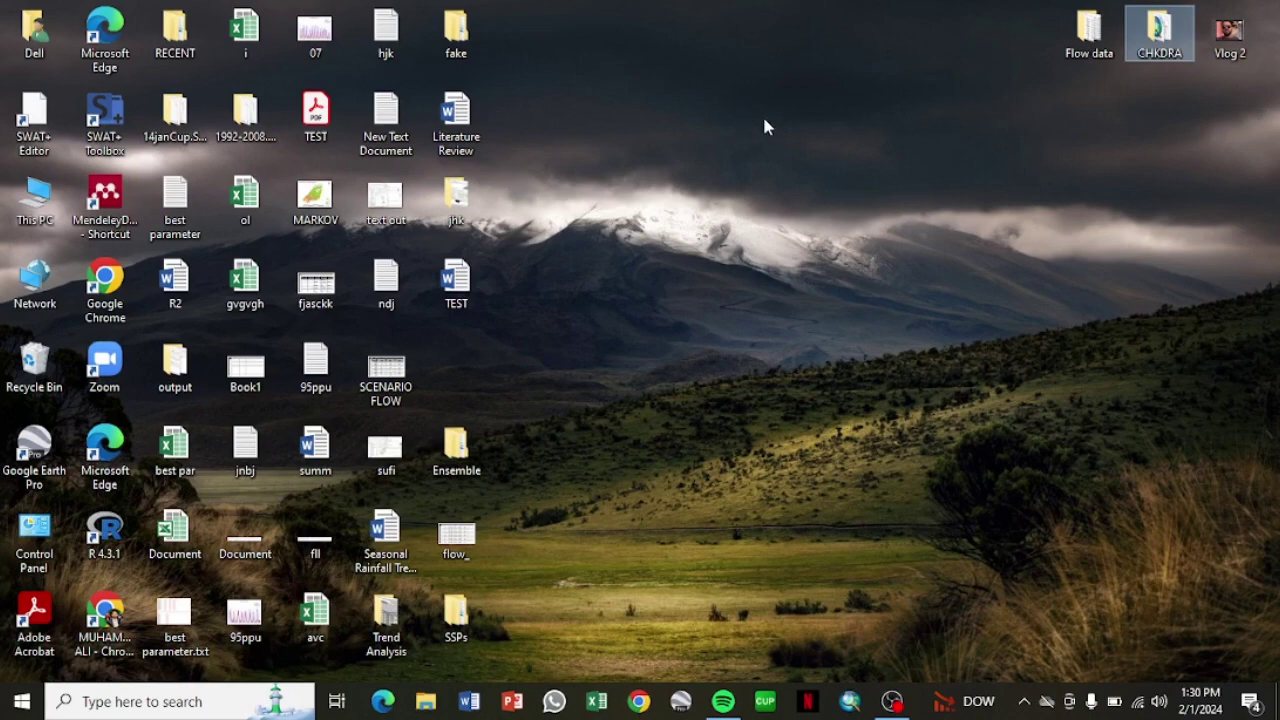
right_click(762, 114)
click(810, 175)
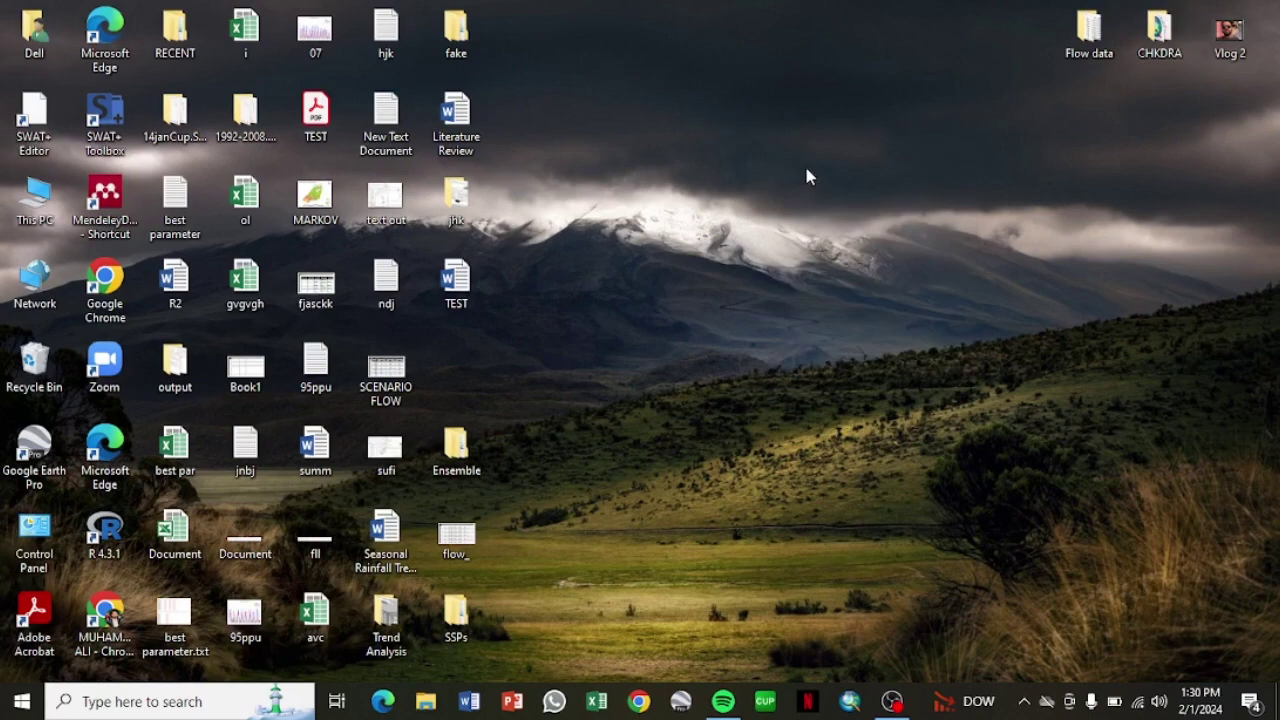
right_click(849, 90)
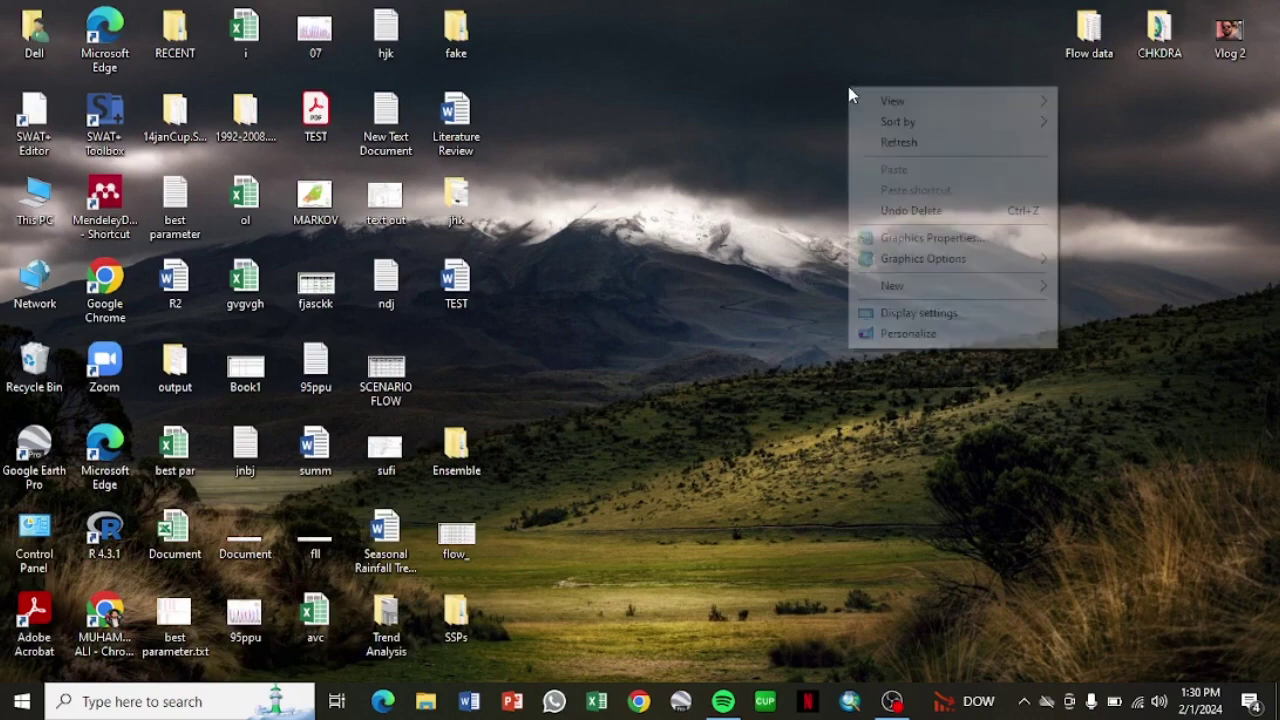
click(898, 146)
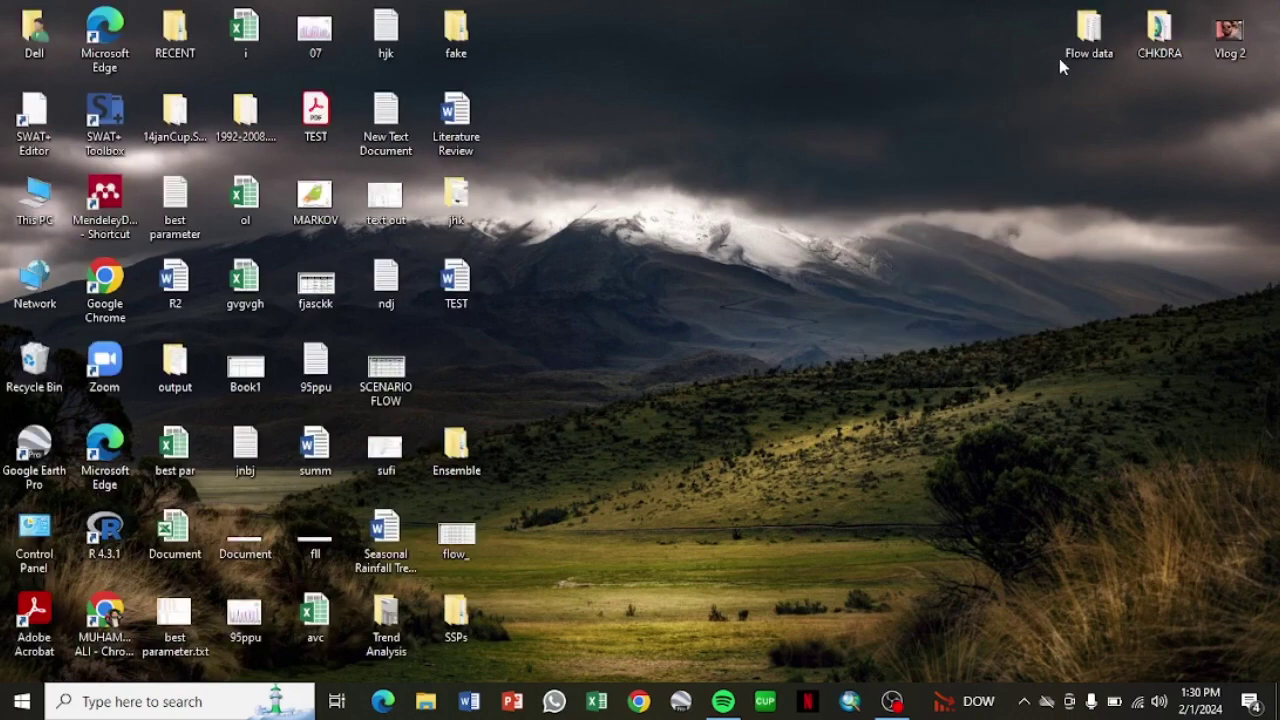
- Open the CHKDRA ArcMap document from the CHKDRA project folder on the desktop
double_click(1143, 34)
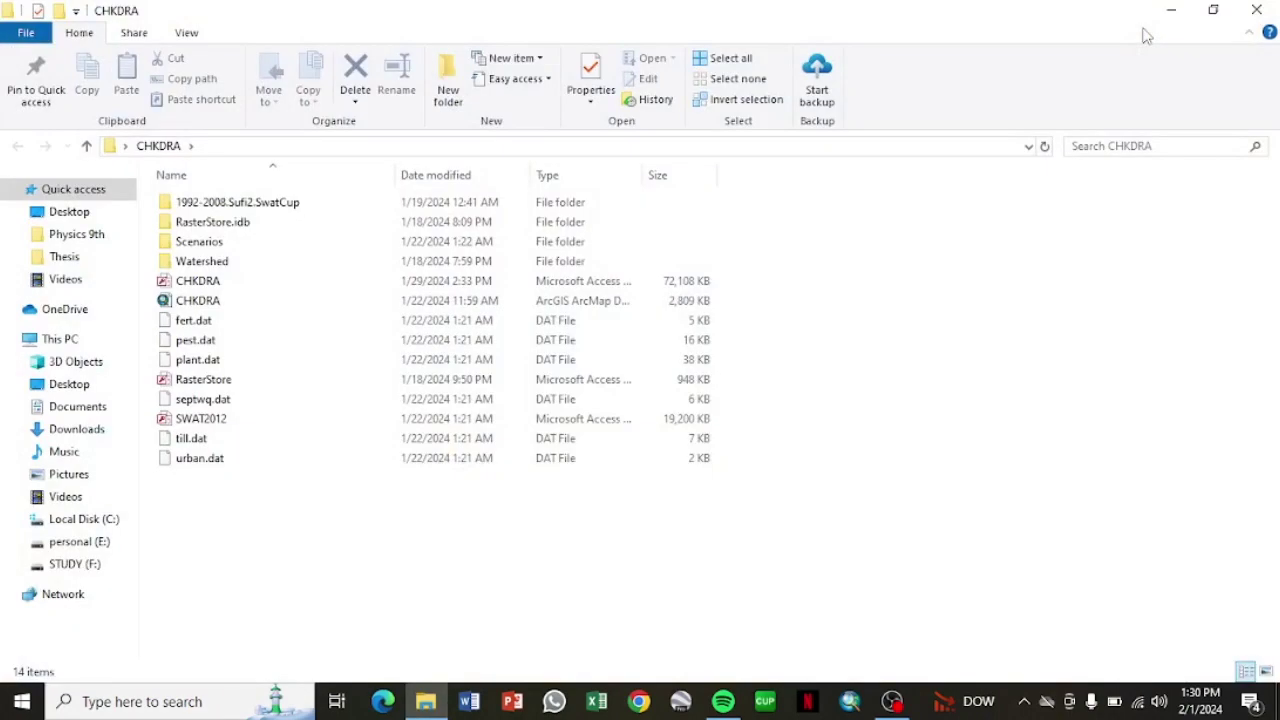
double_click(180, 302)
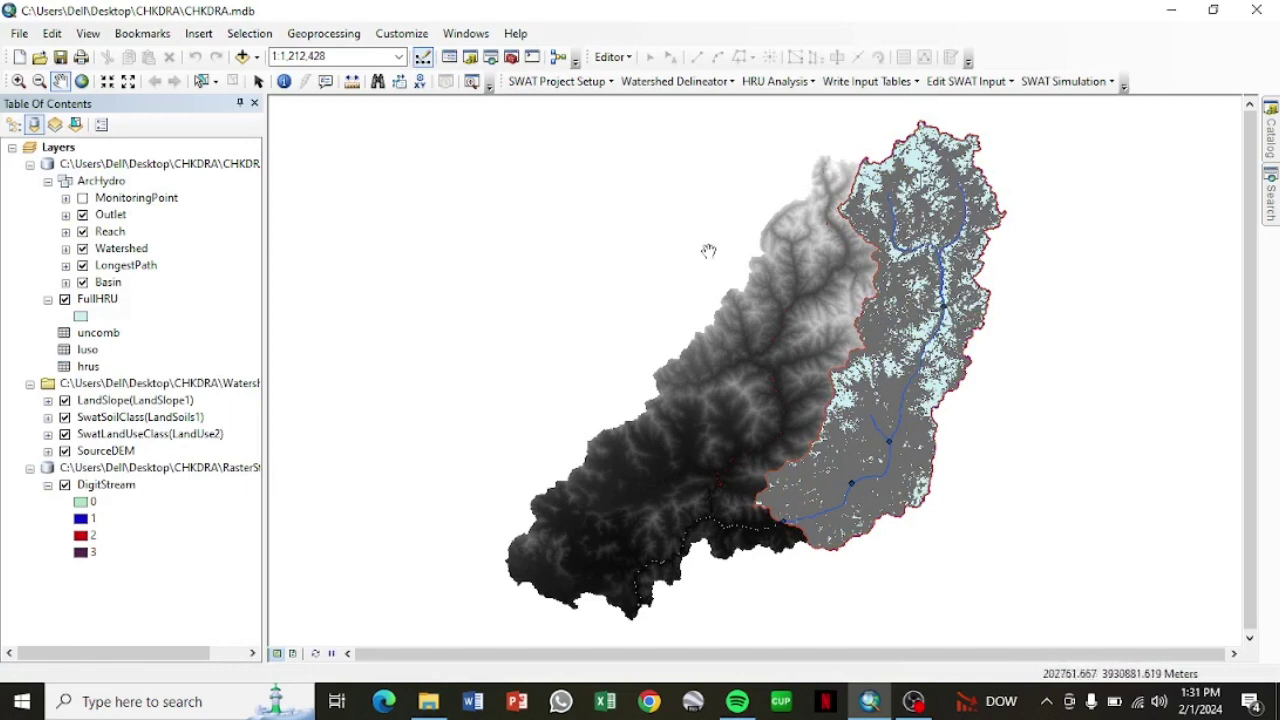
click(1057, 86)
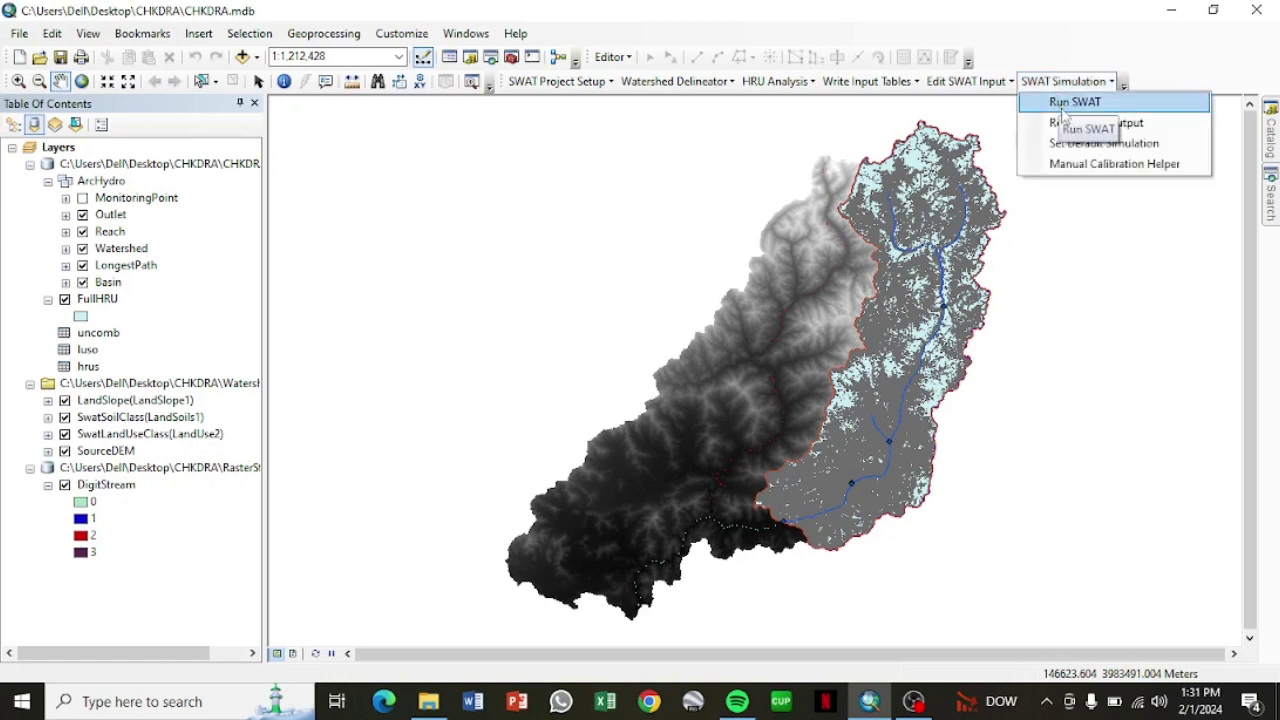
click(1063, 110)
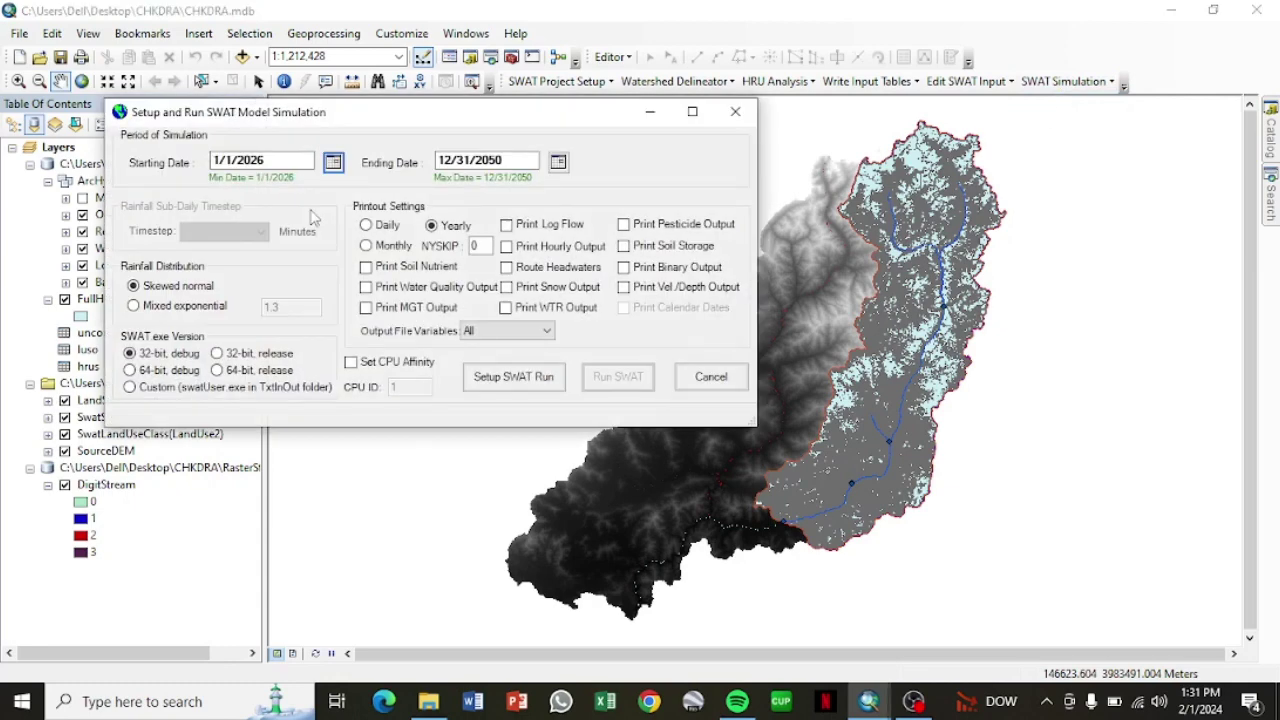
click(737, 111)
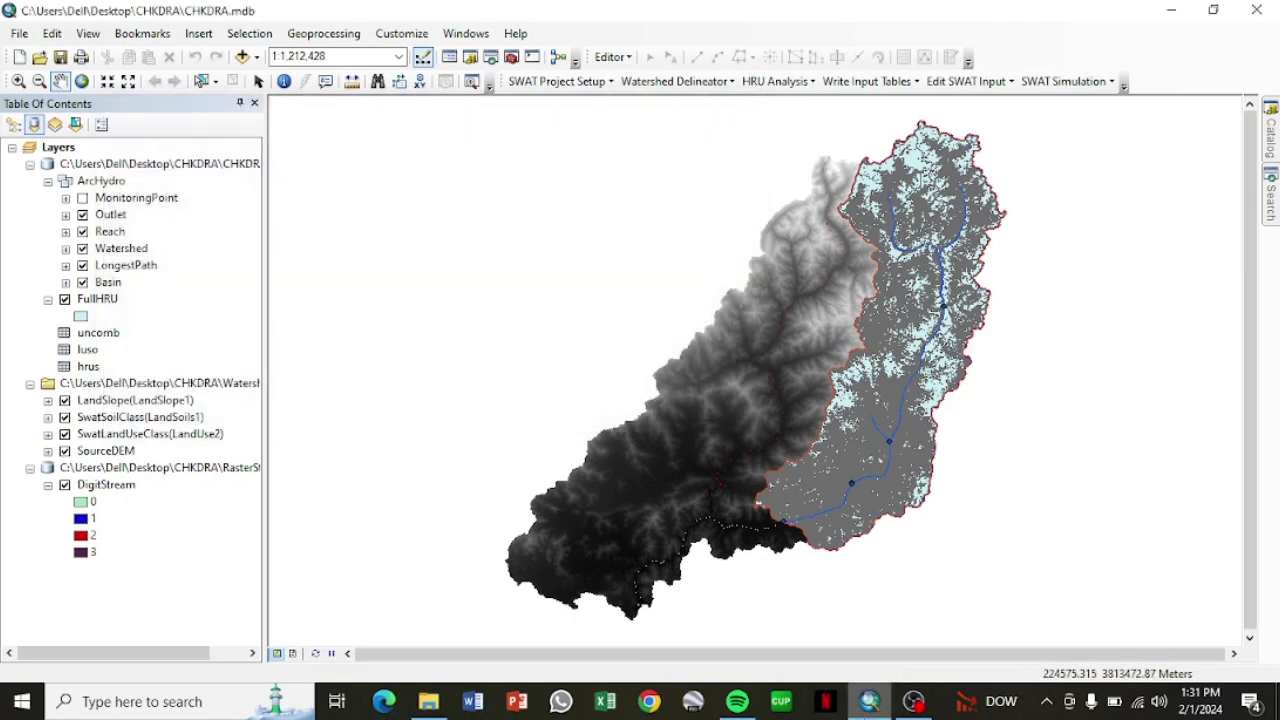
click(913, 702)
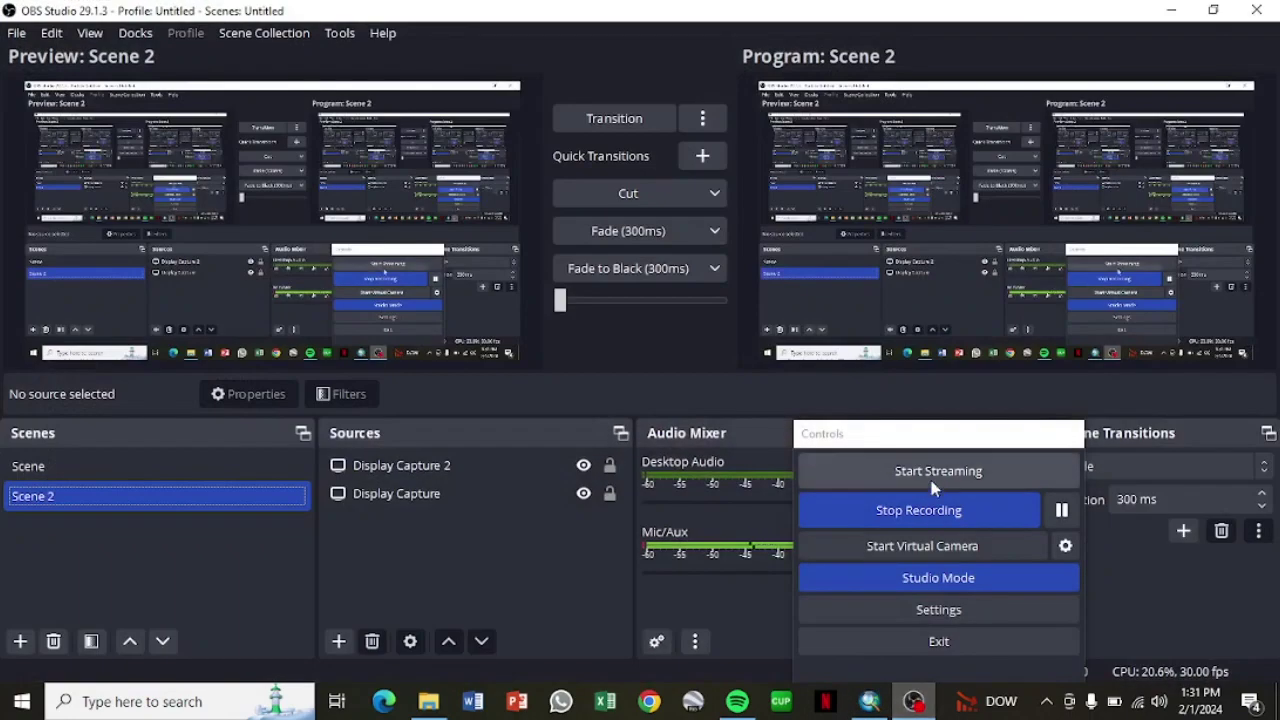
click(1210, 12)
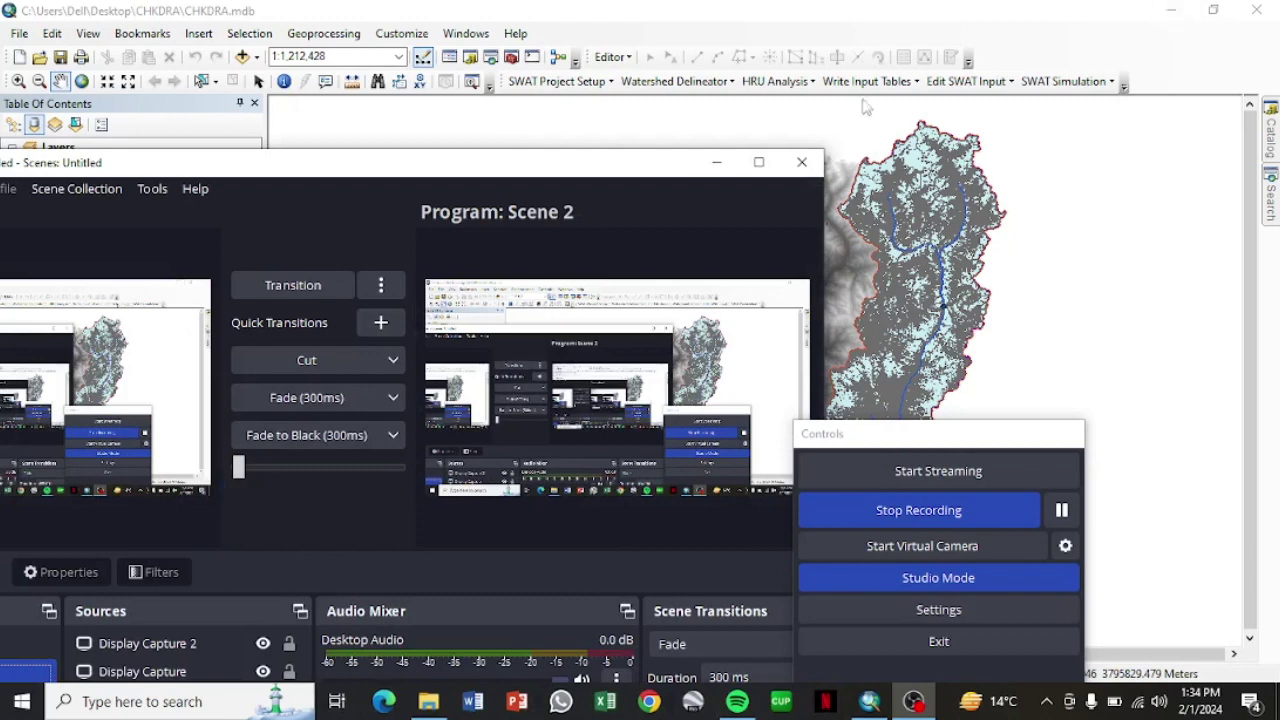
click(716, 162)
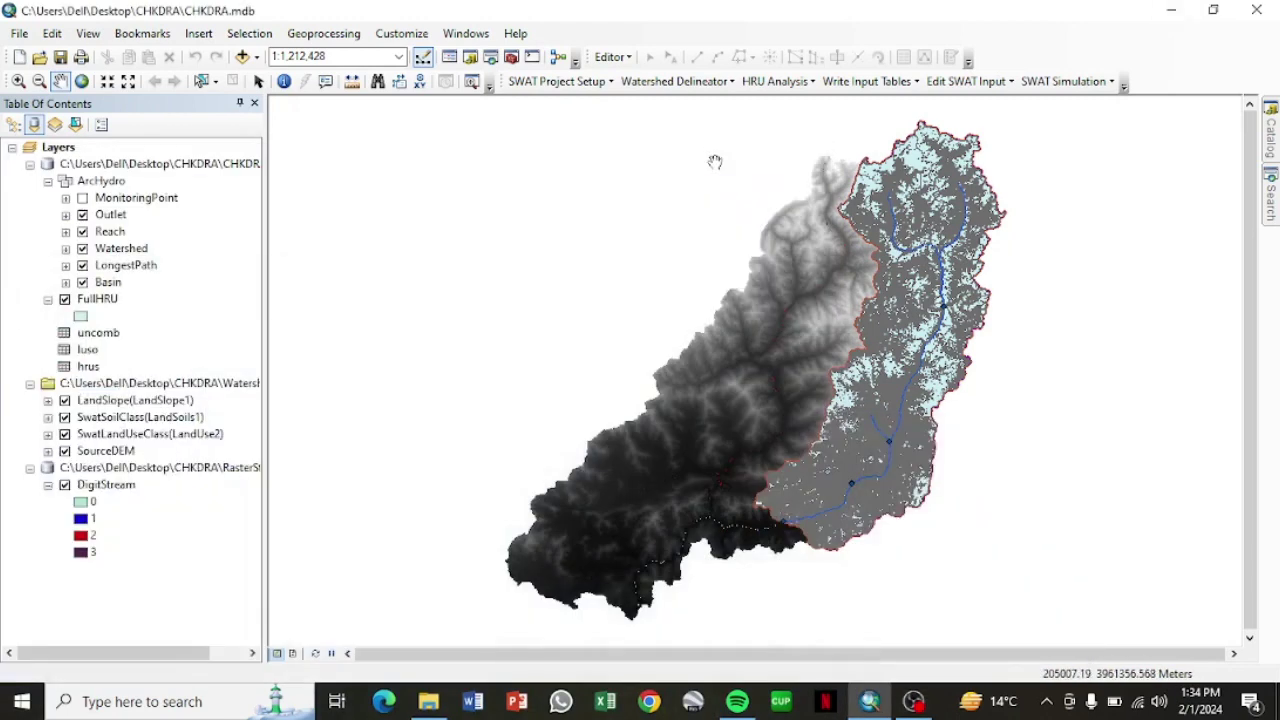
- Start the setup of a SWAT model run and set the simulation's ending date to 12/31/2000
click(1070, 82)
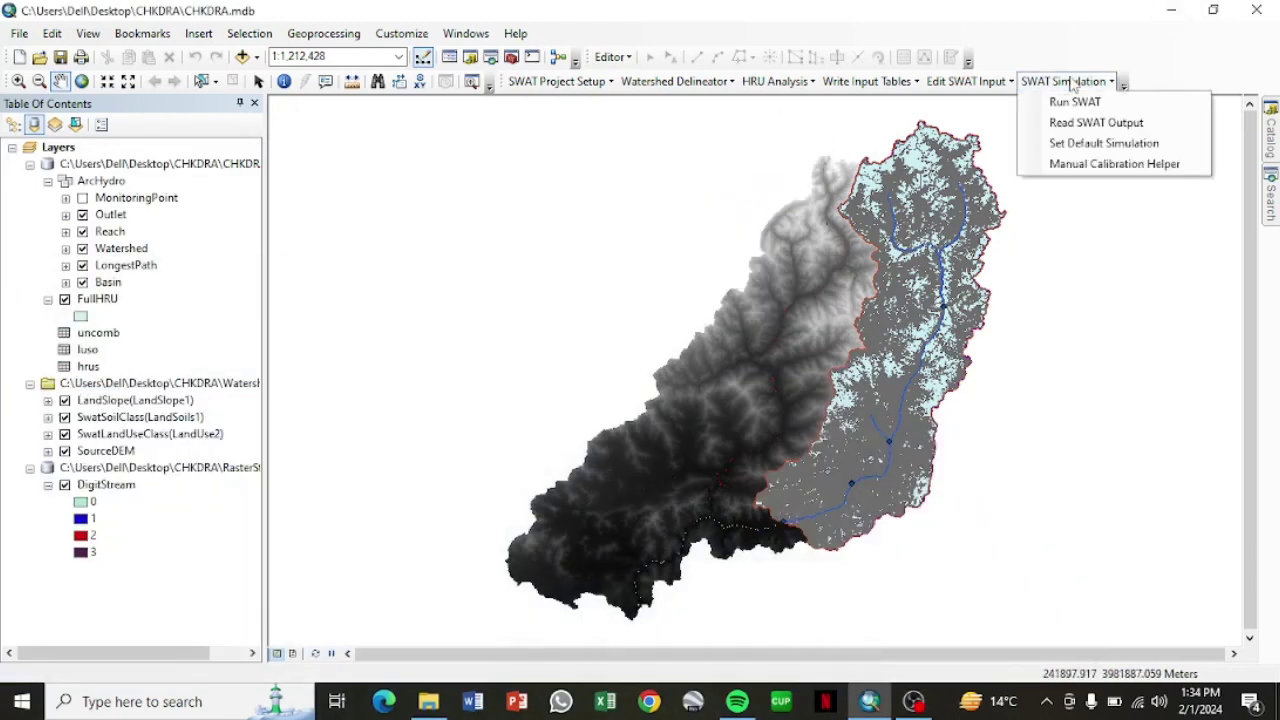
click(1075, 102)
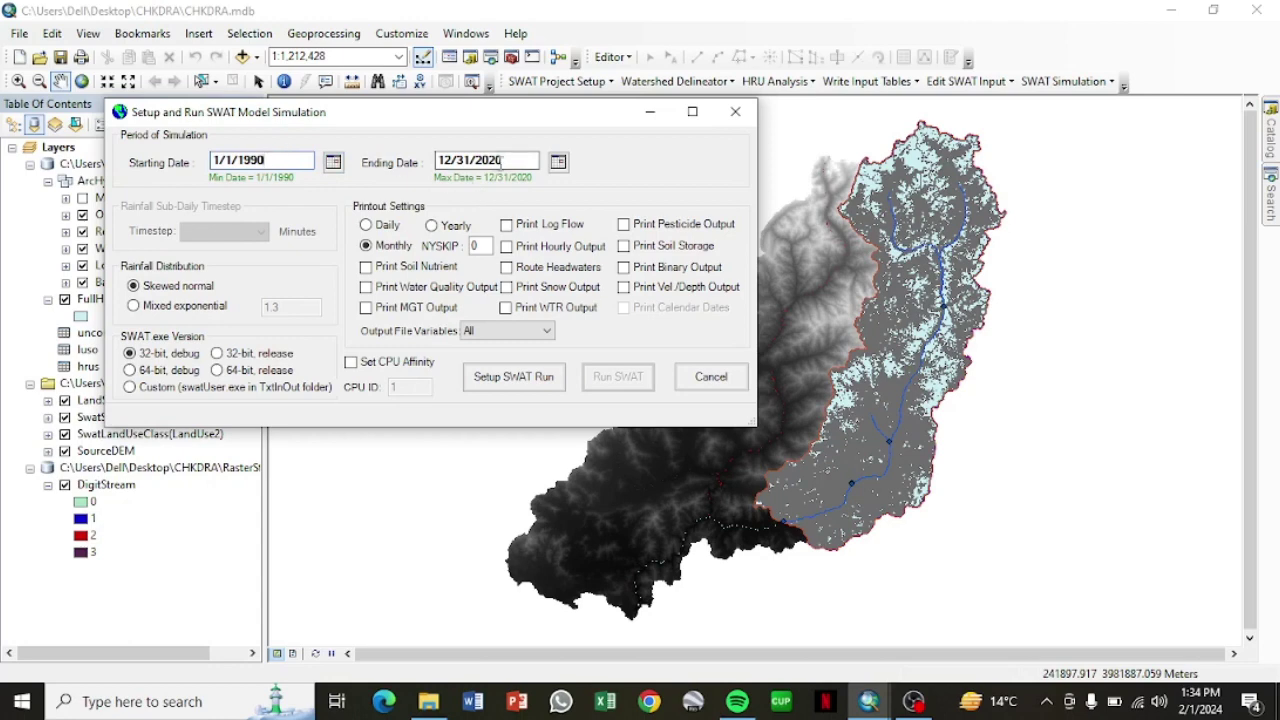
click(503, 160)
key(BackSpace)
key(BackSpace)
text(00)
- Set NYSKIP to 2 and choose the 64-bit, release SWAT.exe version for the simulation
click(487, 246)
key(BackSpace)
text(2)
click(218, 370)
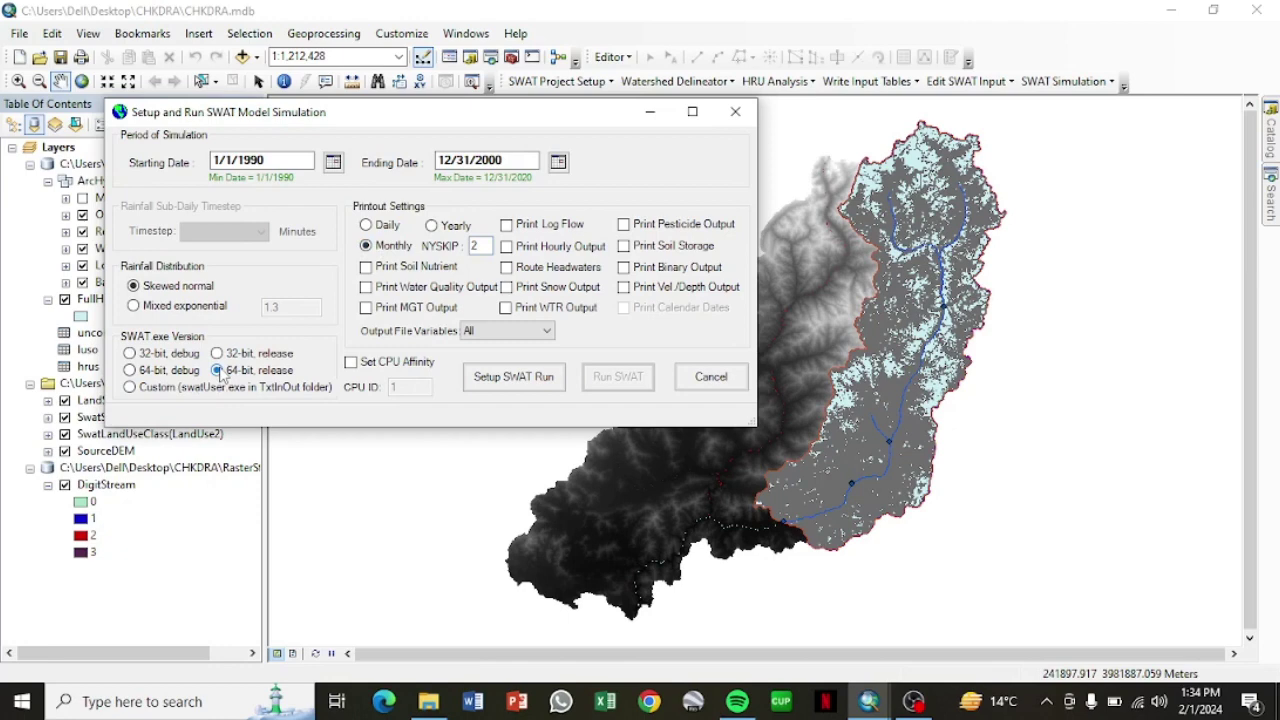
- Write the SWAT run setup, execute the SWAT simulation and close the simulation dialog
click(531, 381)
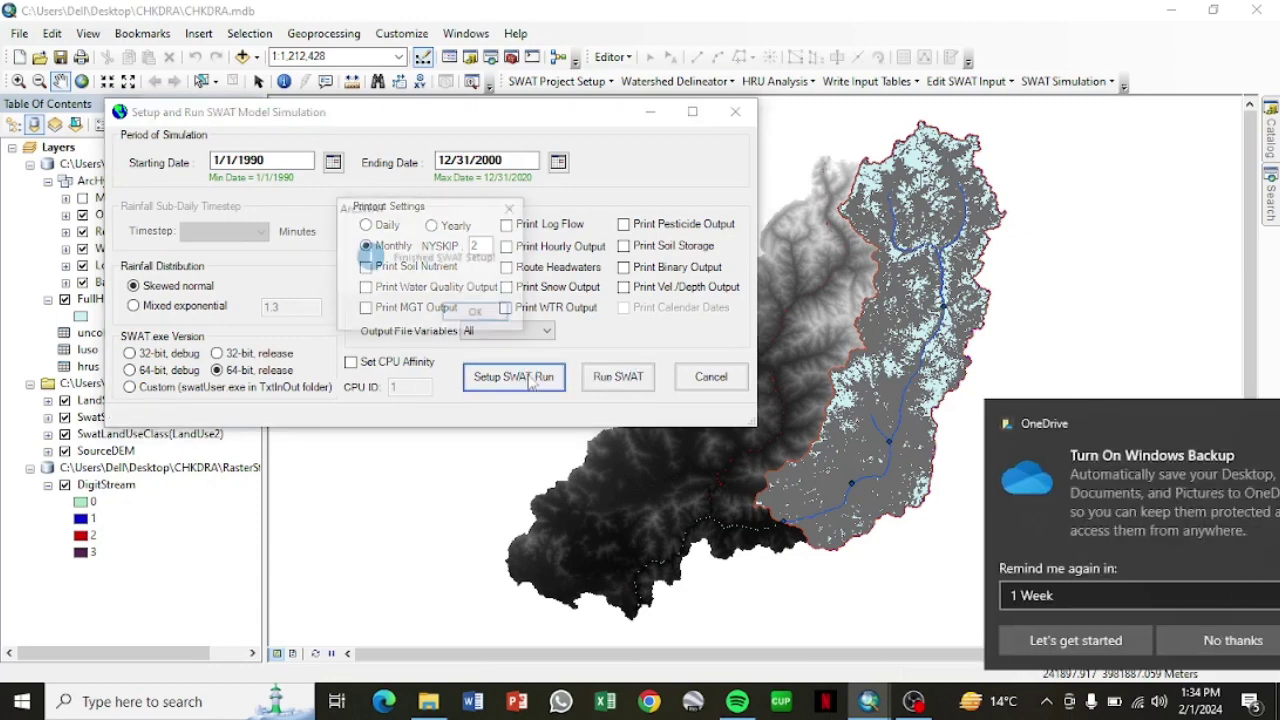
click(478, 314)
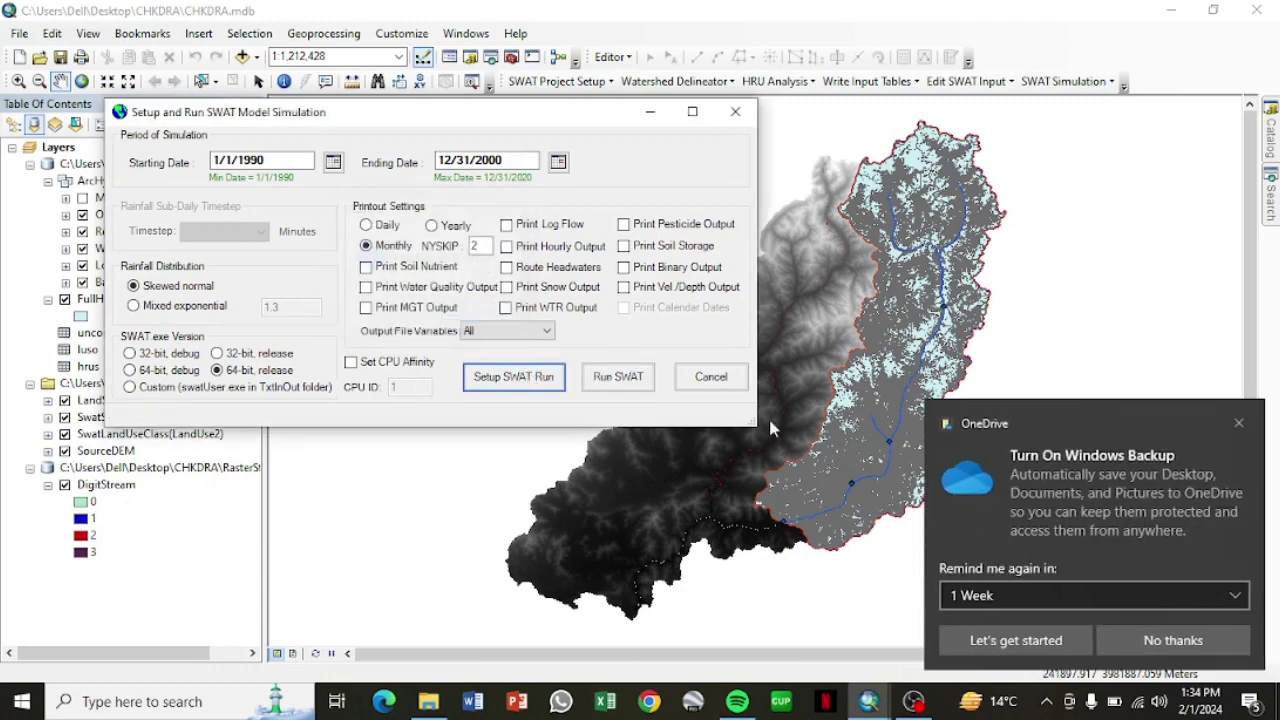
click(1239, 424)
click(618, 378)
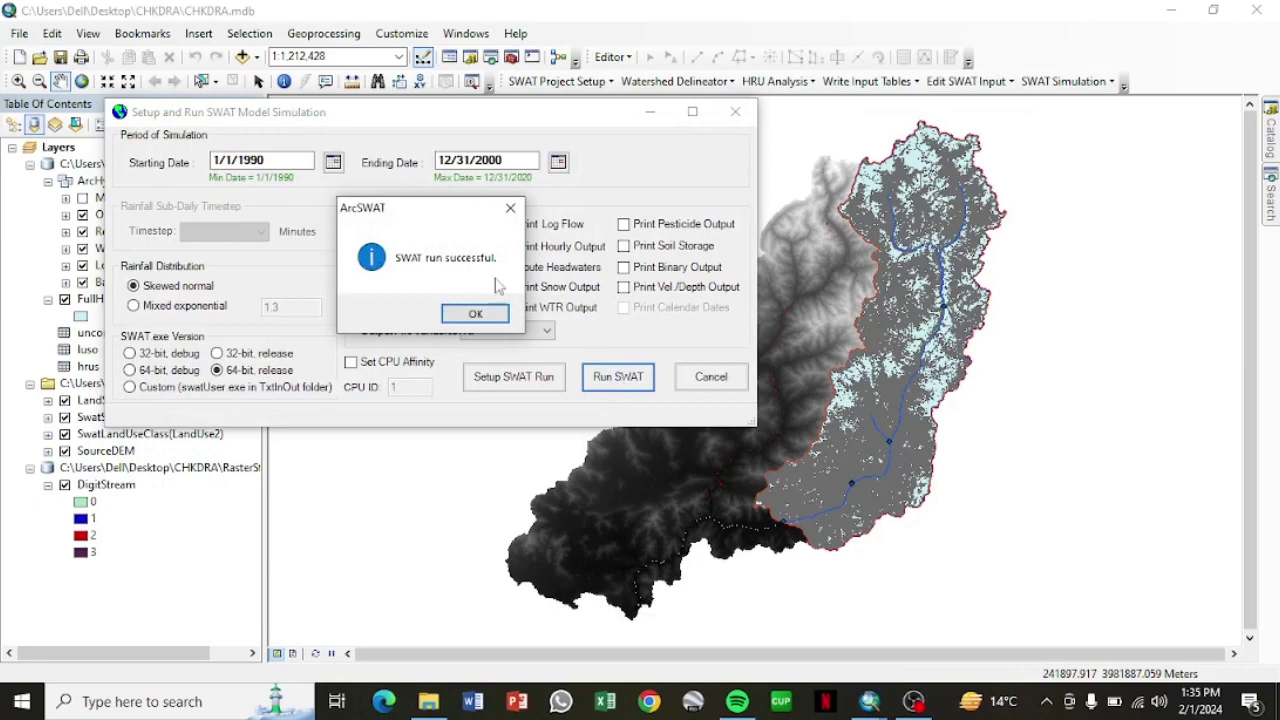
click(466, 312)
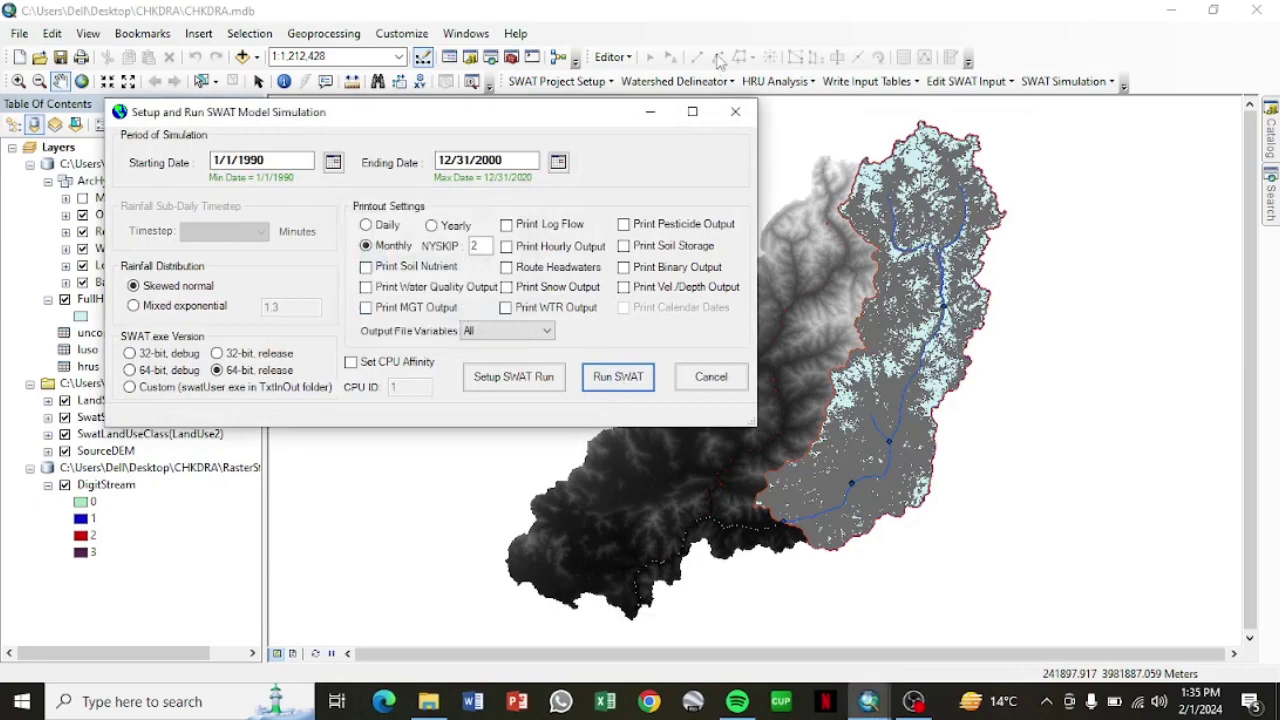
click(735, 111)
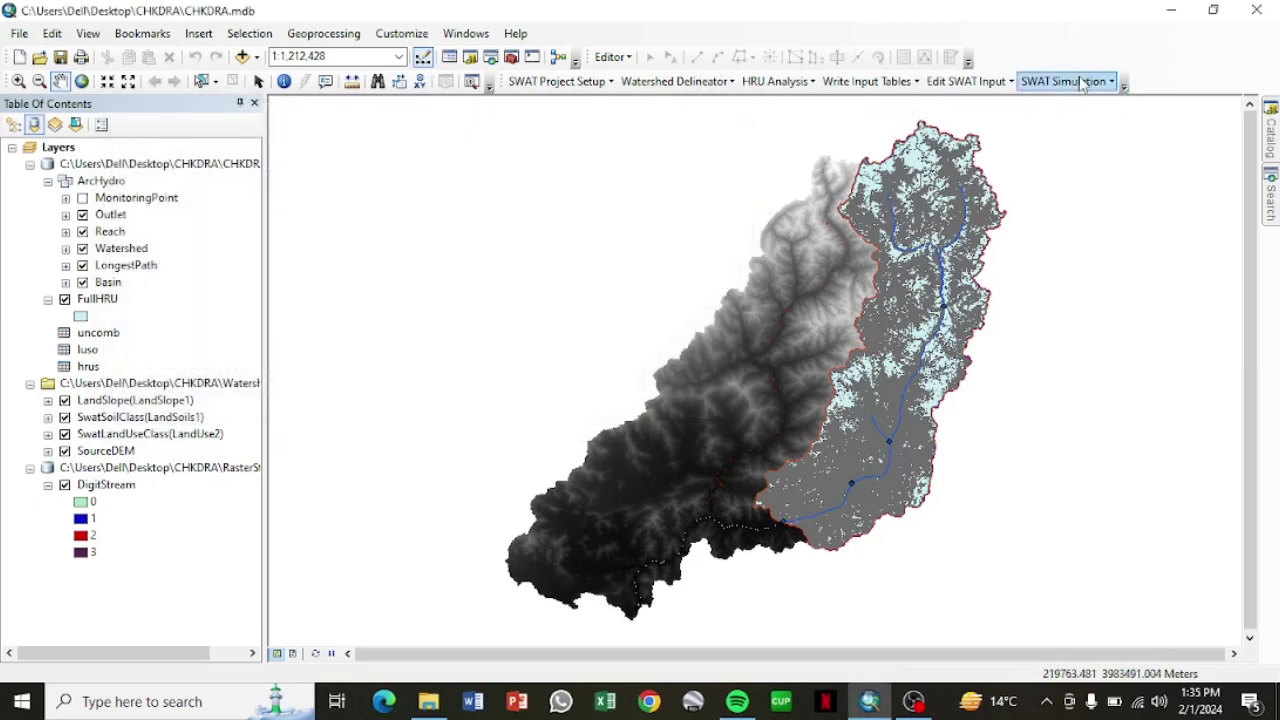
- Import the SWAT output files output.rch, output.sub, output.hru, output.dep and output.snw to the database
click(1083, 82)
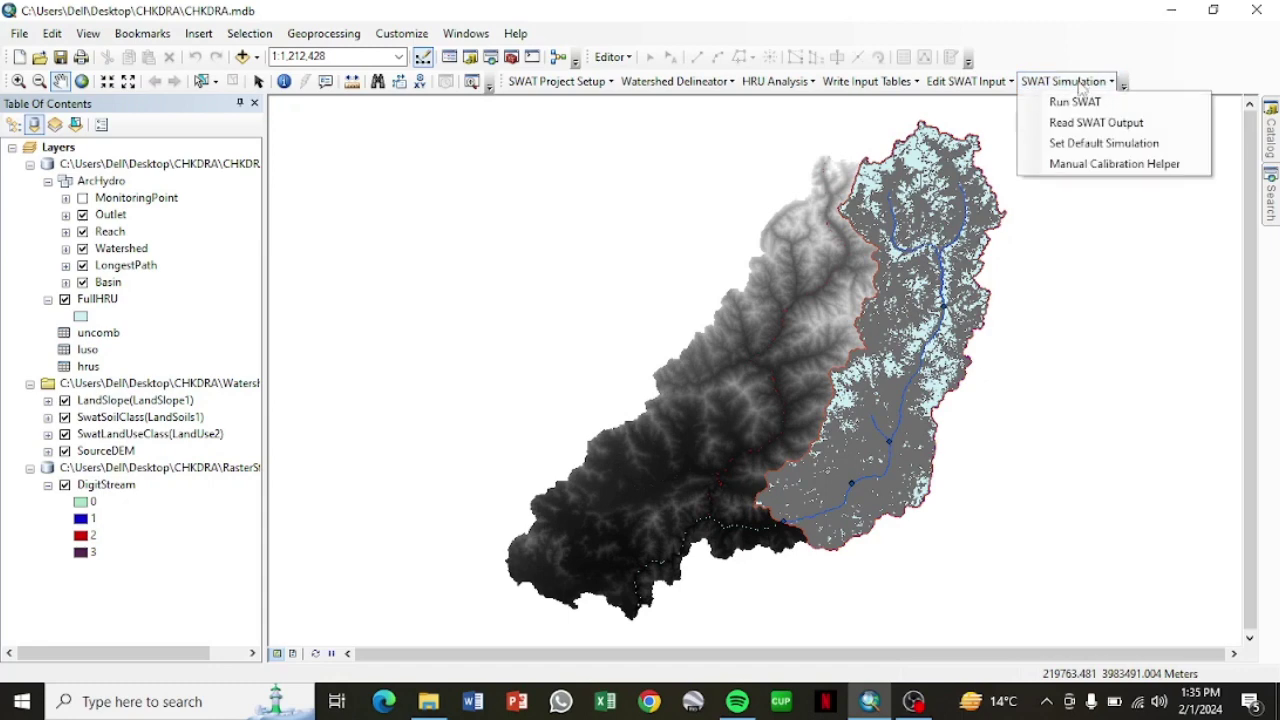
click(1089, 126)
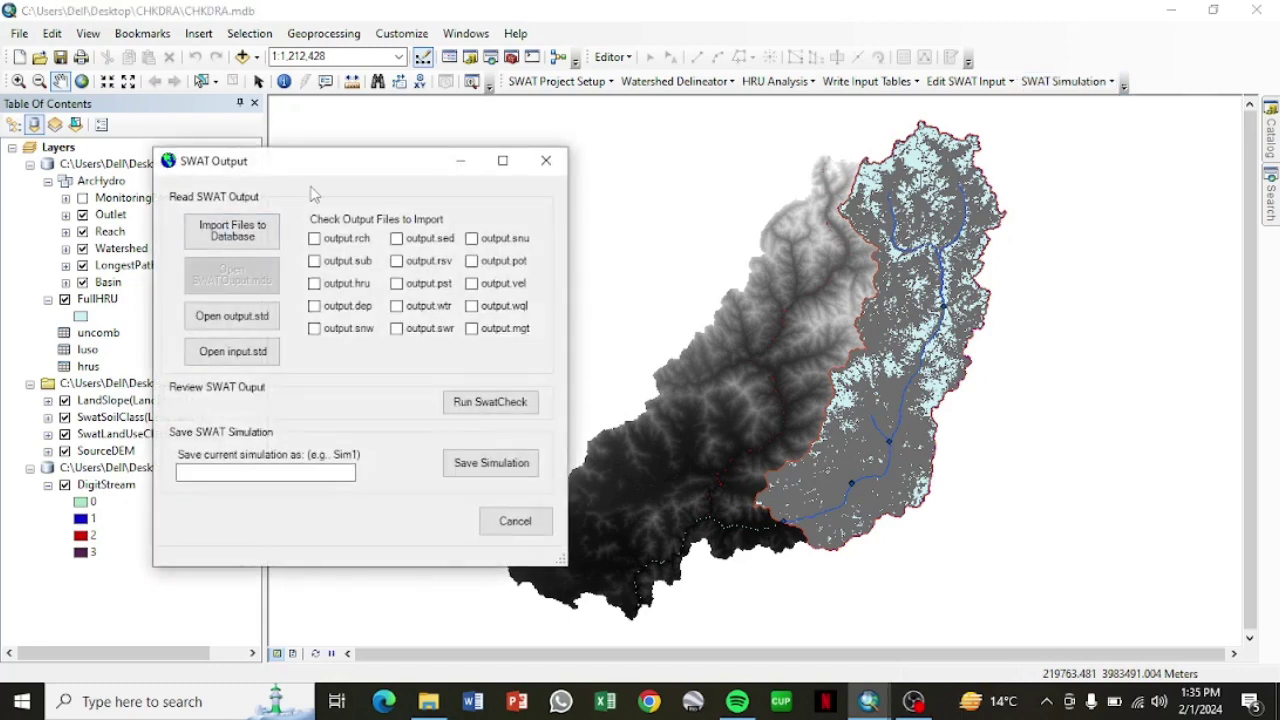
click(314, 238)
click(314, 260)
click(314, 283)
click(314, 305)
click(314, 328)
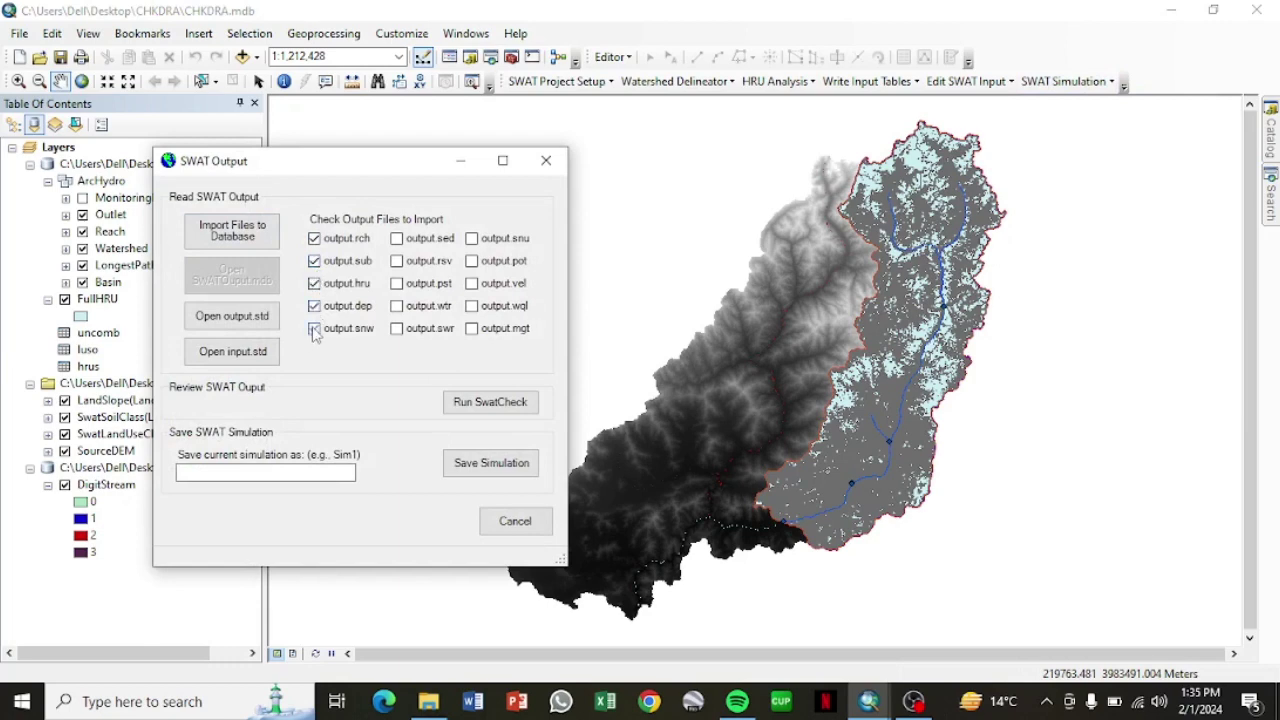
click(236, 231)
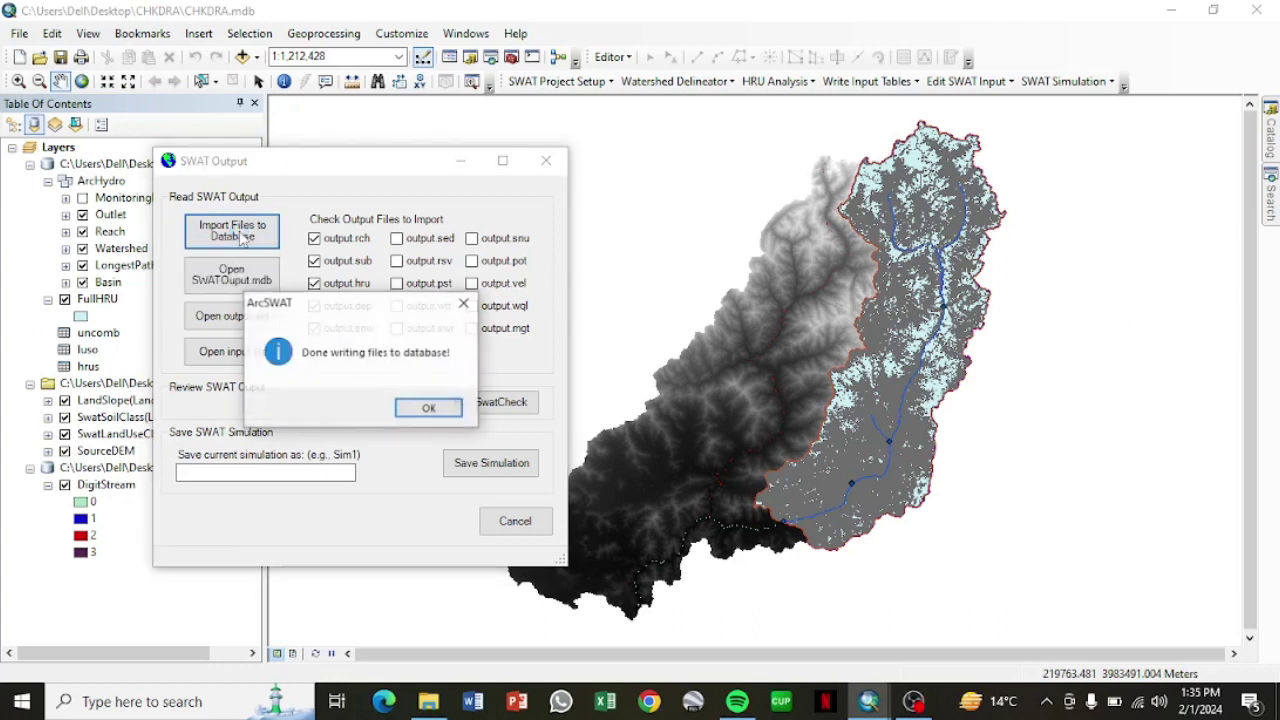
click(430, 409)
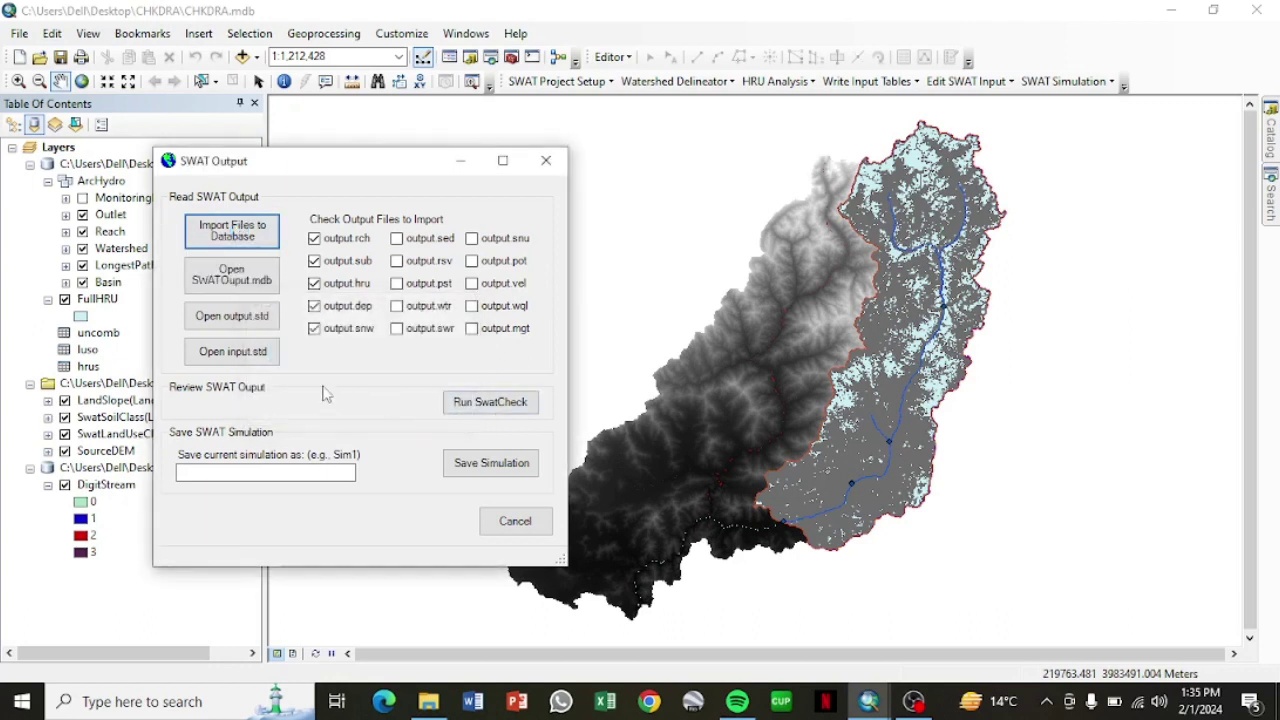
- Run SwatCheck on the simulation and examine the model output's simulation details and warnings
click(472, 410)
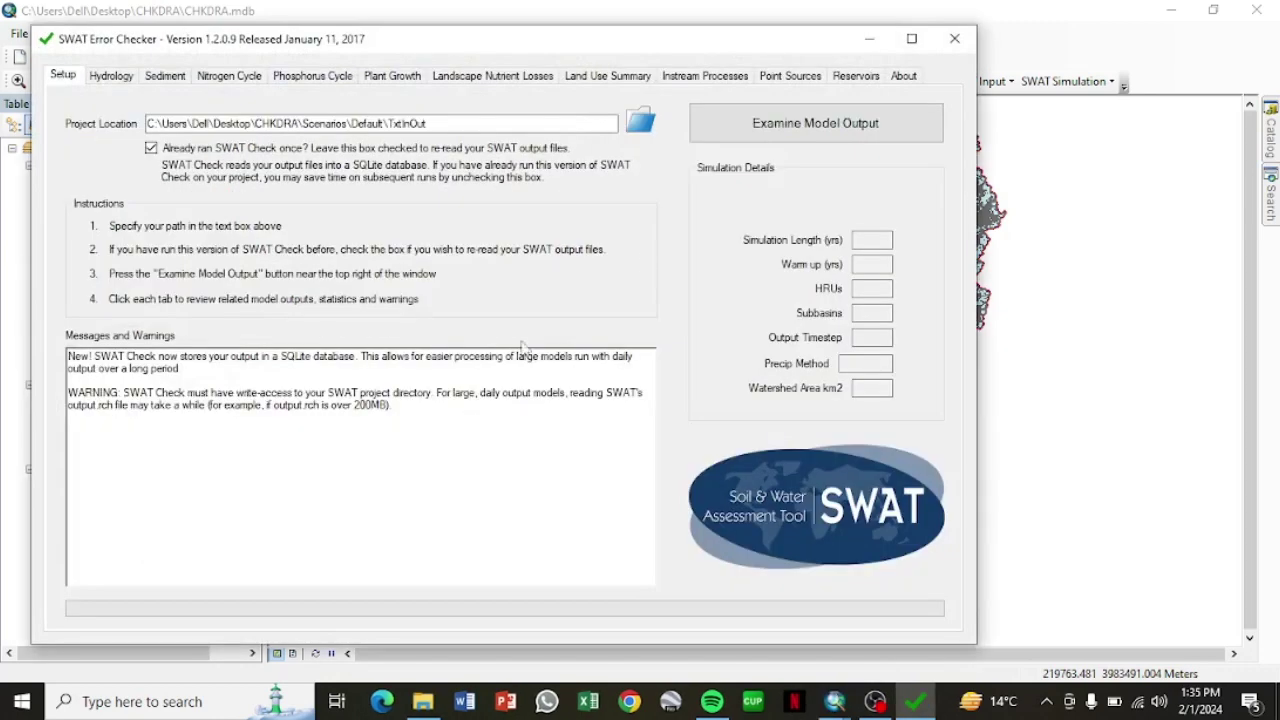
click(890, 125)
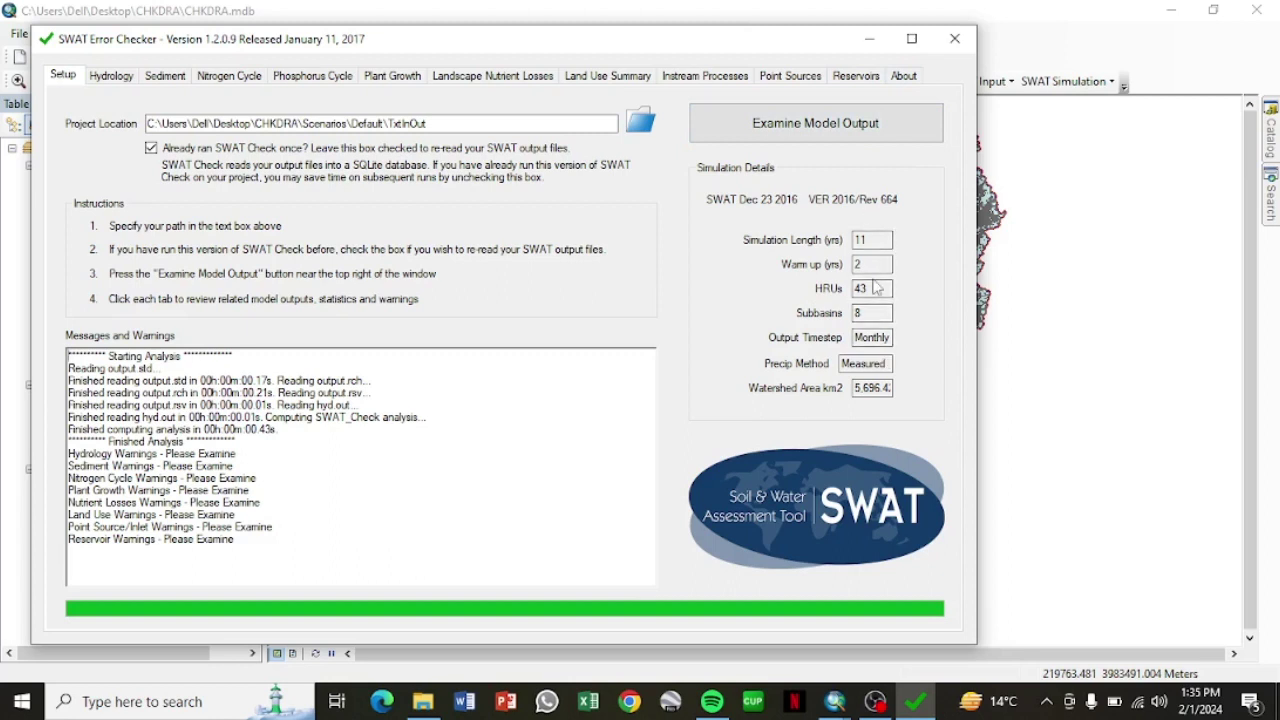
click(951, 40)
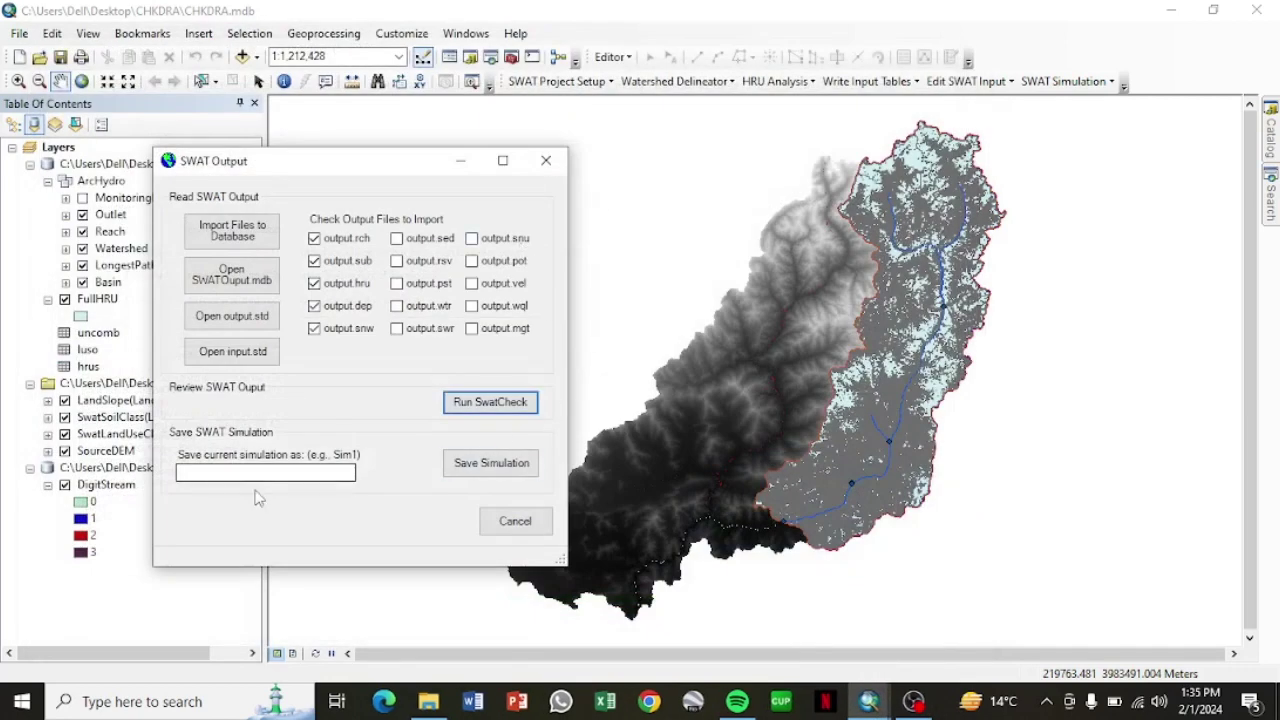
- Save the current SWAT simulation as "ali123.,Sim1" and close the SWAT Output dialog
click(261, 472)
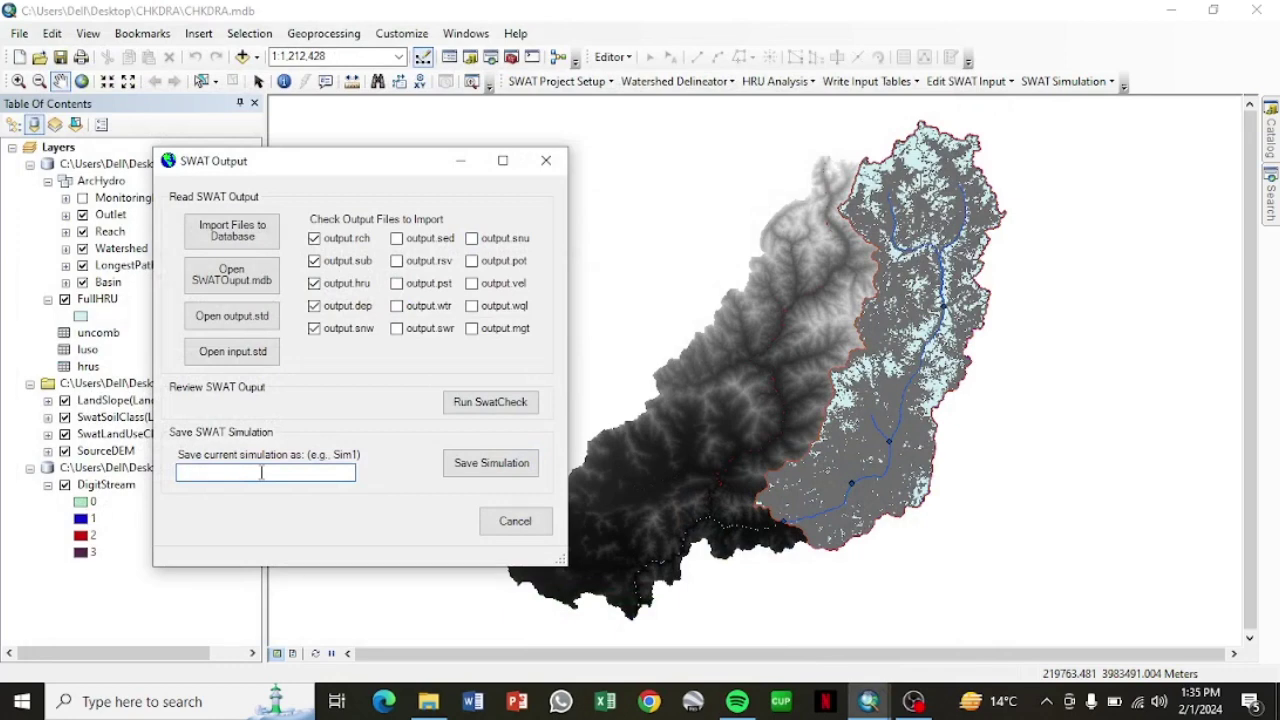
text(ali123.,Sim1)
click(490, 463)
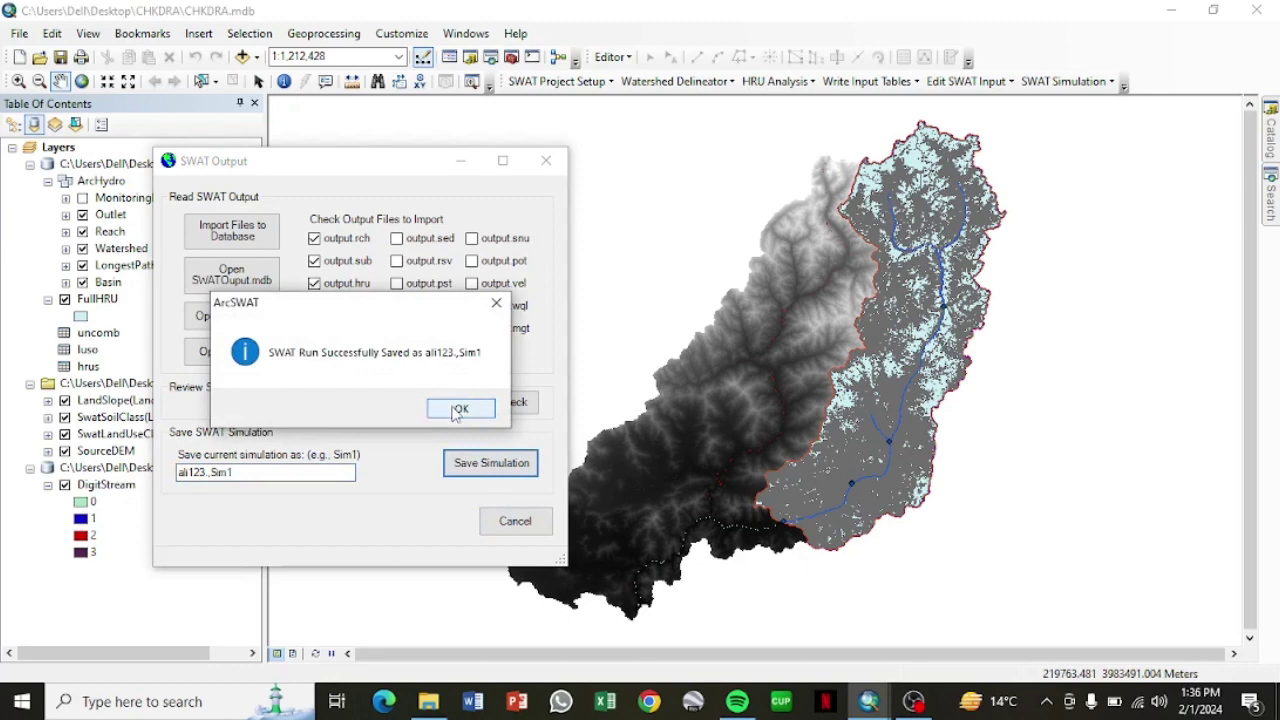
click(459, 410)
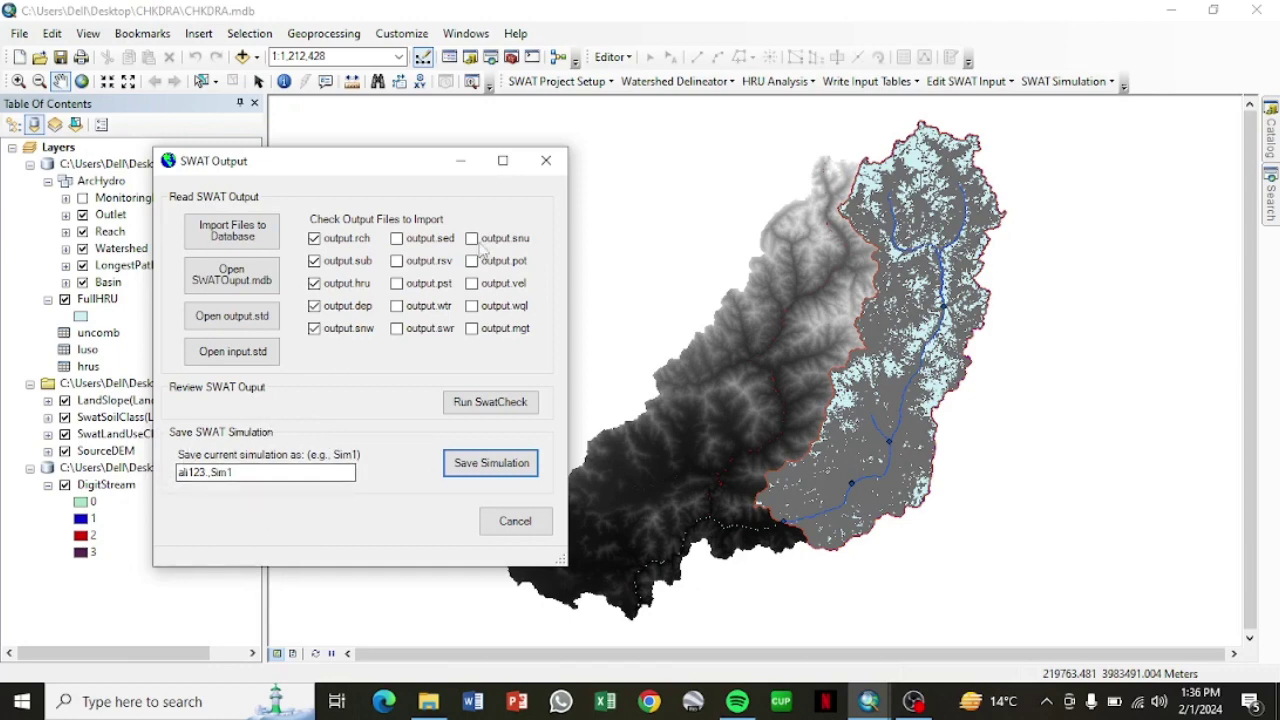
click(546, 161)
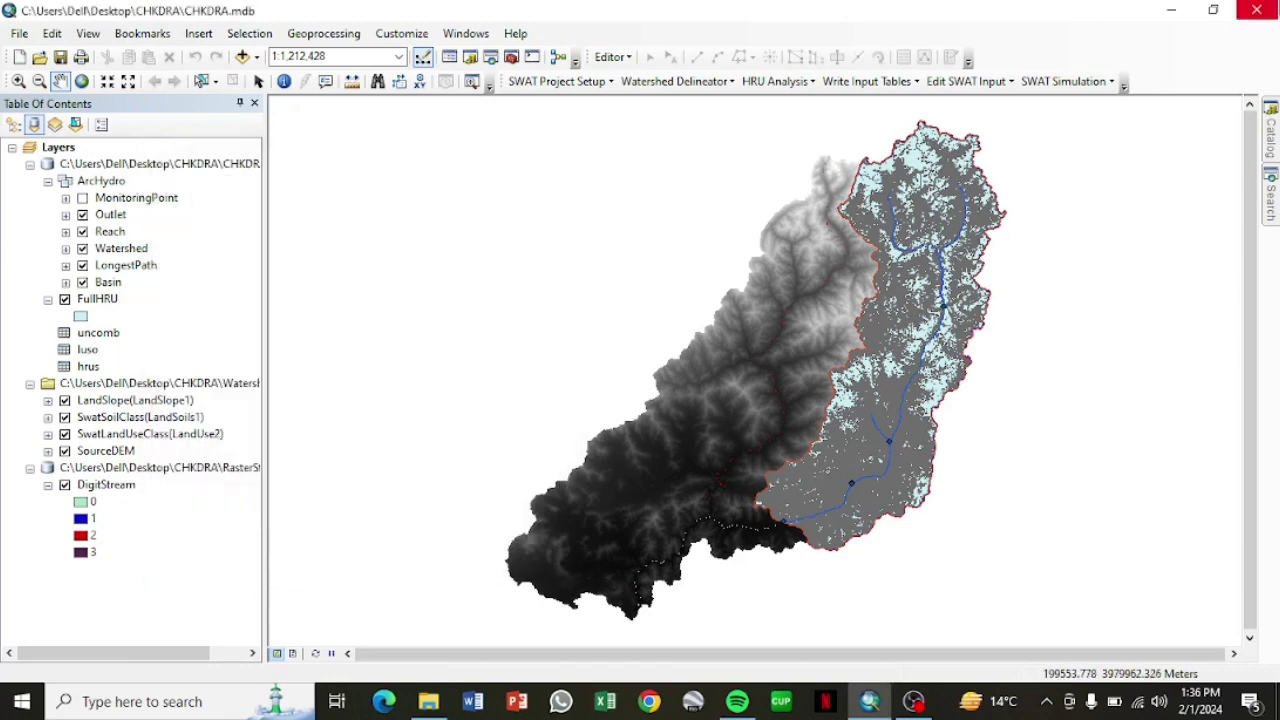
- Minimise the ArcMap project and the CHKDRA folder window, and launch SWAT-CUP
click(1172, 10)
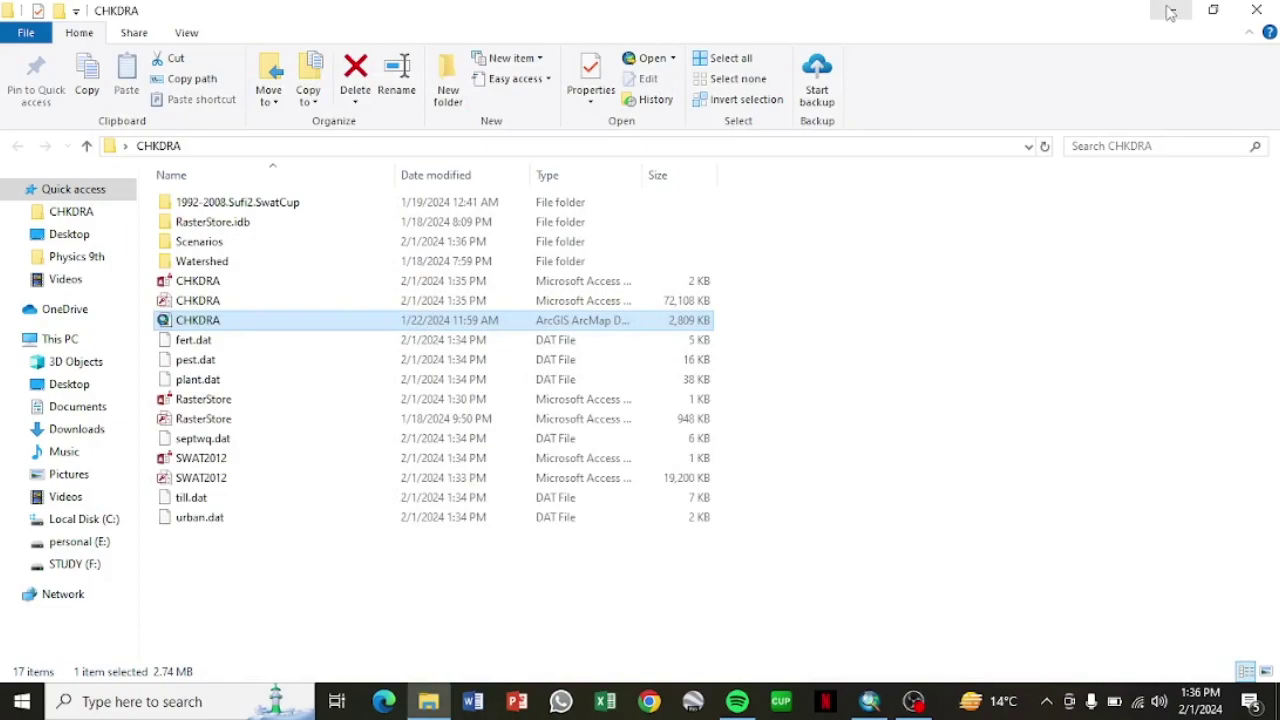
click(1171, 10)
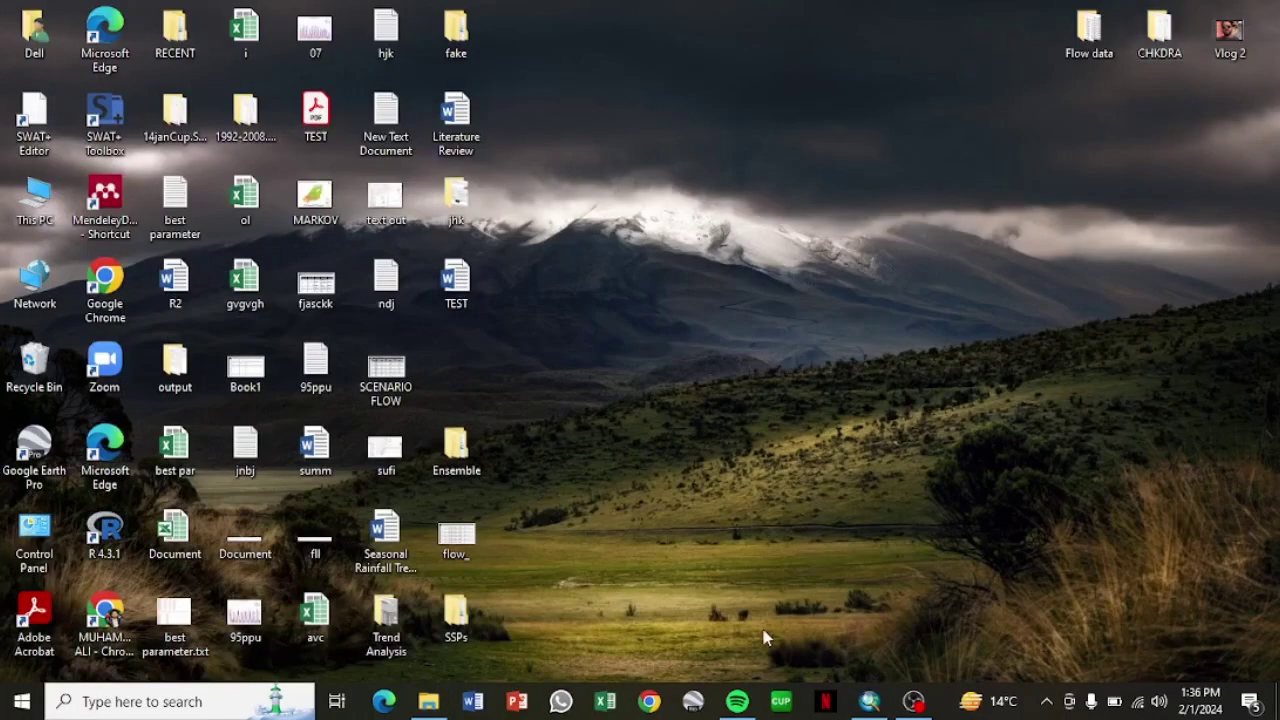
click(781, 701)
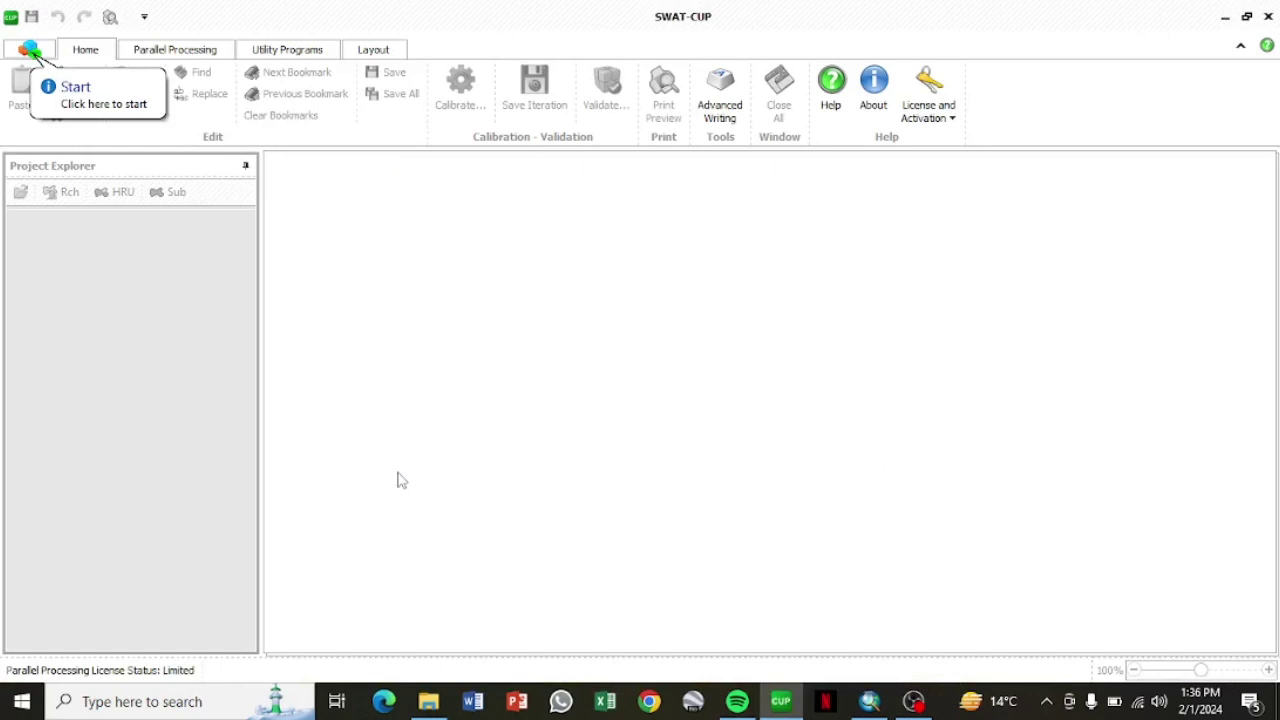
click(29, 50)
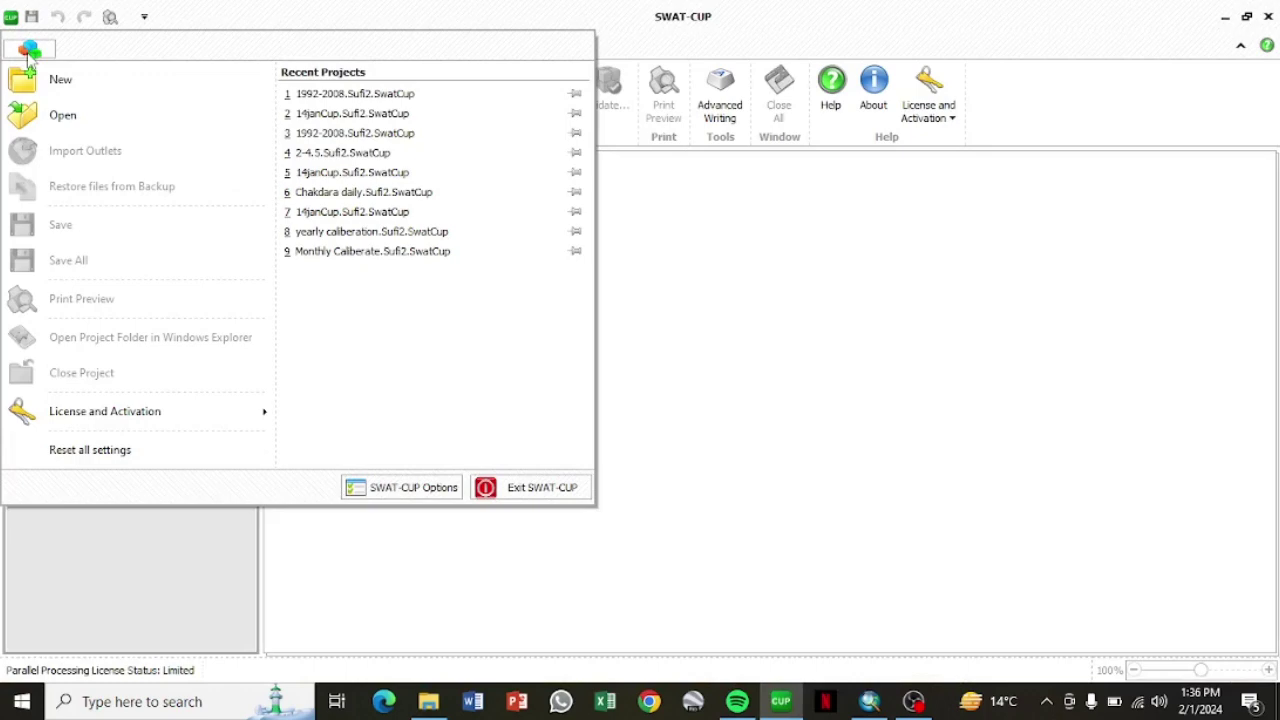
click(57, 116)
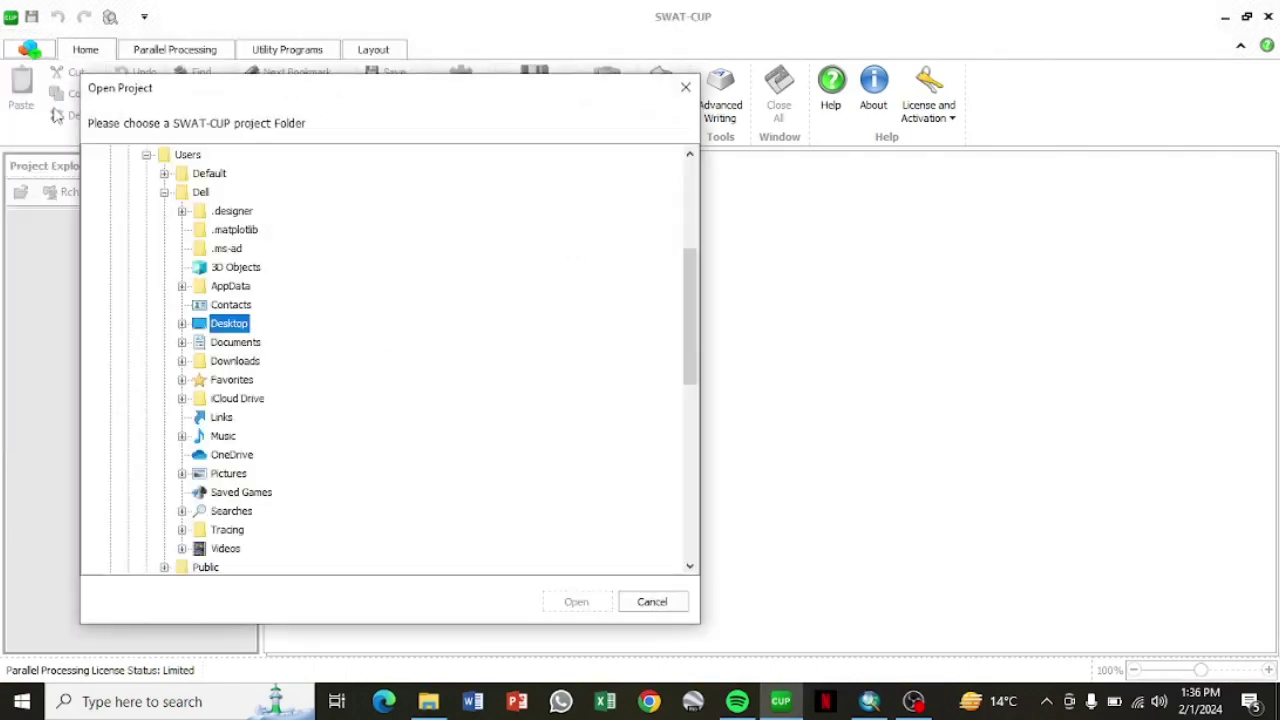
click(182, 323)
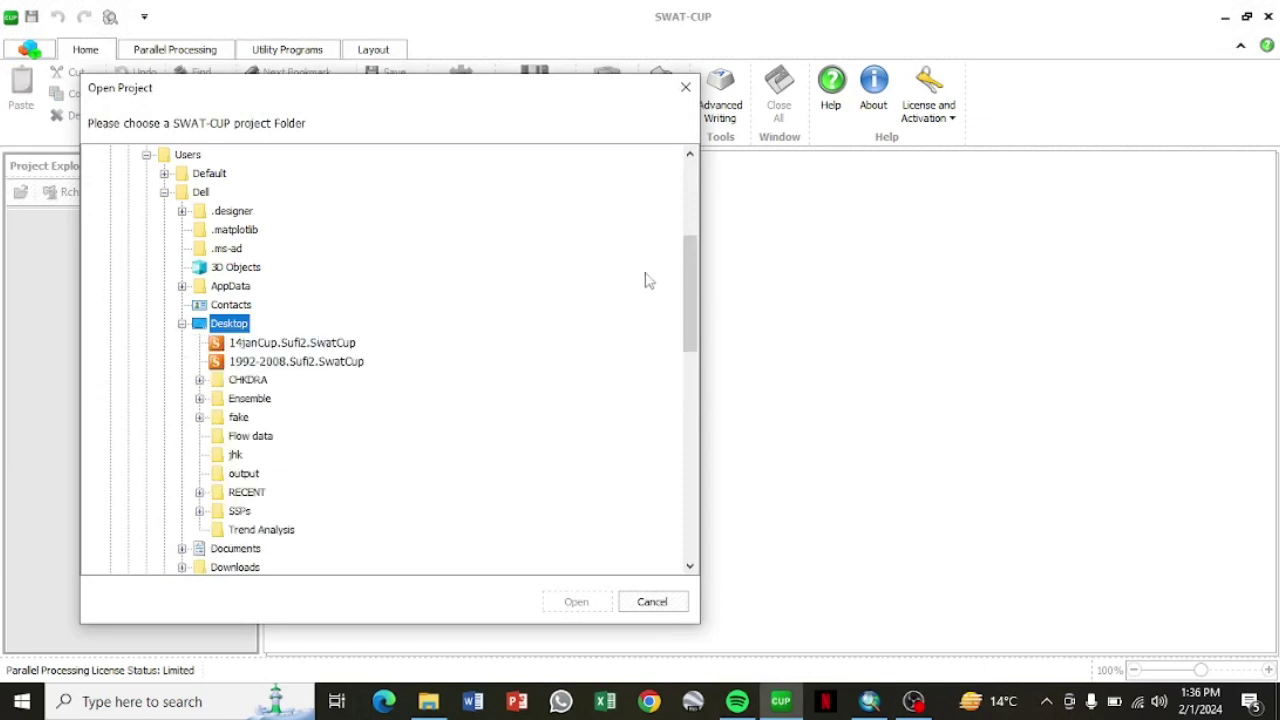
drag(686, 272, 686, 301)
click(199, 249)
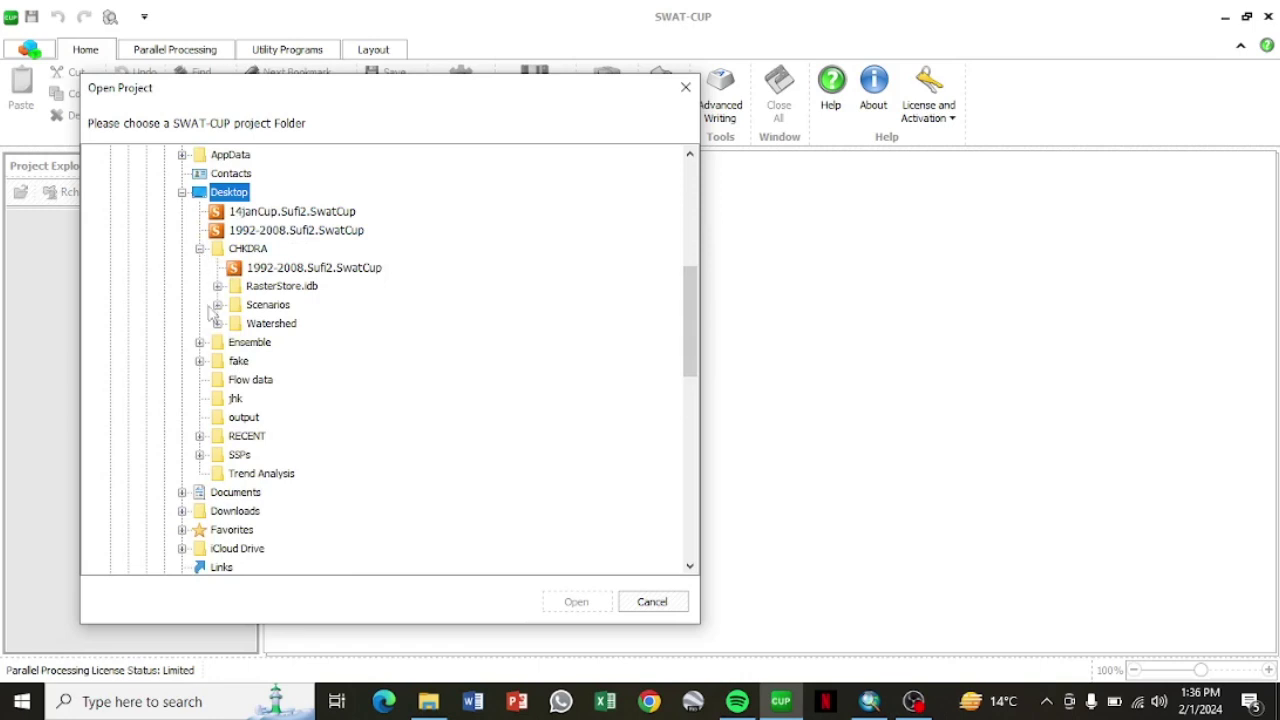
click(218, 305)
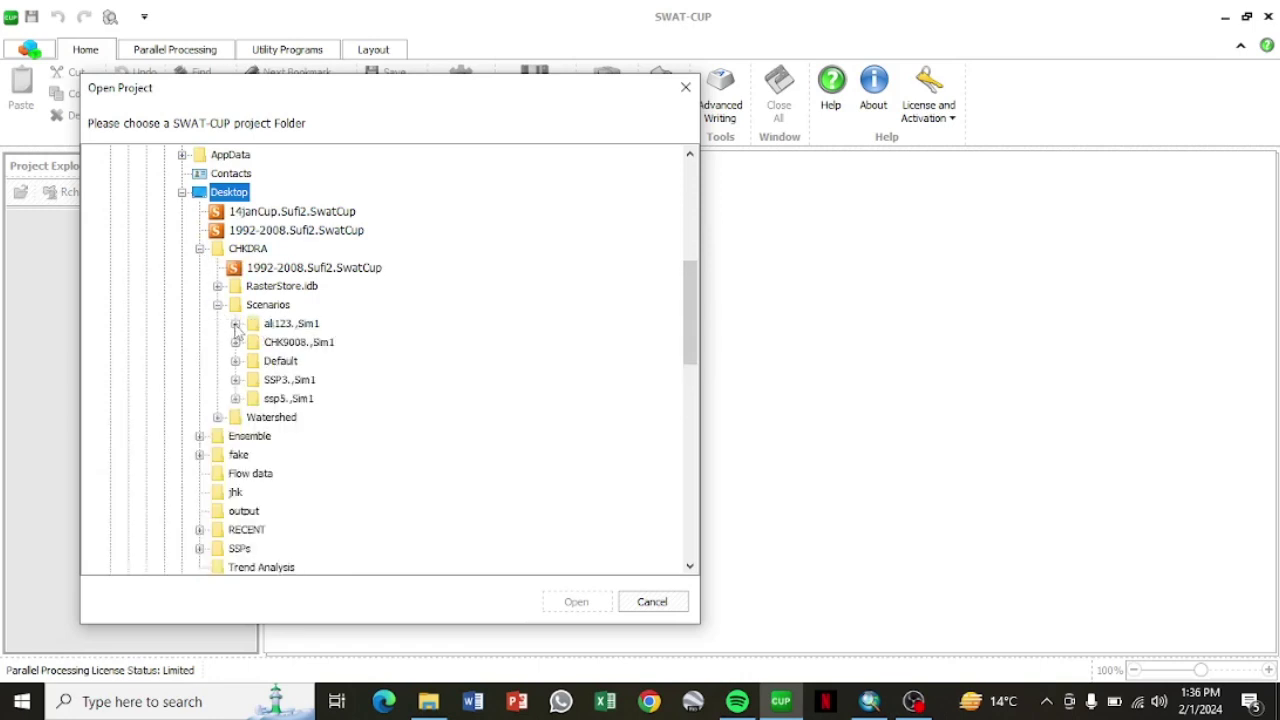
click(236, 324)
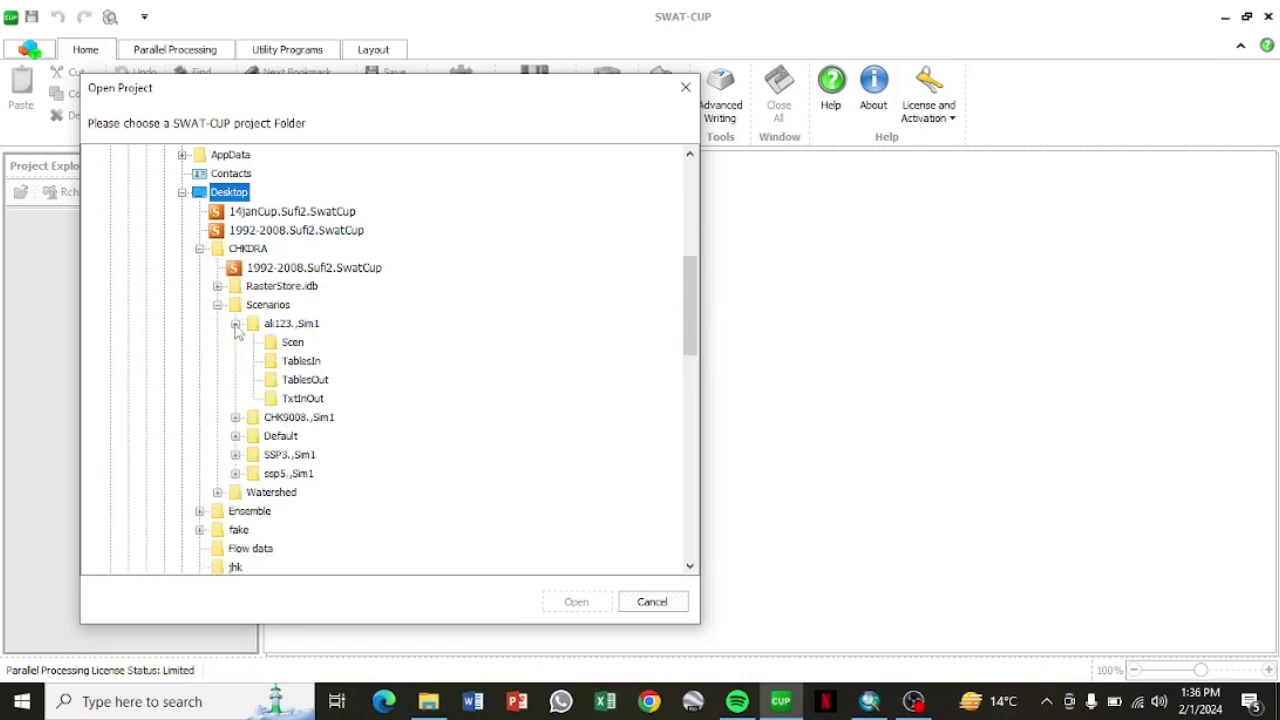
click(300, 399)
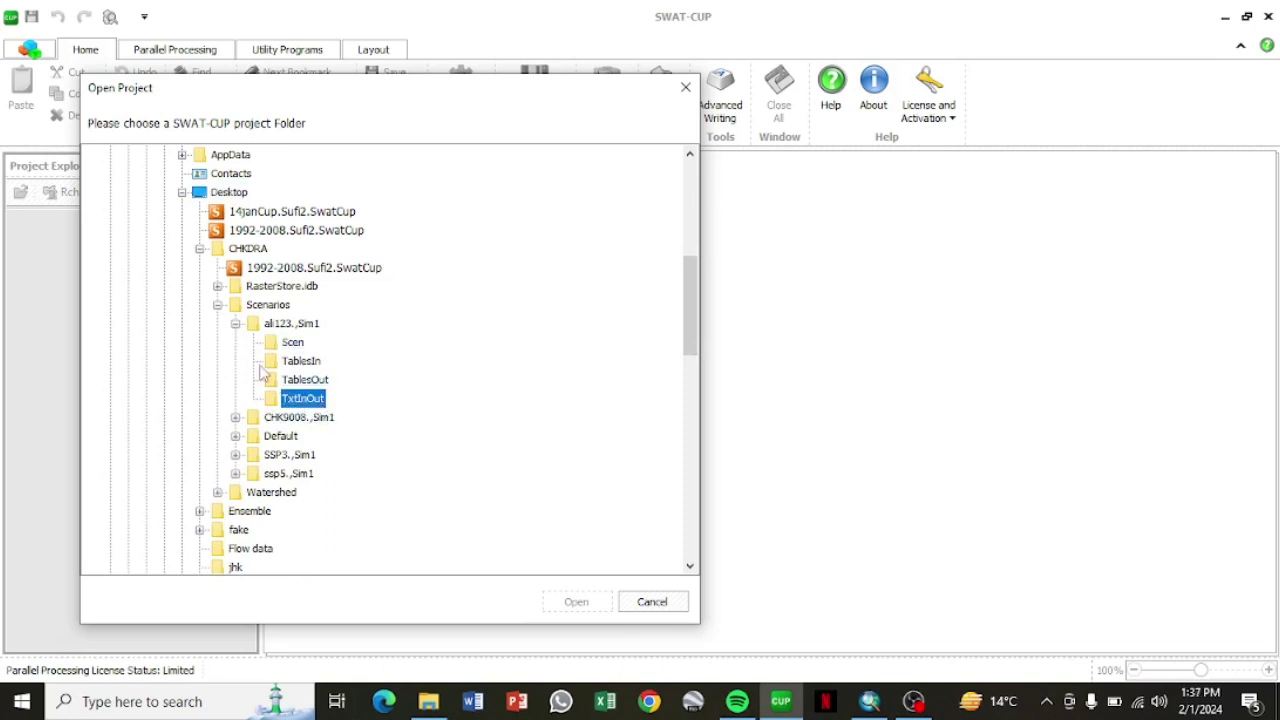
click(913, 701)
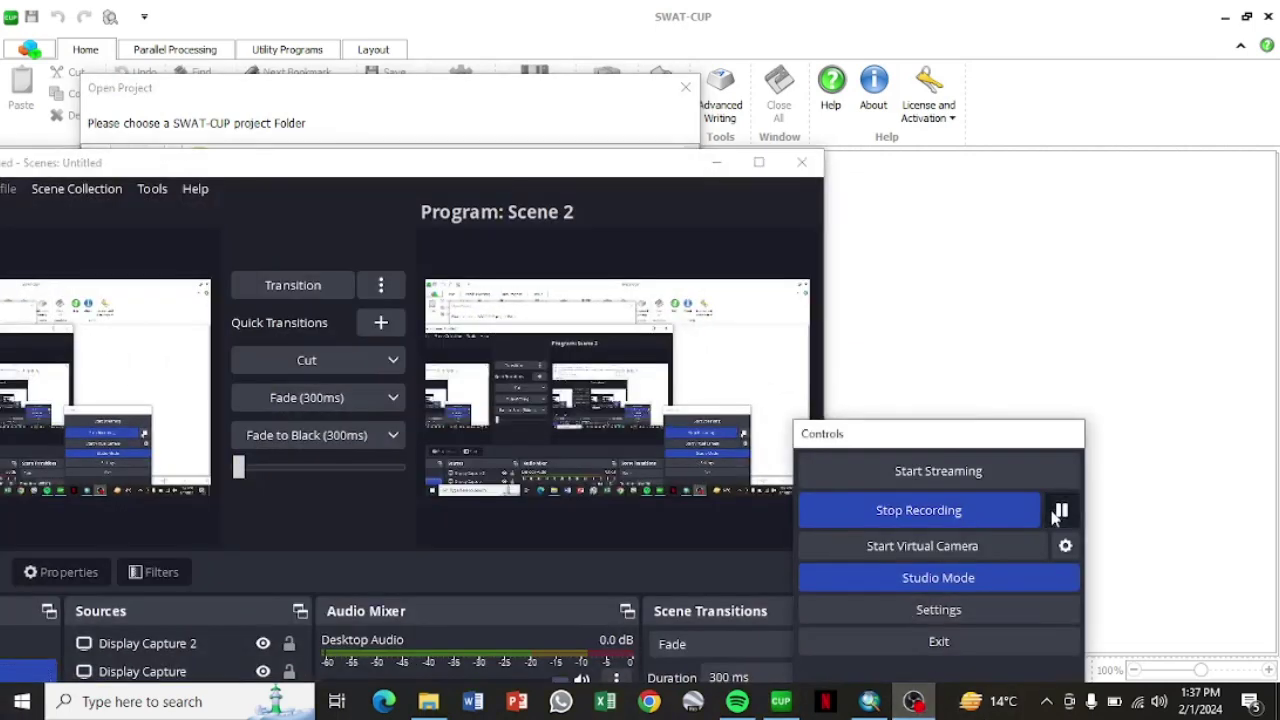
click(716, 163)
- Start a new SWAT-CUP project and import the TxtInOut folder from Desktop\CHKDRA\Scenarios\ali123.,Sim1 as its data source
click(27, 50)
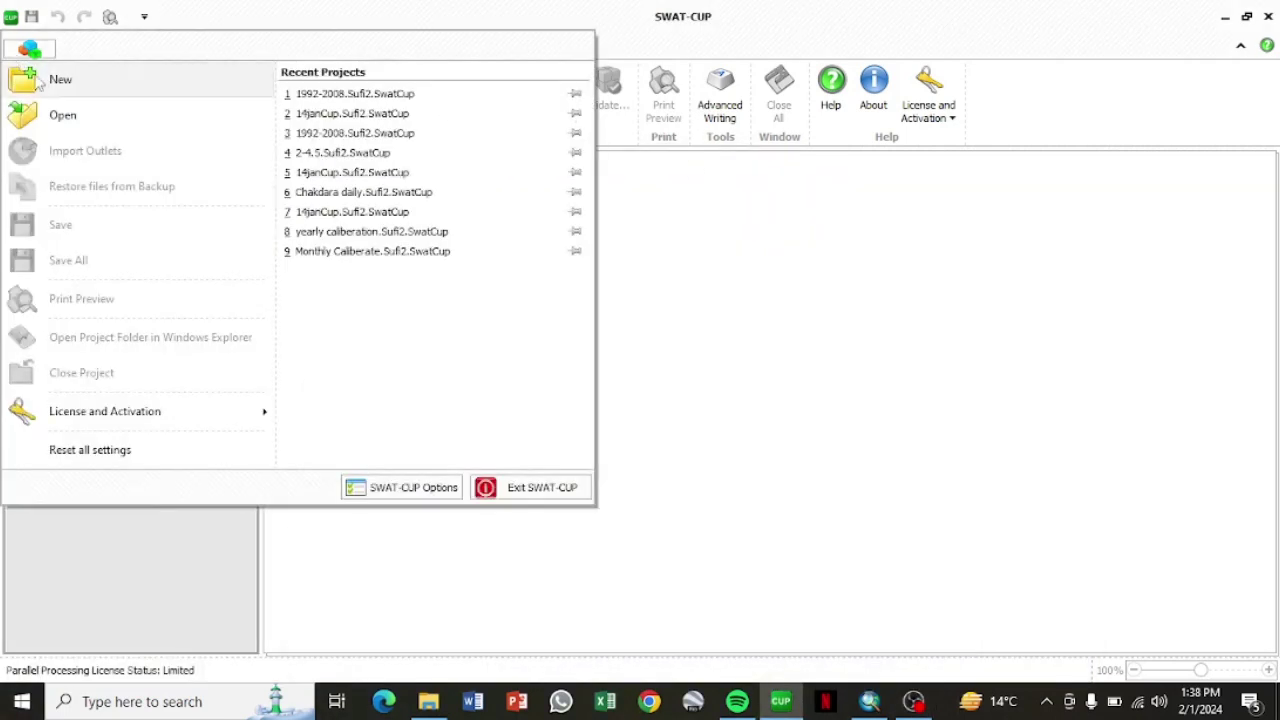
click(40, 86)
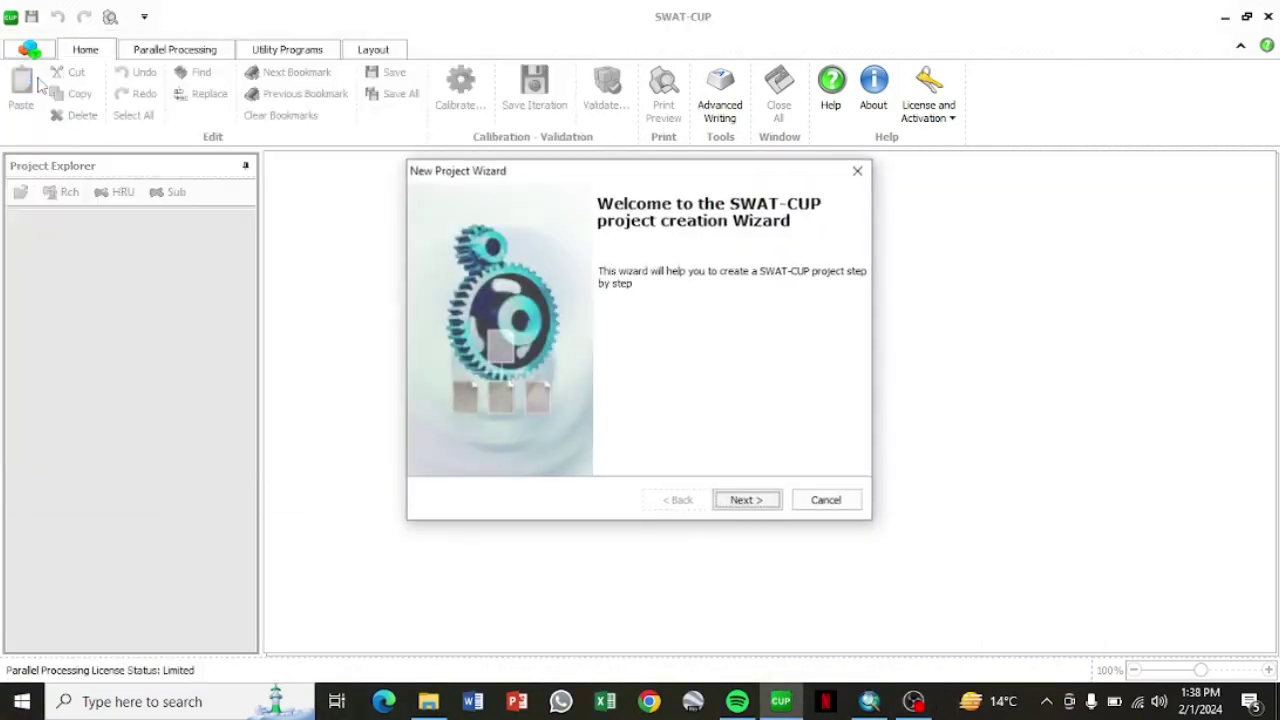
click(746, 500)
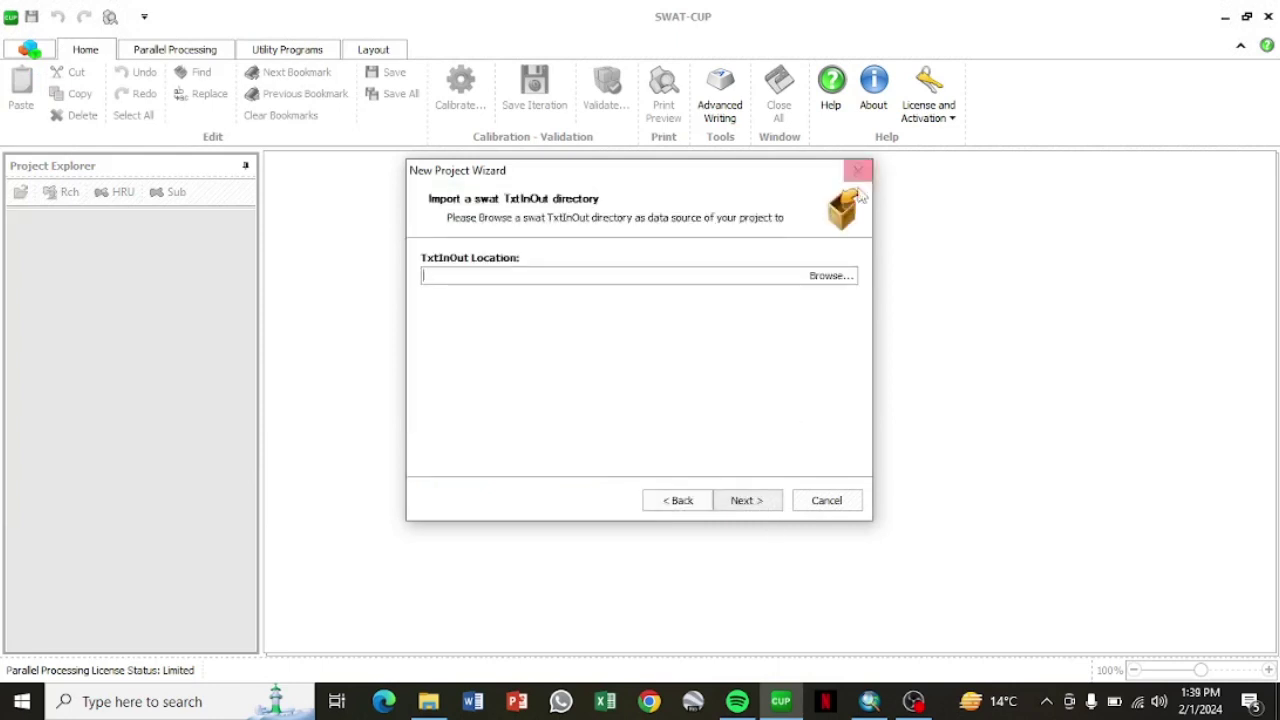
click(829, 277)
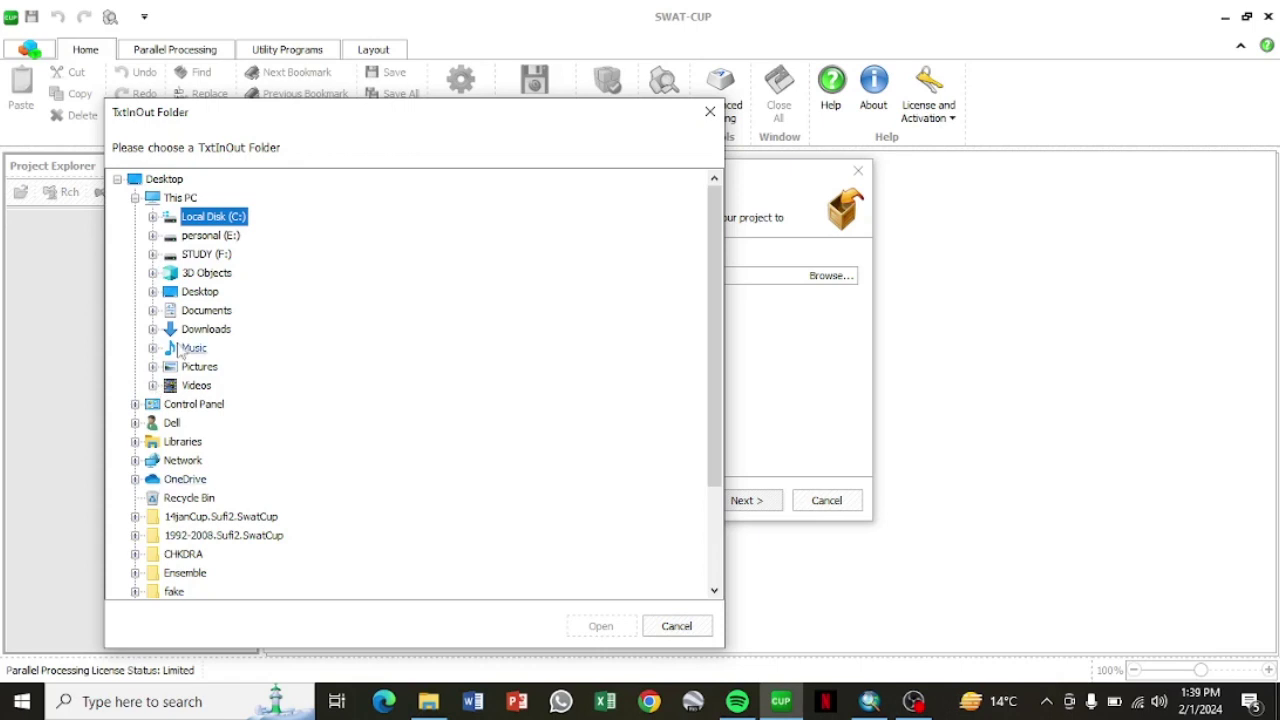
click(152, 291)
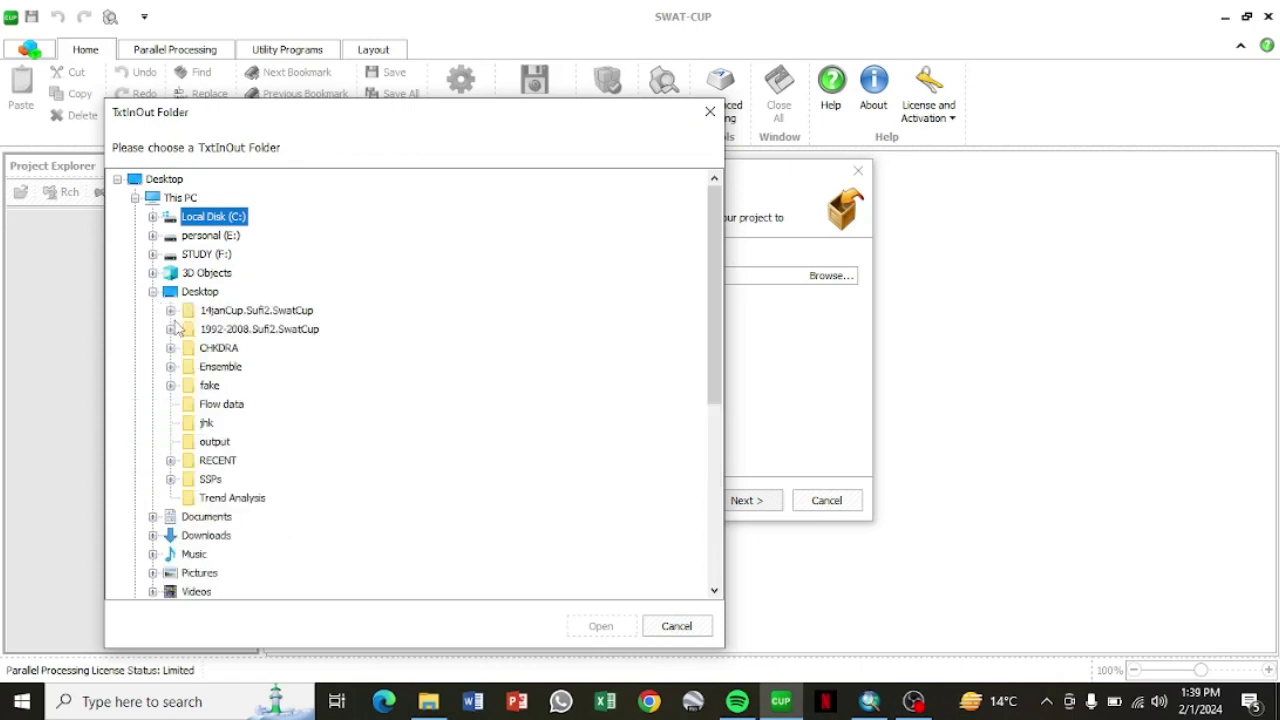
click(170, 348)
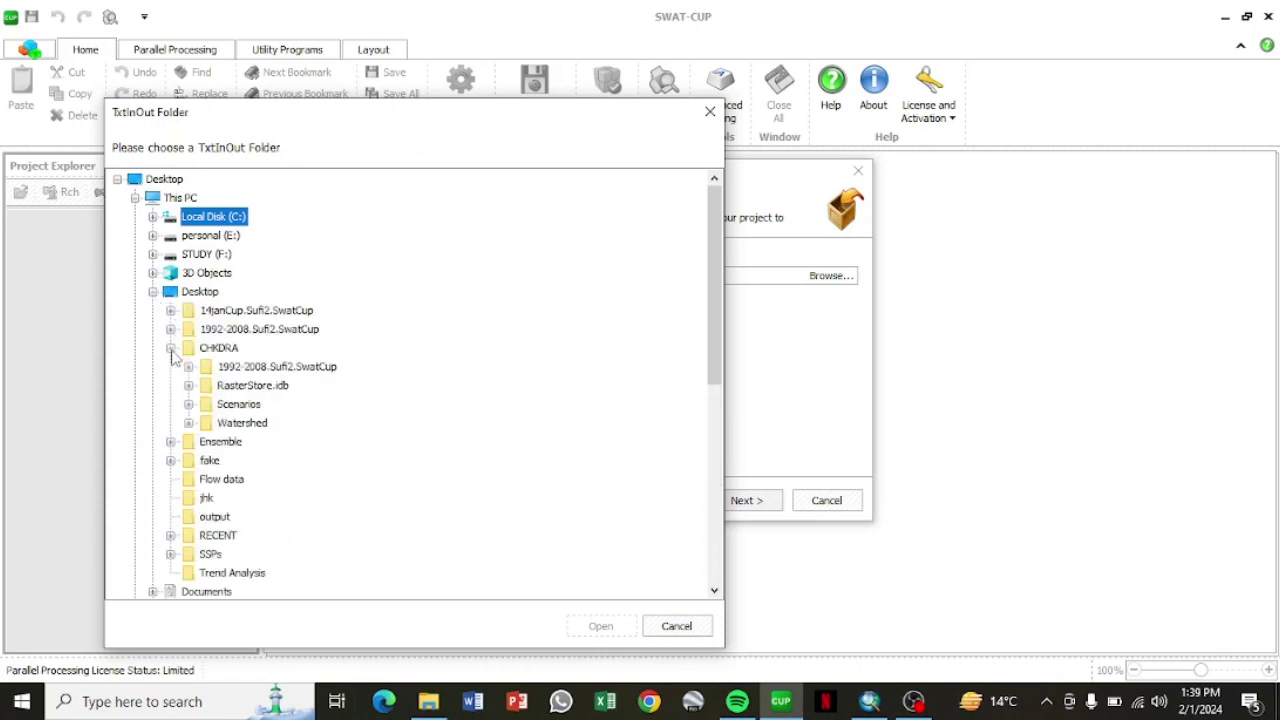
click(188, 405)
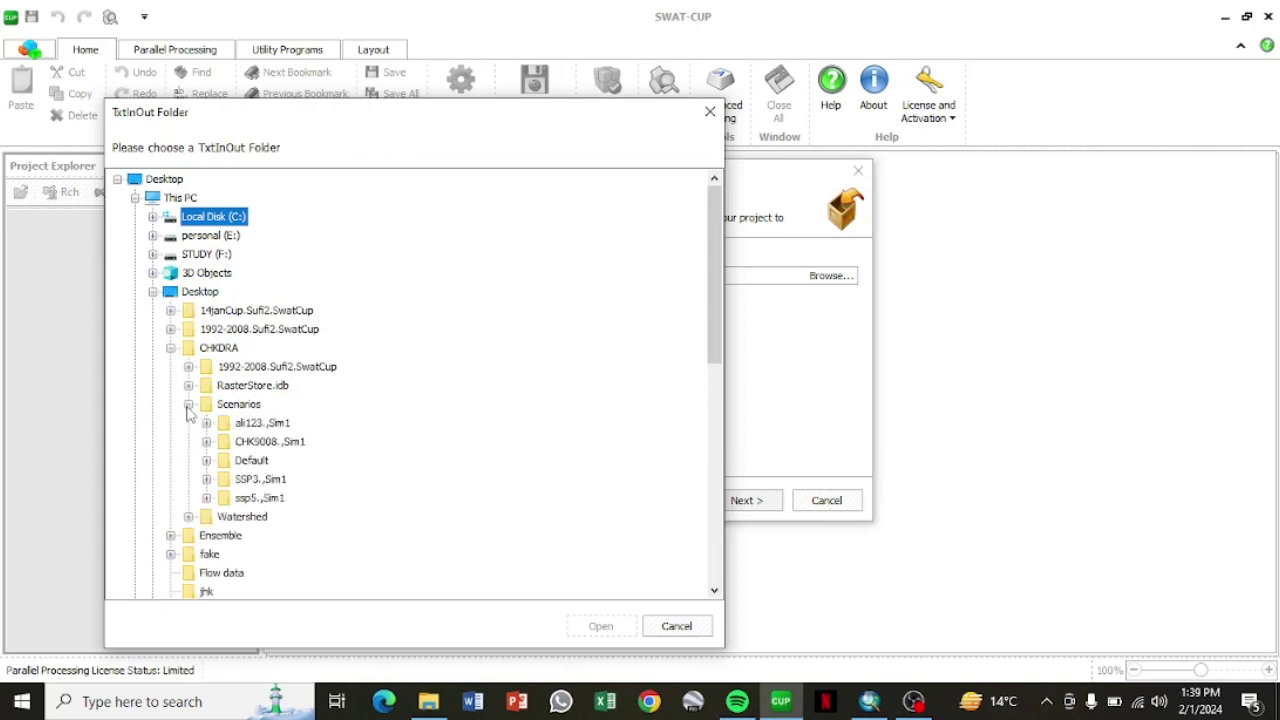
click(206, 423)
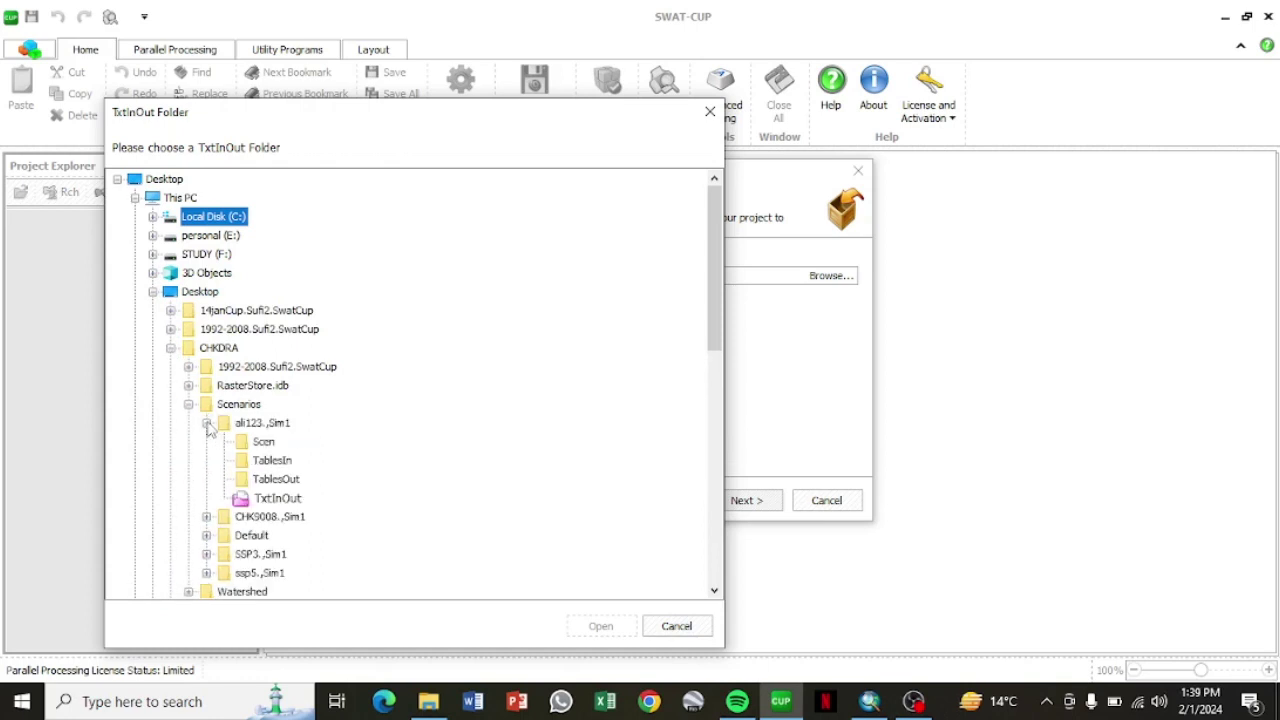
click(276, 498)
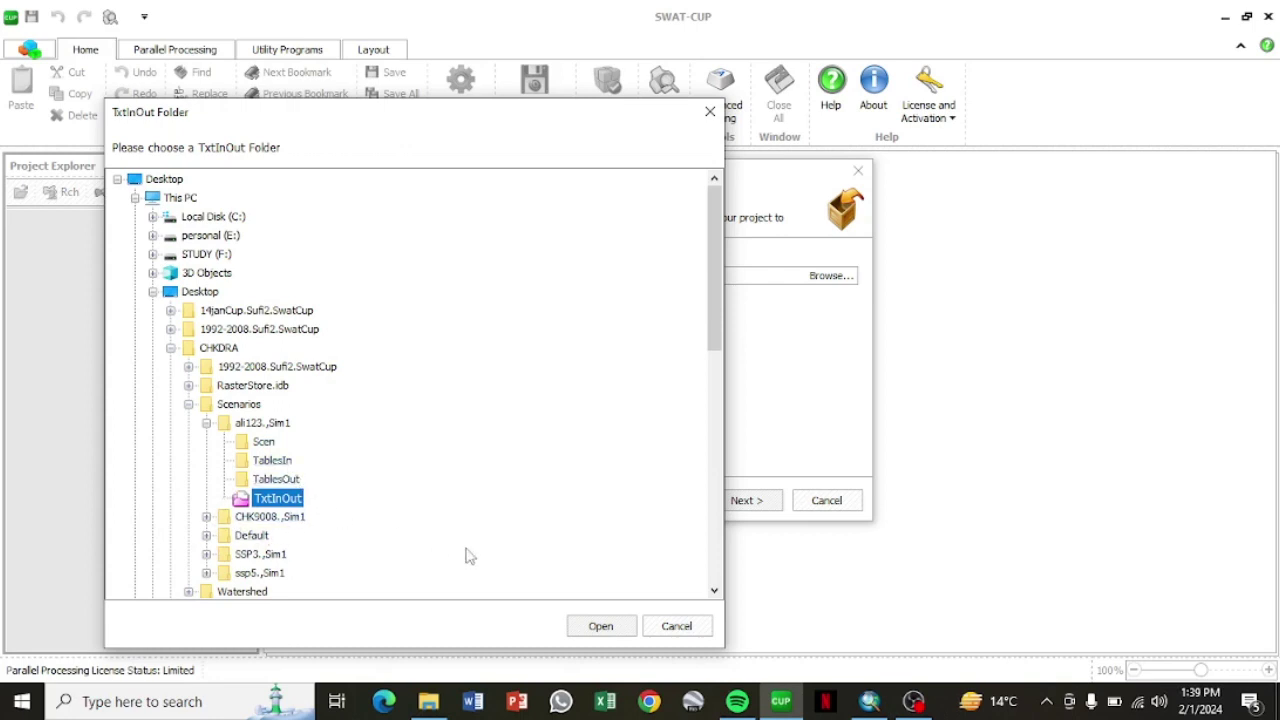
click(600, 626)
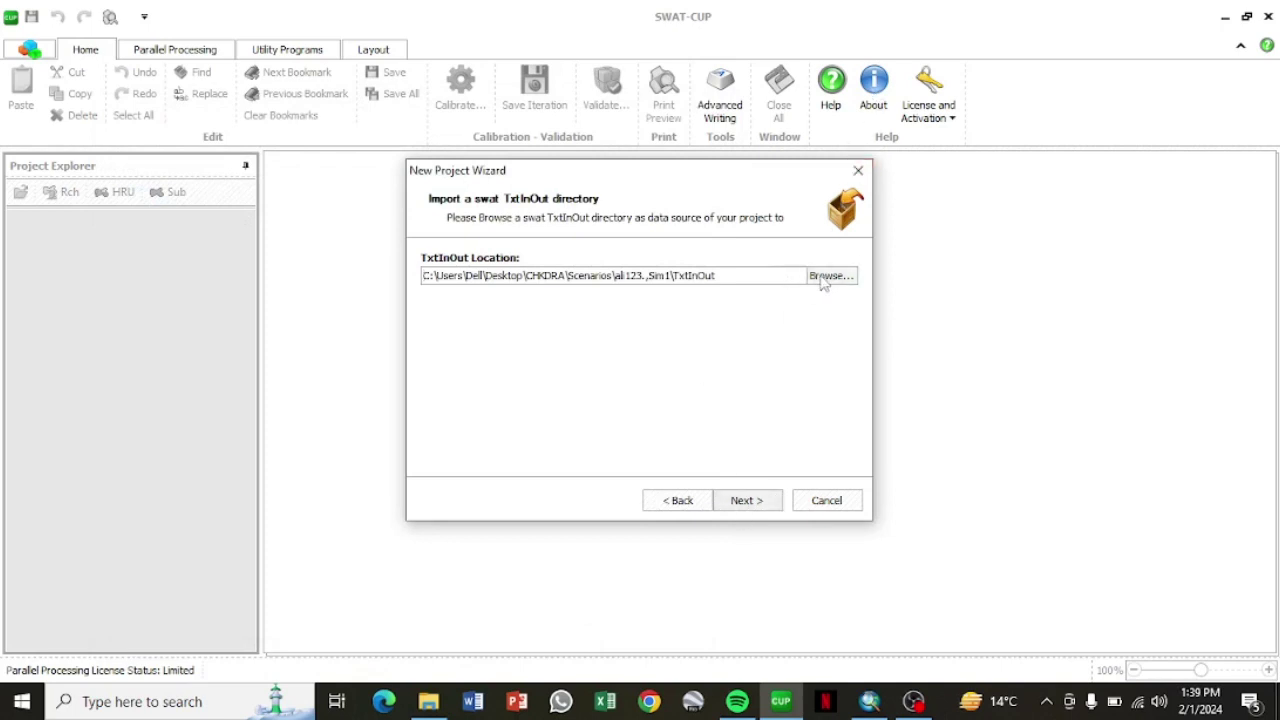
click(745, 500)
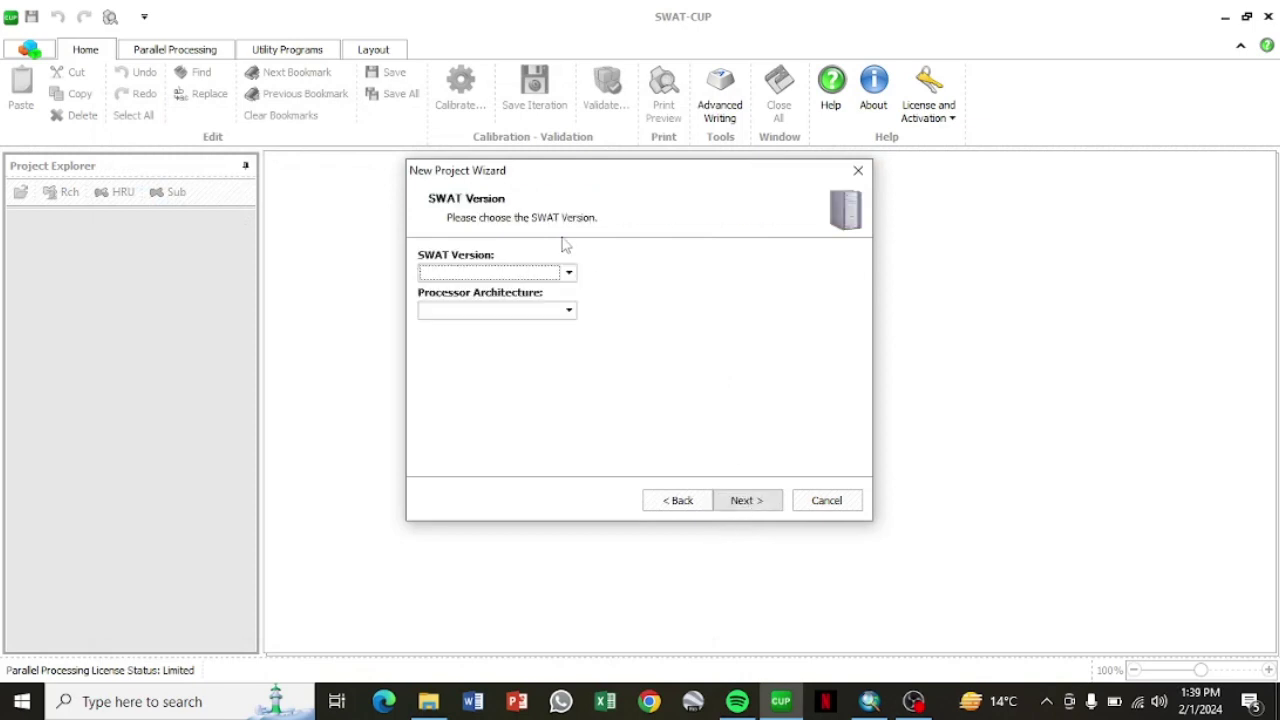
- Choose SWAT version 2012 and the 64-bit processor architecture for the project
click(569, 273)
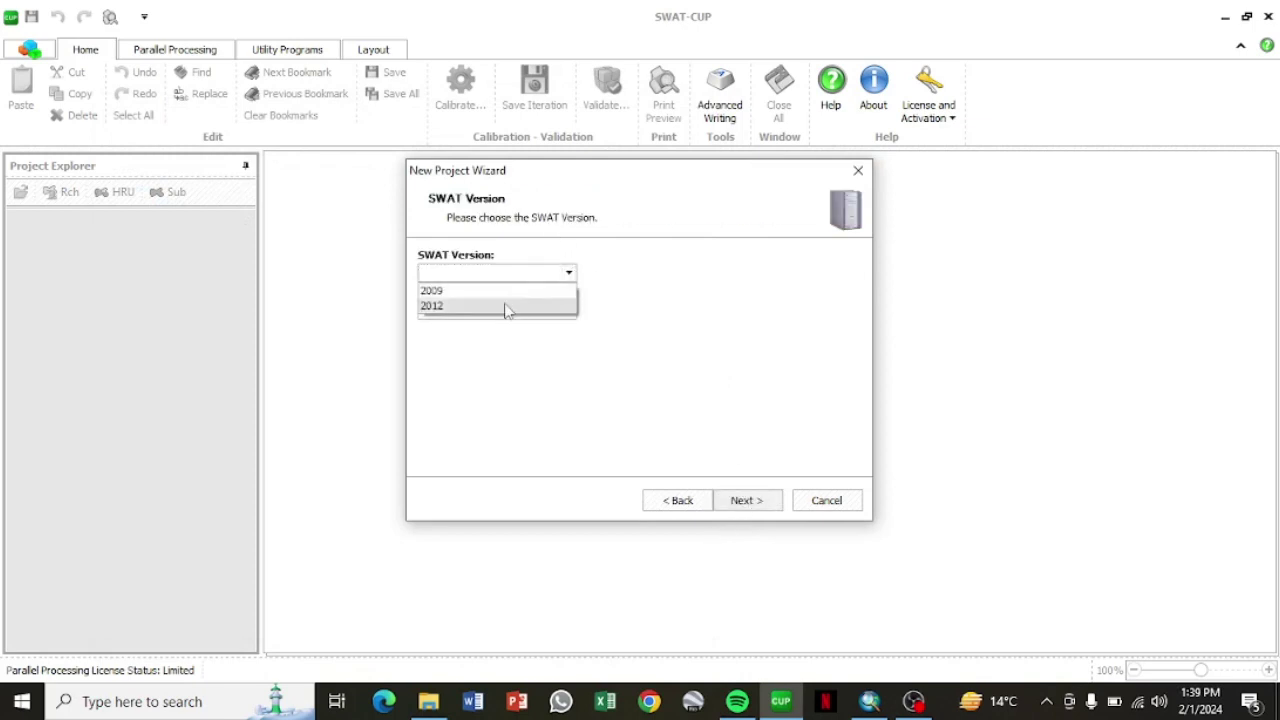
click(506, 307)
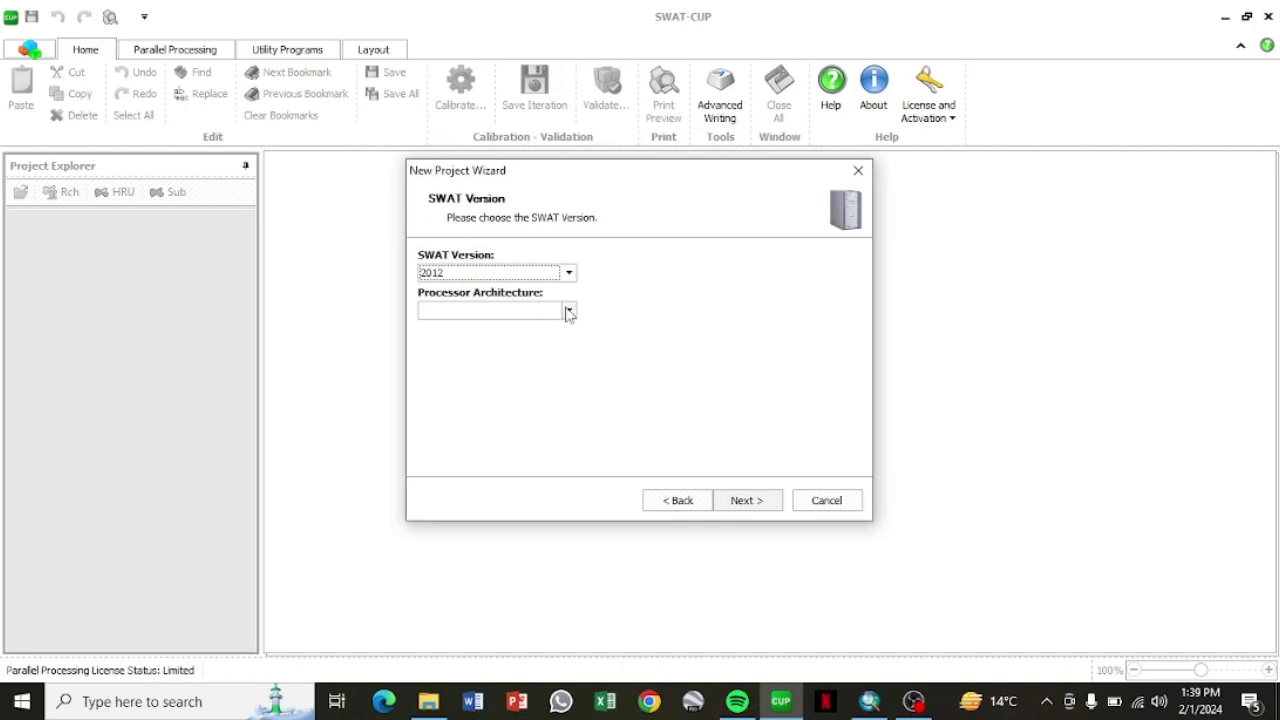
click(568, 312)
click(478, 345)
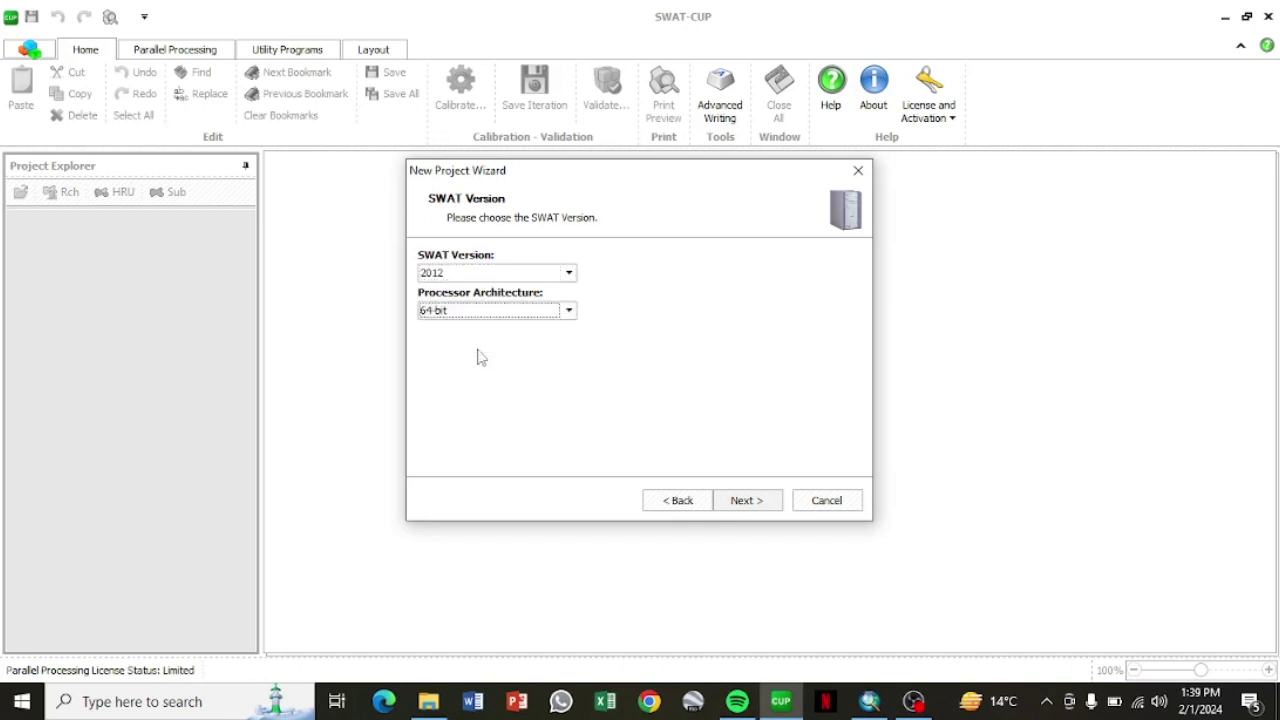
click(748, 502)
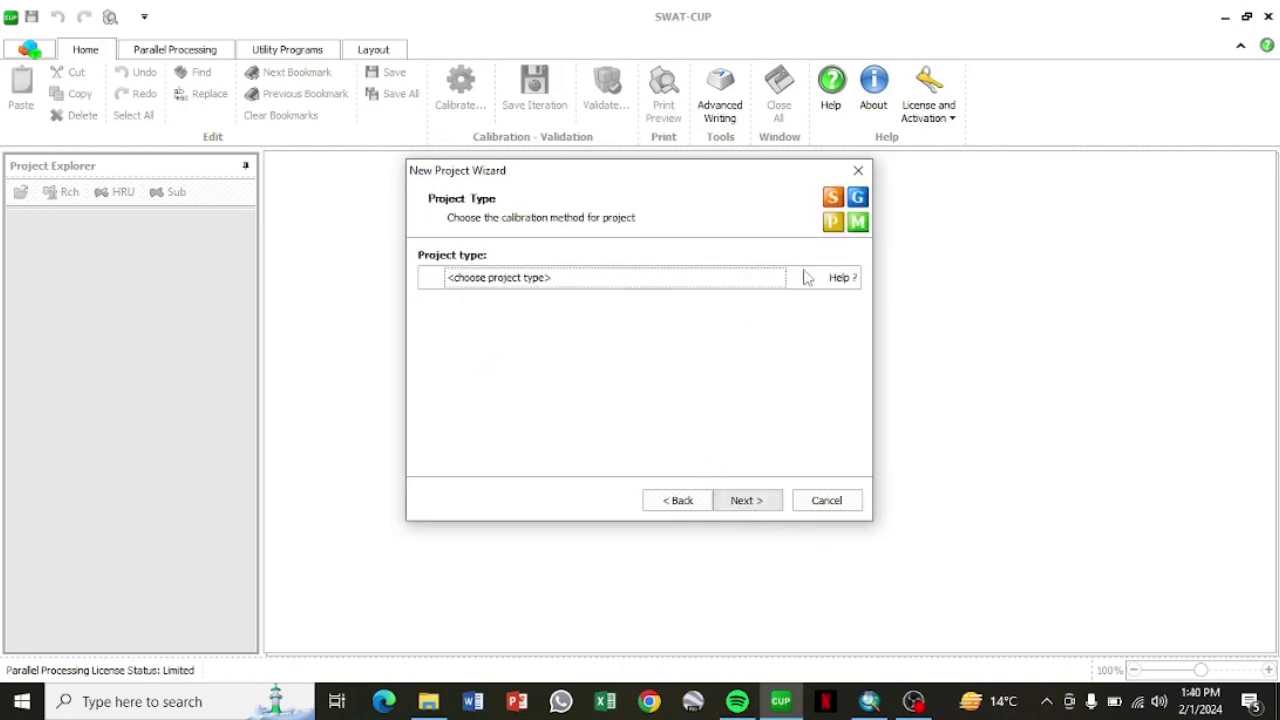
- Choose Sufi2 as the project's calibration method and continue to the project name and location
click(808, 288)
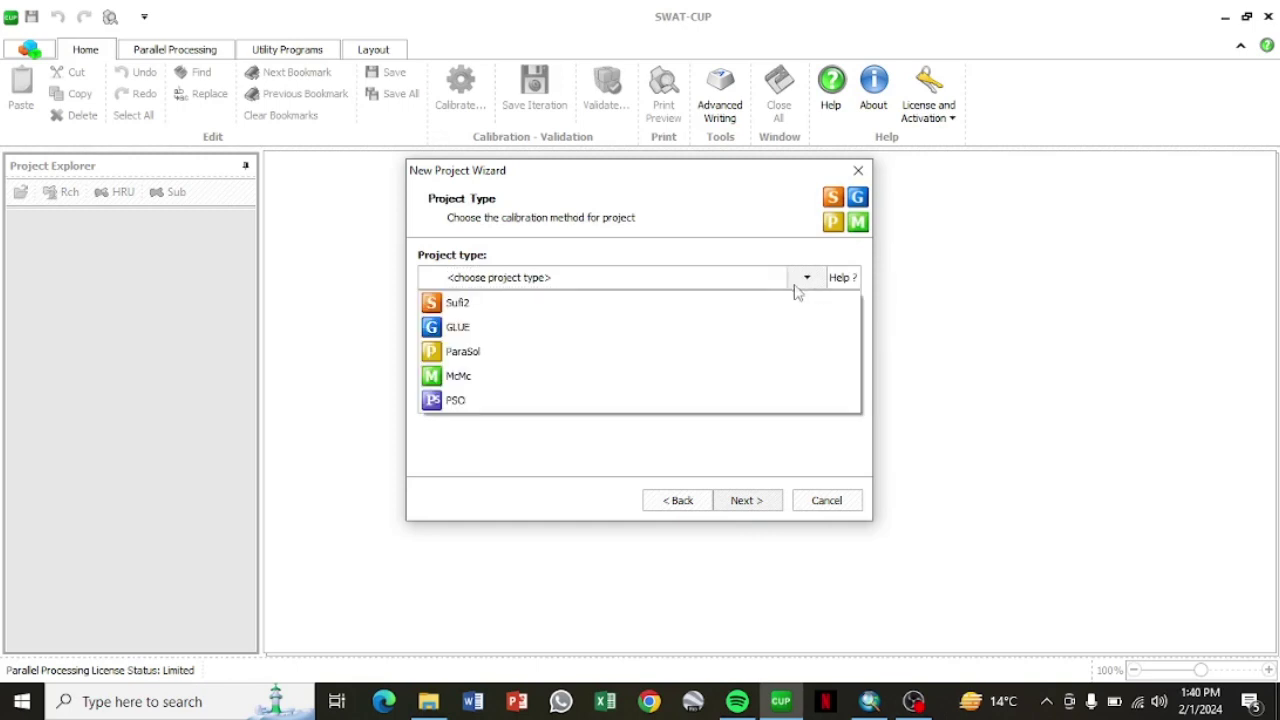
click(638, 311)
click(738, 502)
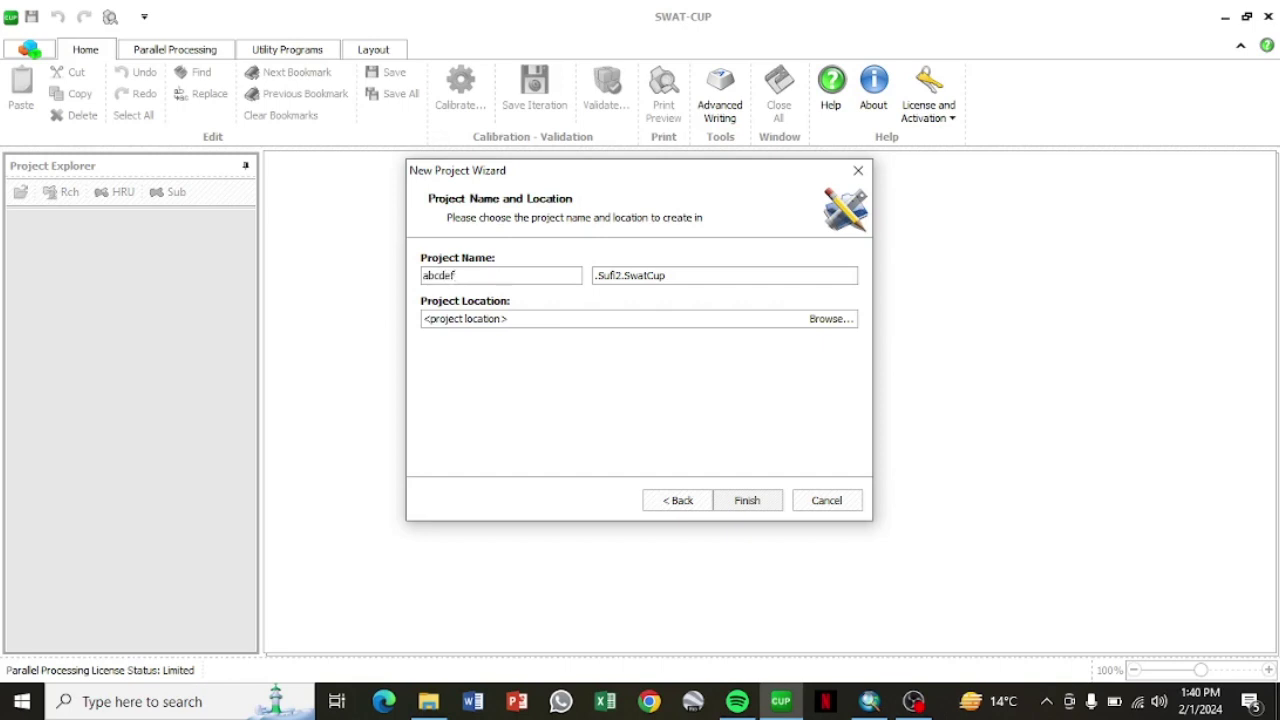
- Name the project abcdef, set its location to the CHKDRA folder on the Desktop and finish creating it
click(840, 320)
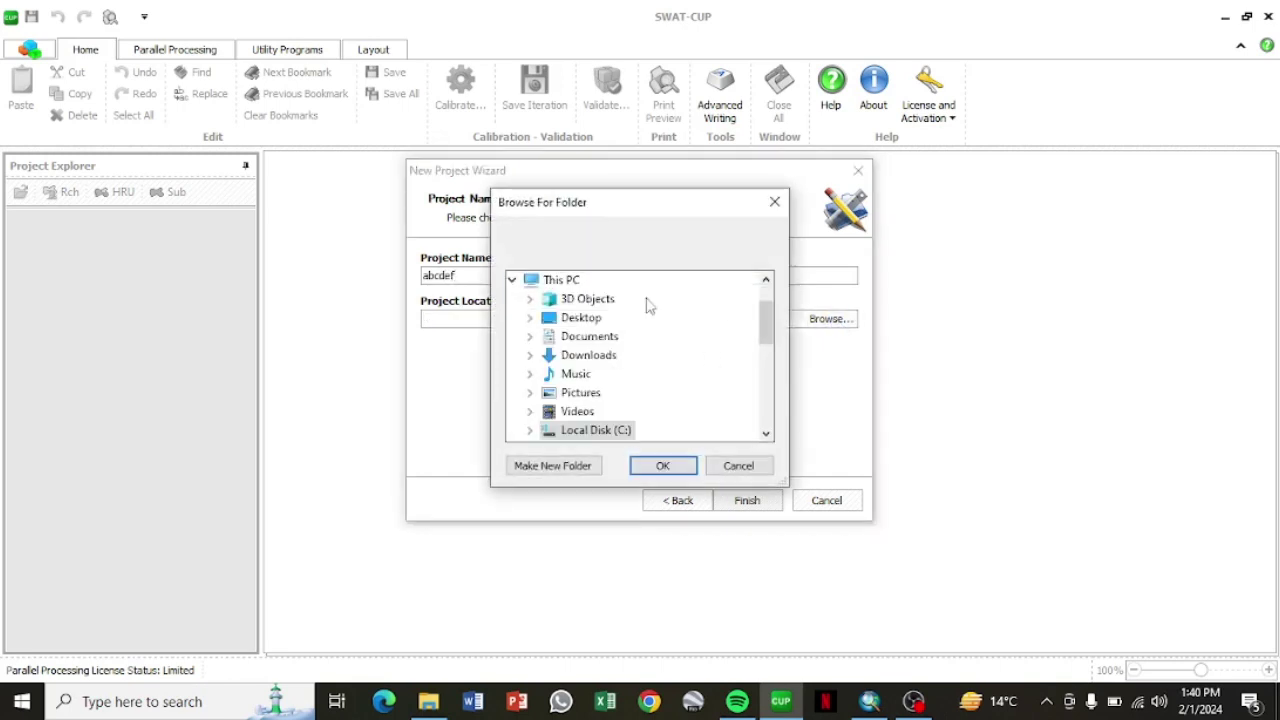
mouse_move(767, 316)
mouse_down()
mouse_move(779, 350)
mouse_move(770, 320)
mouse_up()
click(530, 318)
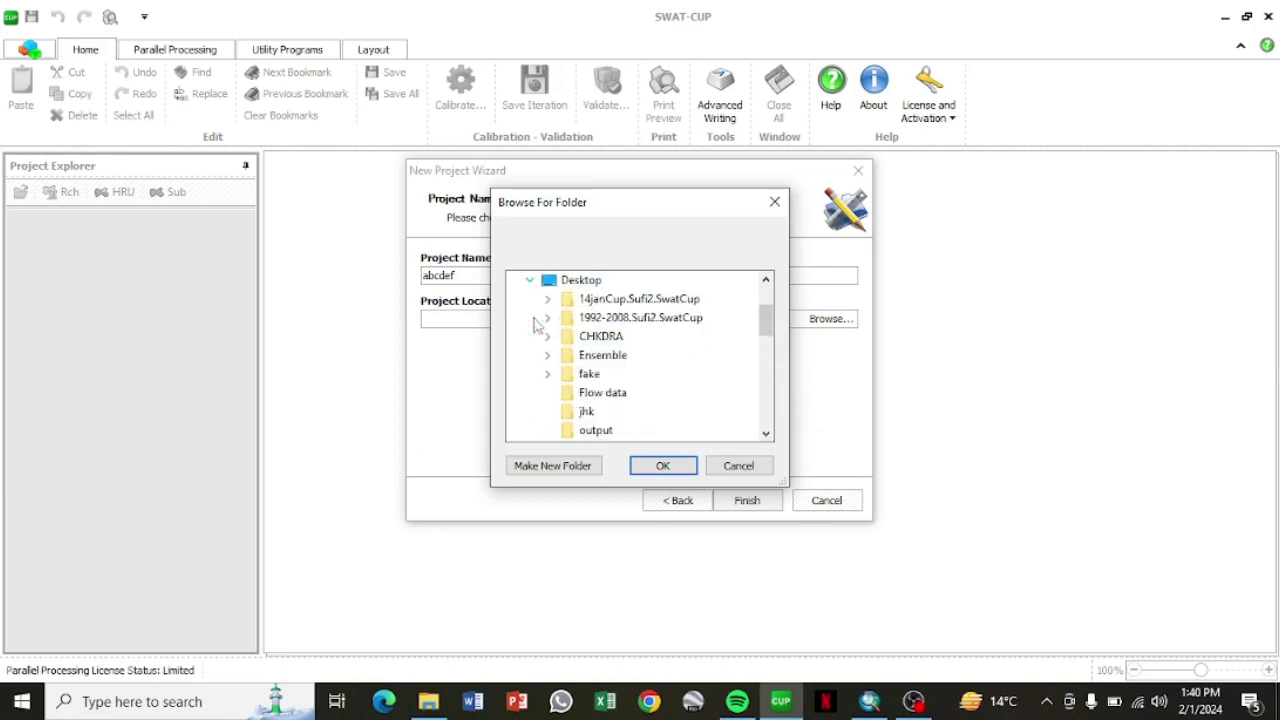
double_click(594, 340)
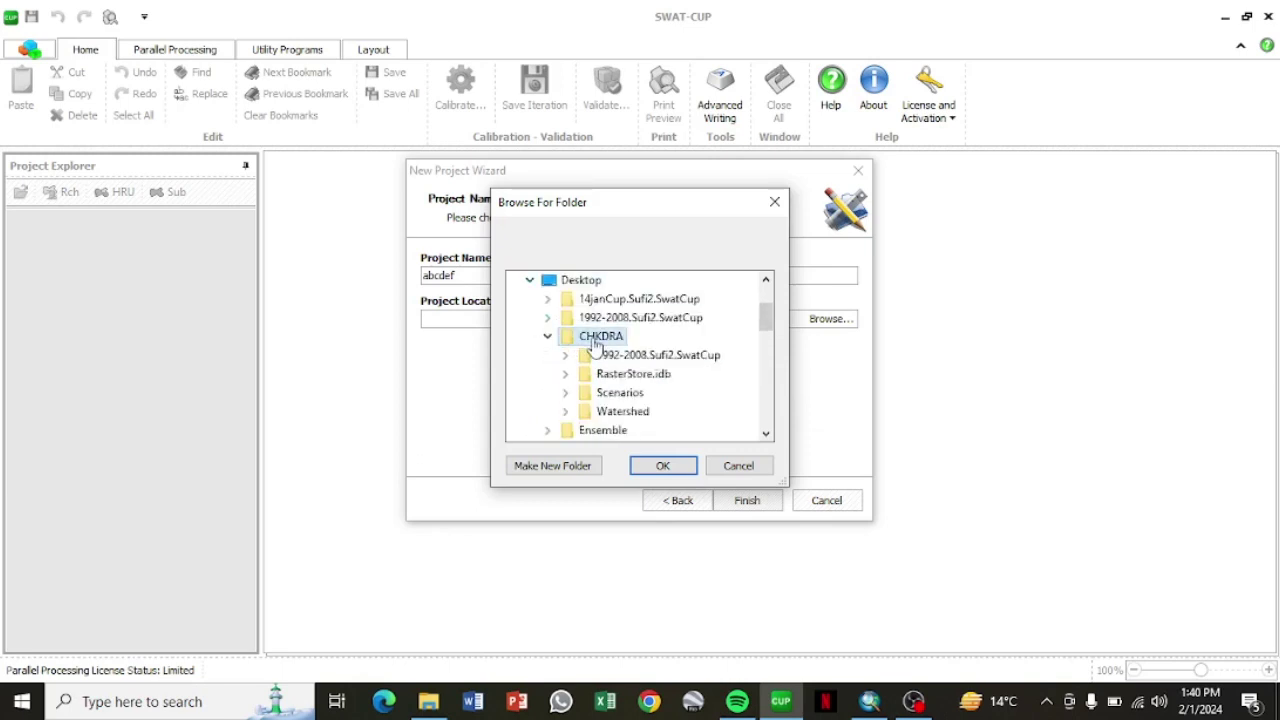
click(660, 468)
click(743, 502)
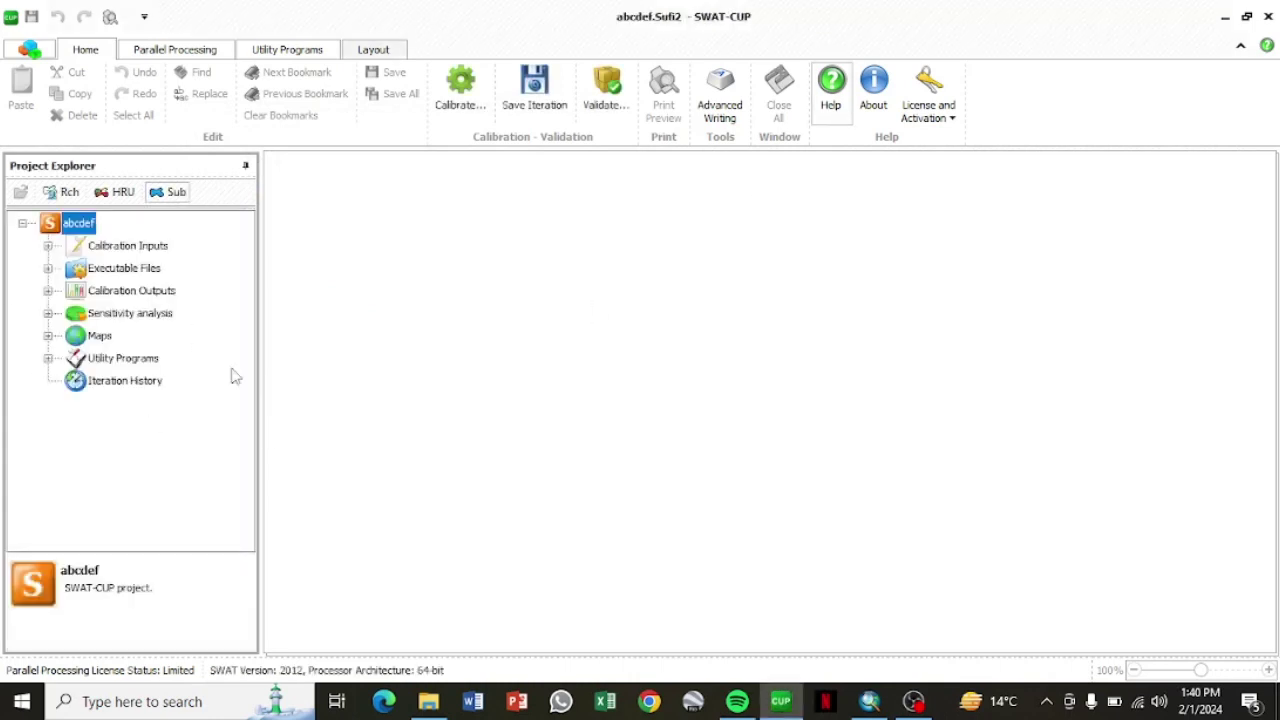
- Open Par_inf.txt from the project's calibration inputs and add the TLAPS (.sub) parameter to its list
click(48, 246)
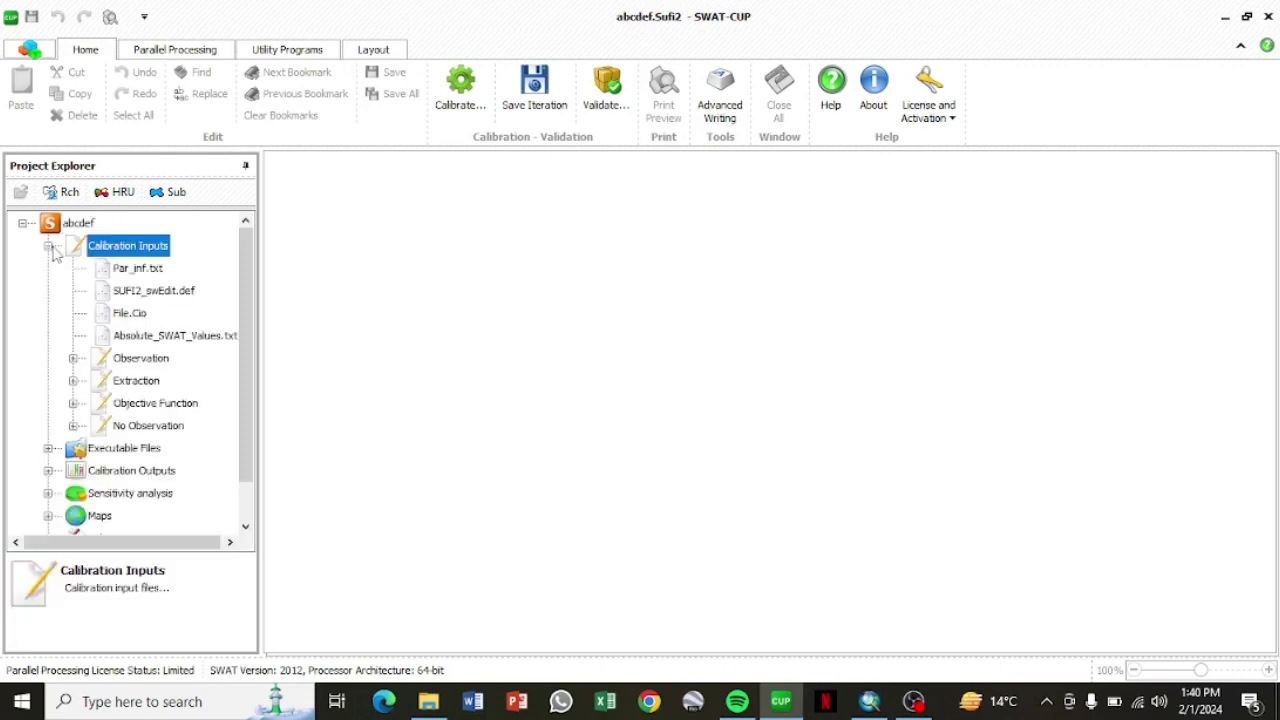
click(137, 269)
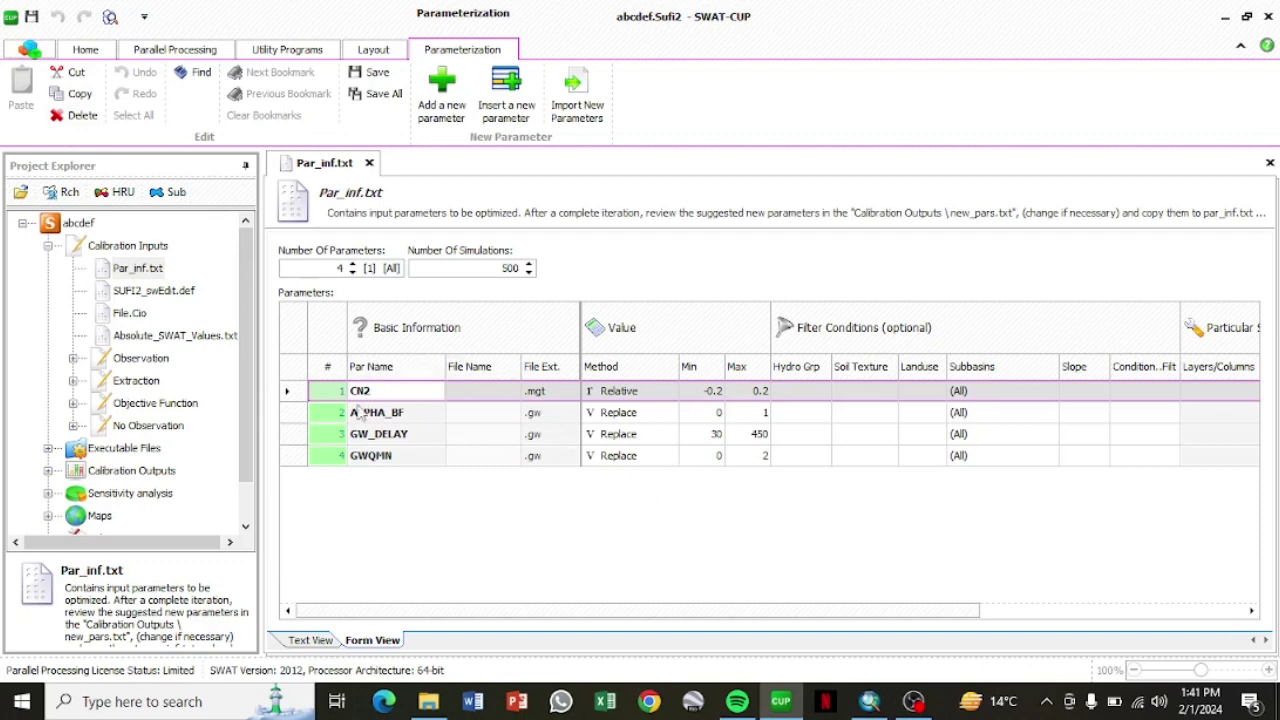
click(443, 107)
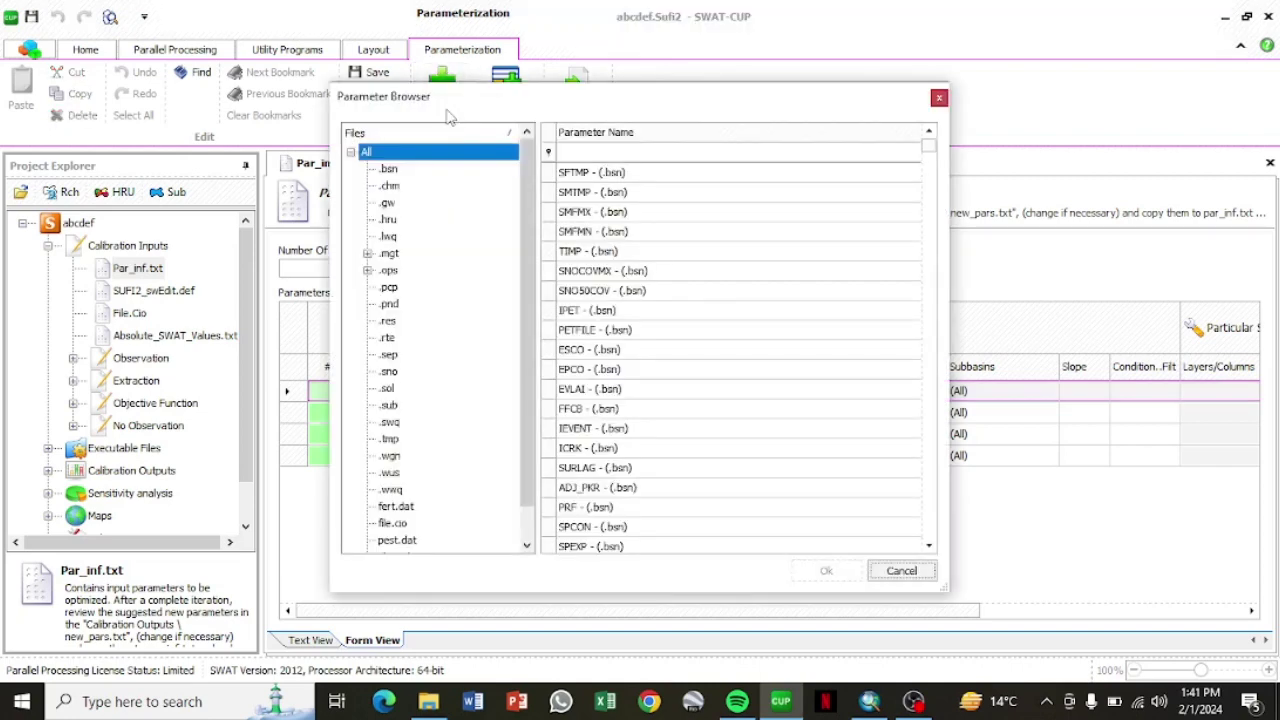
click(613, 151)
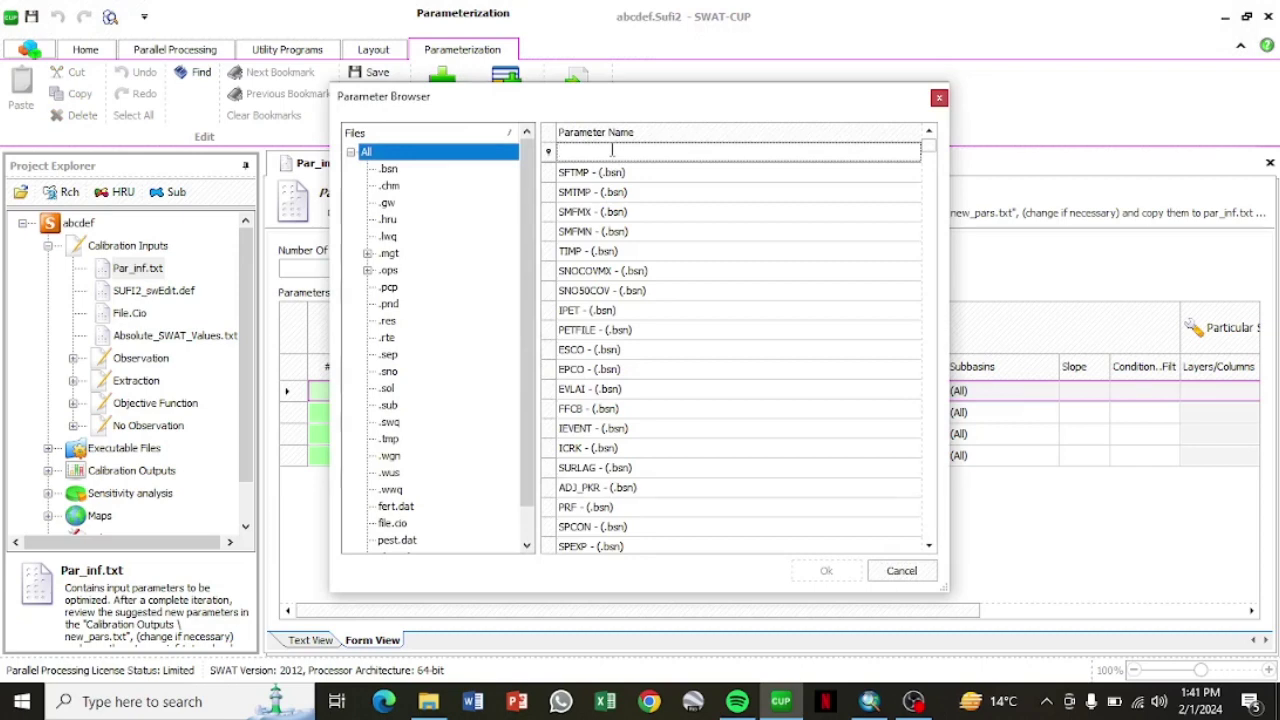
text(tl)
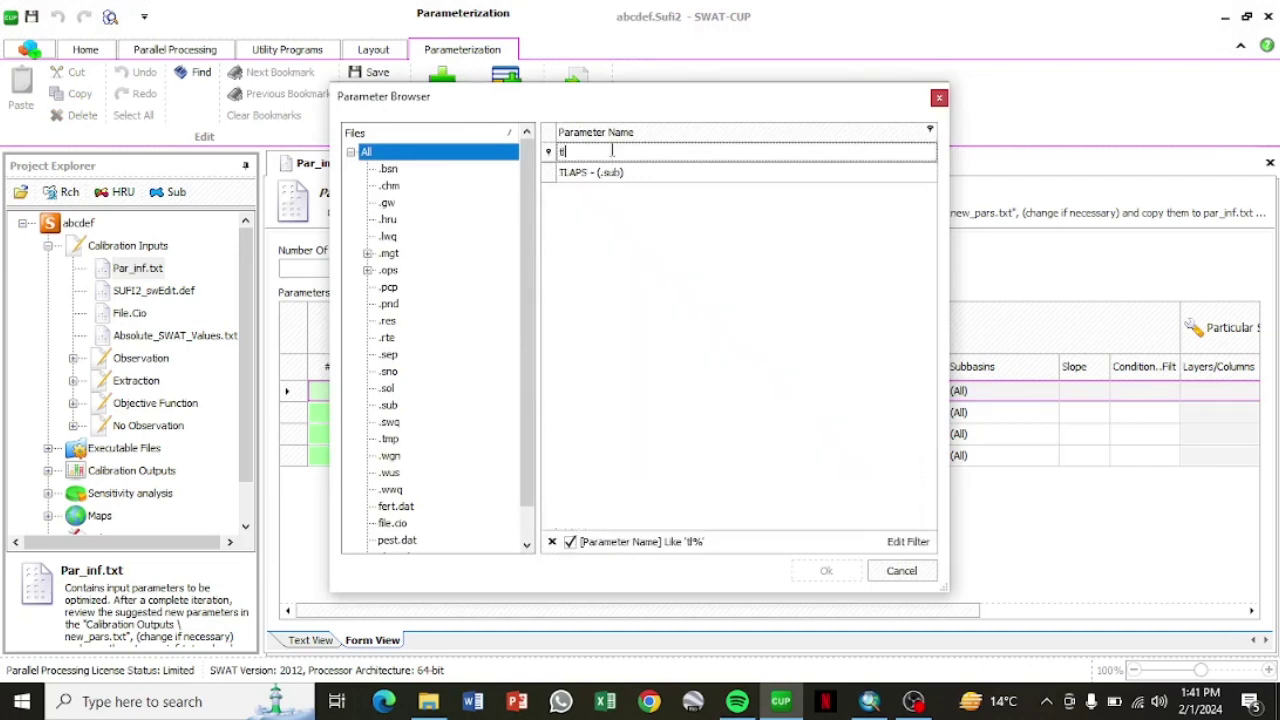
text(aps)
click(610, 173)
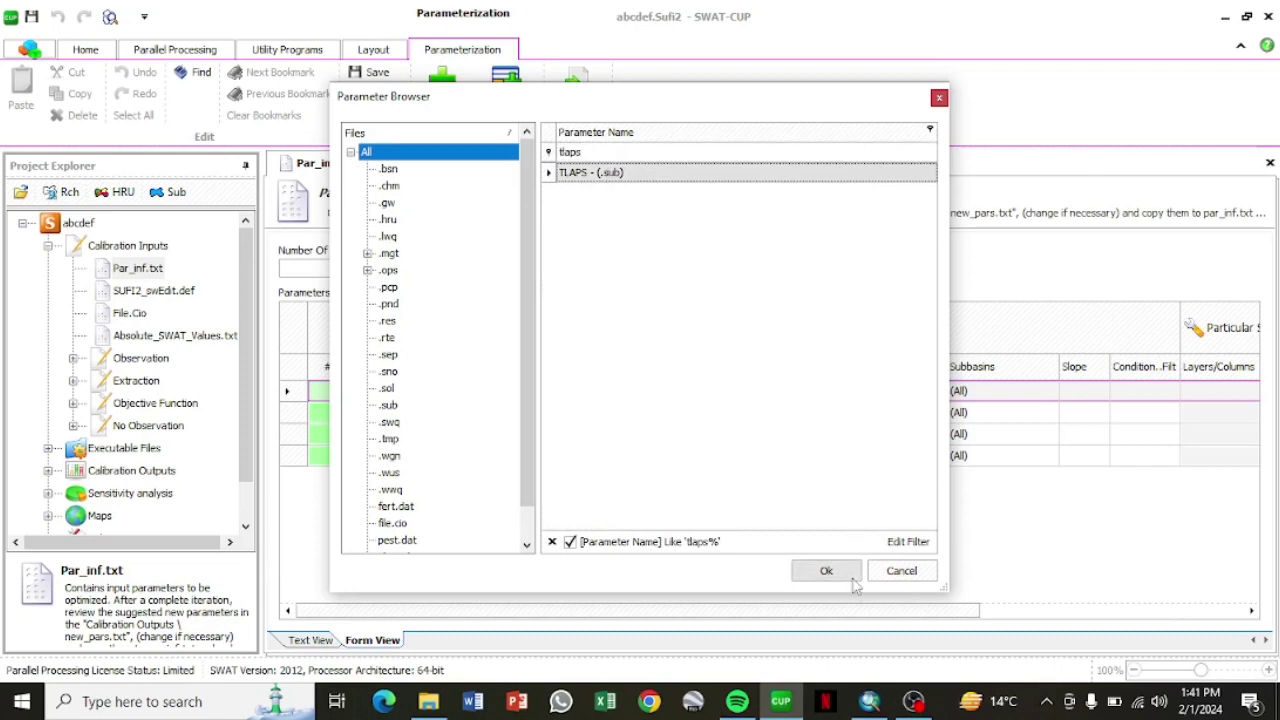
click(821, 570)
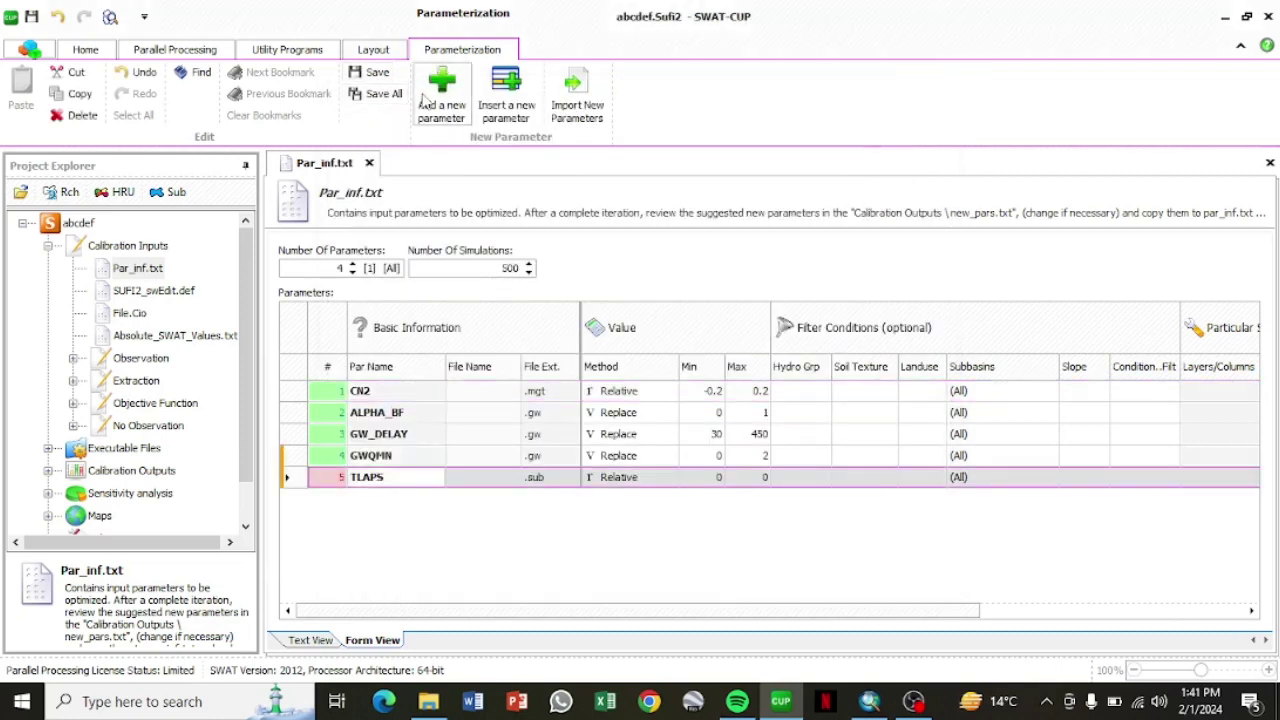
- Add the CH_K2 (.rte) parameter to the Par_inf.txt parameter list
click(430, 100)
click(639, 151)
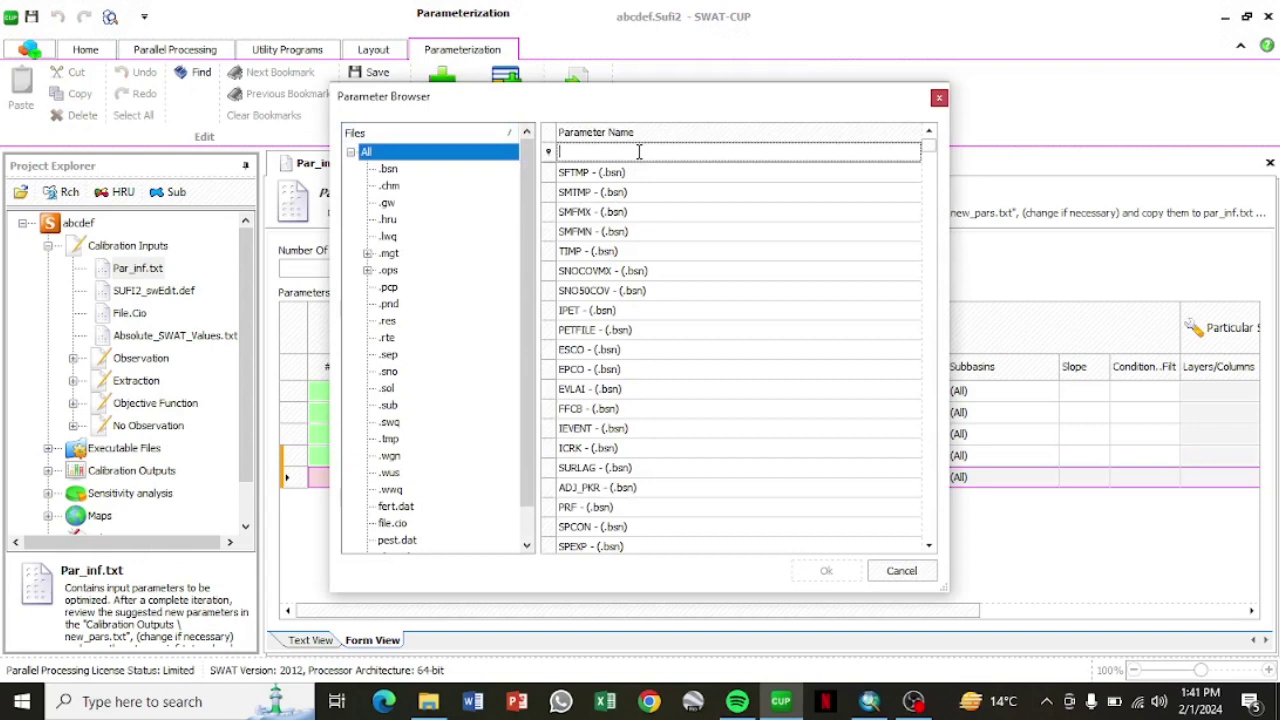
text(ch_)
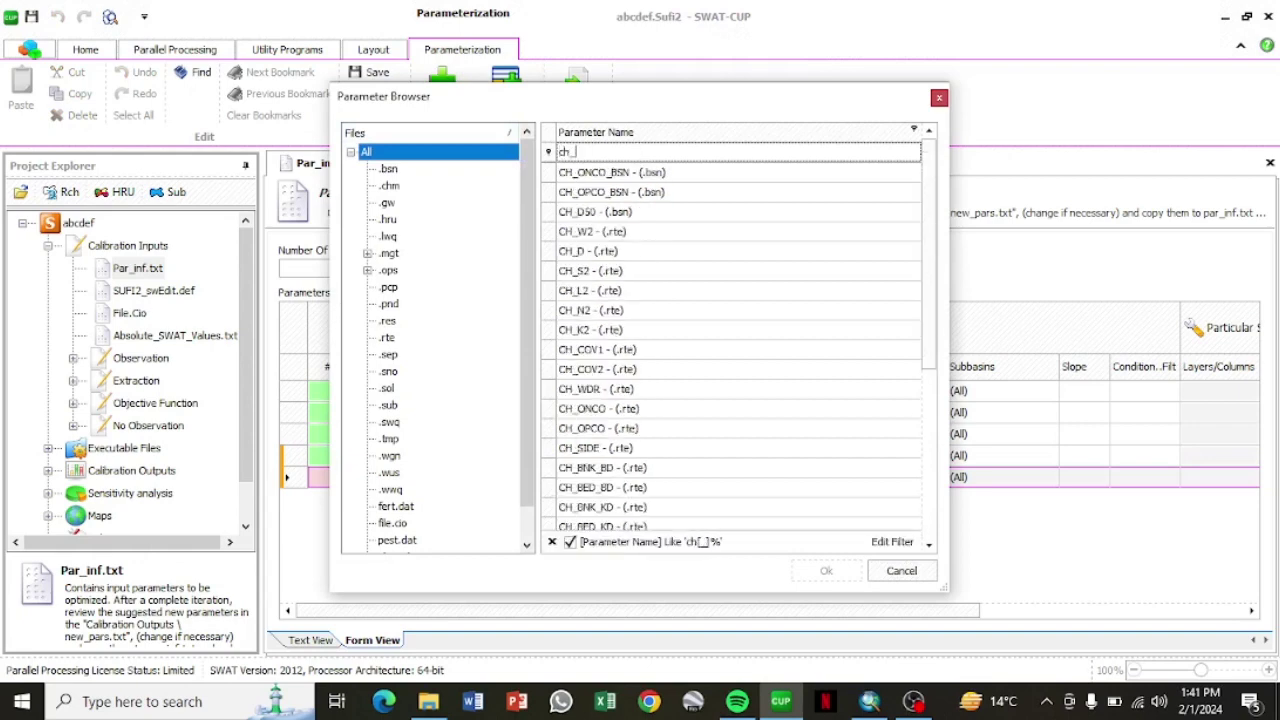
text(k2)
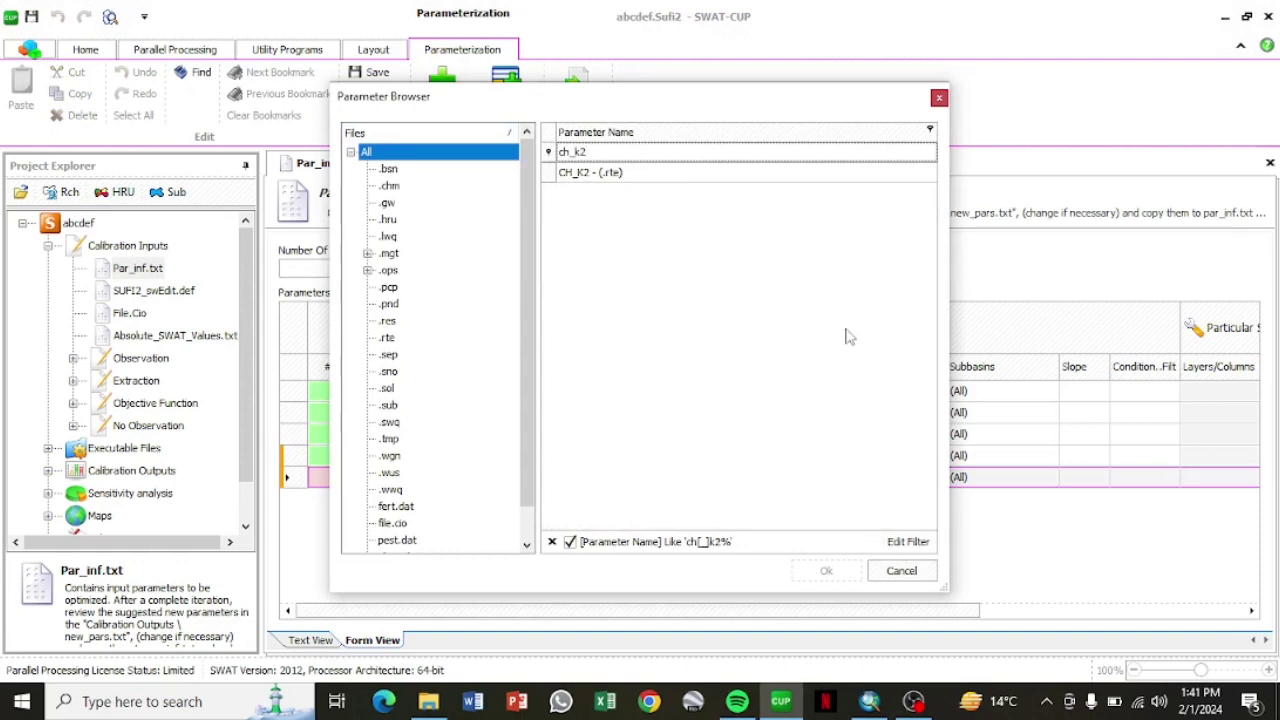
double_click(605, 176)
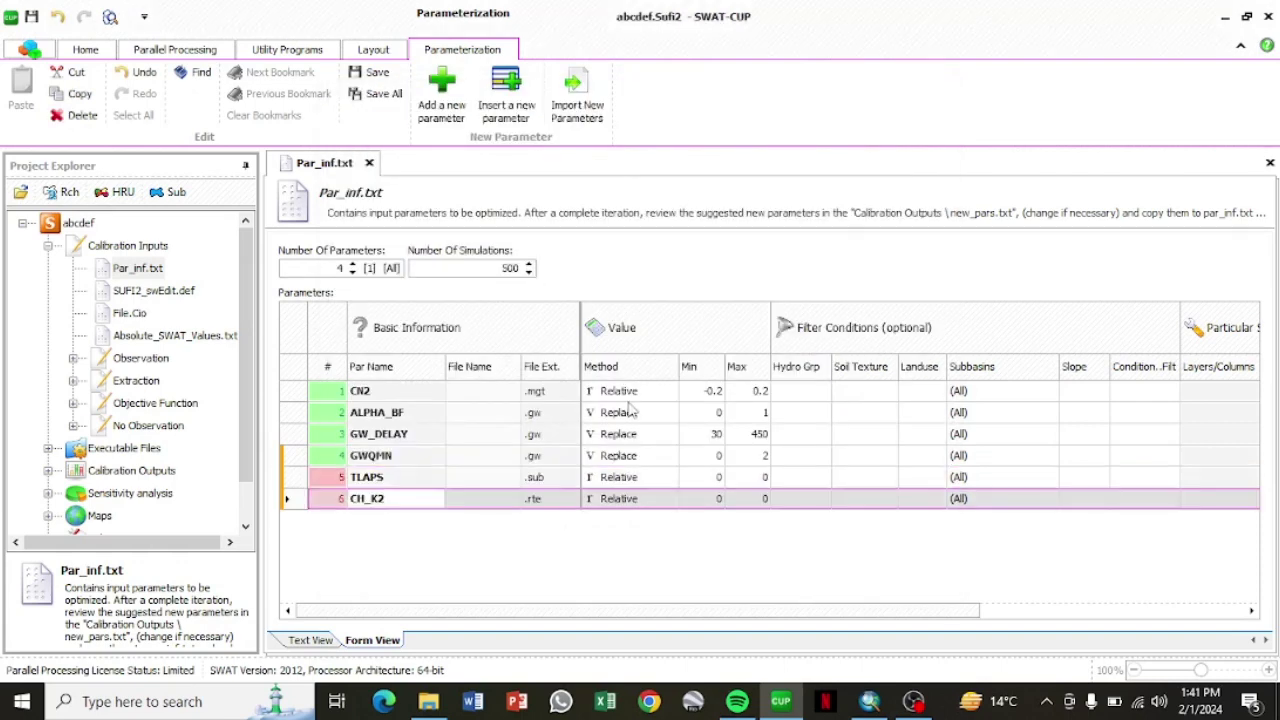
click(913, 703)
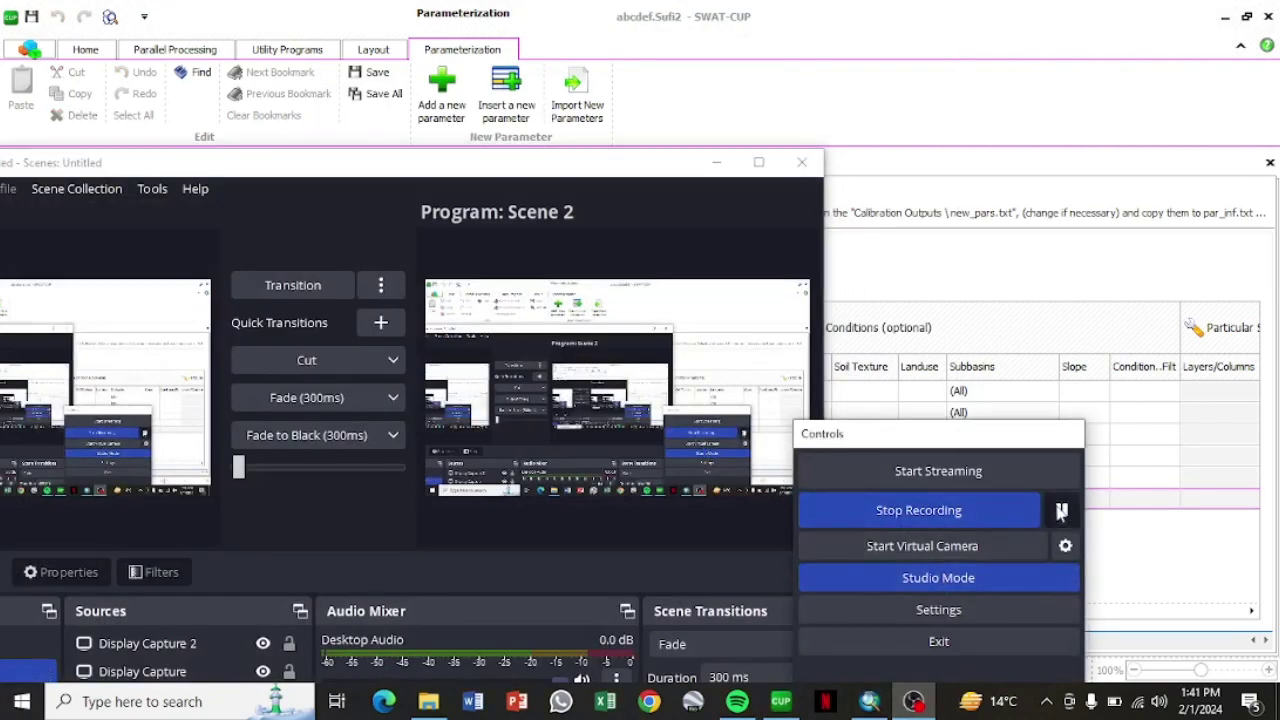
click(716, 162)
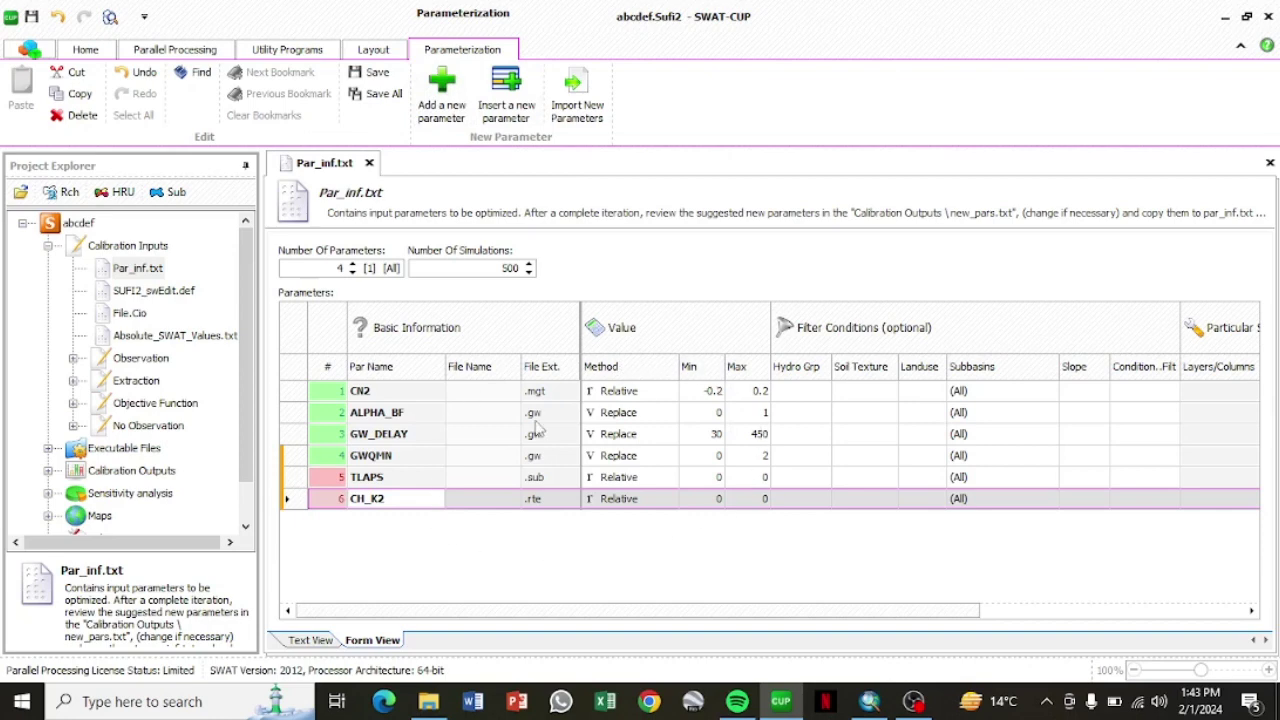
- Find the snowmelt parameters starting with "sm" and add SMFMN (.bsn) to the parameter list
click(442, 96)
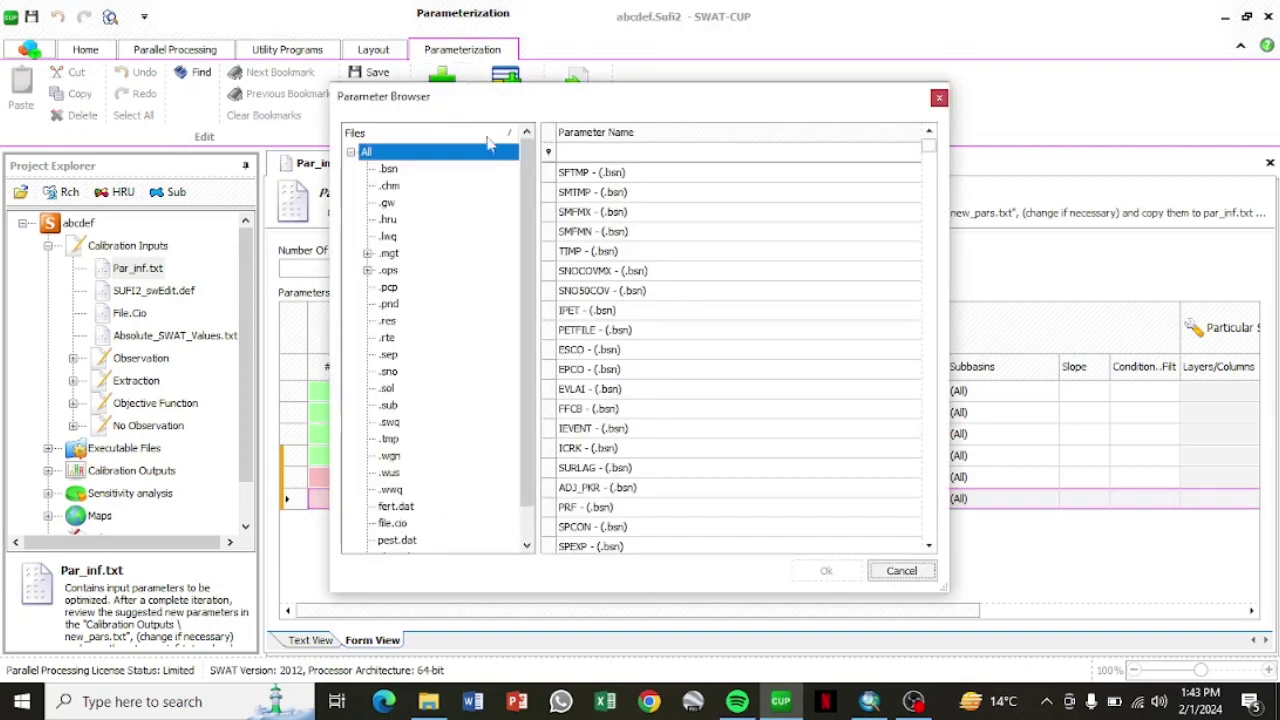
click(651, 150)
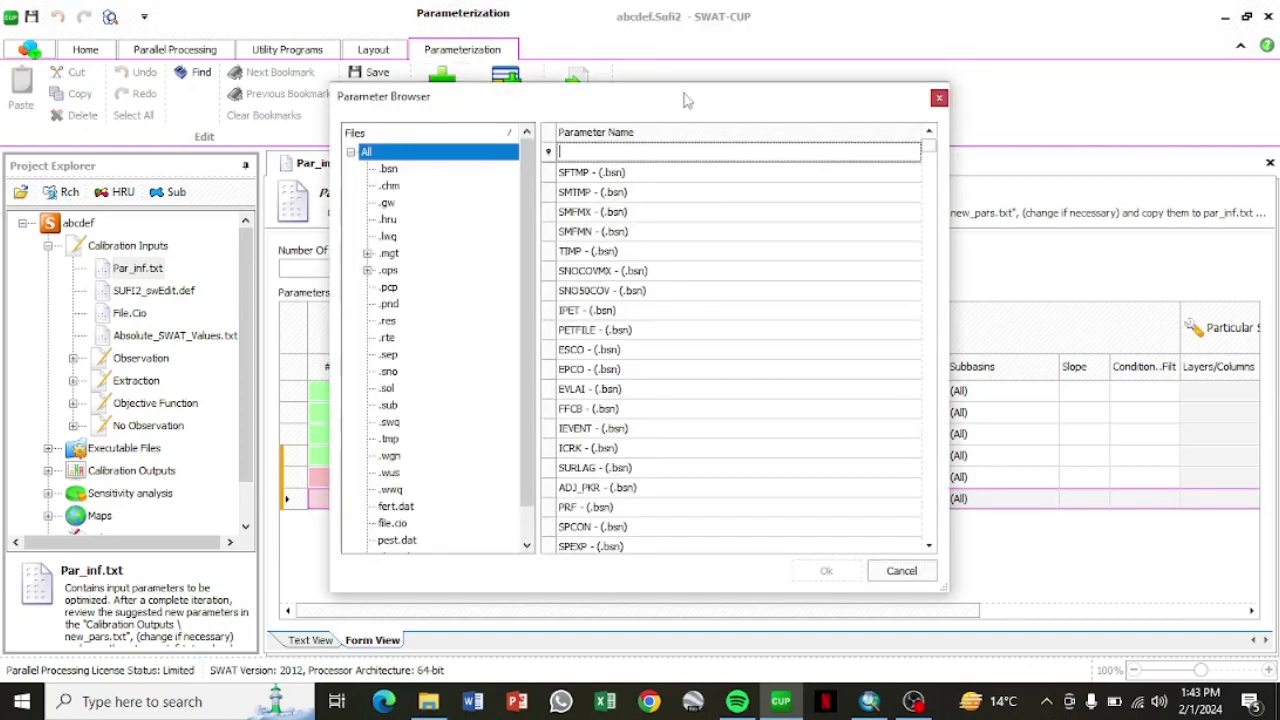
drag(685, 97, 980, 84)
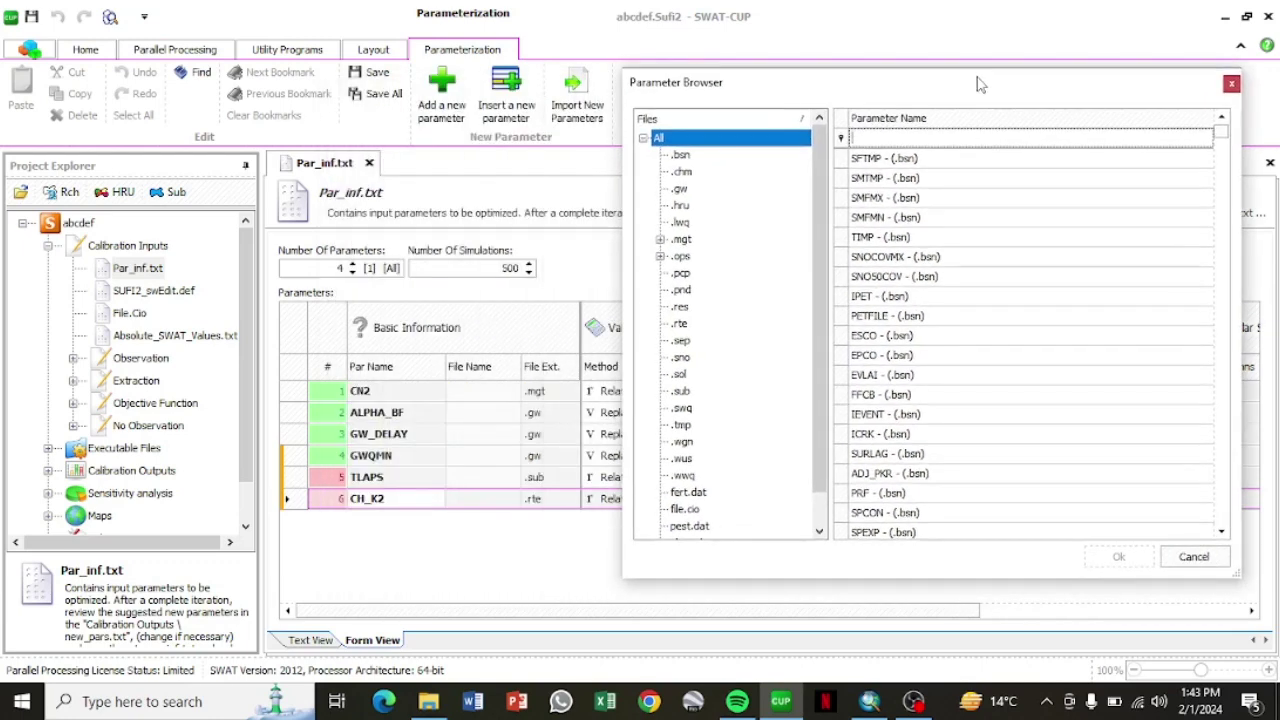
click(968, 136)
text(sm)
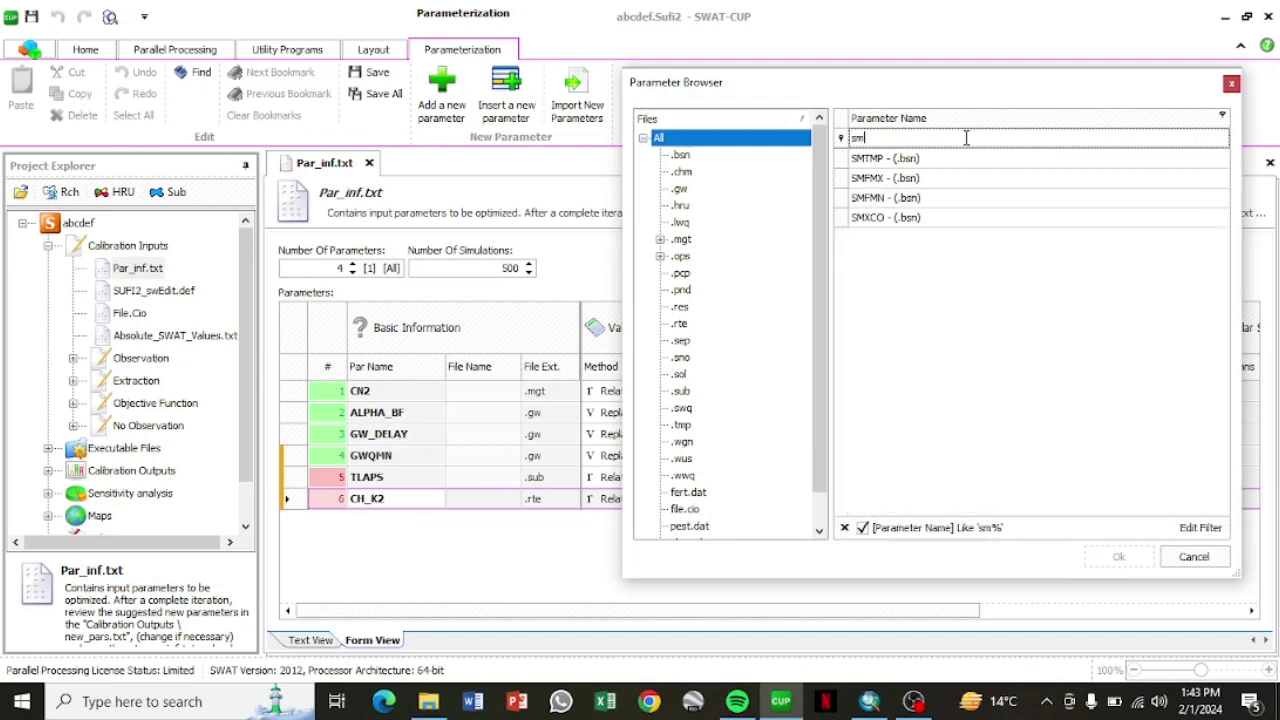
double_click(906, 198)
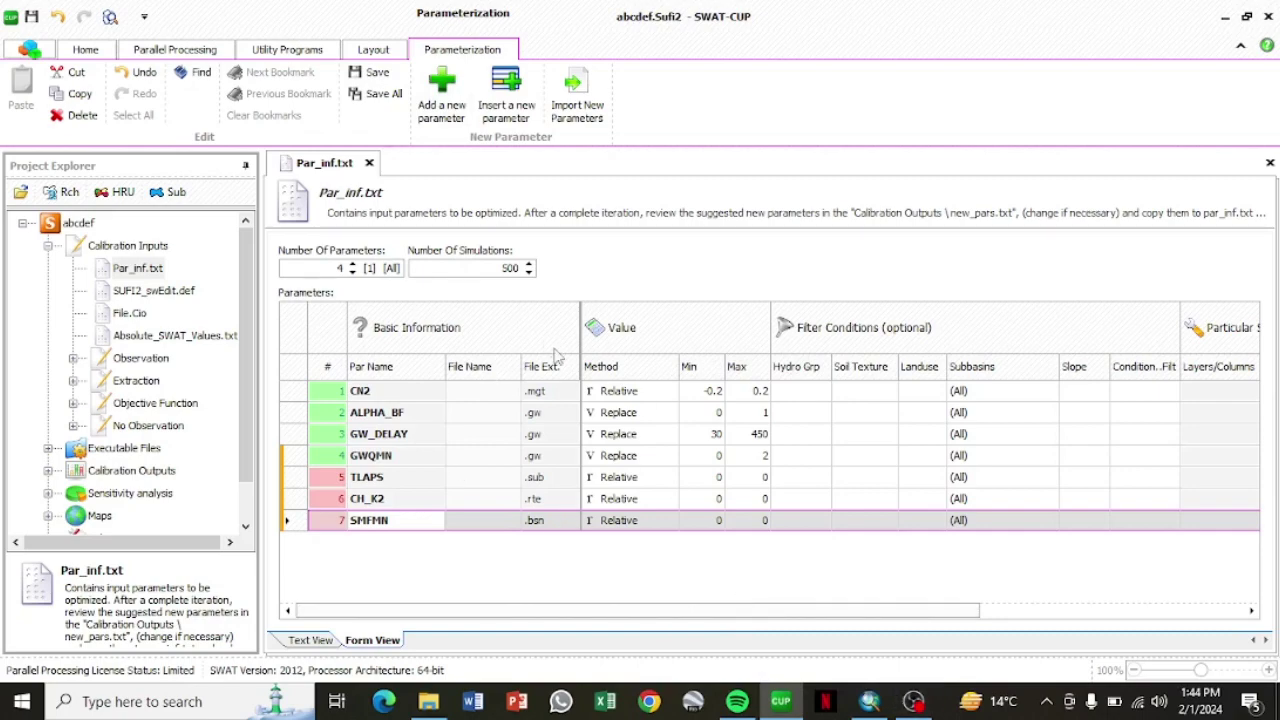
click(913, 701)
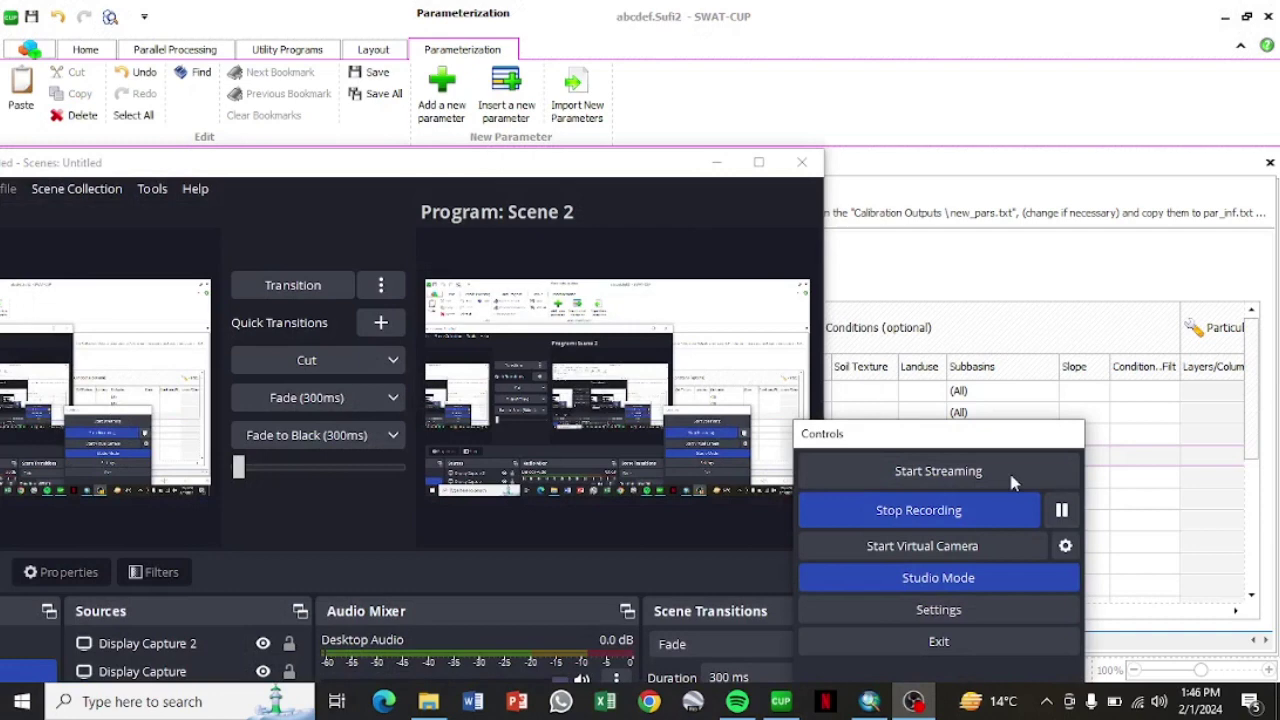
click(716, 162)
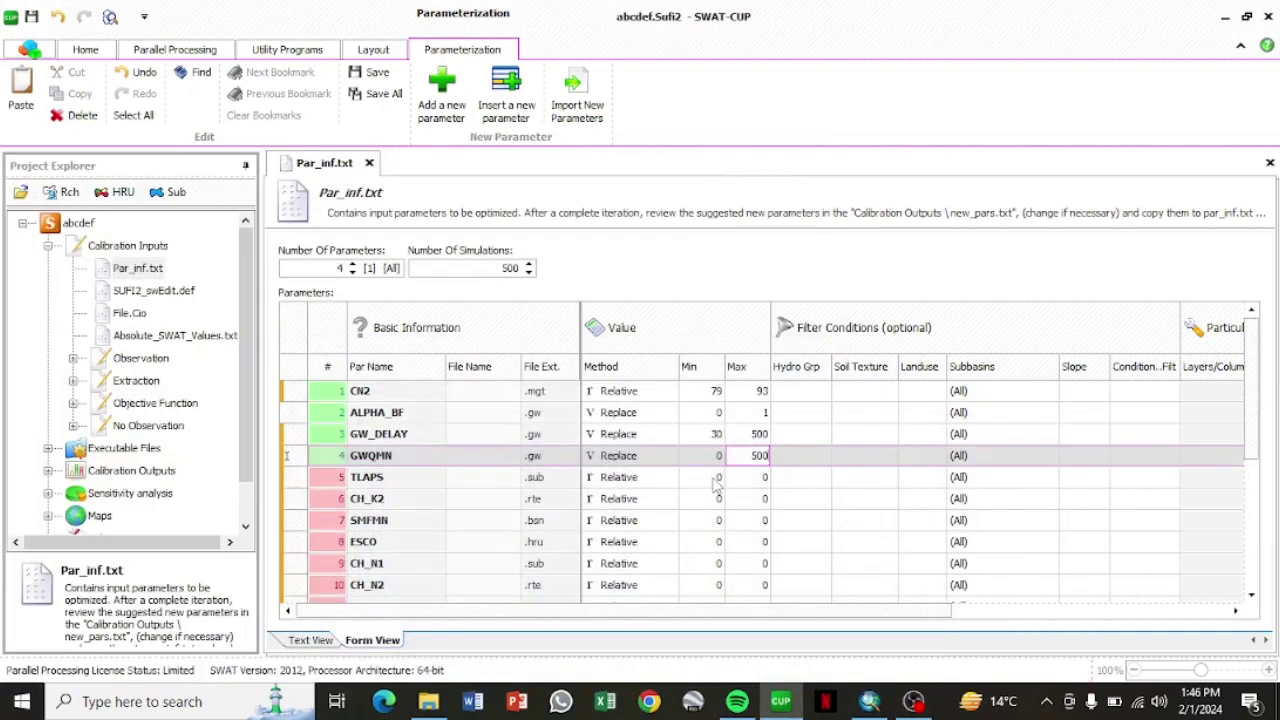
- Set the TLAPS parameter's range to a minimum of -10 and a maximum of 10
click(716, 477)
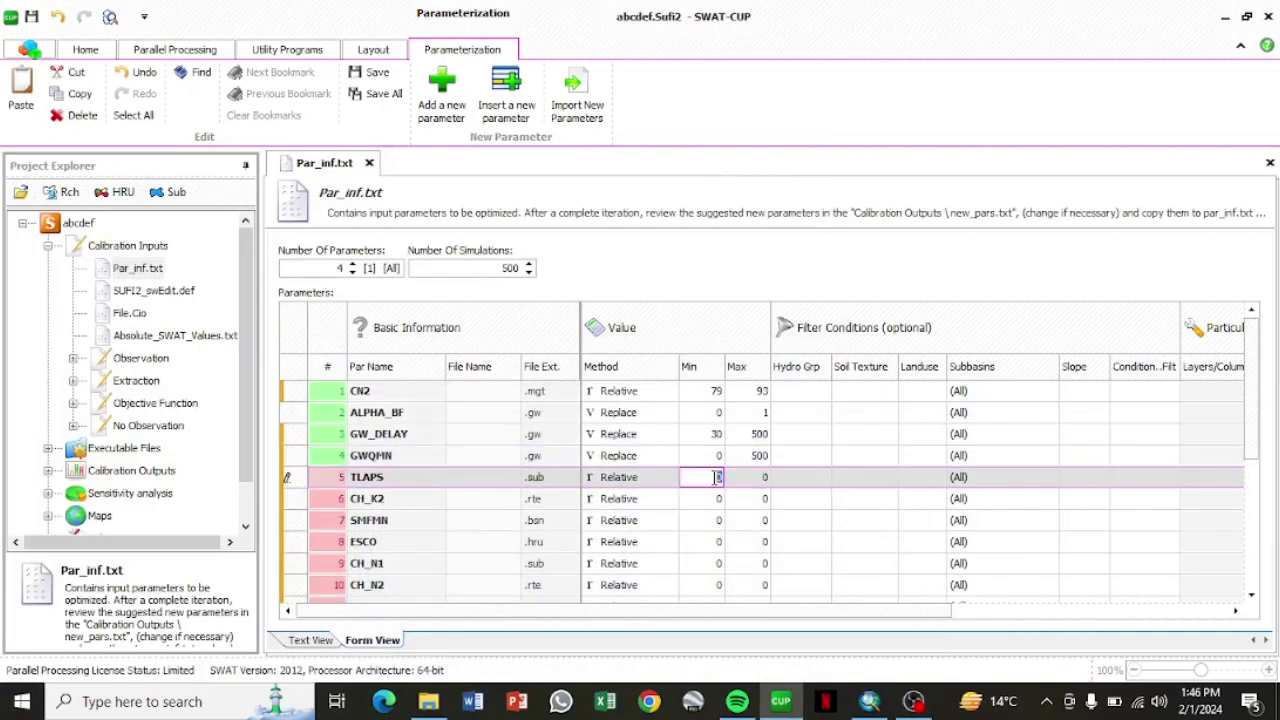
text(-10)
key(Tab)
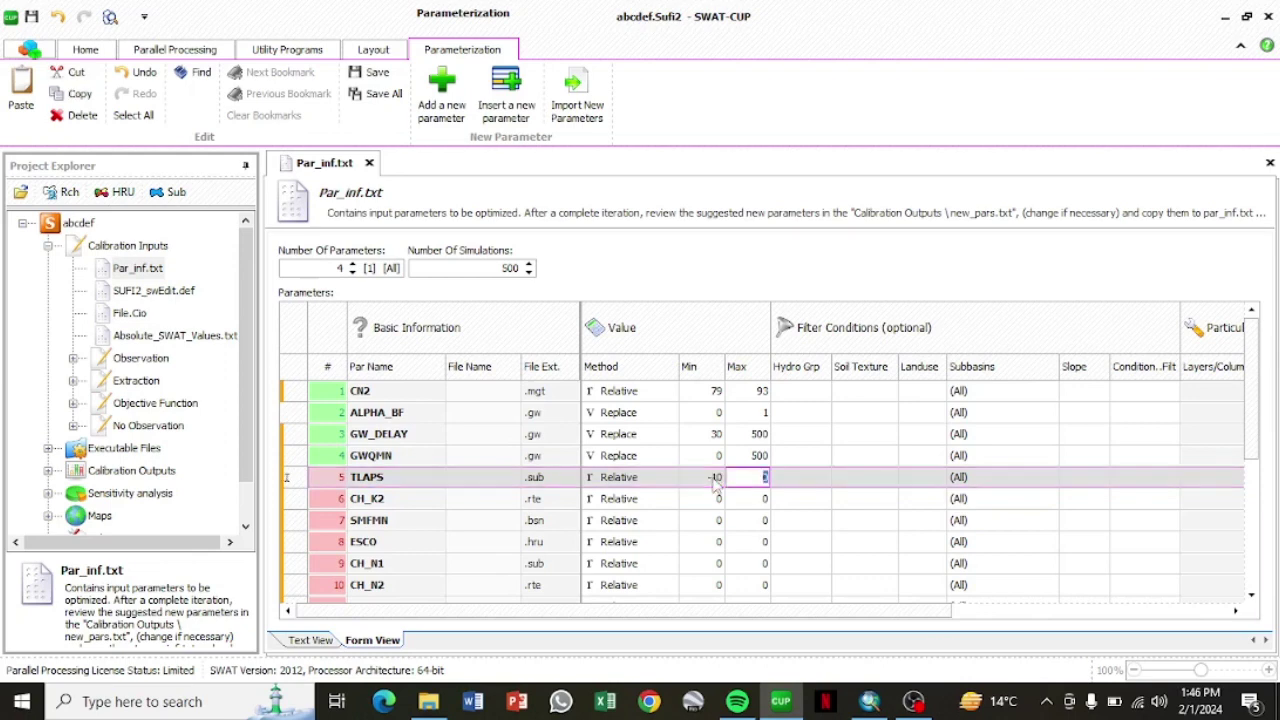
text(10)
- Set the CH_K2 parameter's range to a minimum of -0.01 and a maximum of 500
click(716, 496)
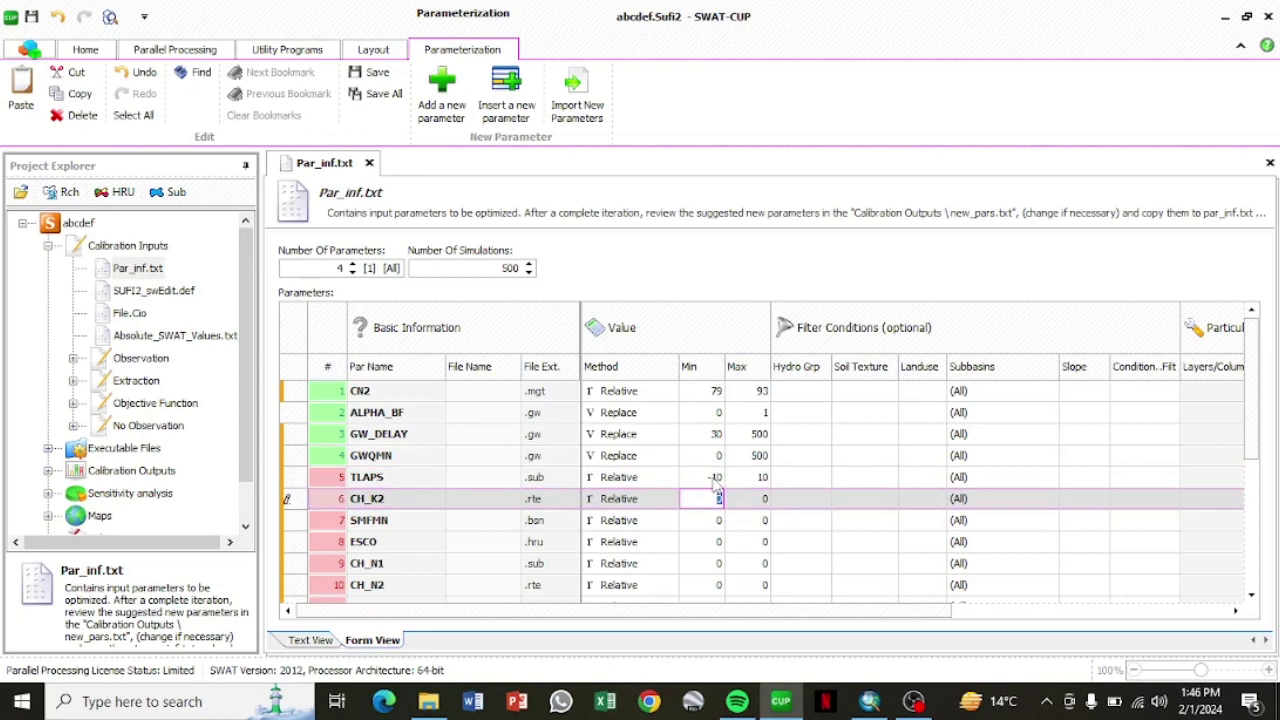
text(-0.01)
key(Tab)
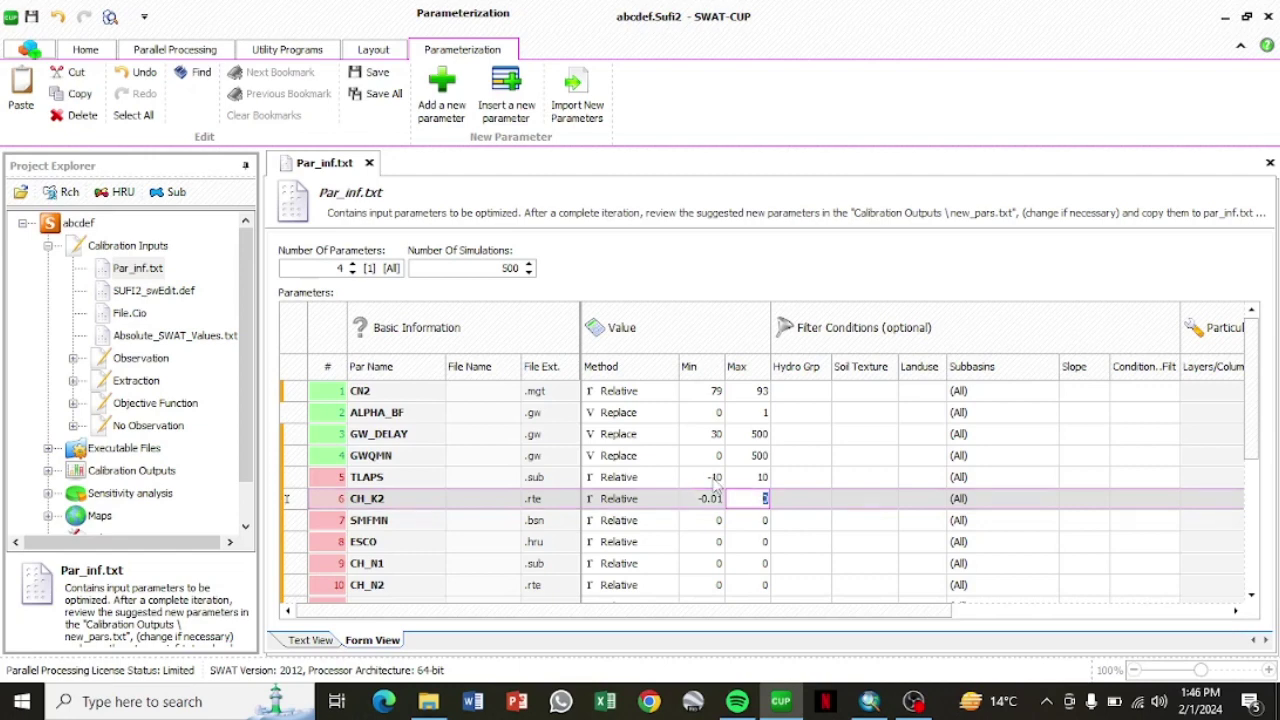
text(500)
- Set the SMFMN parameter's range to a minimum of 0 and a maximum of 30
click(708, 520)
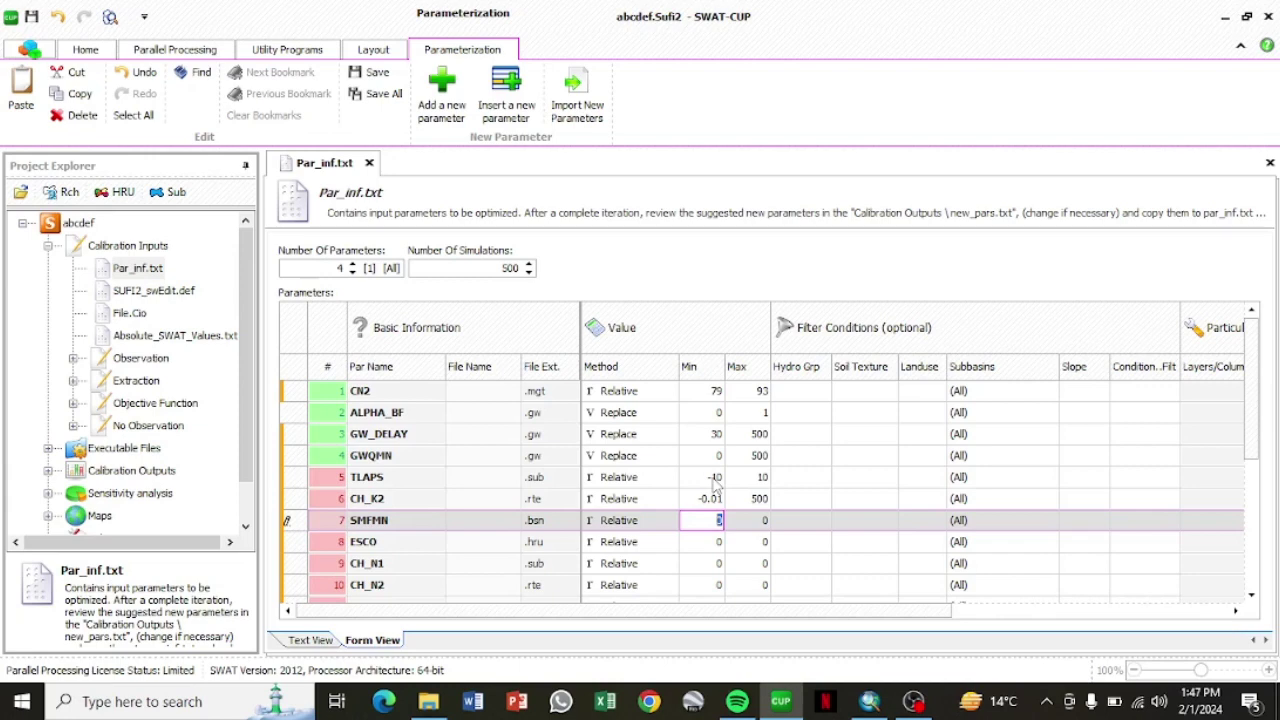
text(030)
click(770, 521)
text(30)
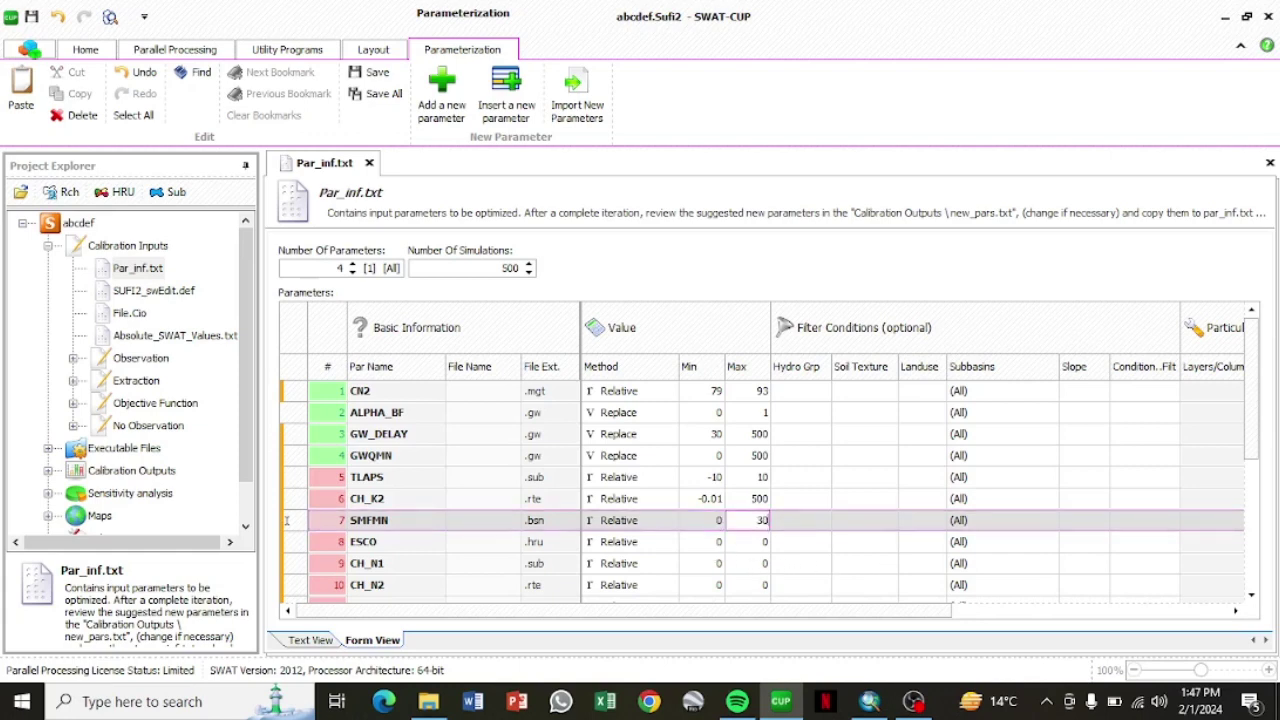
click(716, 541)
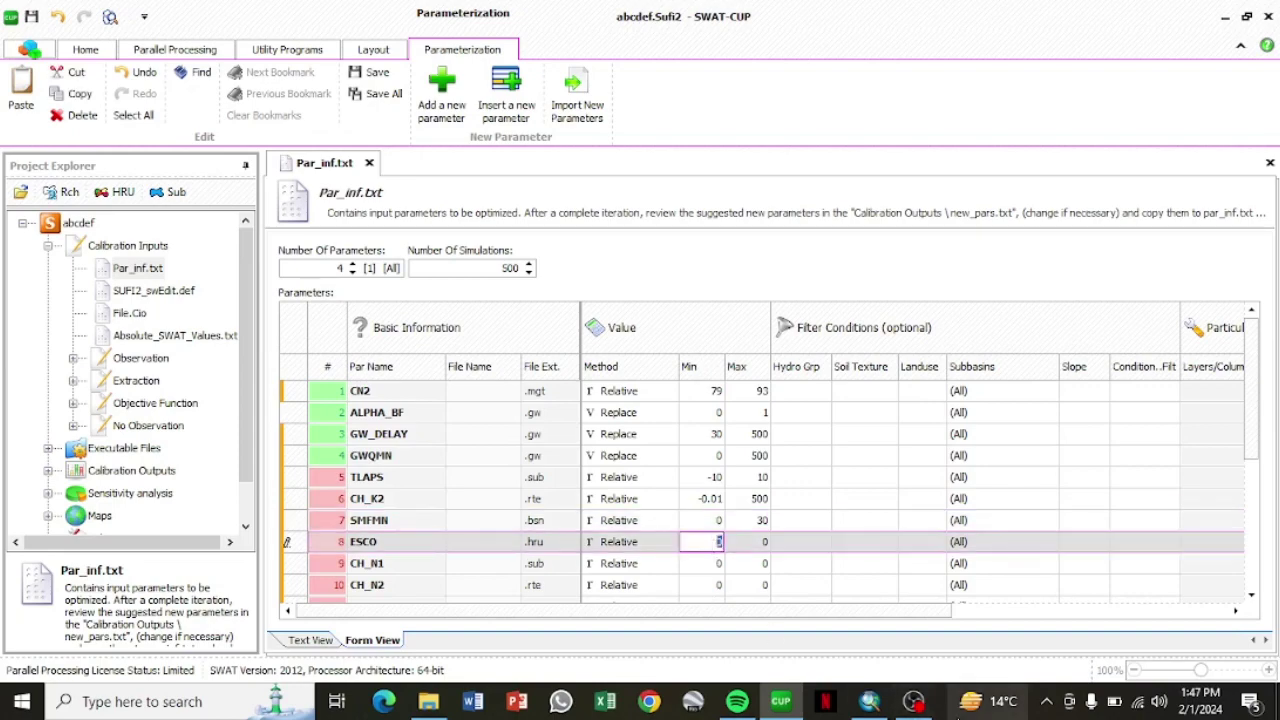
click(913, 701)
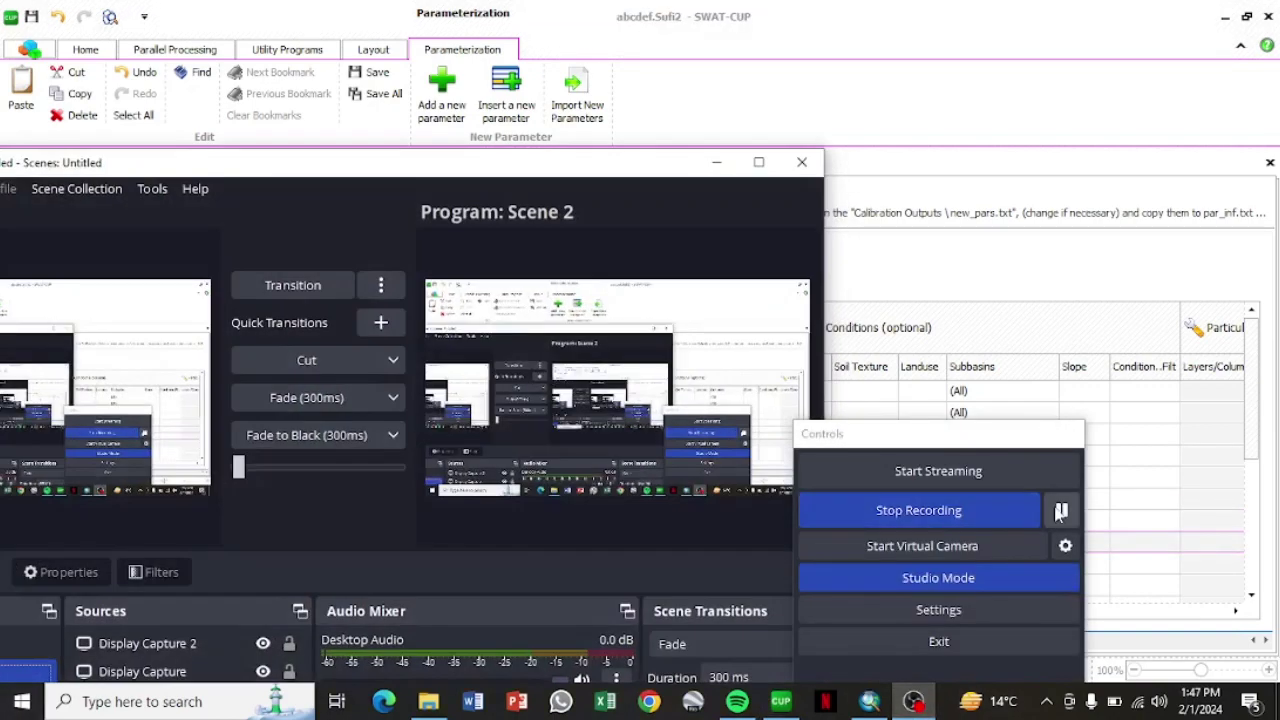
click(1062, 512)
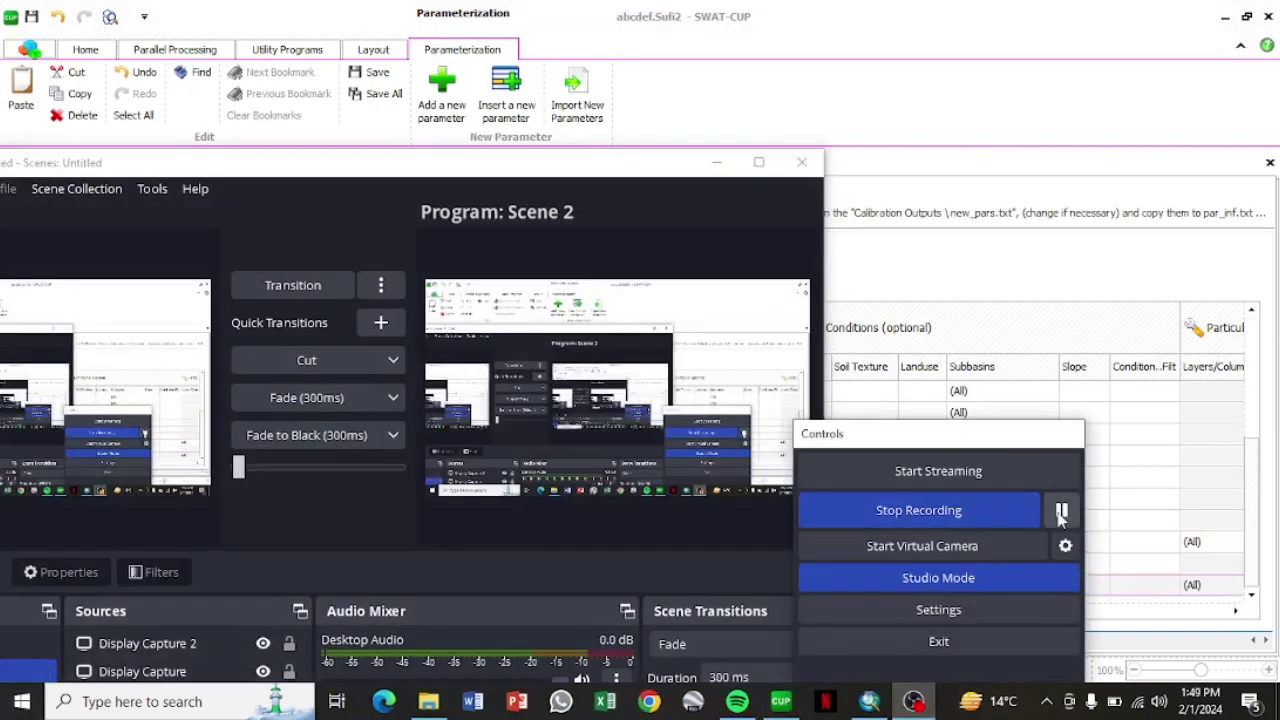
click(716, 162)
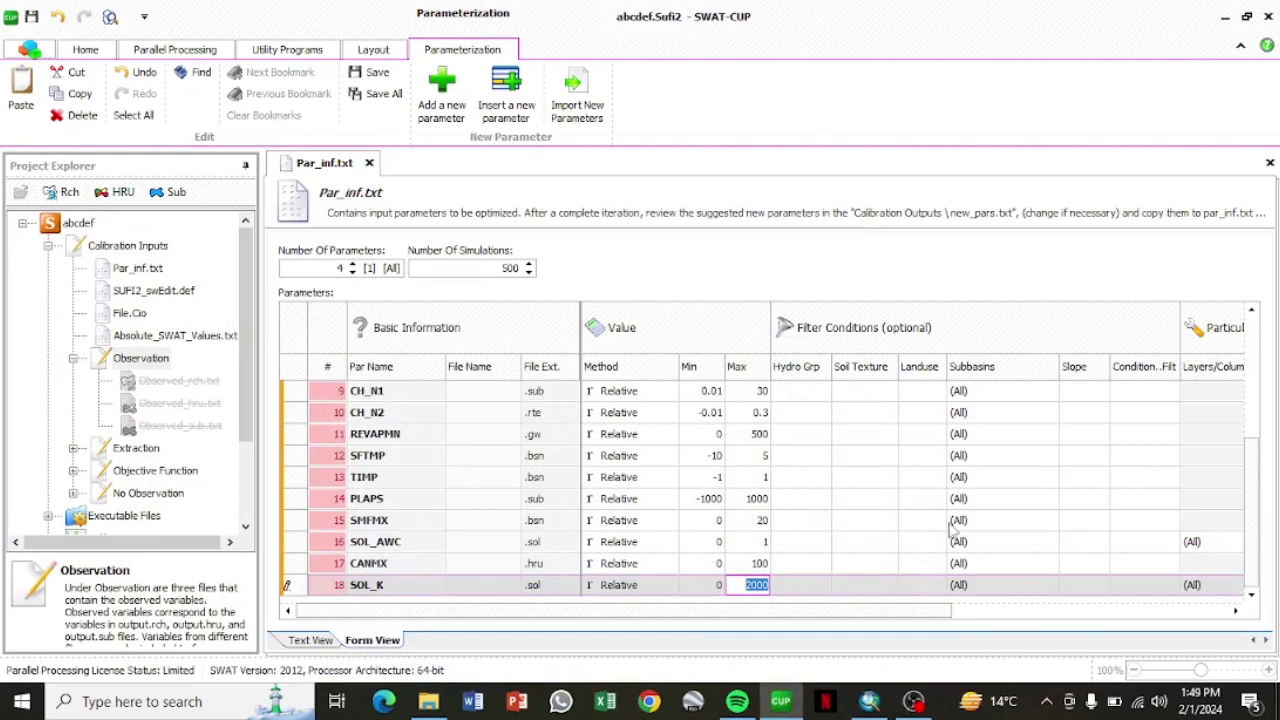
- Set the number of parameters to 18 and the number of simulations to 5 in Par_inf.txt
drag(1252, 540, 1252, 415)
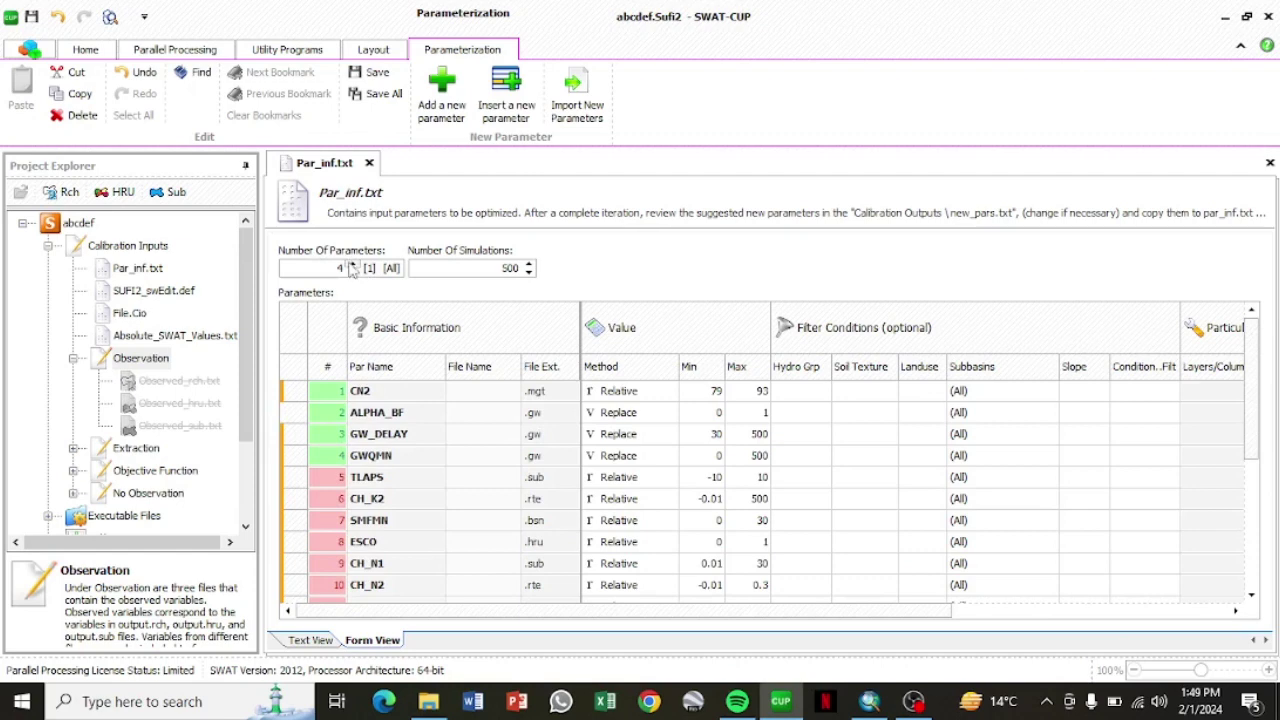
drag(352, 265, 352, 265)
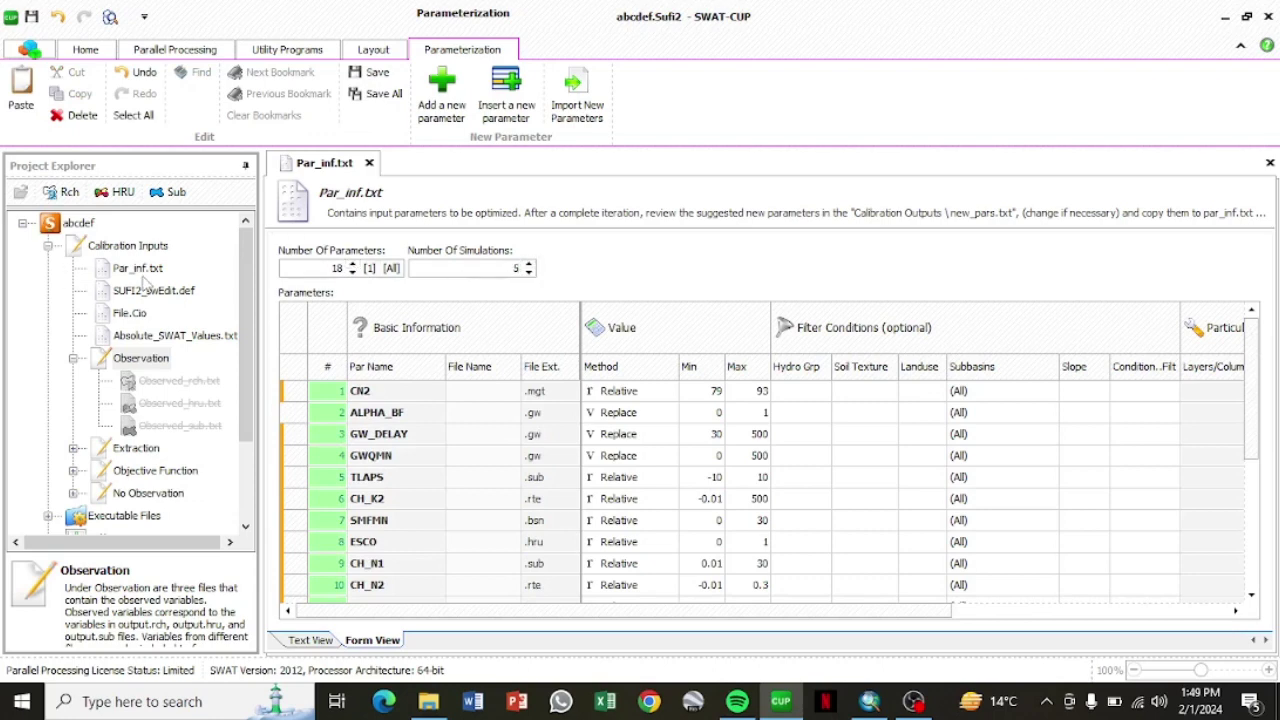
- Open SUFI2_swEdit.def to check the starting and ending simulation numbers, and File.Cio to check the simulation years
click(143, 289)
double_click(143, 288)
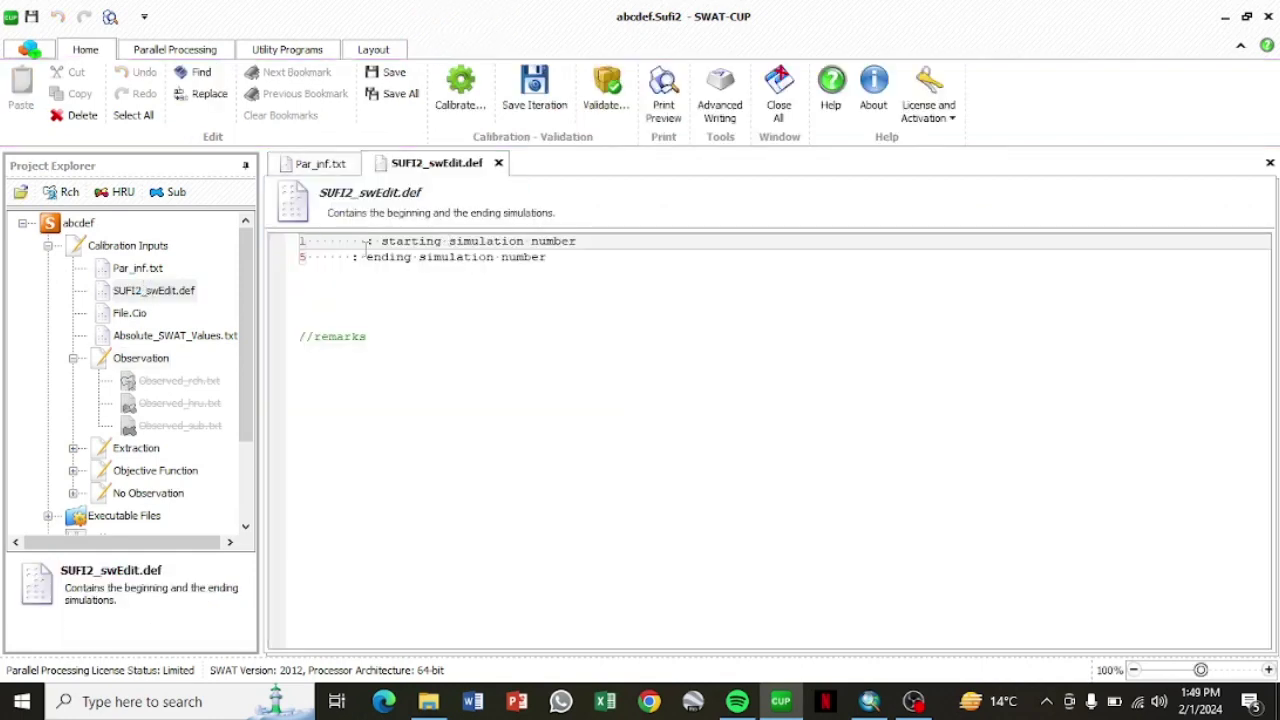
double_click(133, 314)
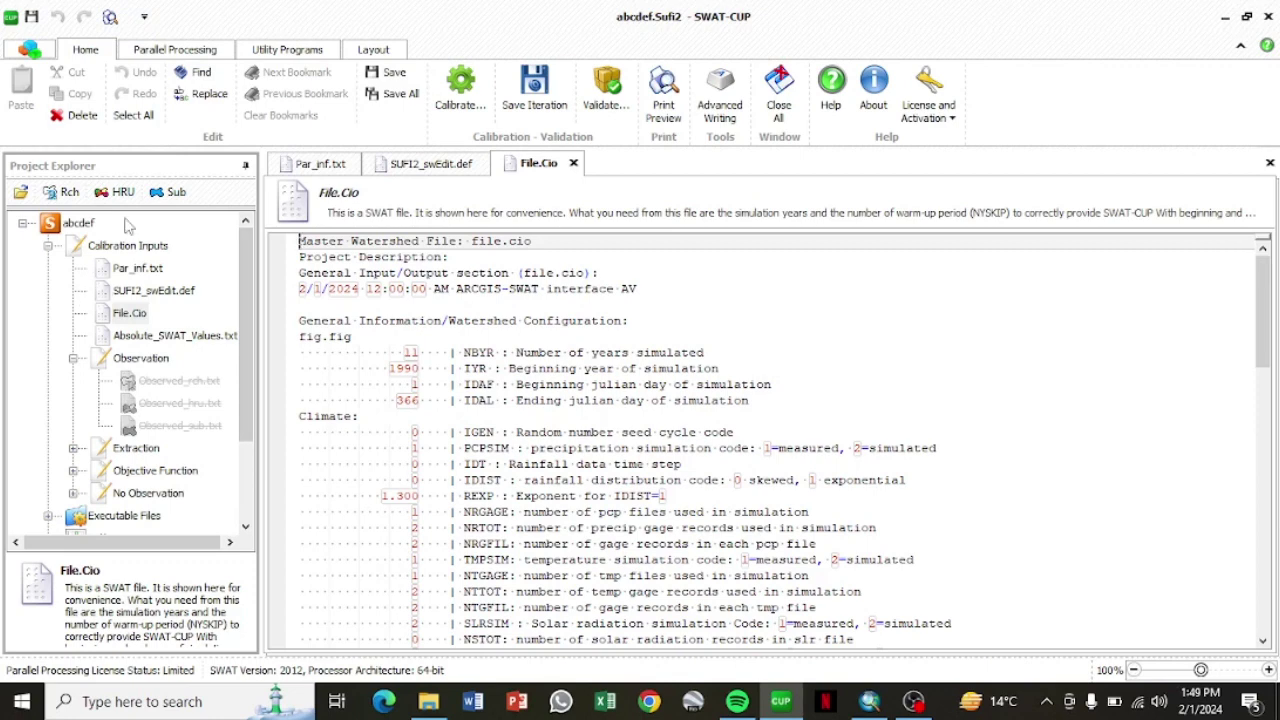
- Enable the reach (Rch) files so that Observed_rch.txt can be used as an observation input
click(67, 193)
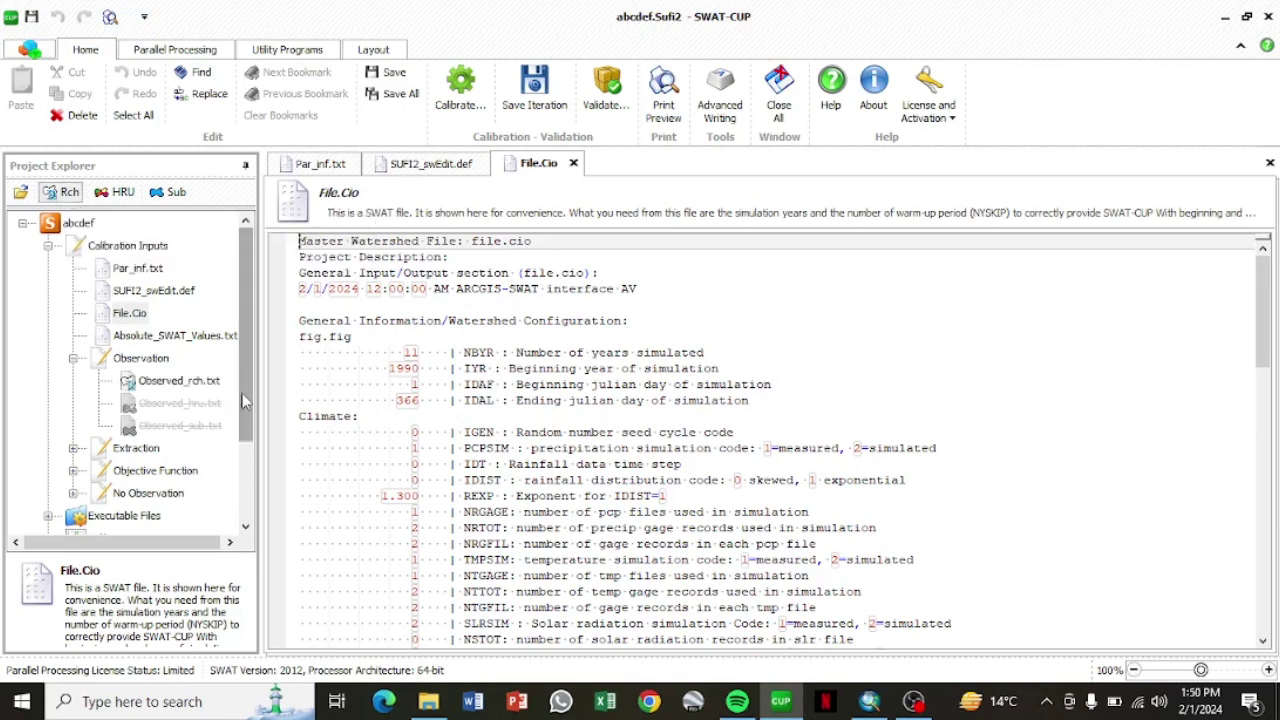
- Open Observed_rch.txt, set the number of observed variables to 1 and change the variable name to FLOW_OUT_8
click(182, 381)
double_click(183, 381)
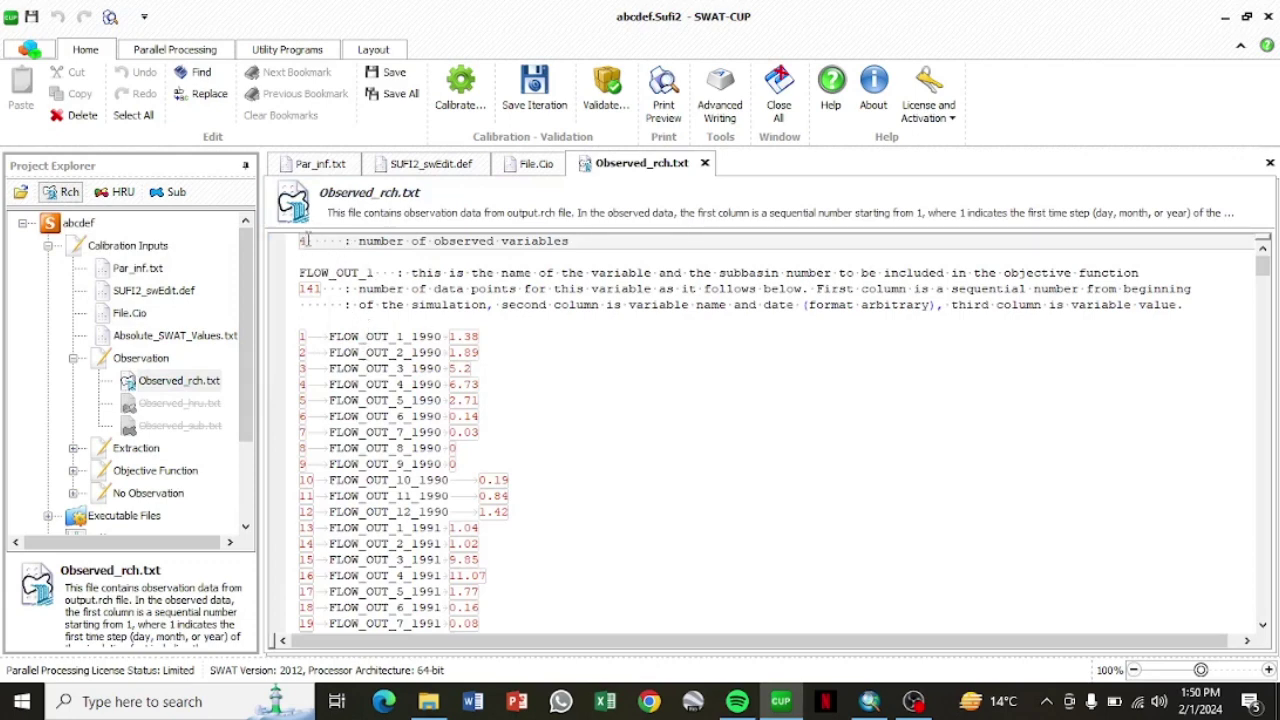
key(BackSpace)
text(1)
click(373, 272)
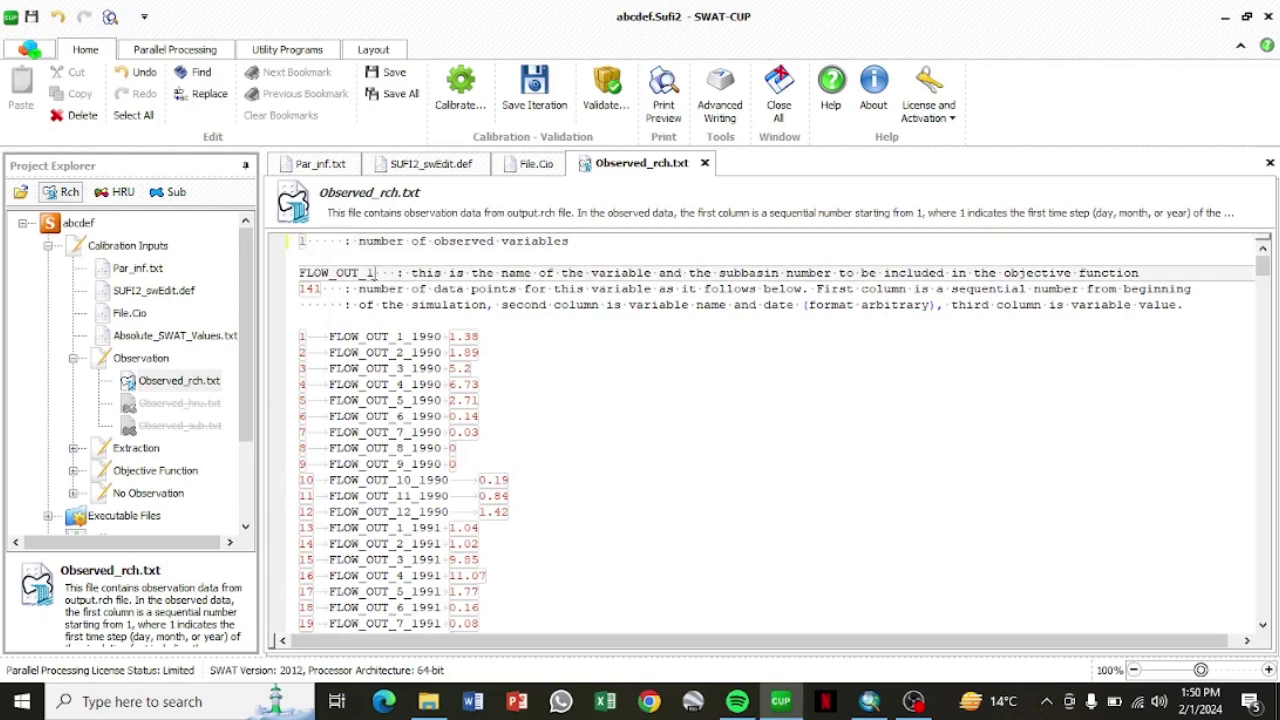
key(BackSpace)
text(8)
- Open the Chakdara workbook from the Flow data folder on the desktop and dismiss the circular reference and Office activation notices
click(300, 336)
drag(300, 336, 465, 560)
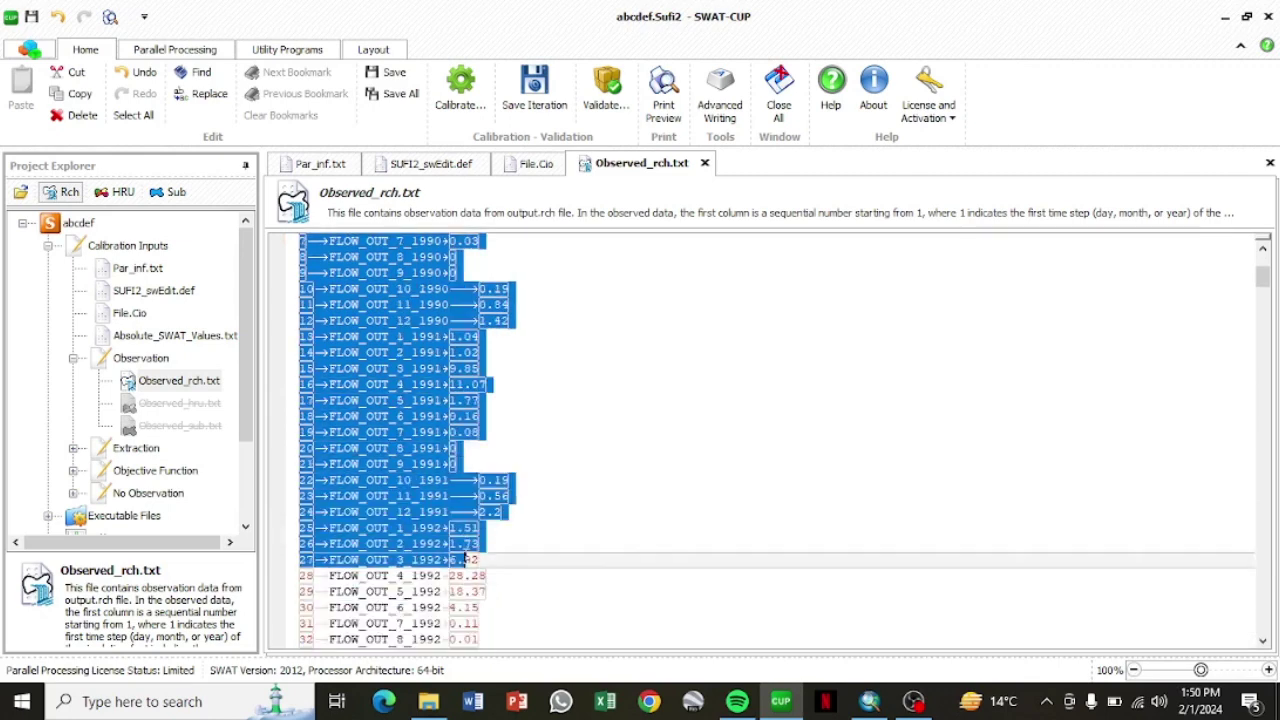
click(1225, 17)
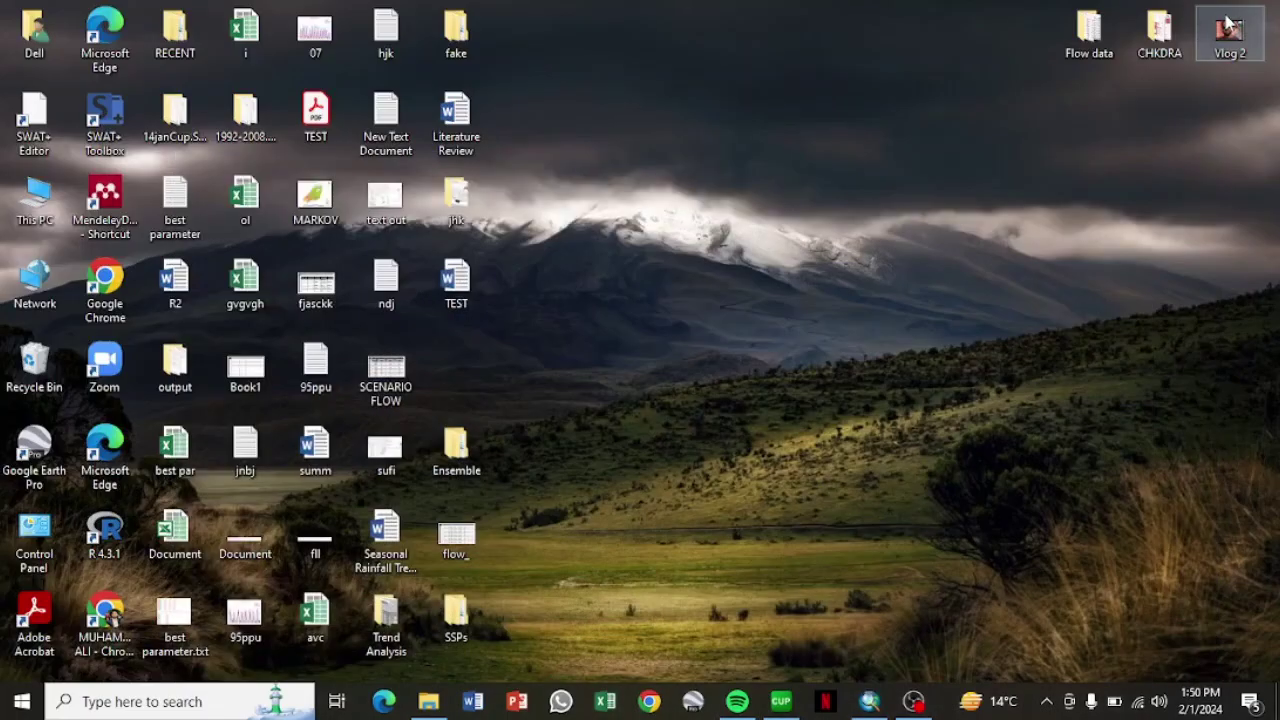
double_click(1091, 31)
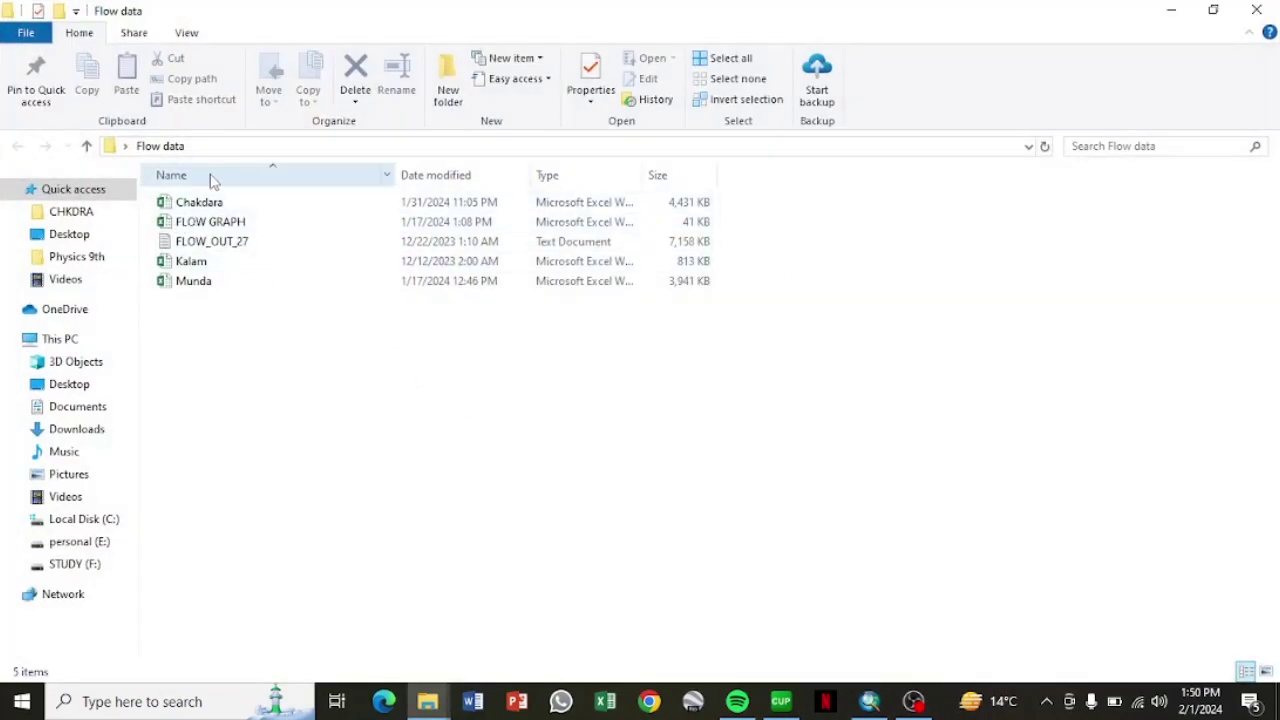
double_click(210, 205)
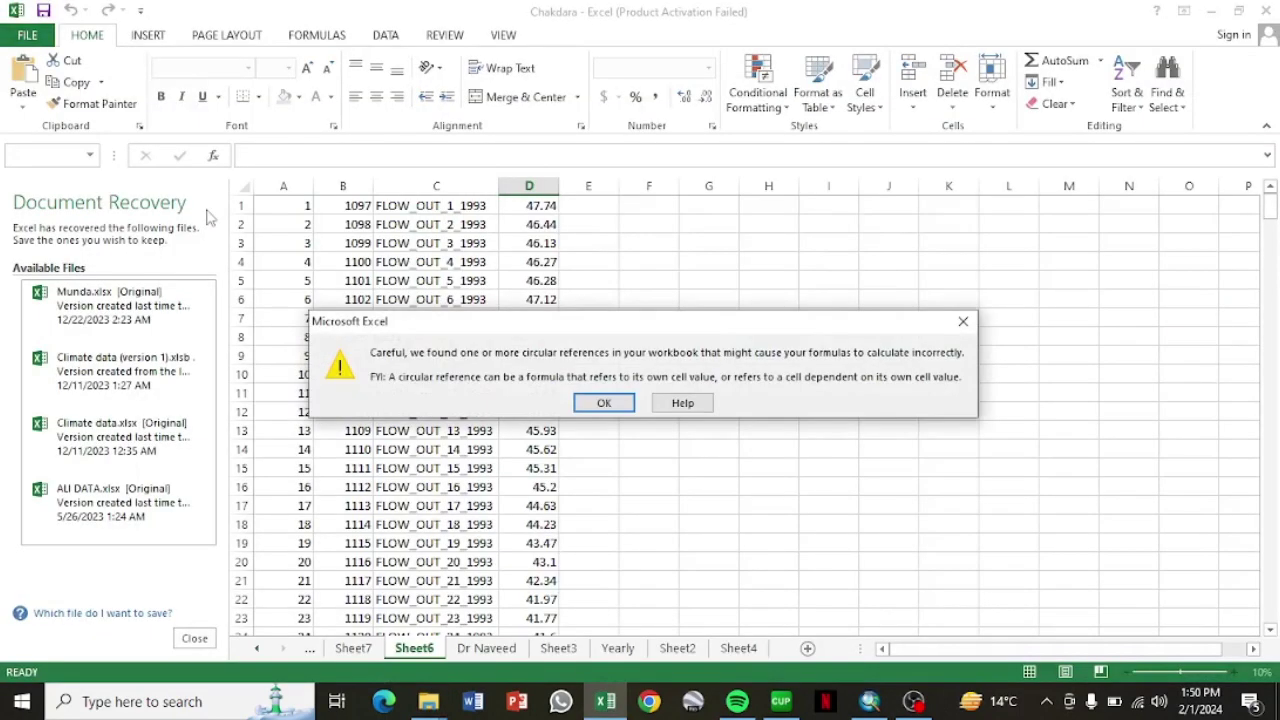
click(606, 403)
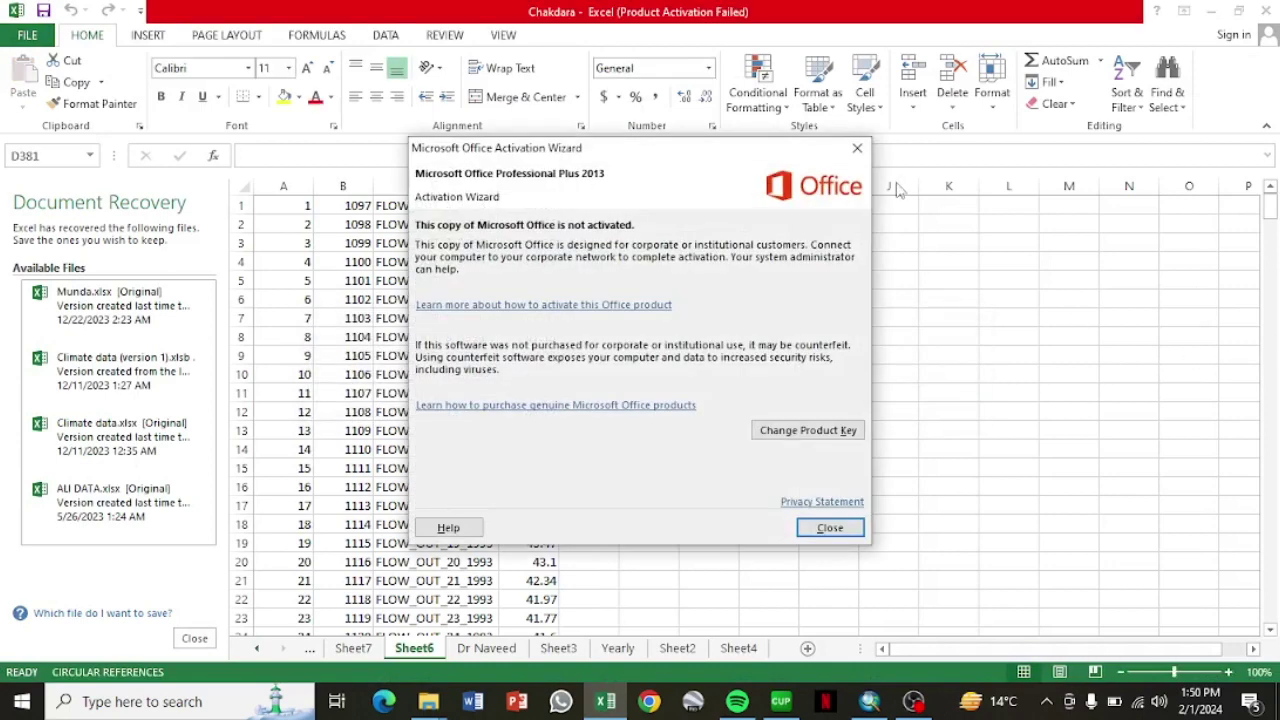
click(857, 148)
- Examine the layout of the daily flow records on Sheet6 and on the sheet after it in the Chakdara workbook
click(1272, 208)
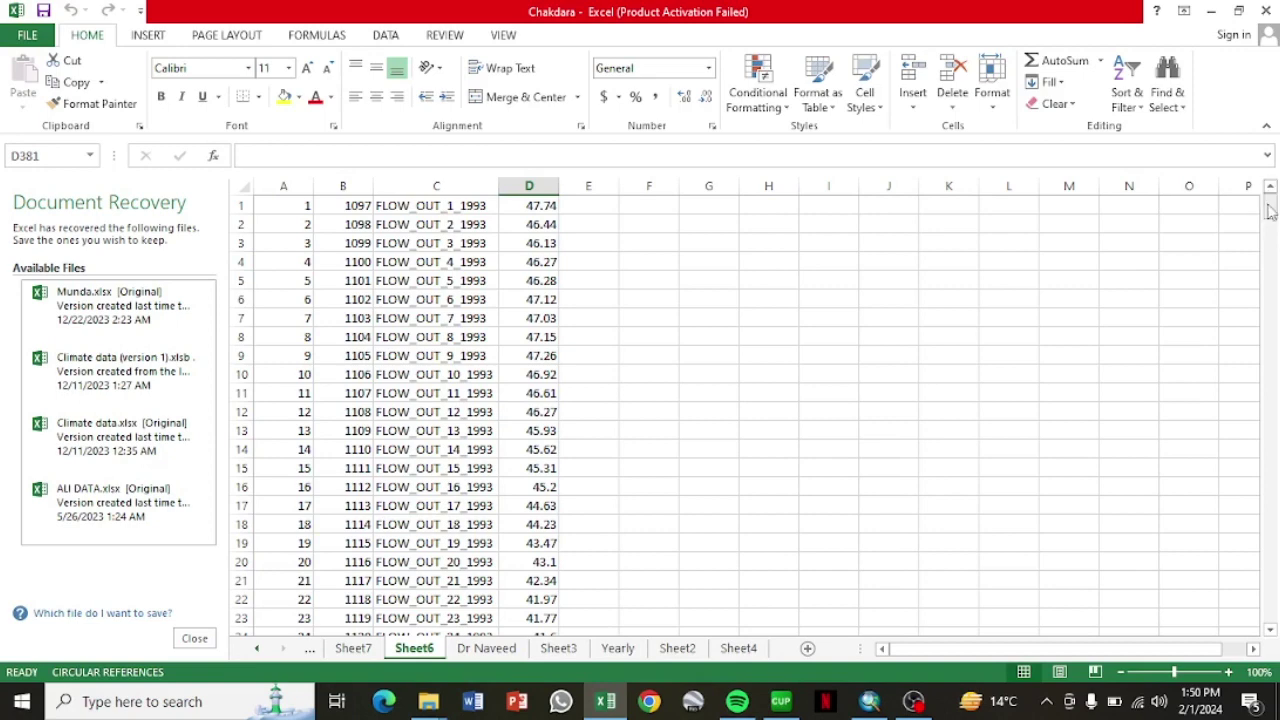
drag(1270, 210, 1270, 229)
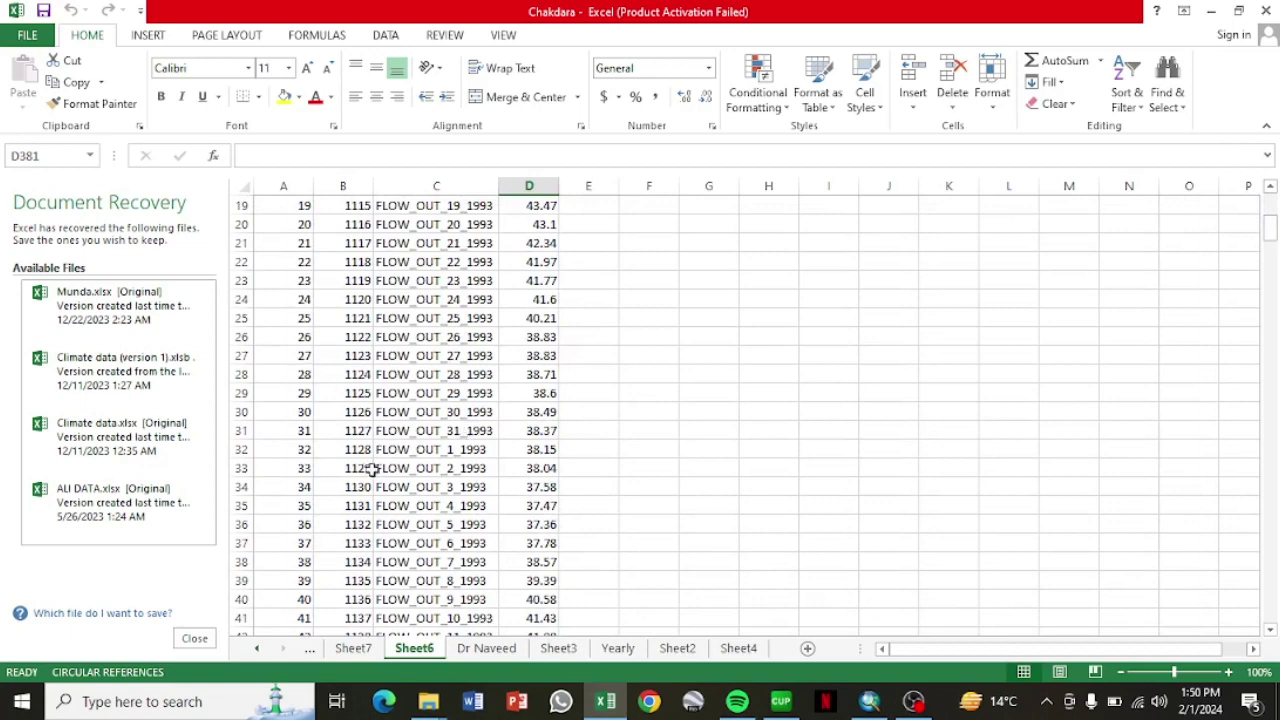
drag(1270, 228, 1271, 166)
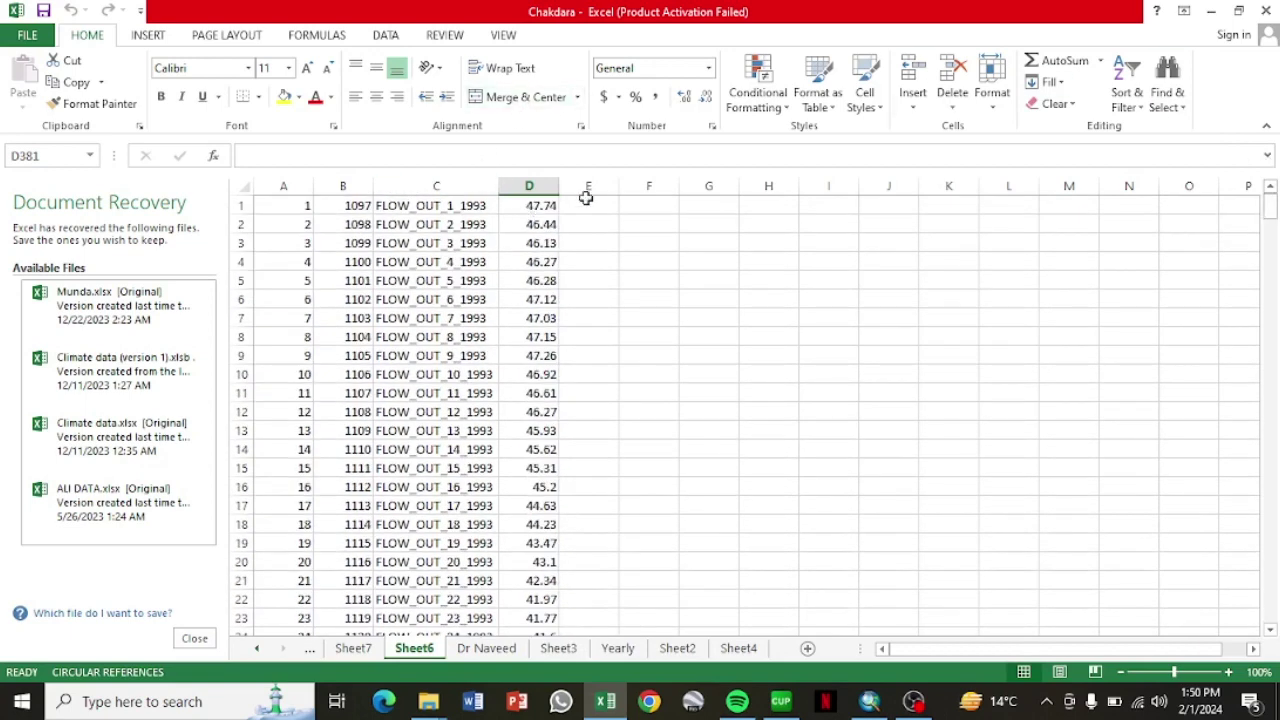
click(485, 650)
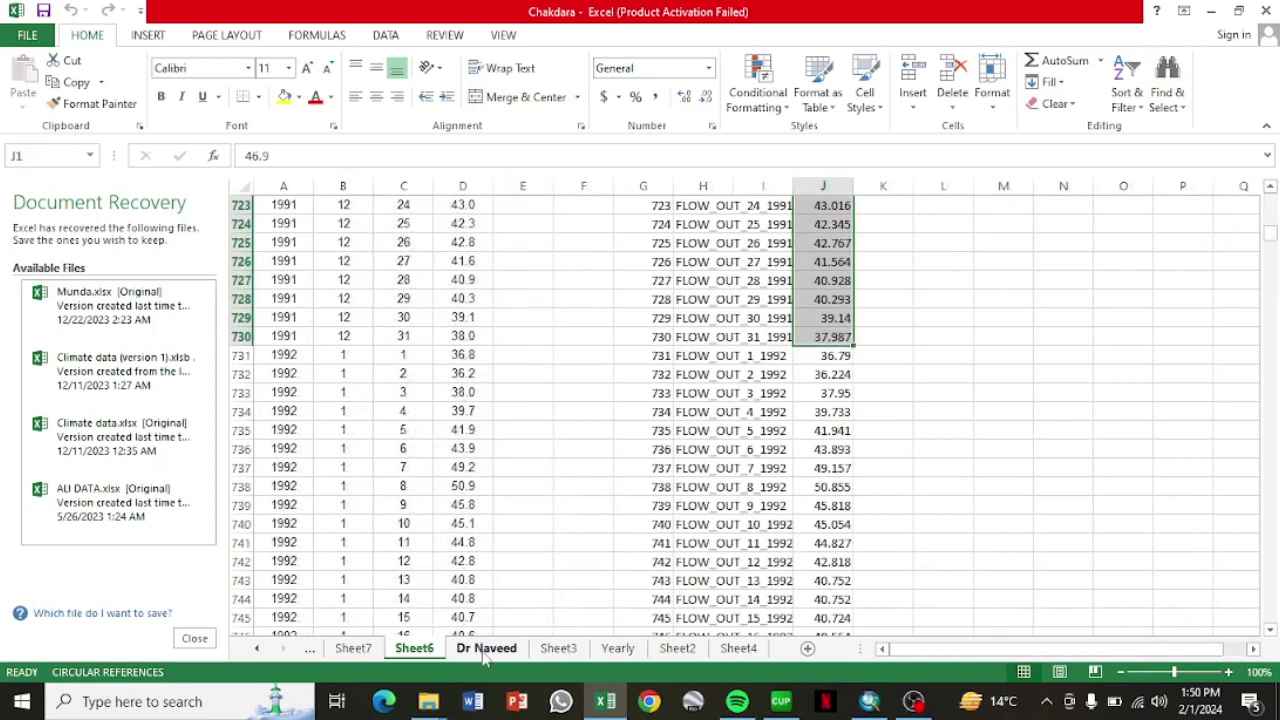
click(485, 650)
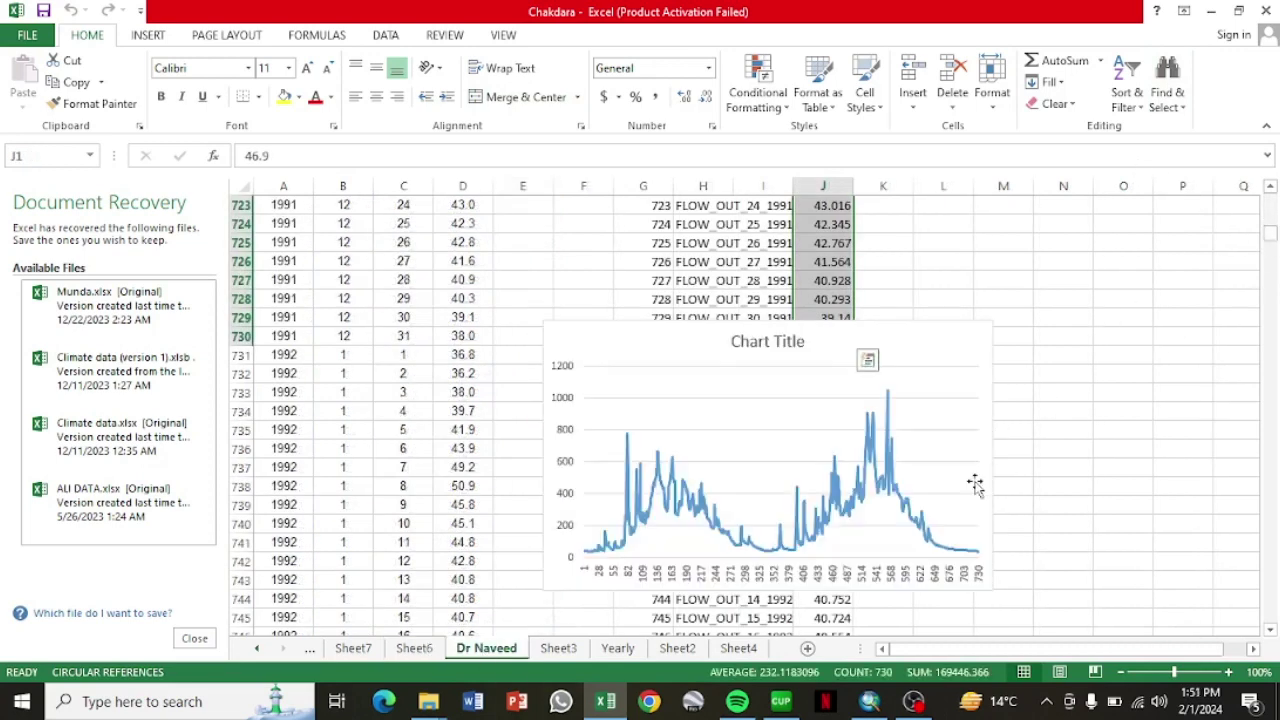
drag(1275, 240, 1272, 195)
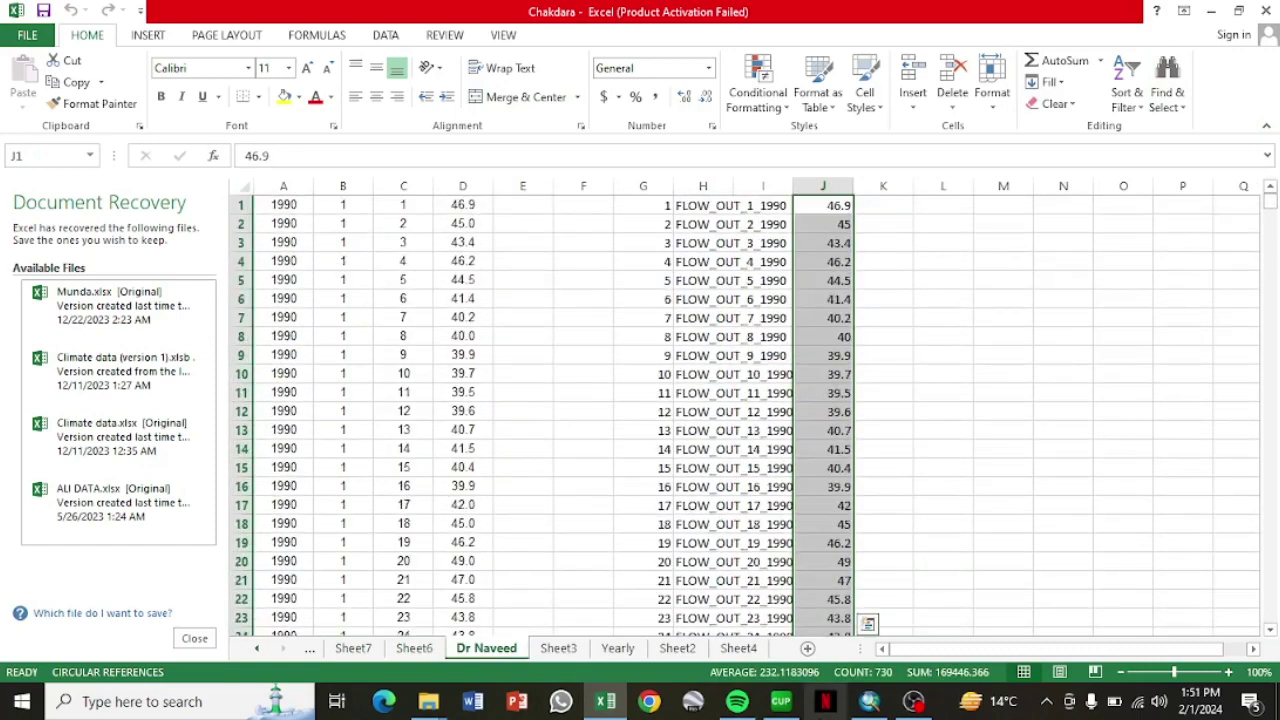
click(913, 702)
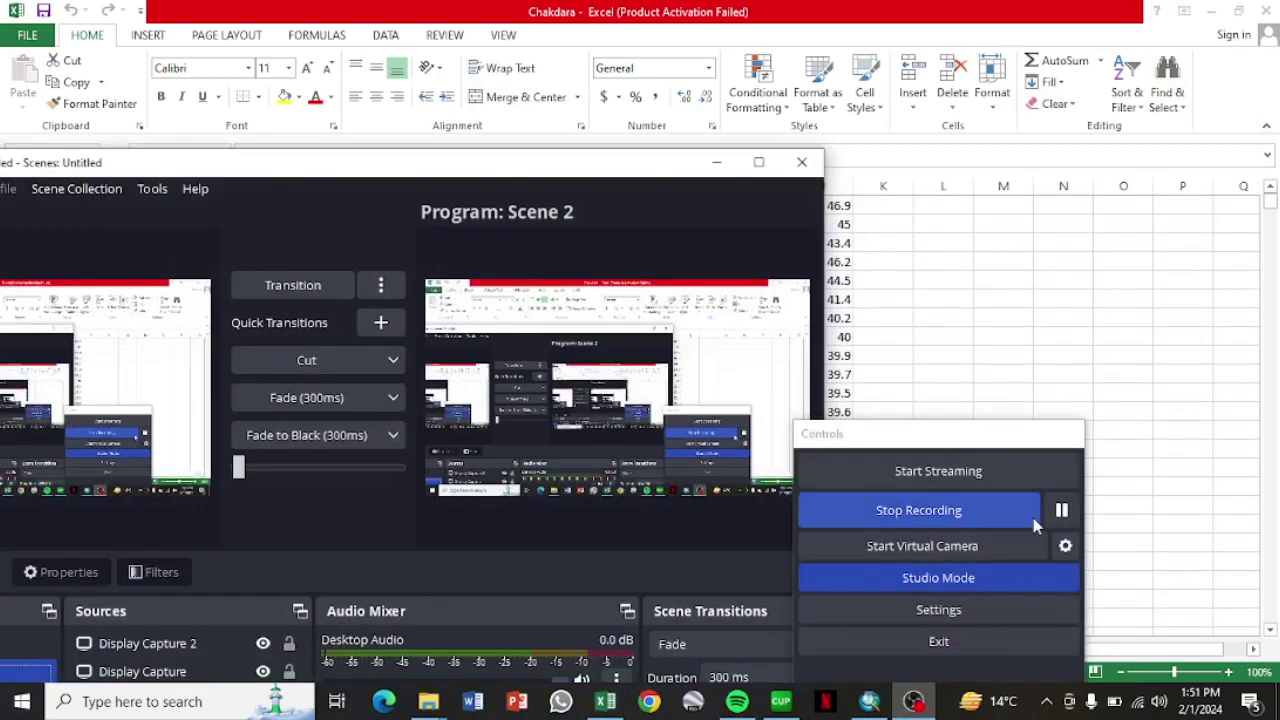
click(716, 161)
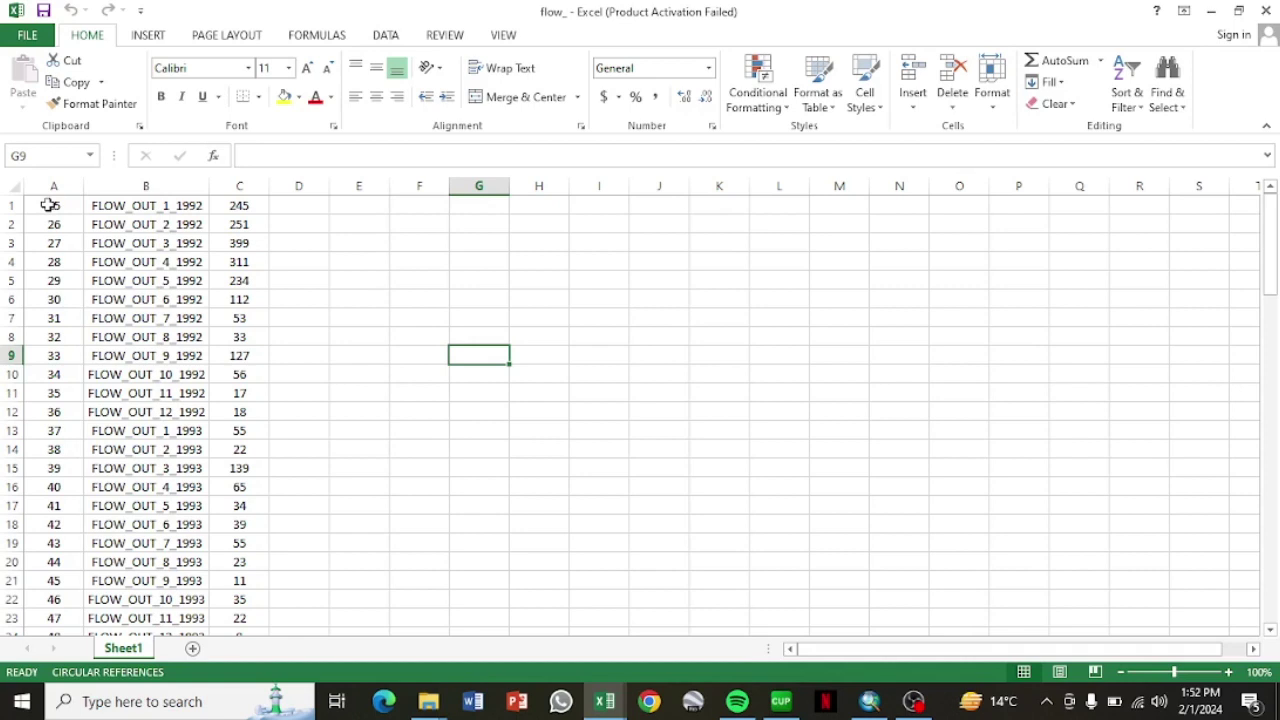
- Copy the monthly flow records in A1:C96 of the flow_ workbook, from FLOW_OUT_1_1992 to FLOW_OUT_12_1999
drag(48, 205, 233, 573)
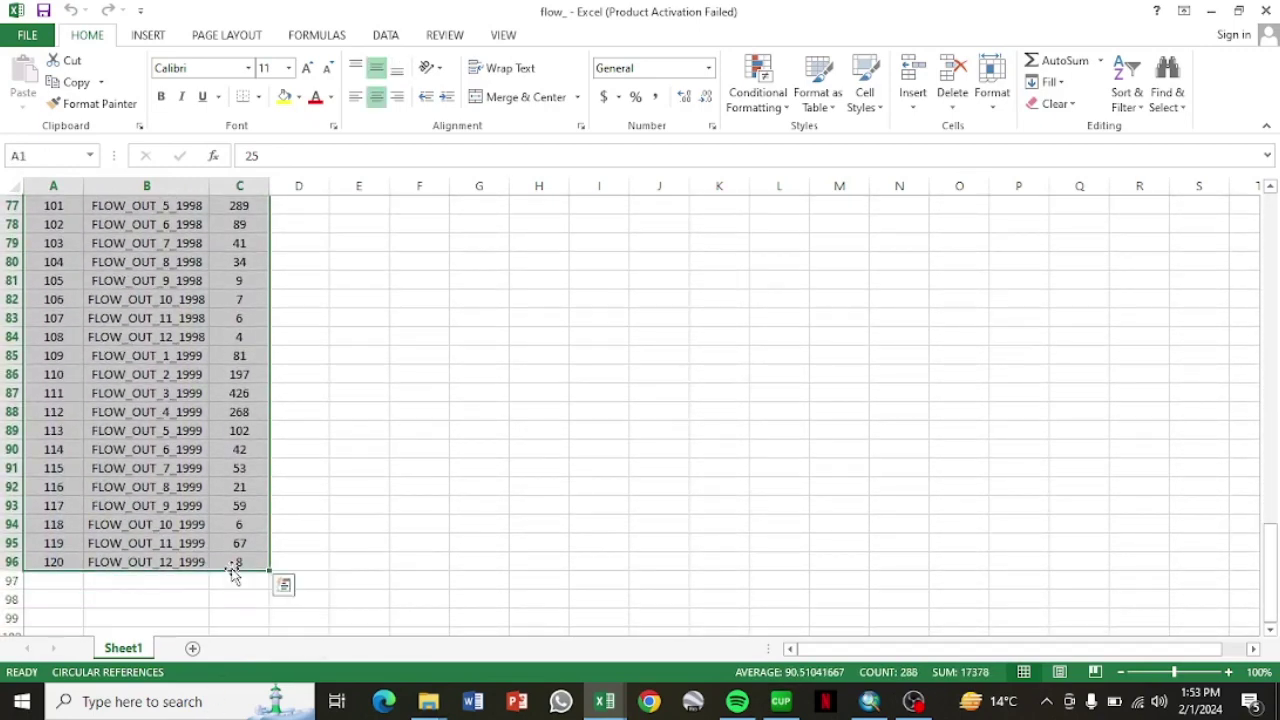
key(ctrl+c)
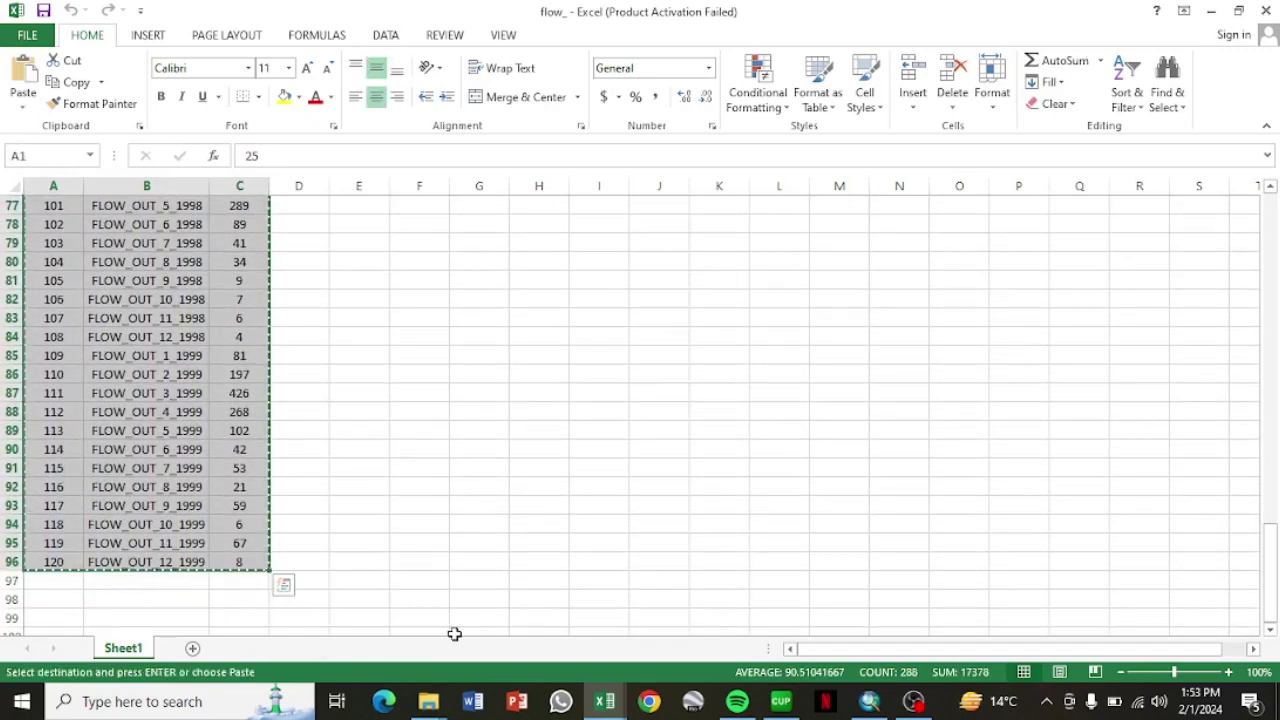
click(604, 701)
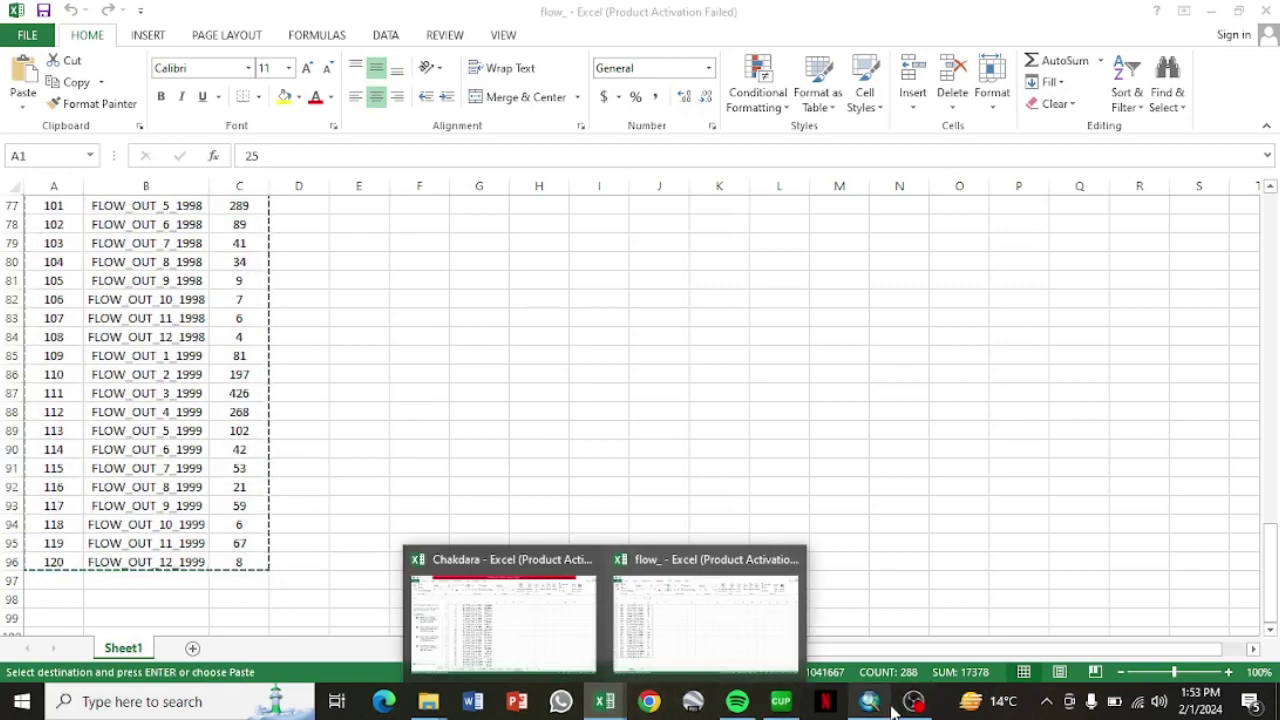
- Switch to SWAT-CUP and replace the sample data rows in Observed_rch.txt with the copied monthly flow records
click(781, 704)
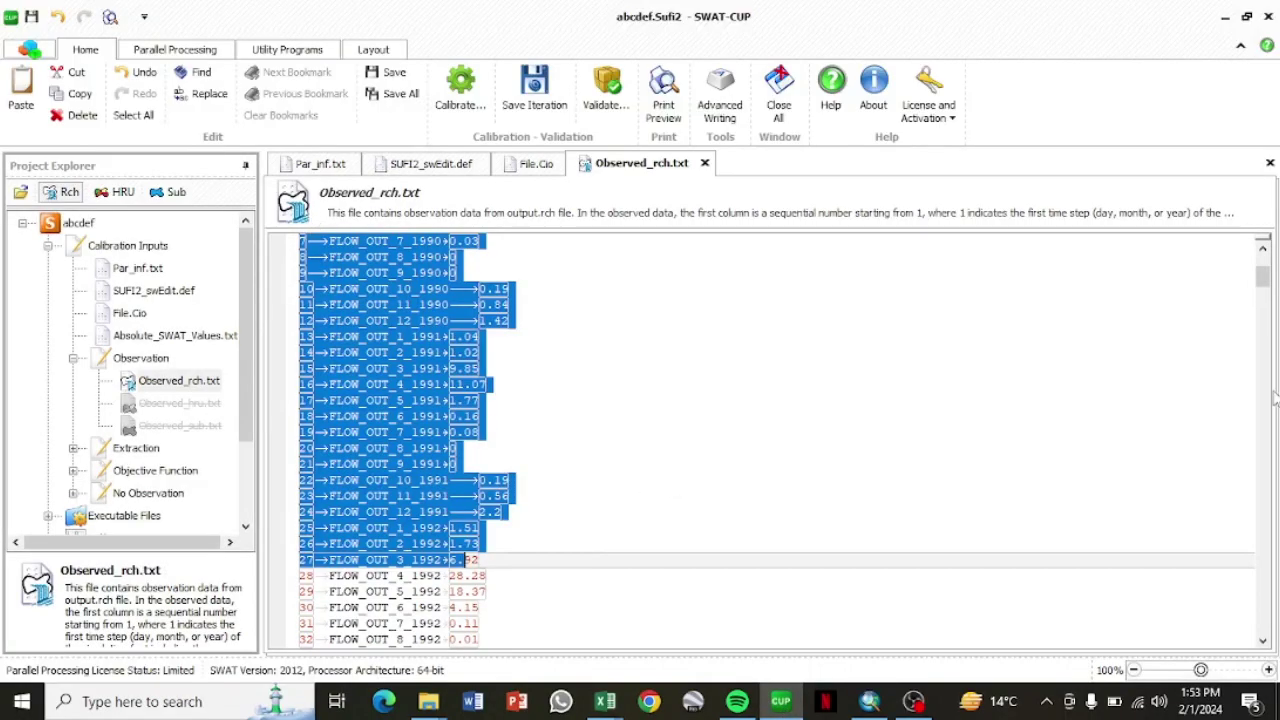
scroll(1262, 275, up, 4)
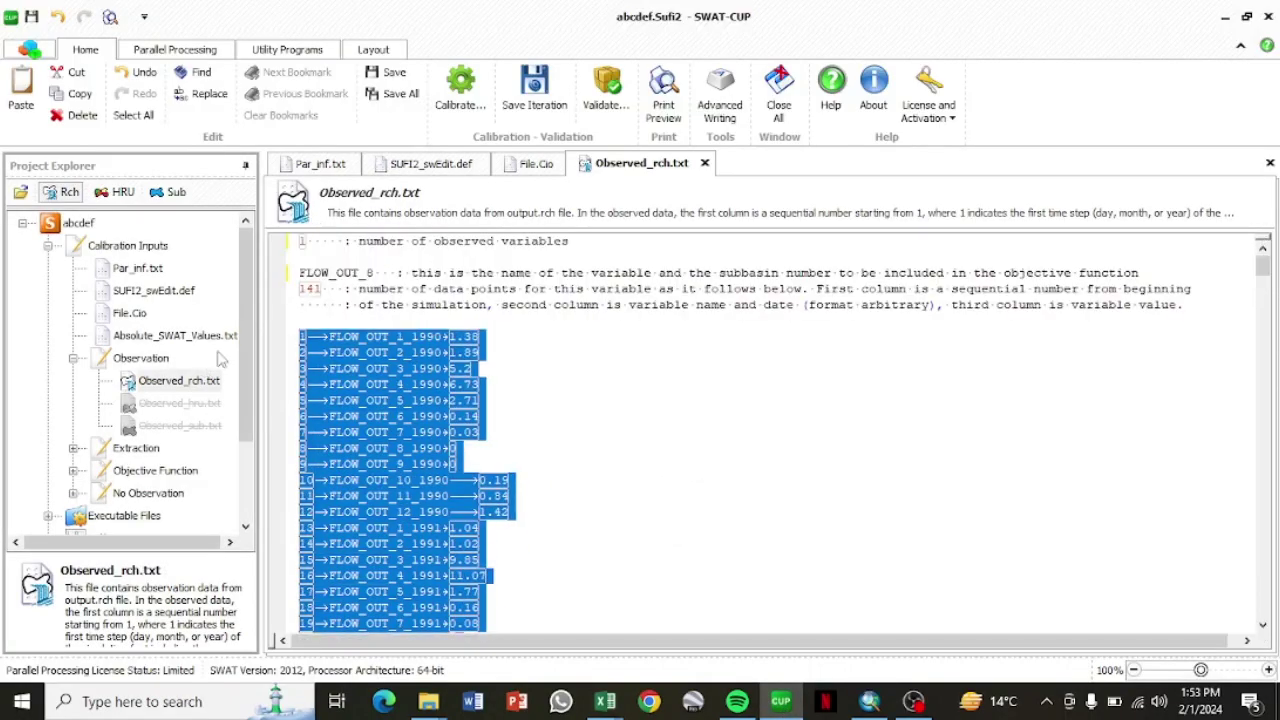
click(600, 418)
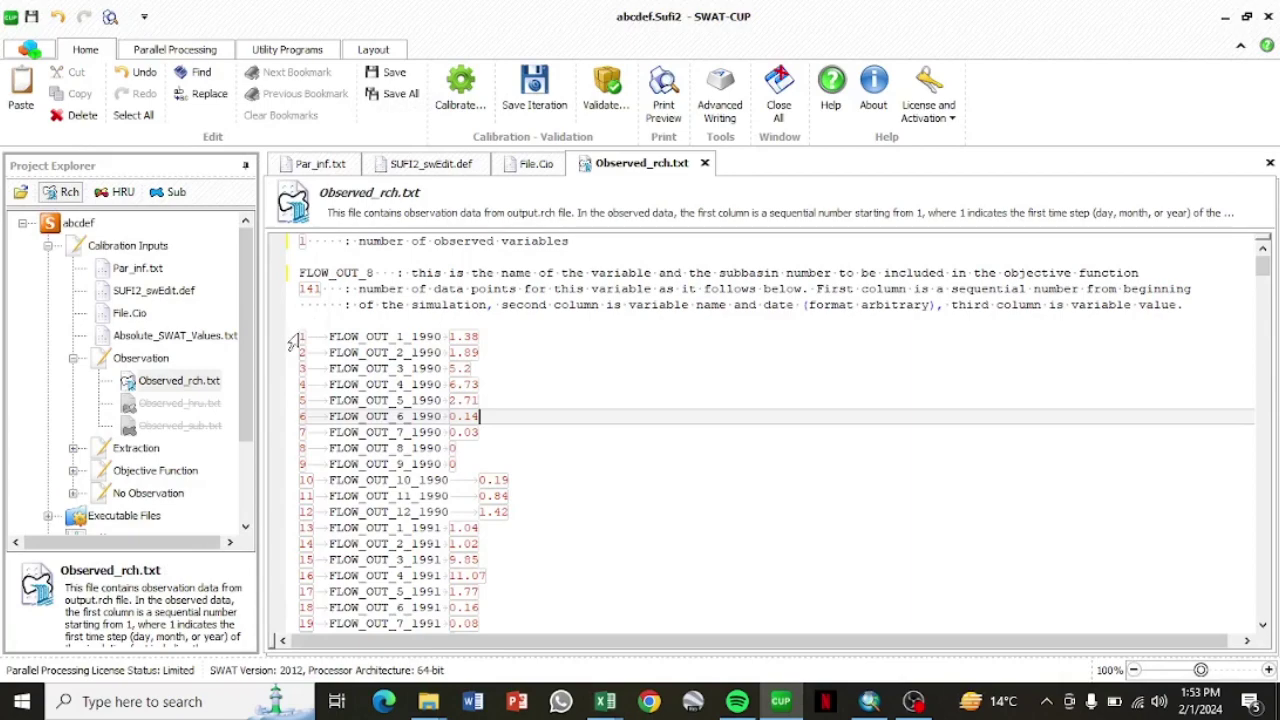
drag(301, 334, 566, 712)
key(Delete)
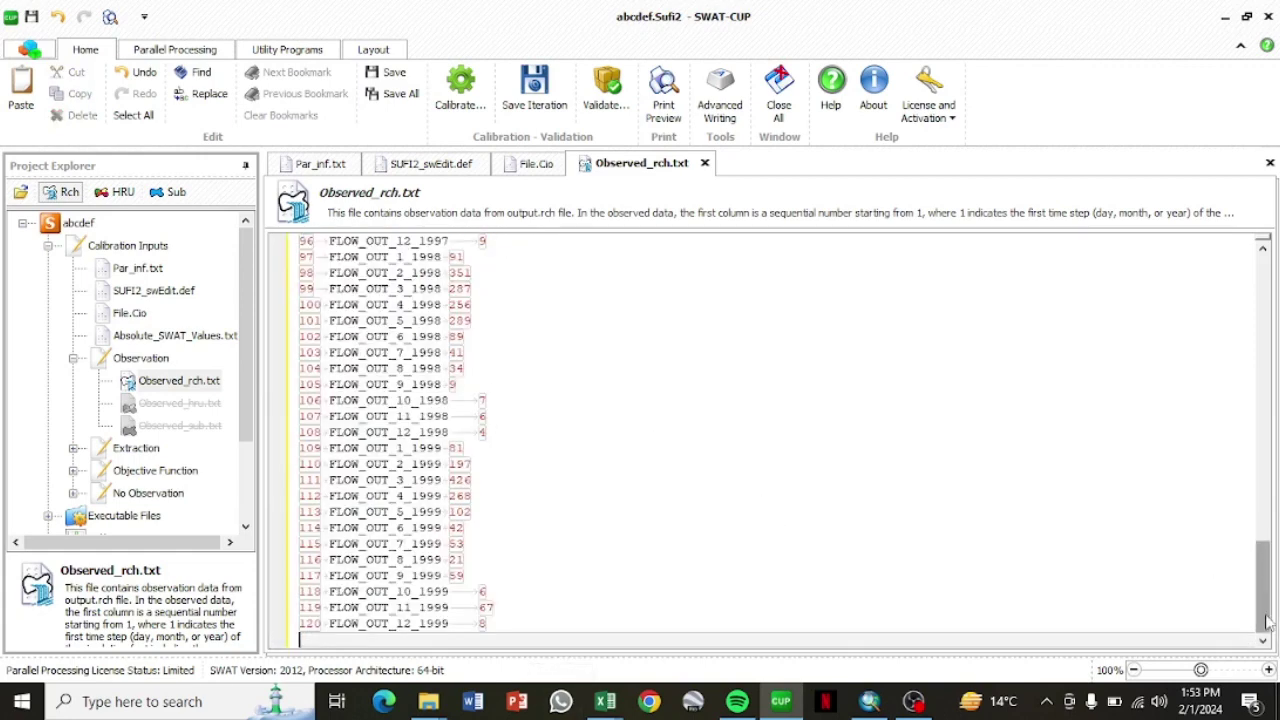
drag(1265, 615, 1262, 300)
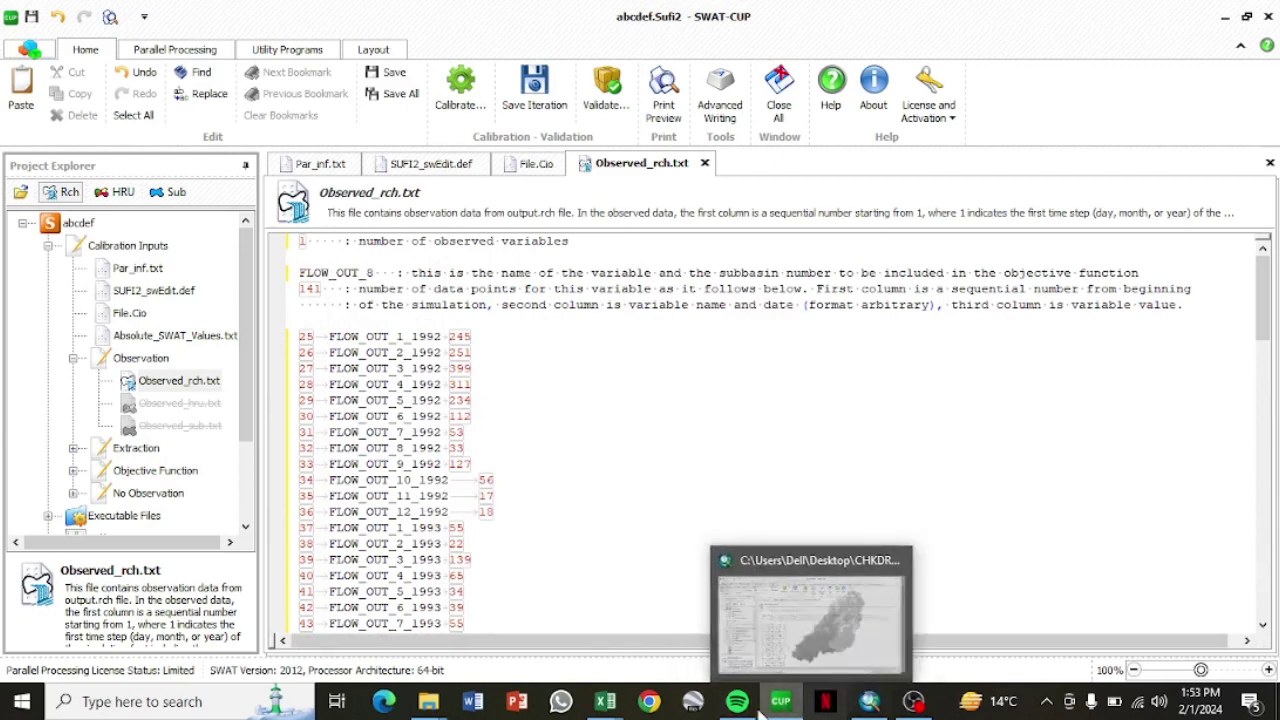
- In the flow_ workbook, number the flow records in column D with a series starting 1, 2, filled down to the last row
mouse_move(604, 701)
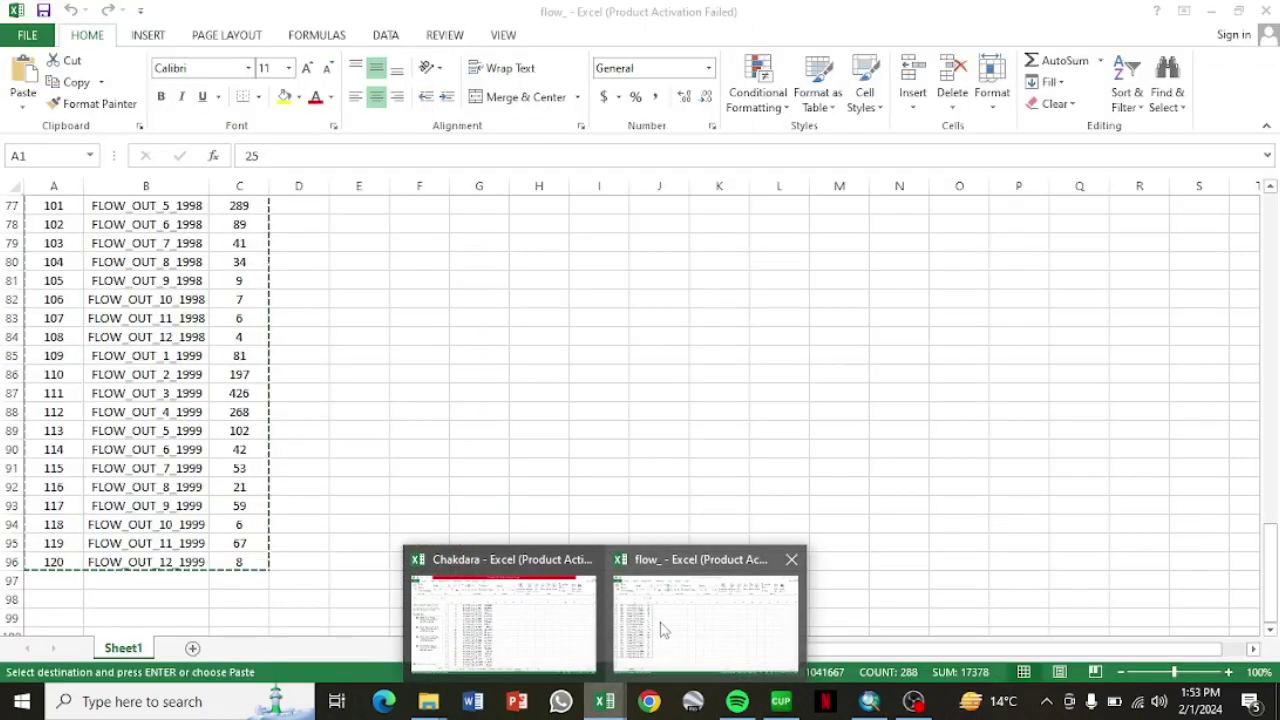
click(660, 630)
click(658, 392)
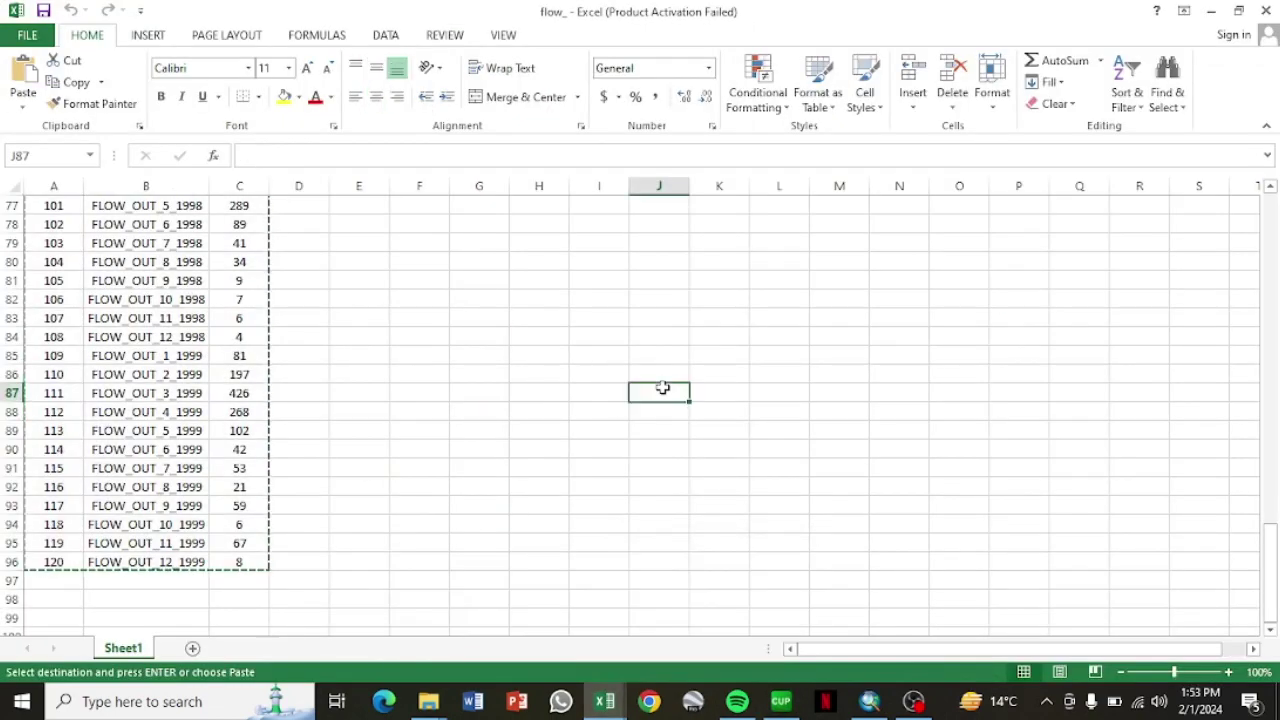
drag(1270, 575, 1276, 192)
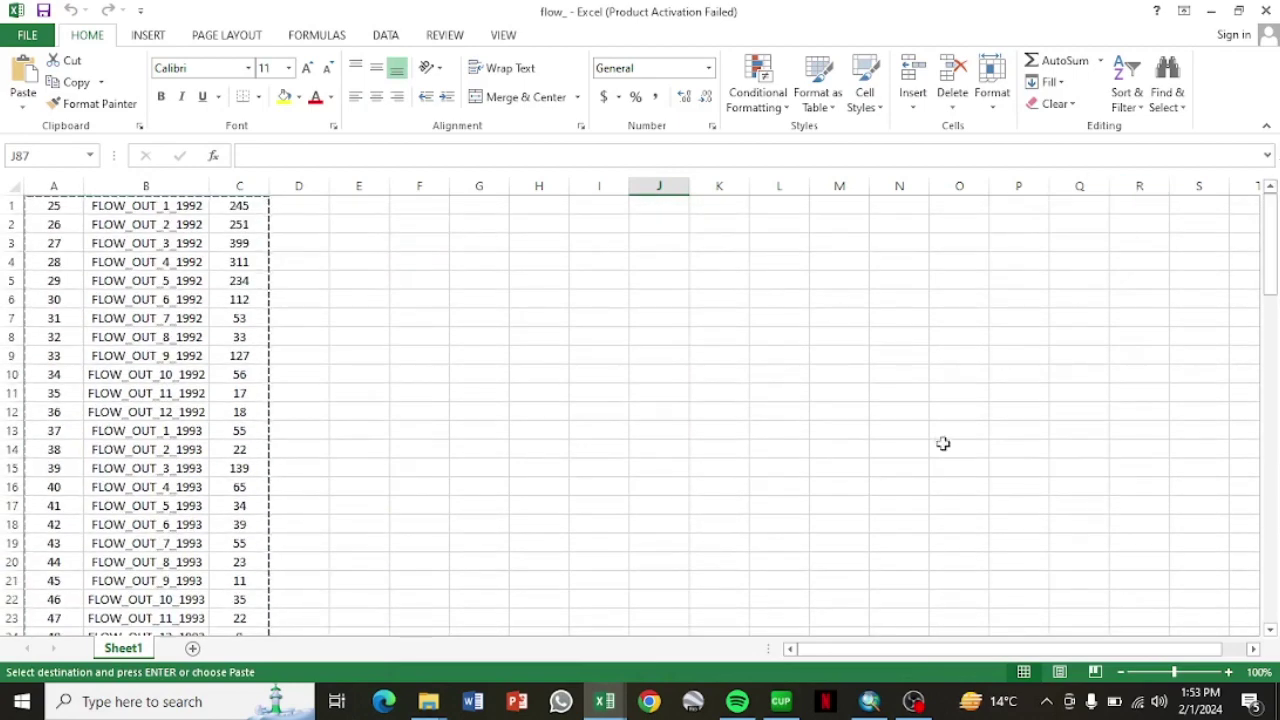
click(312, 208)
text(1)
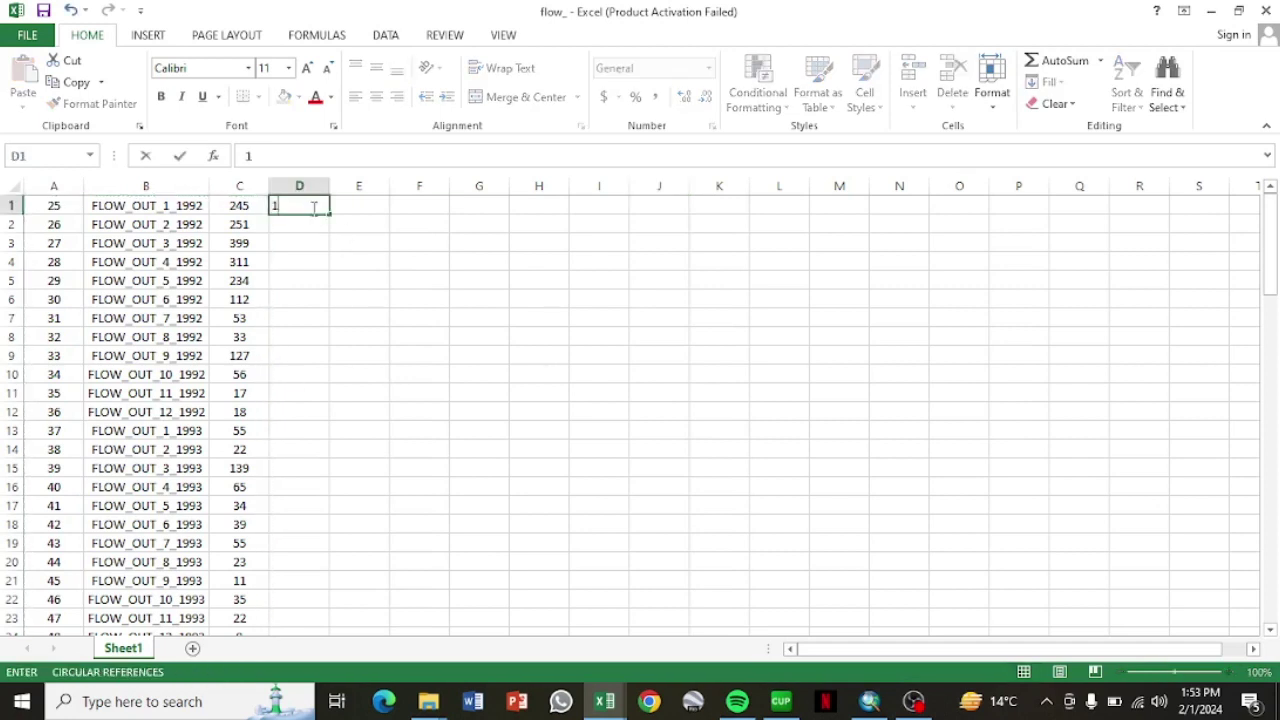
key(ctrl+Return)
key(Down)
text(2)
key(Return)
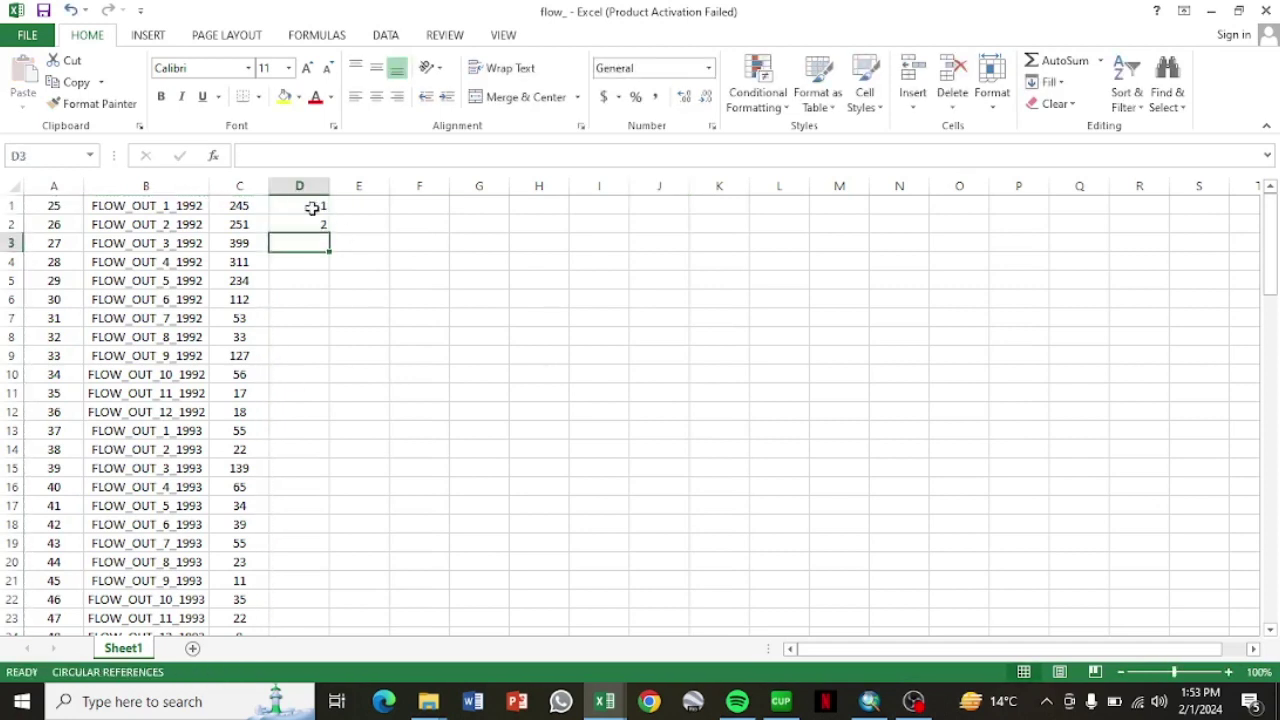
drag(312, 208, 309, 222)
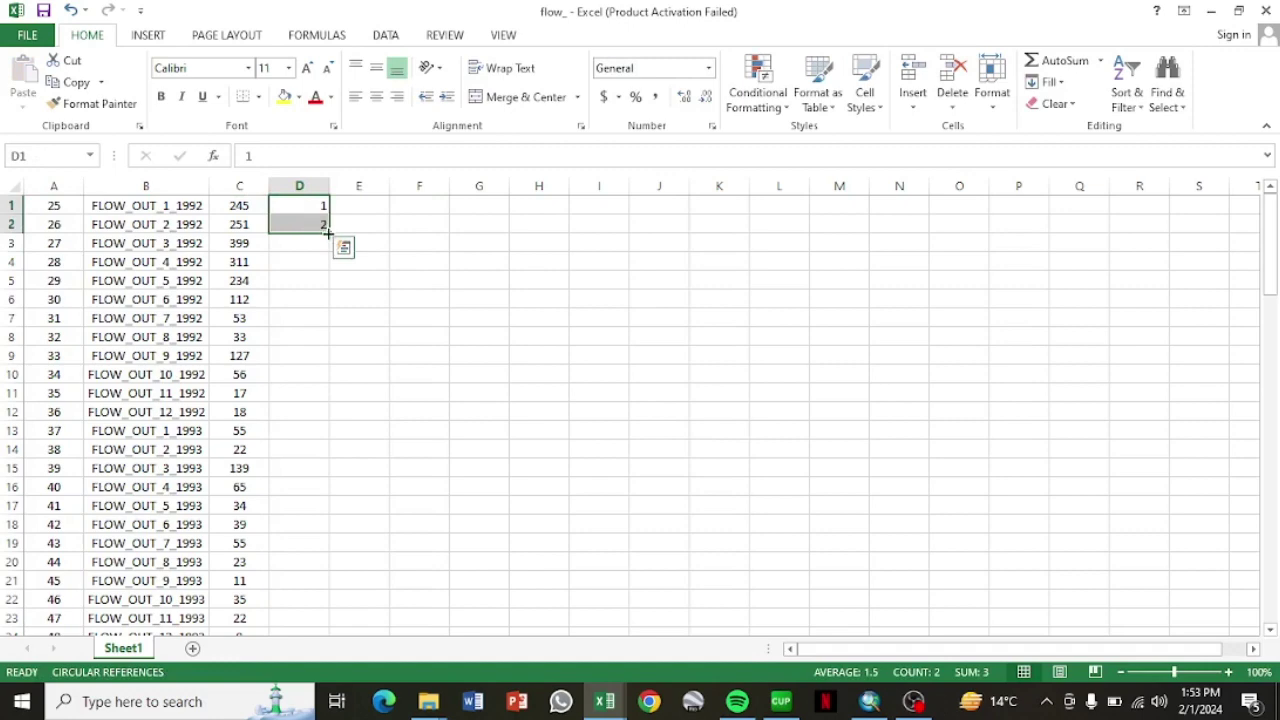
double_click(327, 231)
drag(1270, 250, 1272, 587)
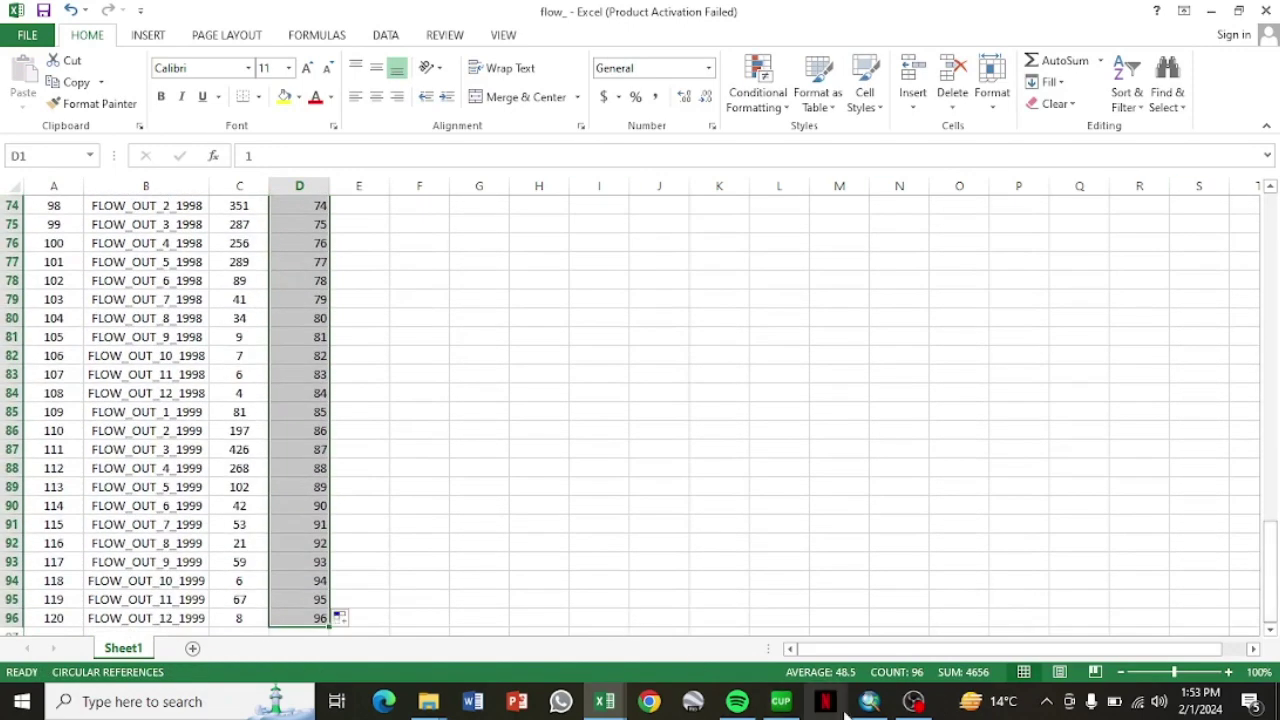
- Return to SWAT-CUP and set the number of data points for FLOW_OUT_8 to 96 in Observed_rch.txt
click(781, 701)
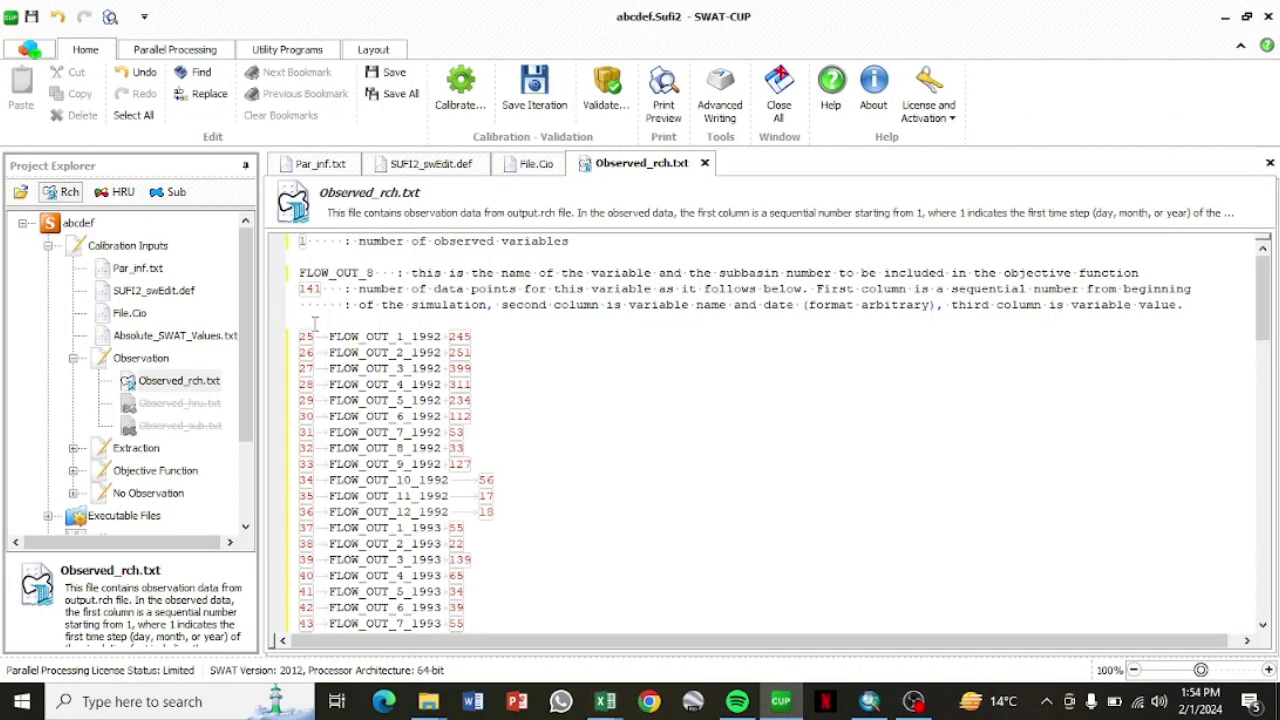
click(322, 290)
key(BackSpace)
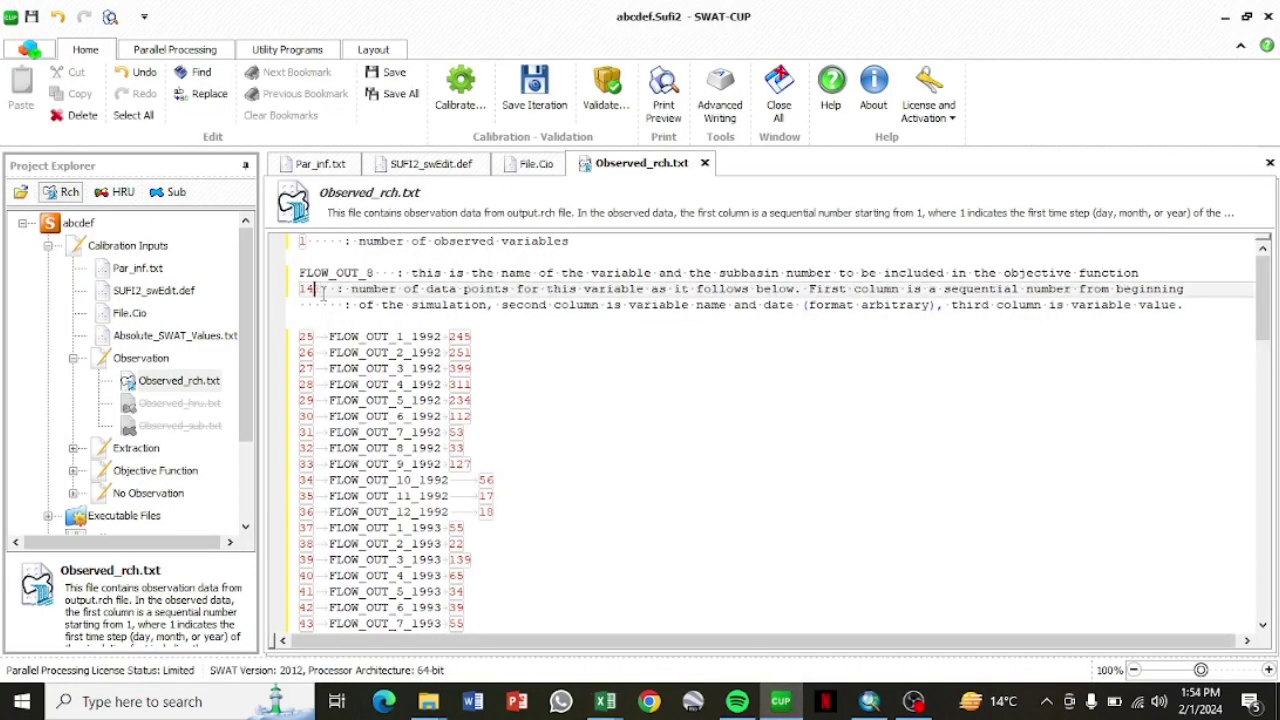
key(BackSpace)
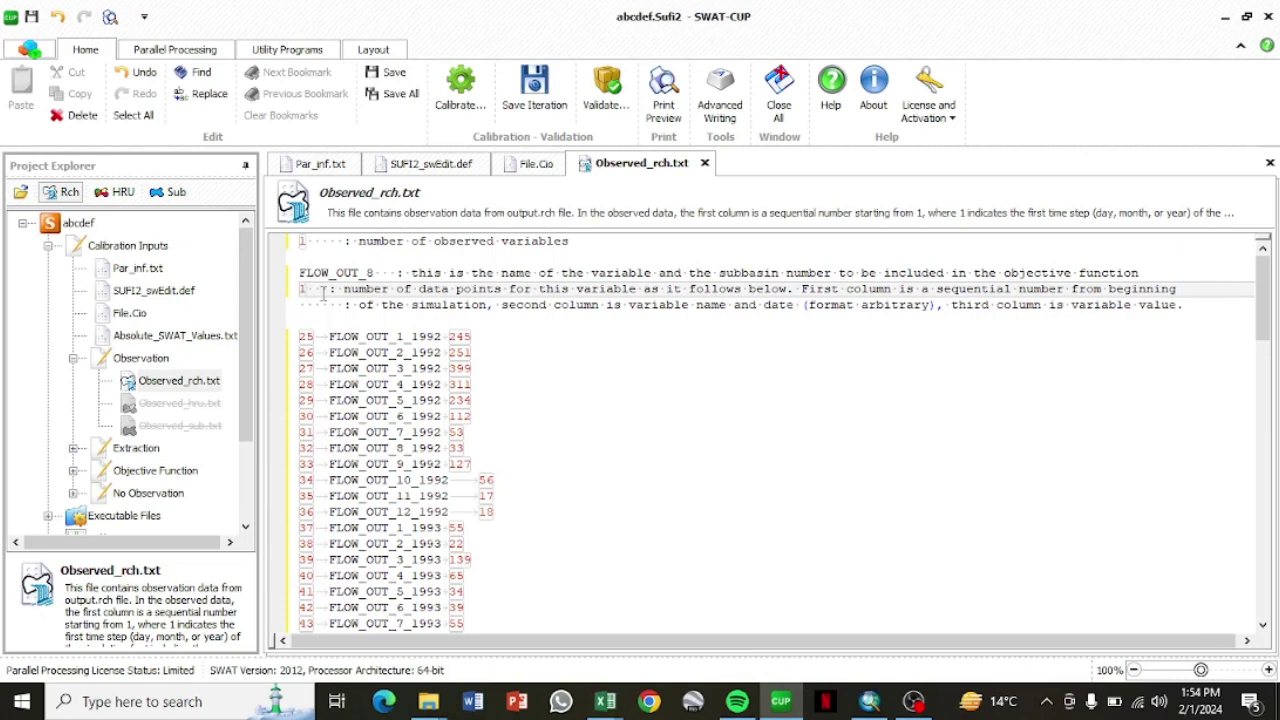
key(BackSpace)
text(96)
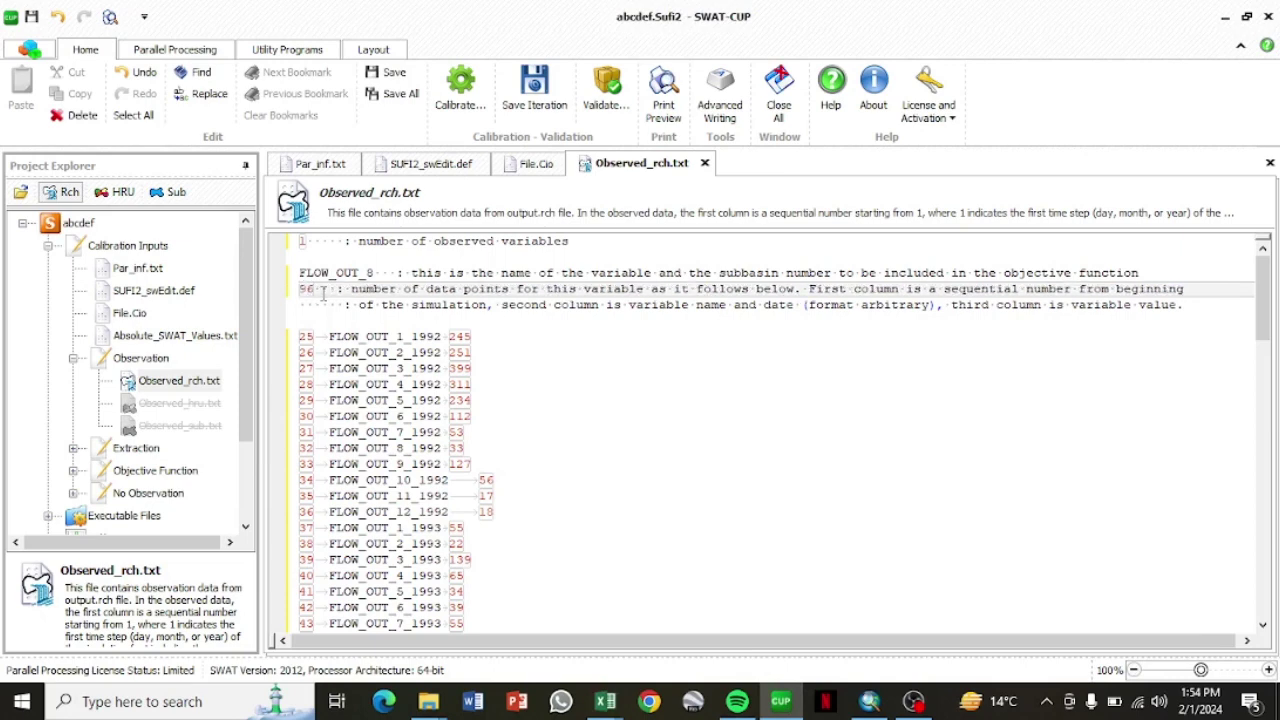
- In the extraction file Var_file_rch.txt, delete all entries except the first and rename that one to FLOW_OUT_8.txt
click(73, 448)
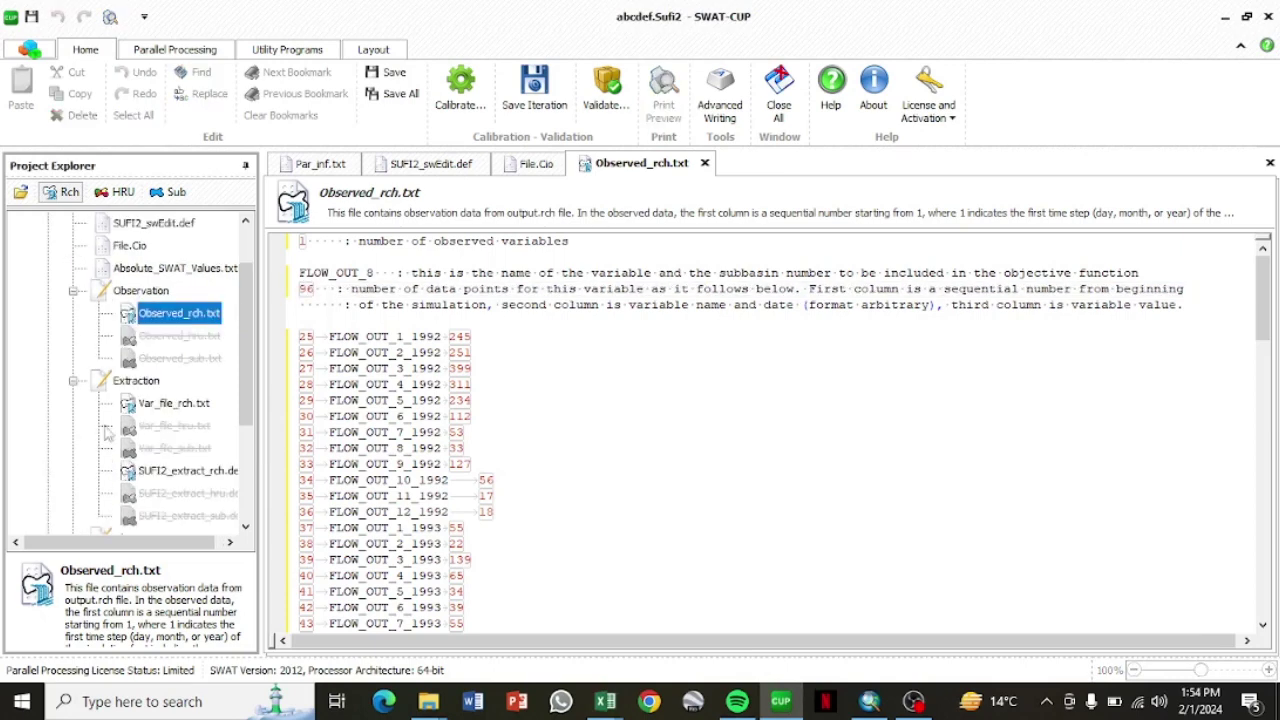
double_click(170, 404)
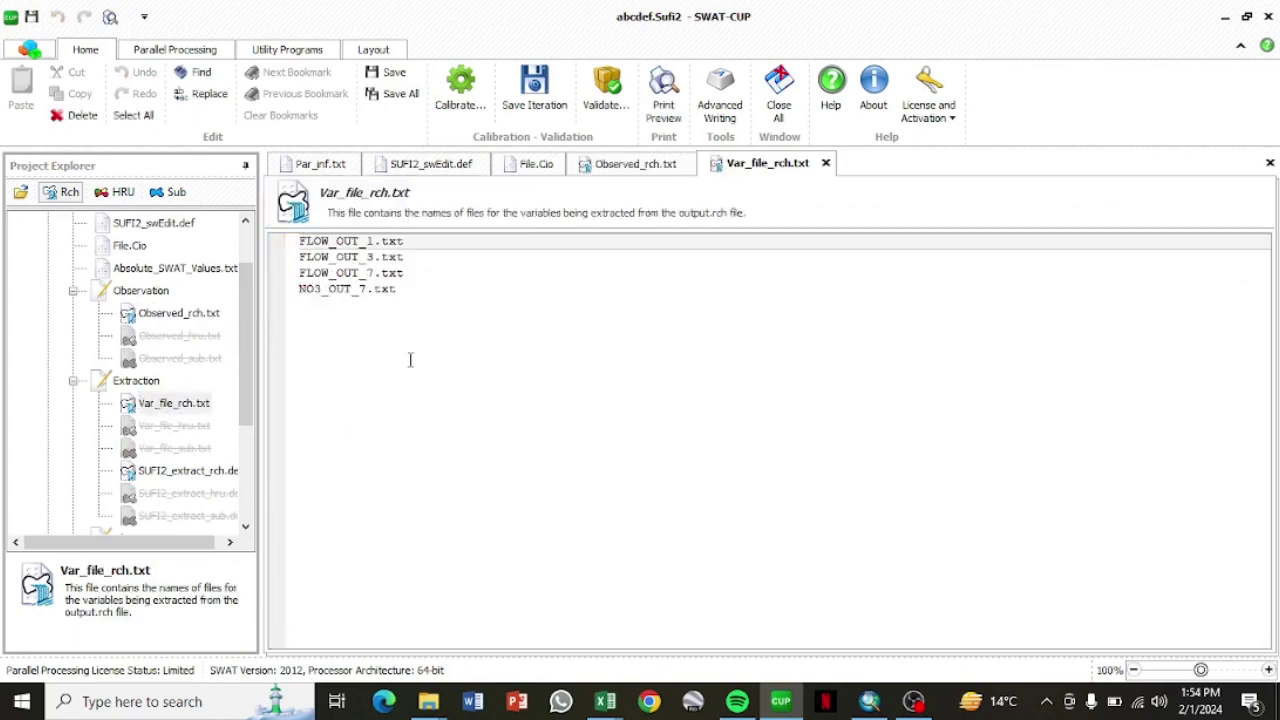
drag(397, 289, 300, 257)
key(Delete)
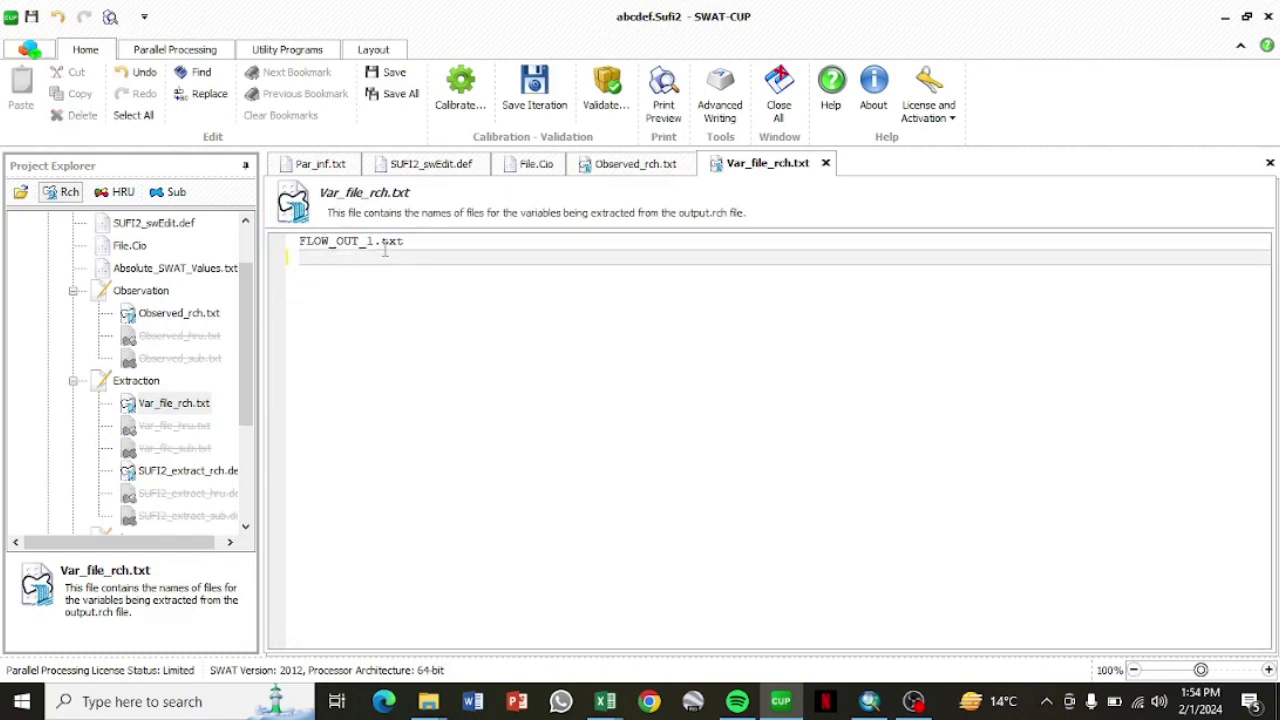
click(375, 241)
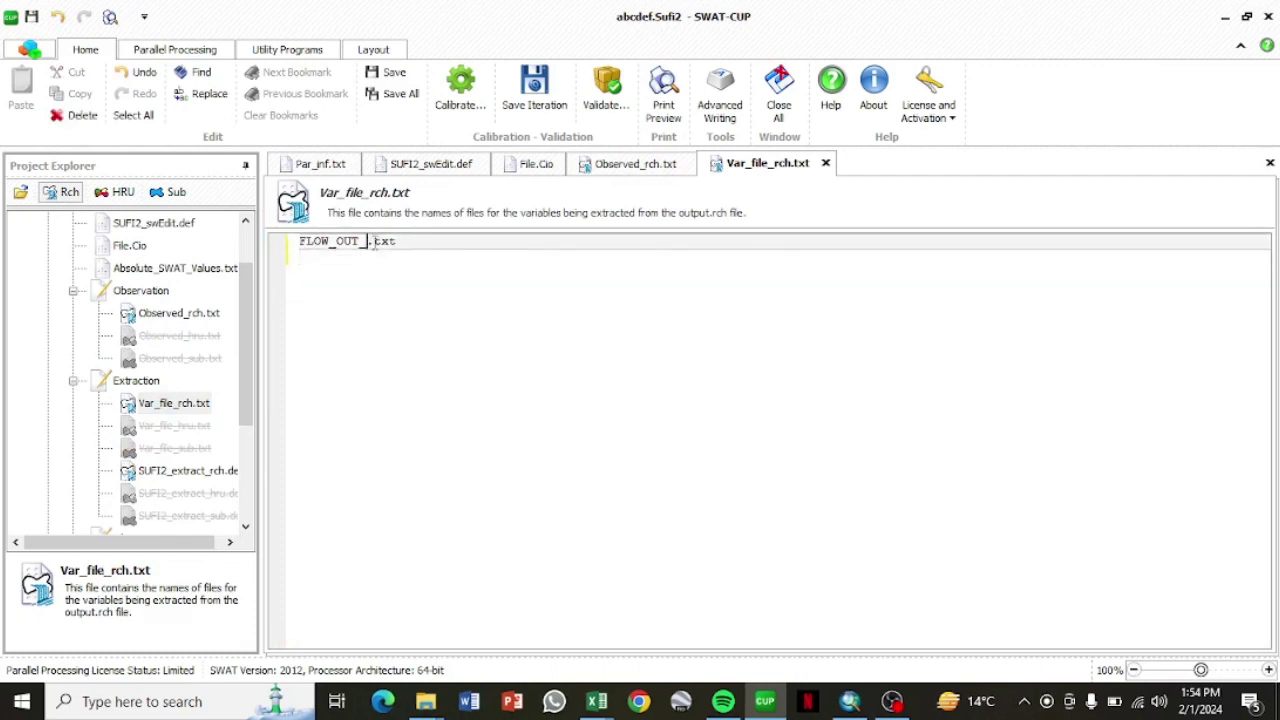
key(BackSpace)
text(8)
- In SUFI2_extract_rch.def, set the number of variables to get to 1 and keep only variable column number 7
double_click(172, 476)
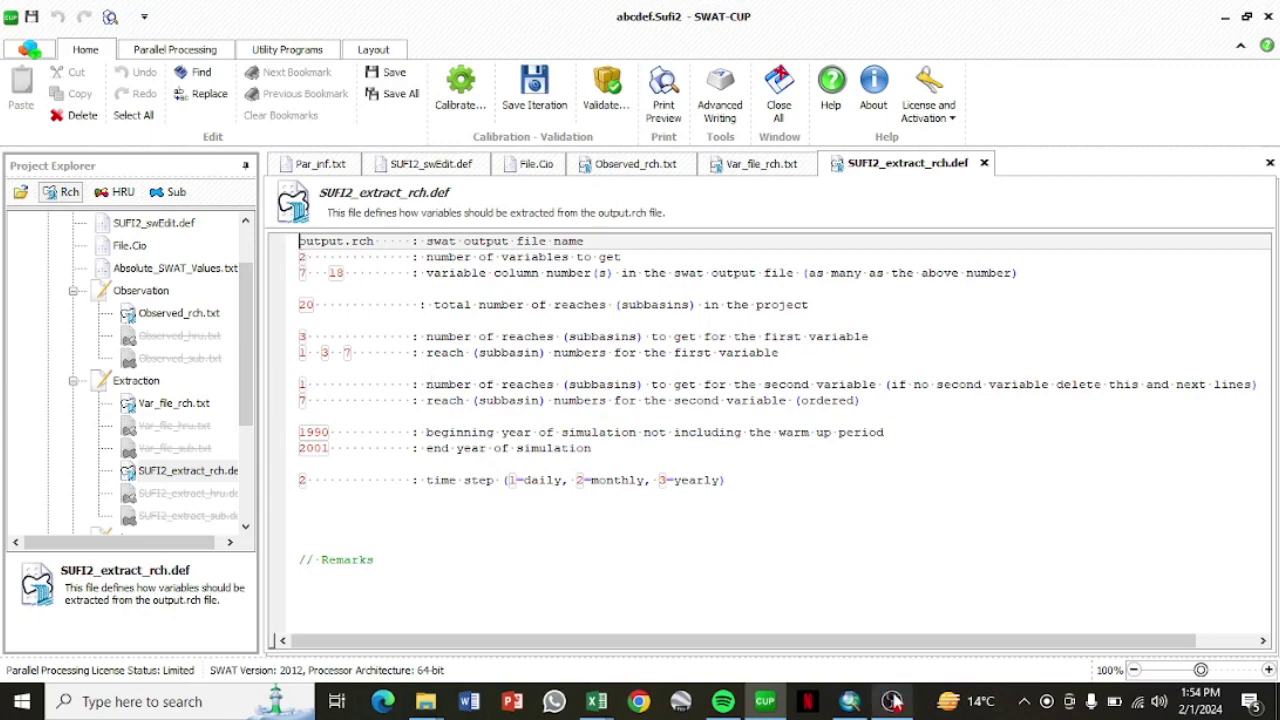
mouse_move(893, 702)
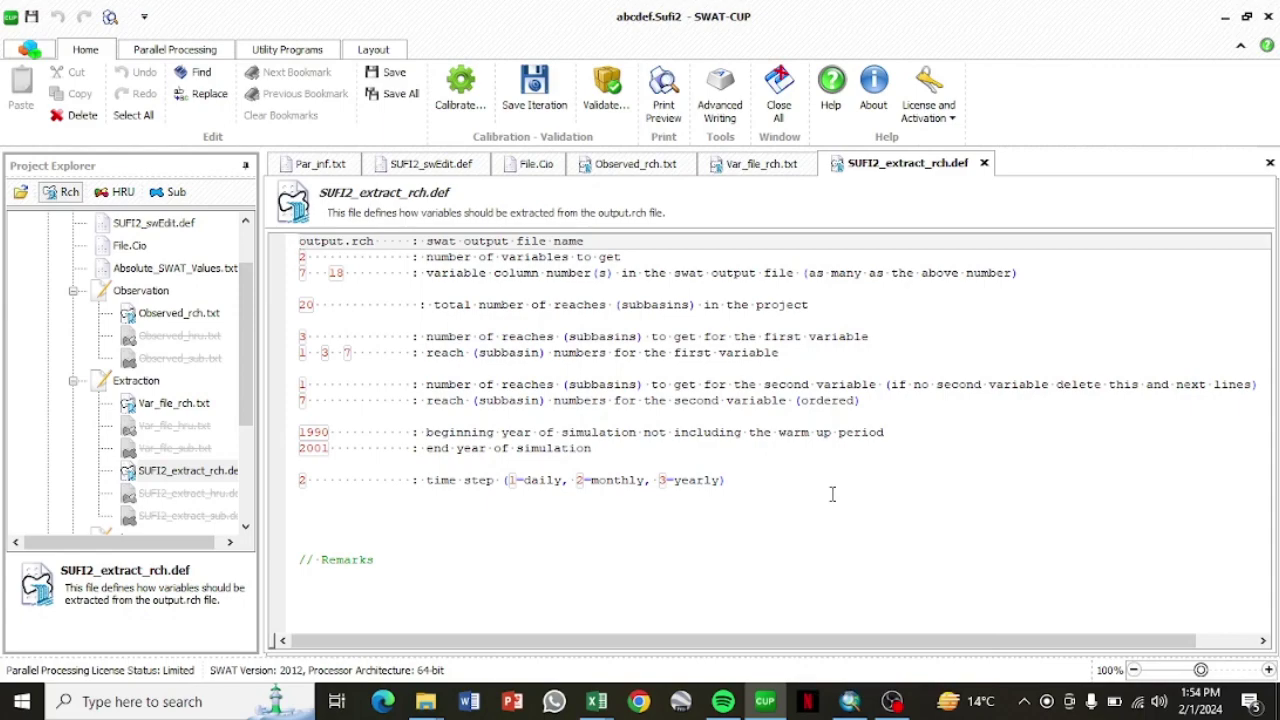
click(893, 702)
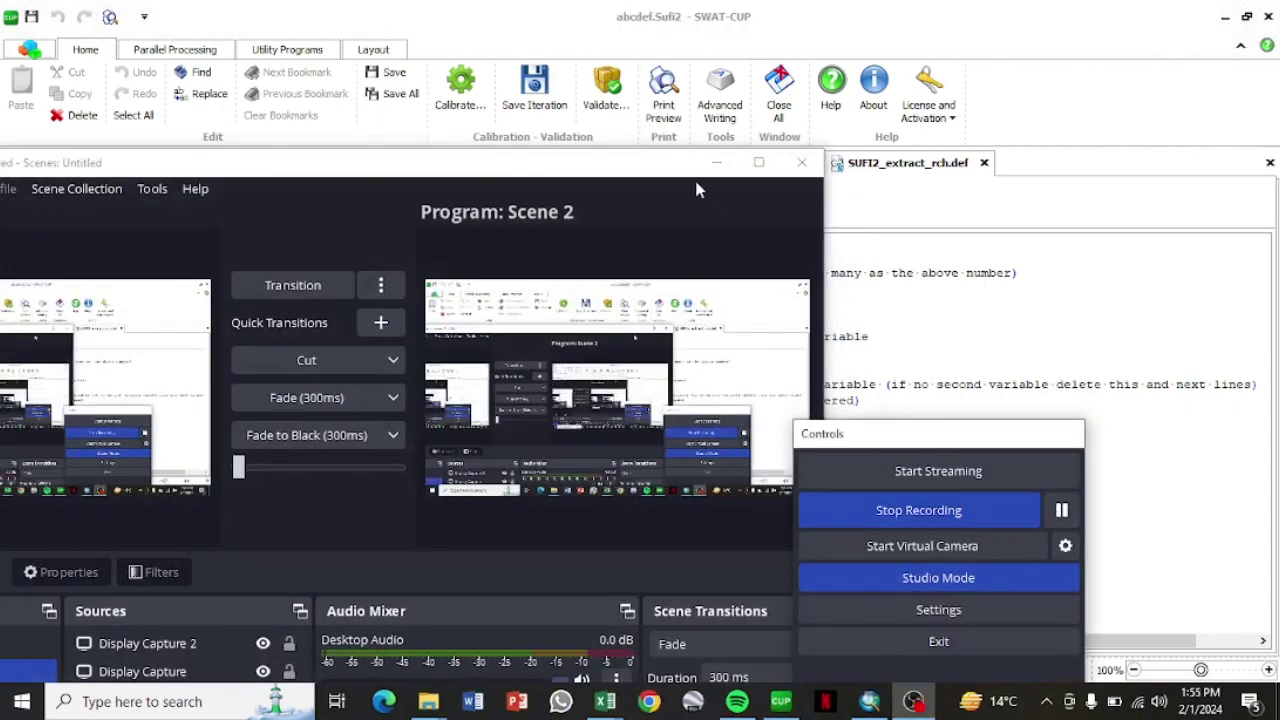
click(716, 162)
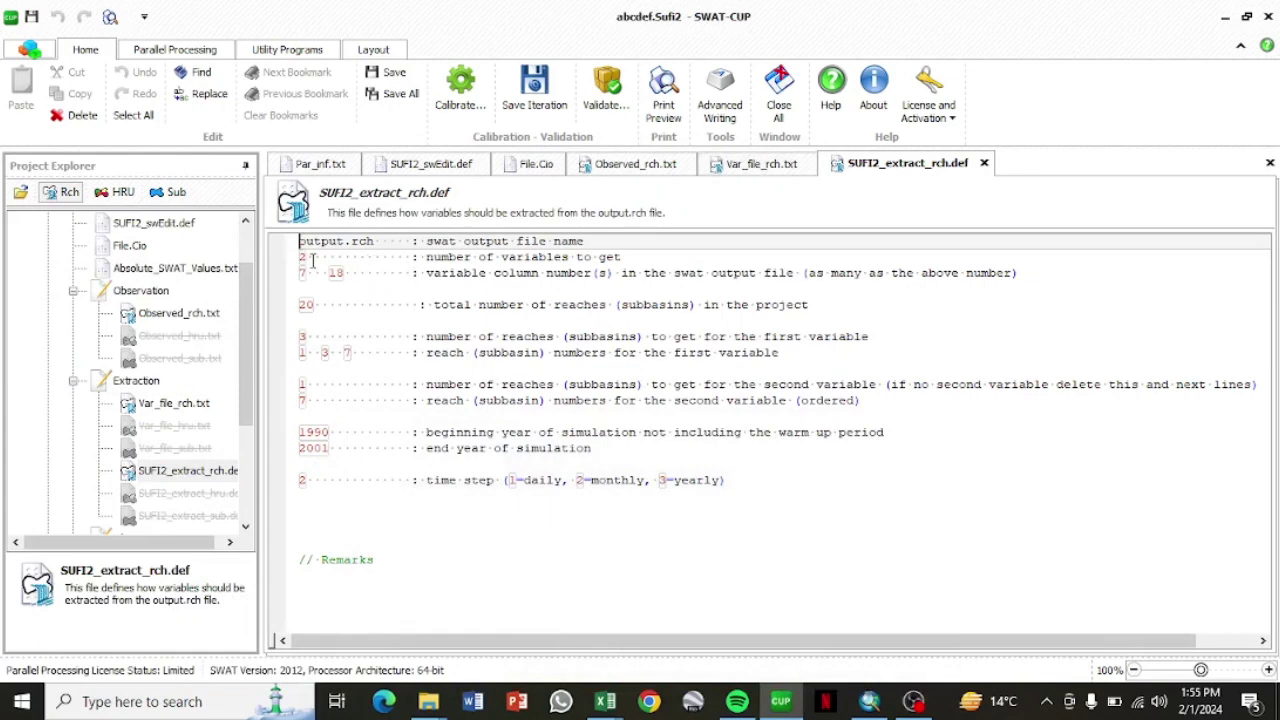
click(308, 258)
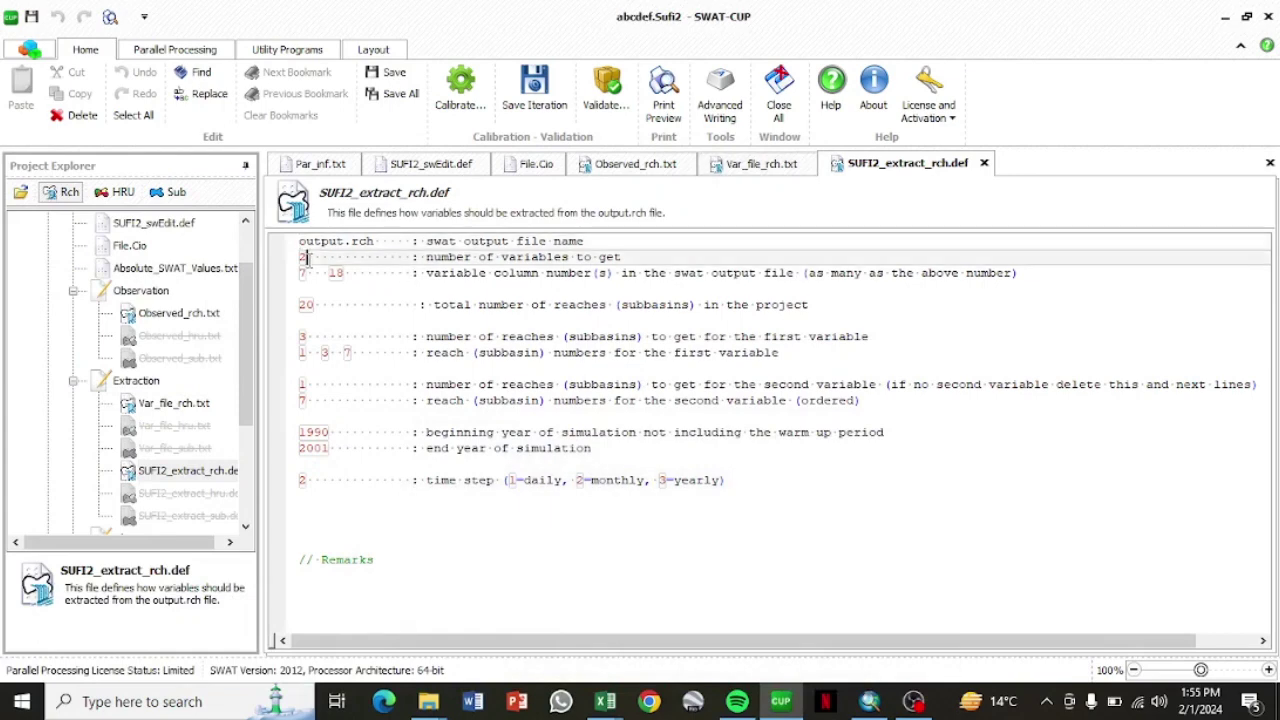
key(BackSpace)
text(1)
click(346, 272)
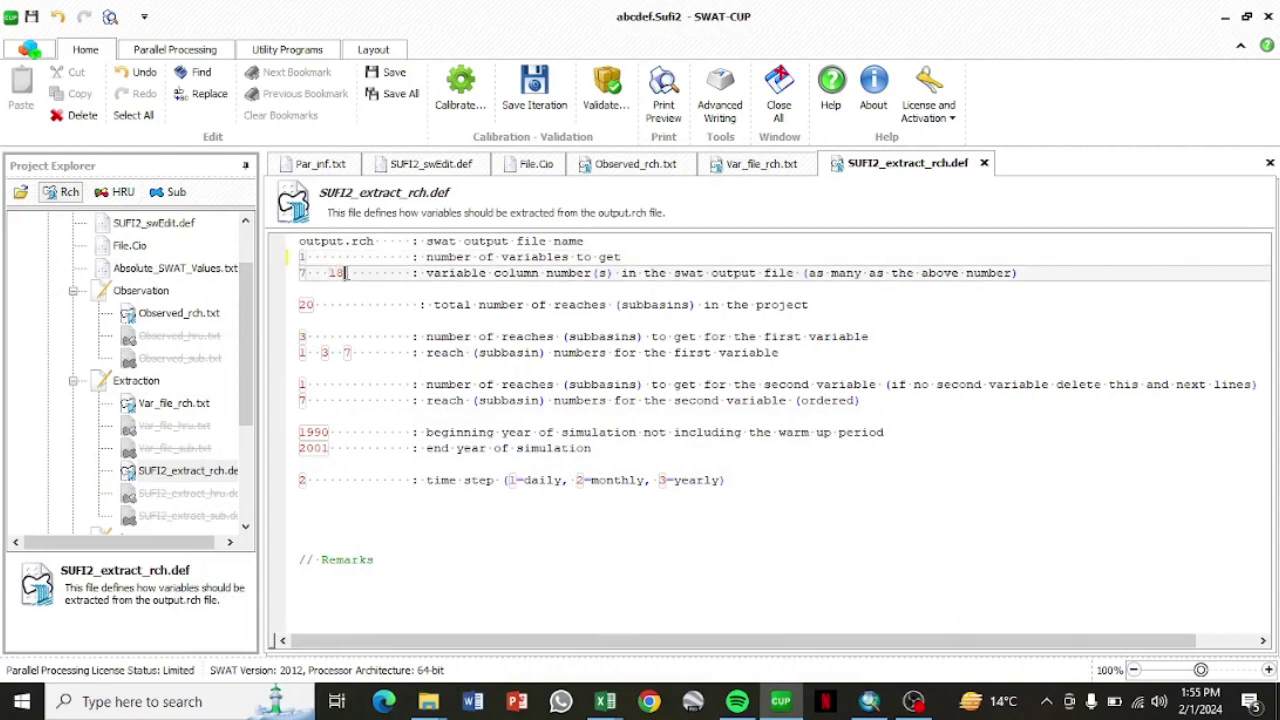
key(BackSpace)
key(BackSpace)
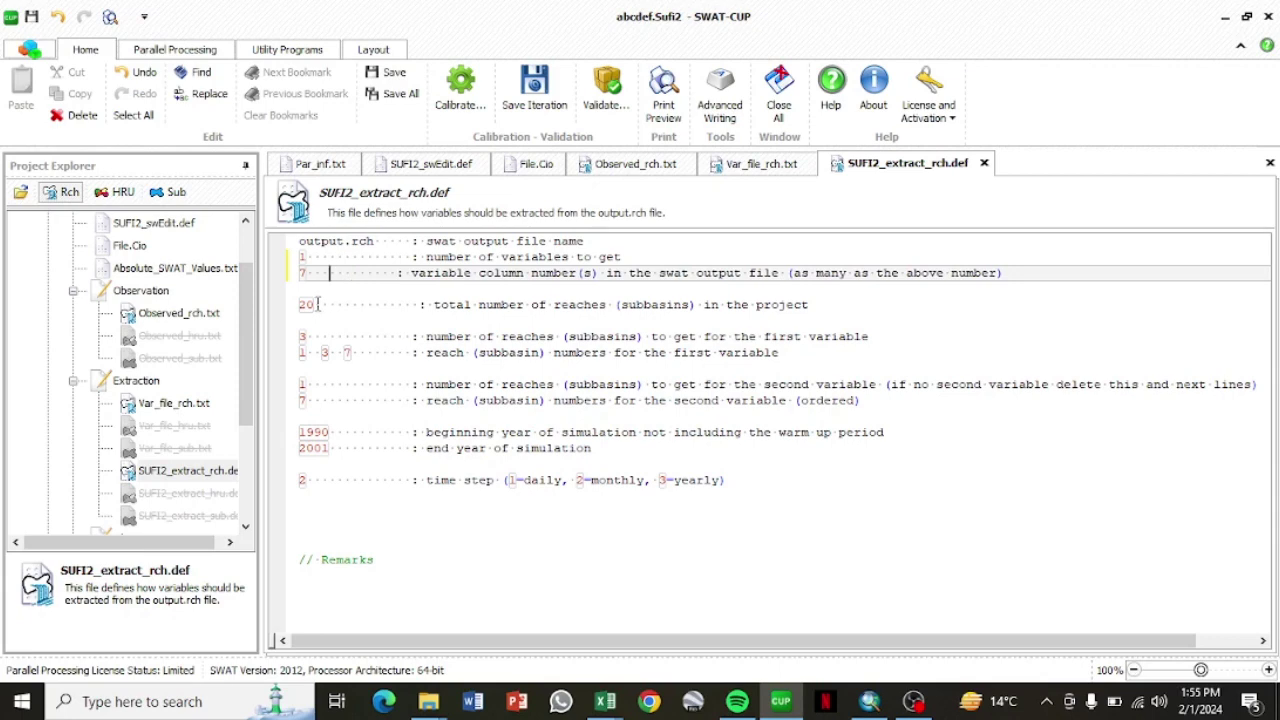
- Set the total number of reaches in the project to 8 in SUFI2_extract_rch.def
click(316, 305)
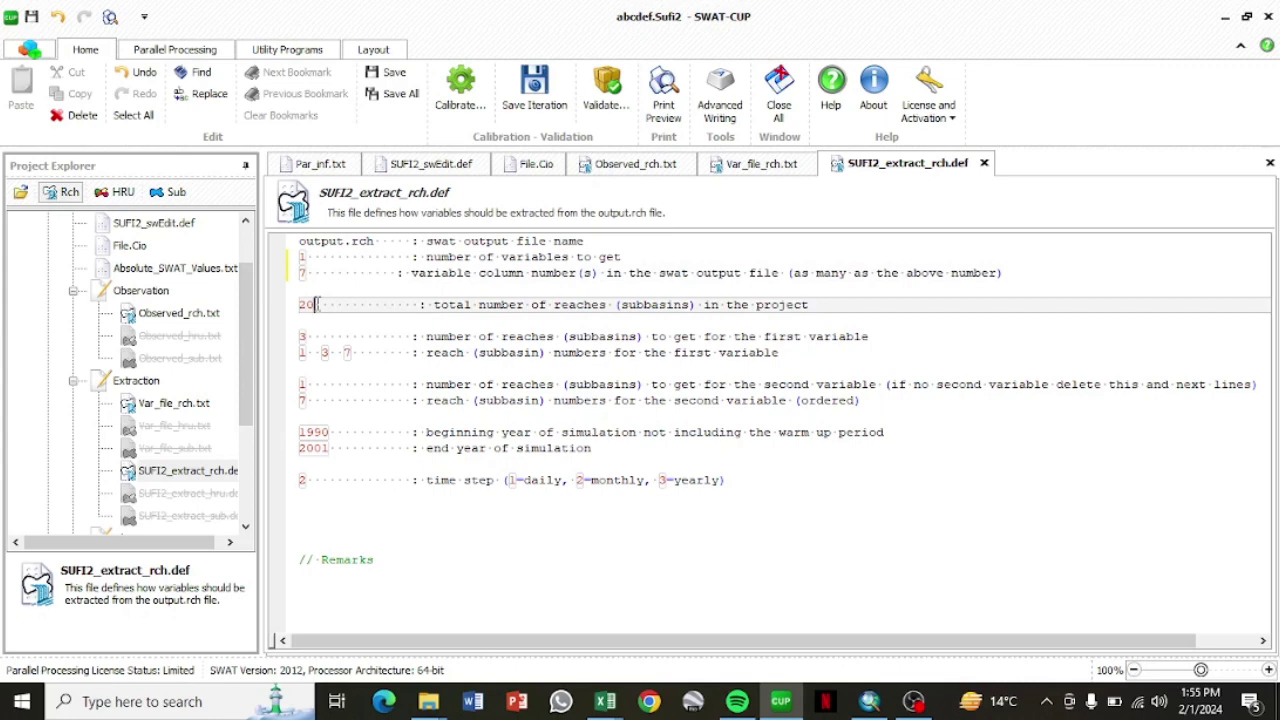
key(BackSpace)
key(BackSpace)
text(8)
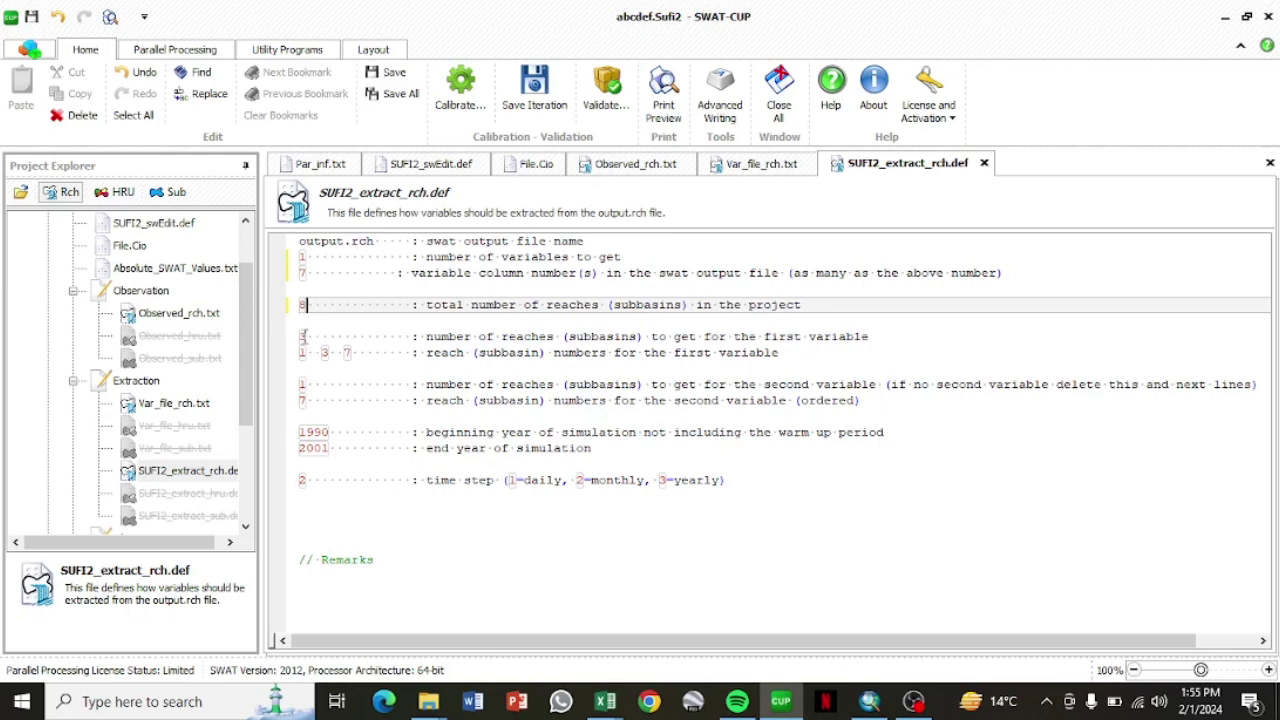
- Set the first variable to get 1 reach with reach number 8, and delete the two lines for the second variable
click(306, 337)
key(BackSpace)
text(1)
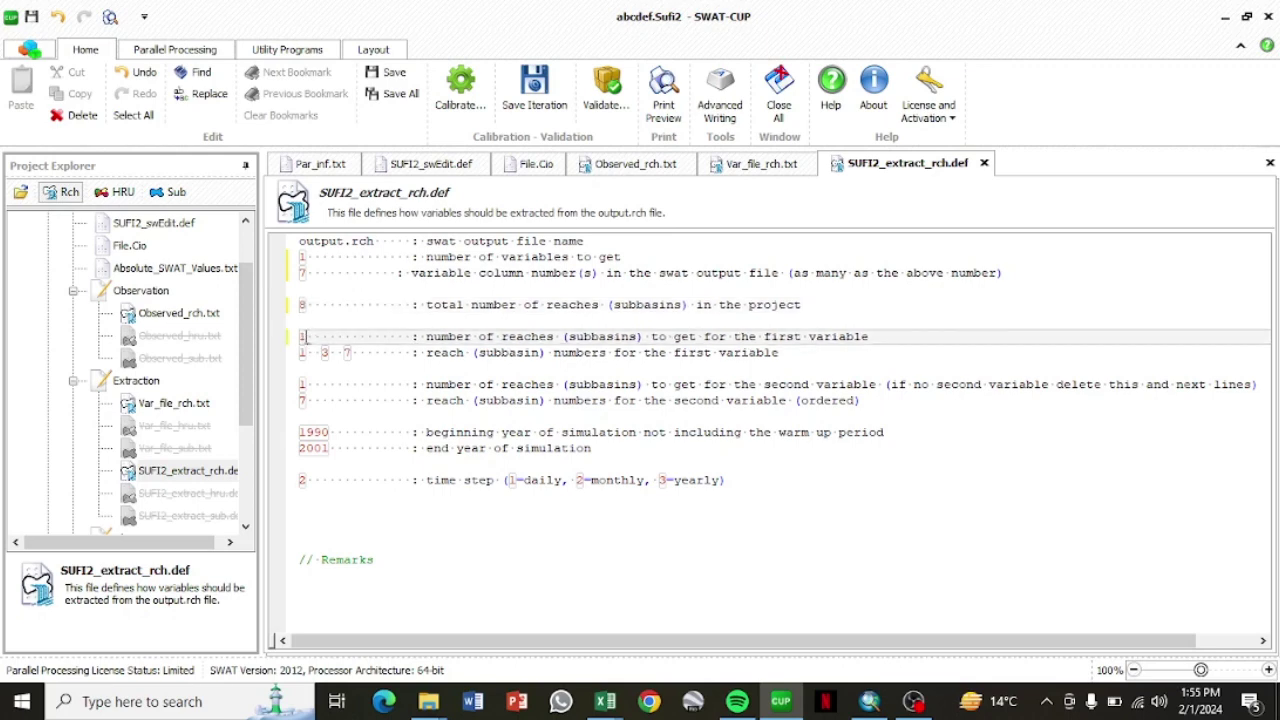
click(360, 352)
key(BackSpace)
key(BackSpace)
key(BackSpace)
key(BackSpace)
key(BackSpace)
key(BackSpace)
key(BackSpace)
key(BackSpace)
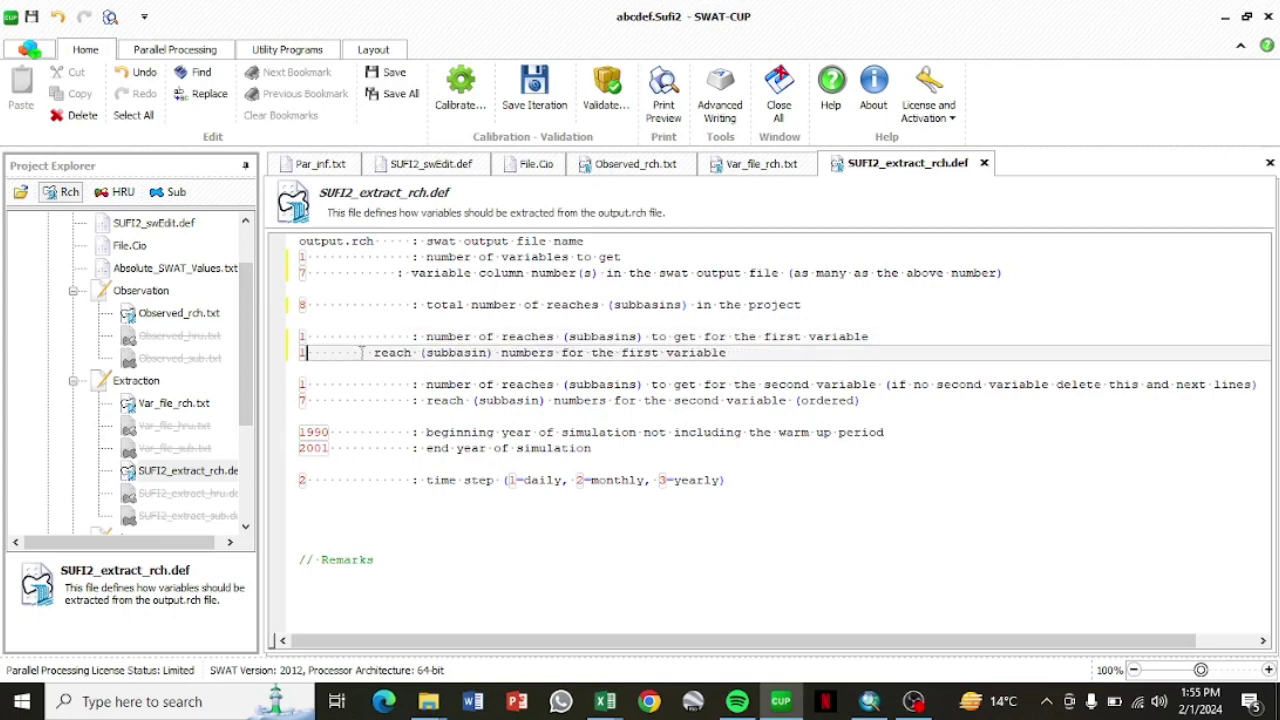
text(8)
drag(868, 401, 298, 390)
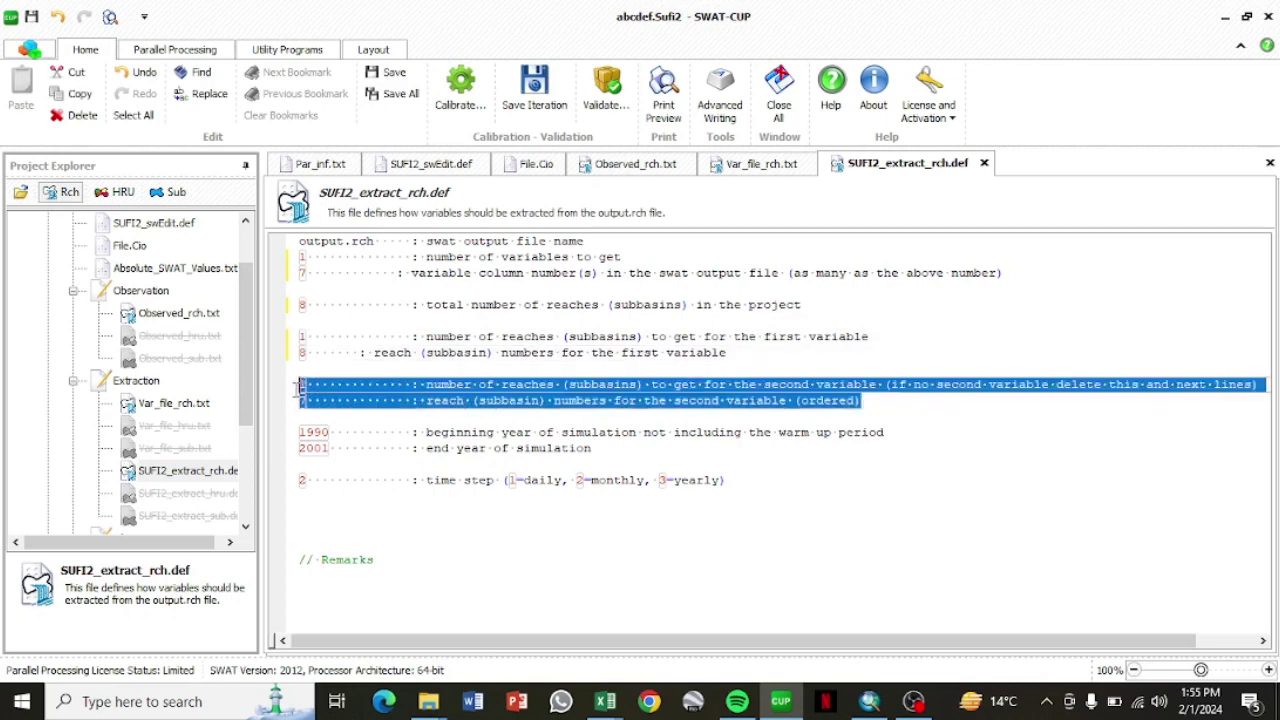
key(Delete)
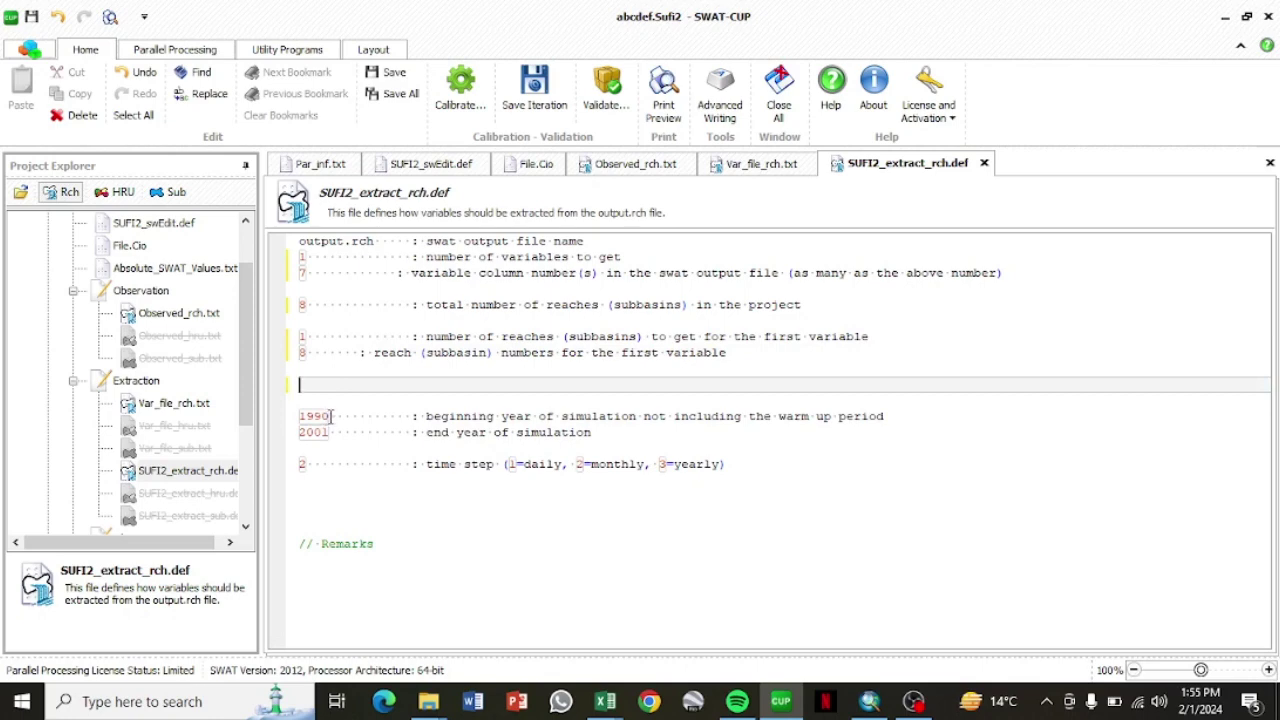
- Set the beginning year of simulation to 1992 and the end year to 1999 in SUFI2_extract_rch.def
click(330, 416)
key(BackSpace)
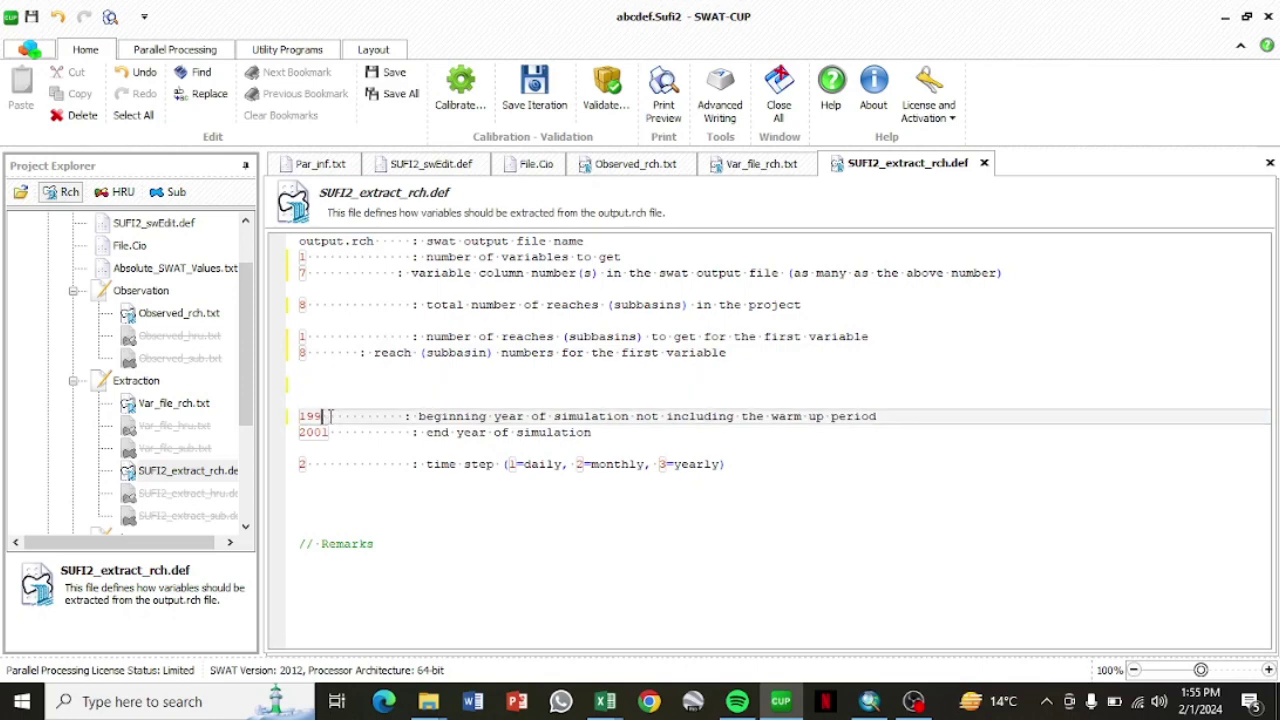
text(2)
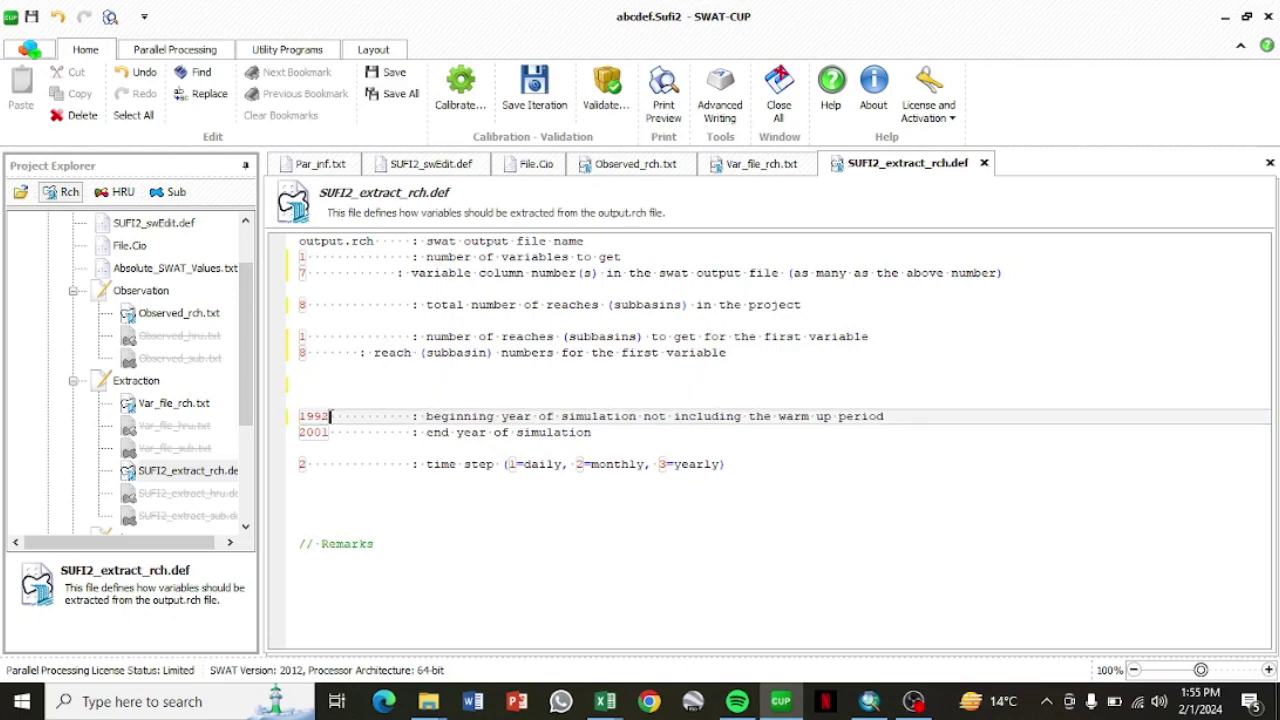
click(329, 432)
key(BackSpace)
key(BackSpace)
key(BackSpace)
key(BackSpace)
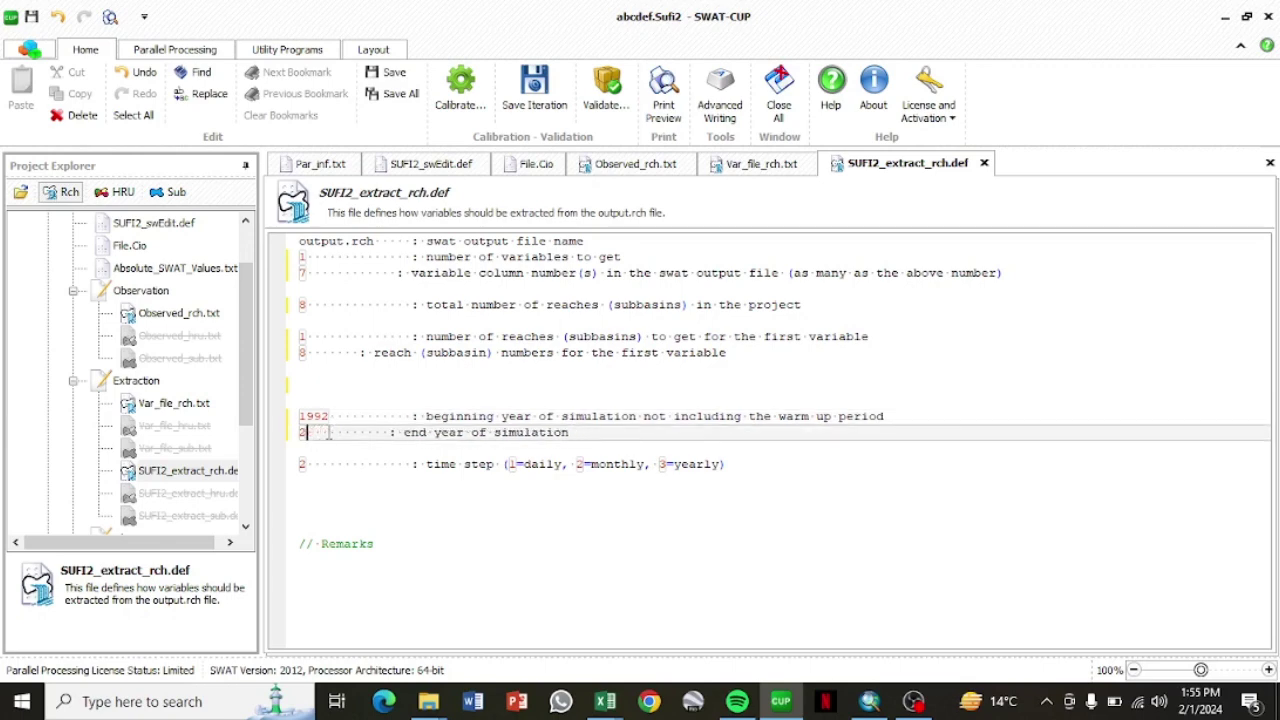
text(1999)
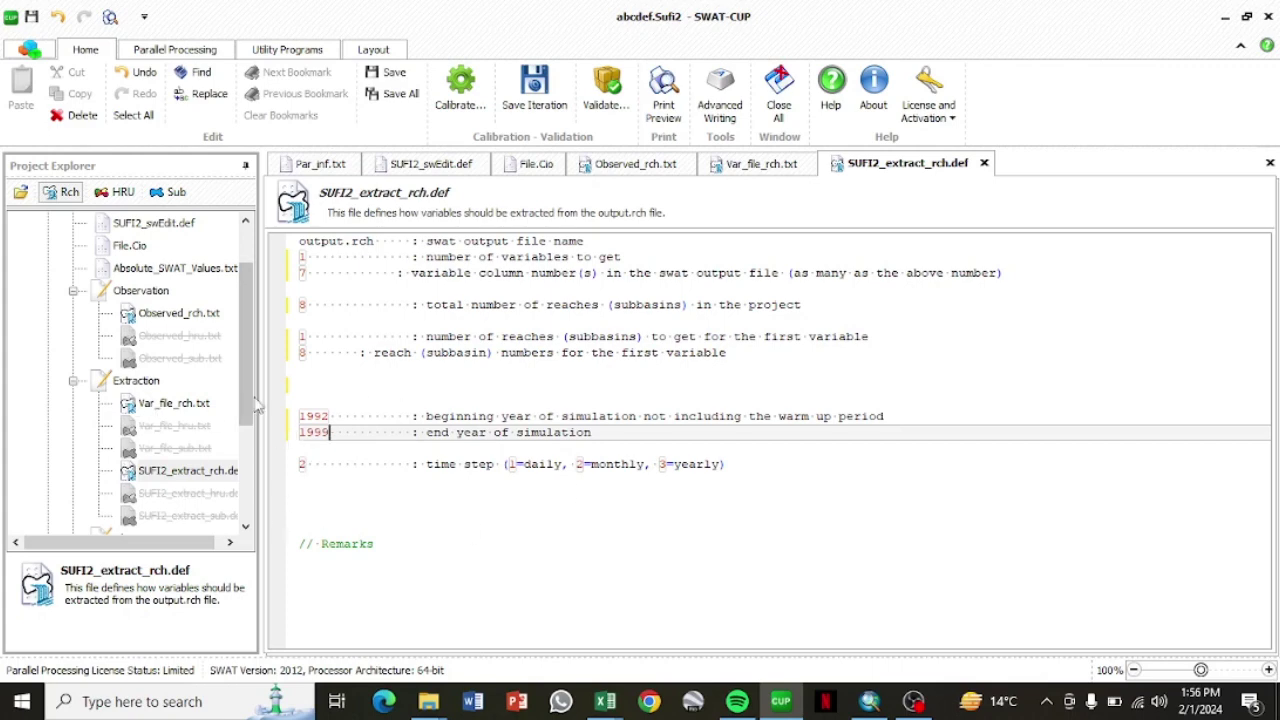
- Open Observed.txt from the Objective Function inputs and select its sample data from the FLOW_OUT_1_1990 row through the NO3_OUT rows
scroll(143, 440, down, 2)
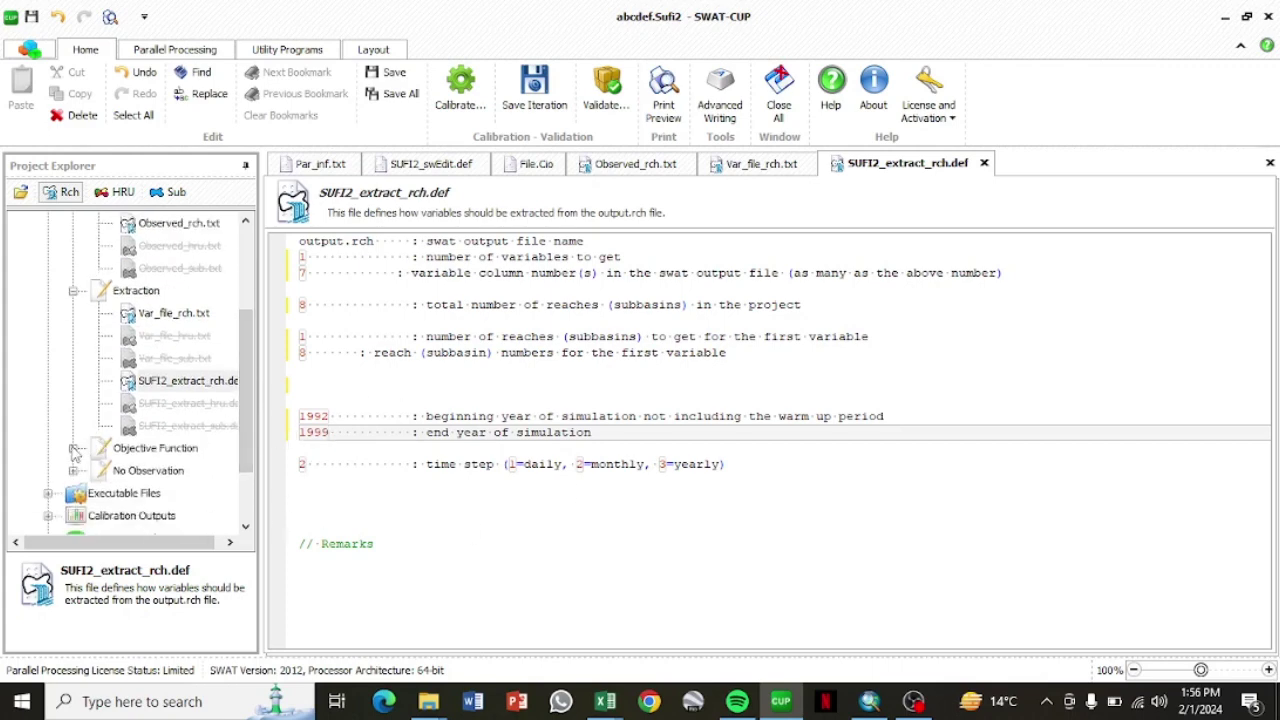
click(75, 448)
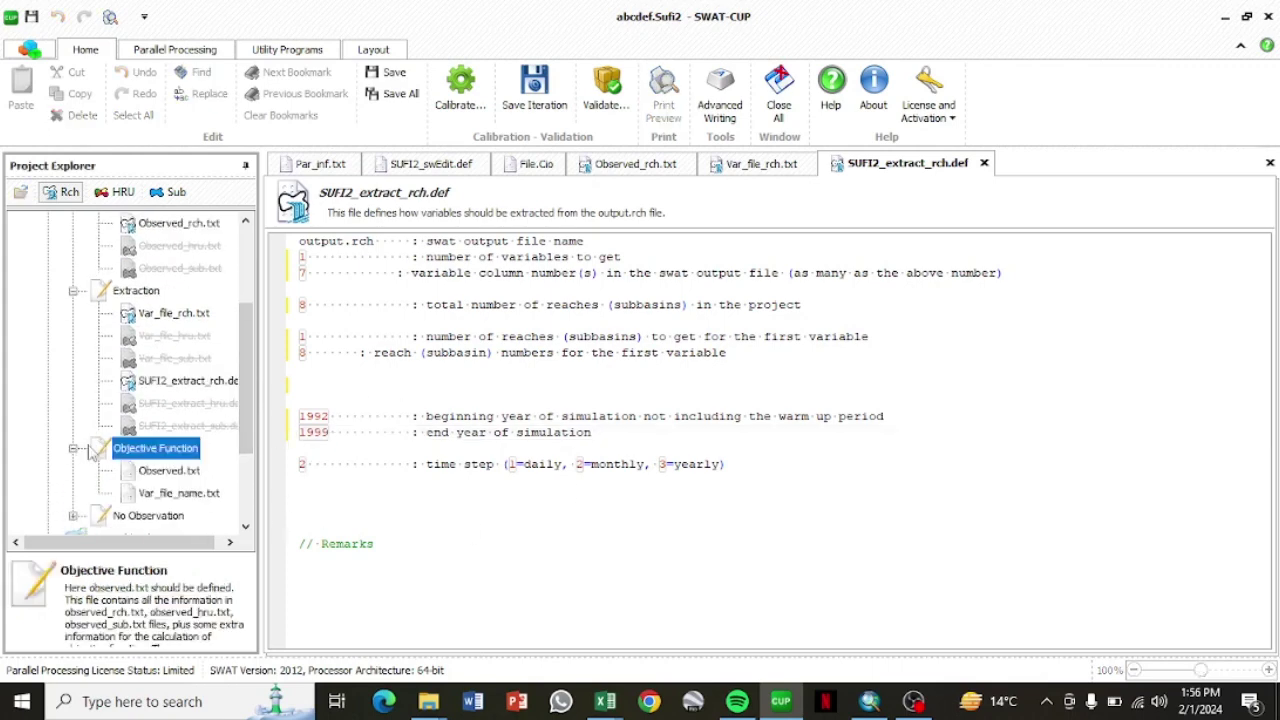
double_click(168, 471)
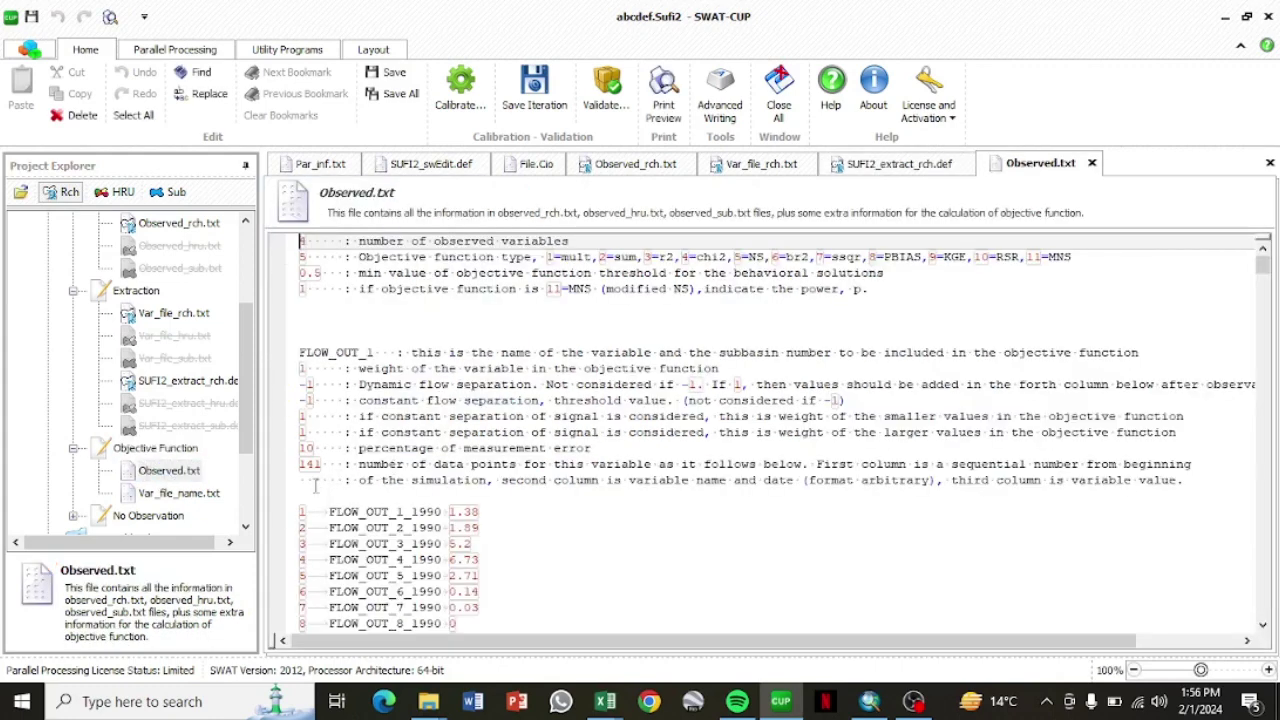
drag(300, 508, 487, 712)
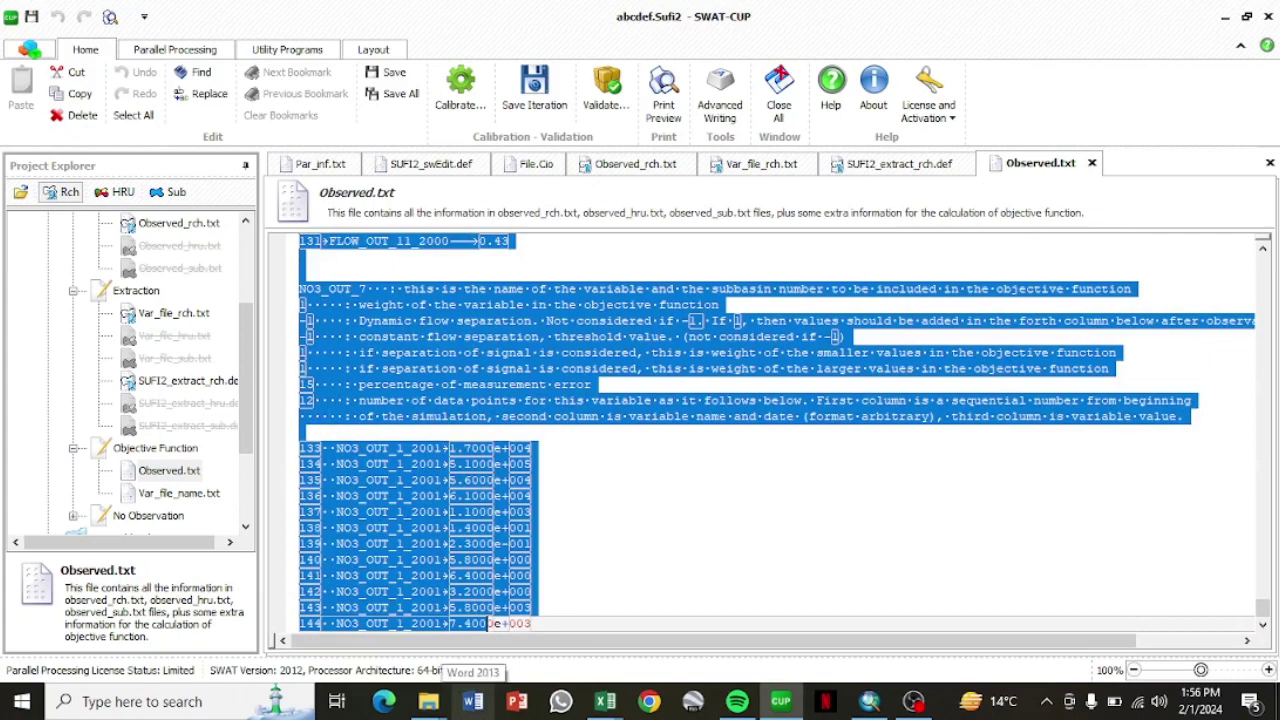
- Switch to the flow_ workbook in Excel and copy the monthly flow records in A1:C96
mouse_move(604, 701)
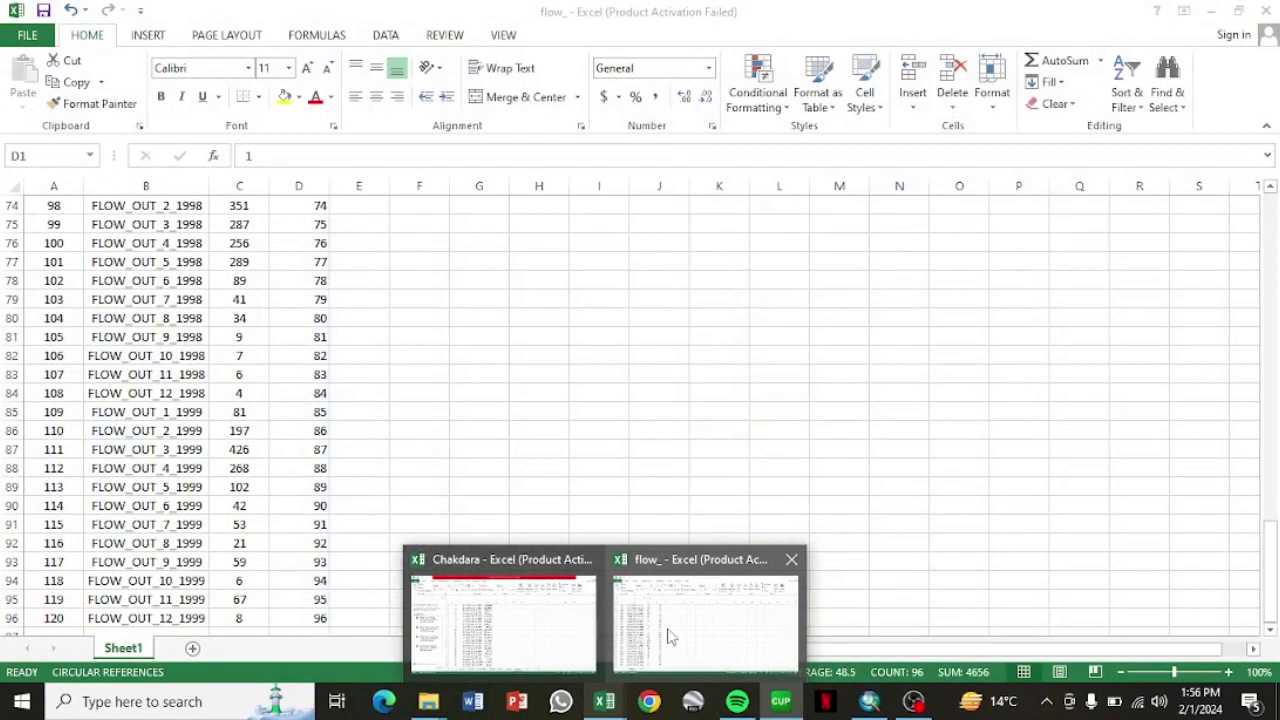
click(670, 637)
key(ctrl+shift+Down)
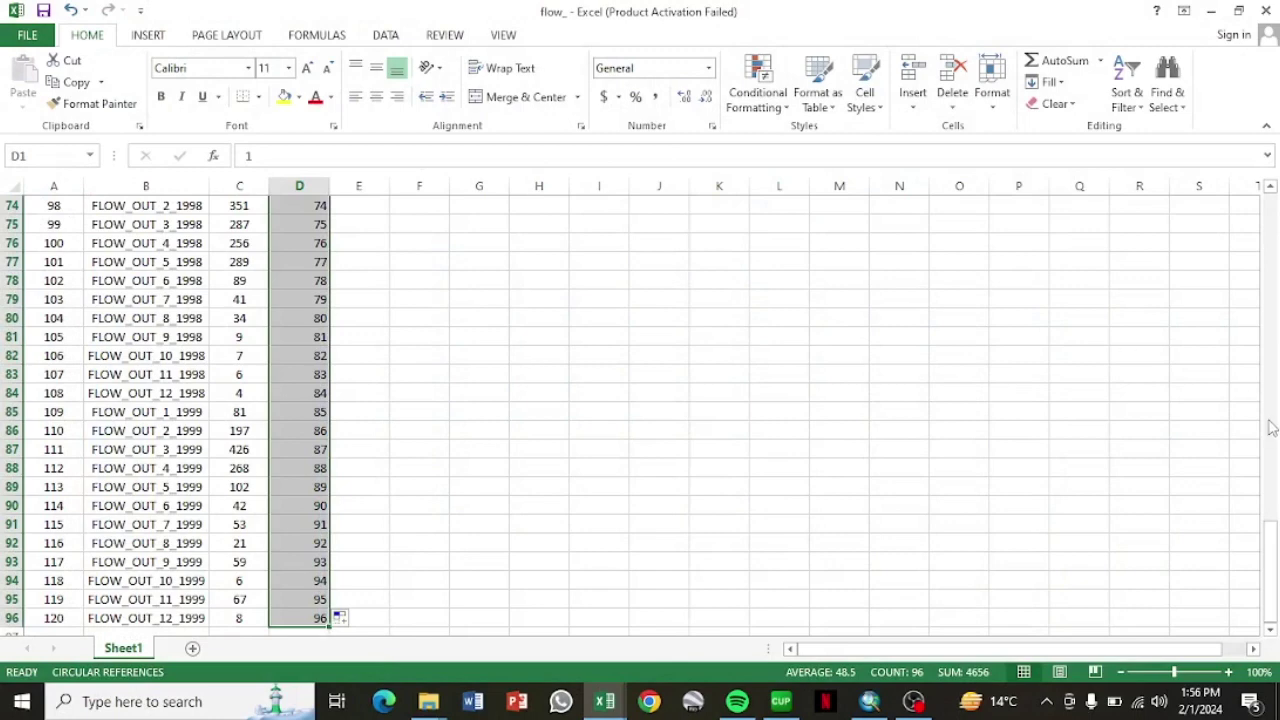
drag(1270, 568, 1270, 244)
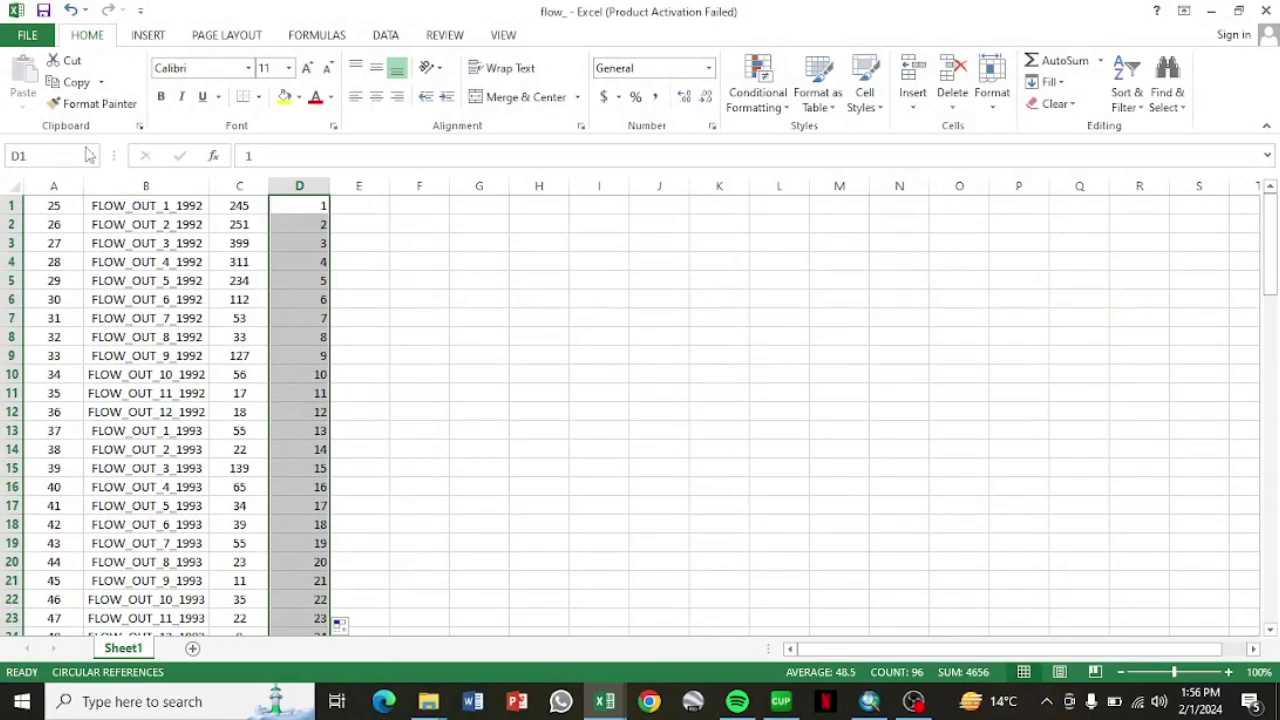
click(37, 208)
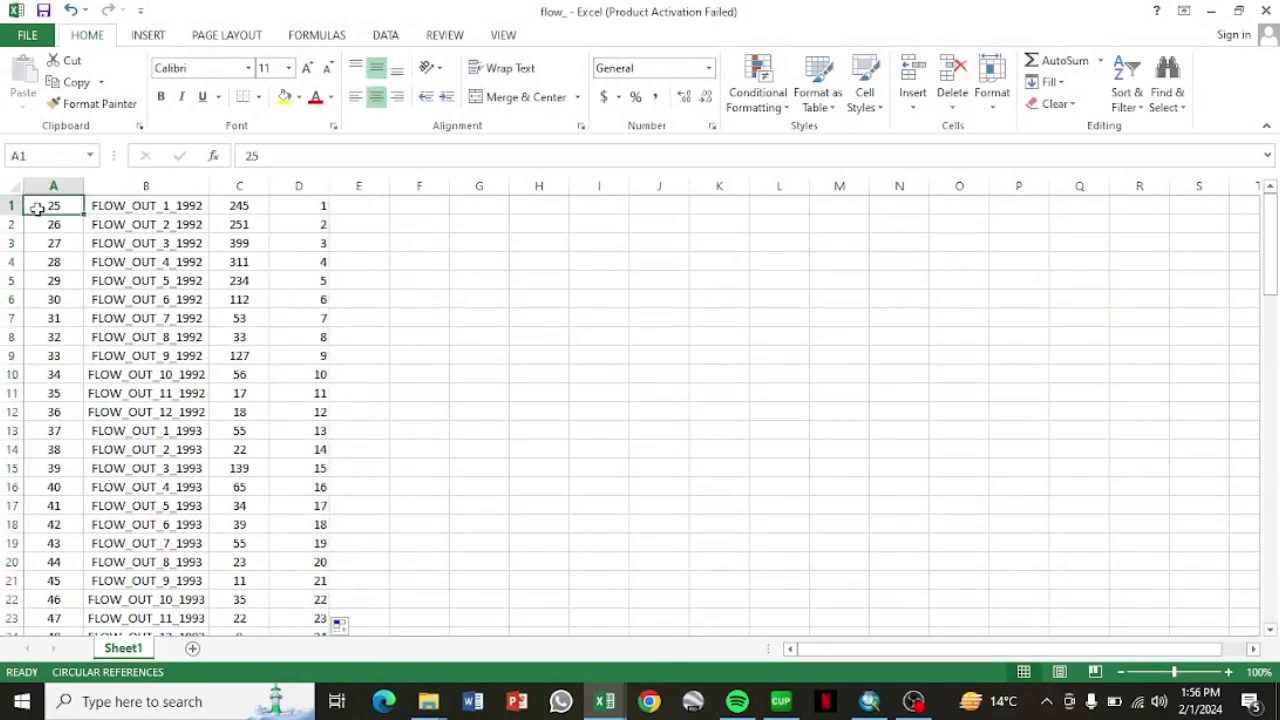
drag(33, 207, 221, 209)
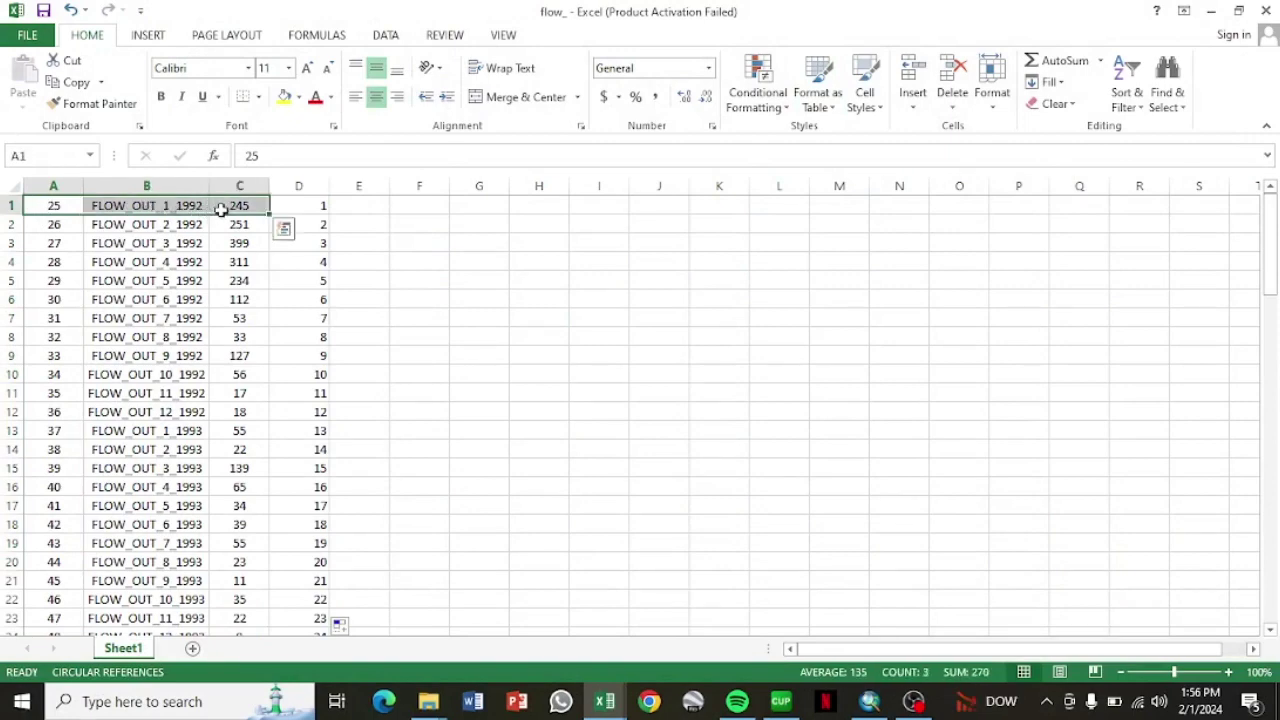
key(ctrl+shift+Down)
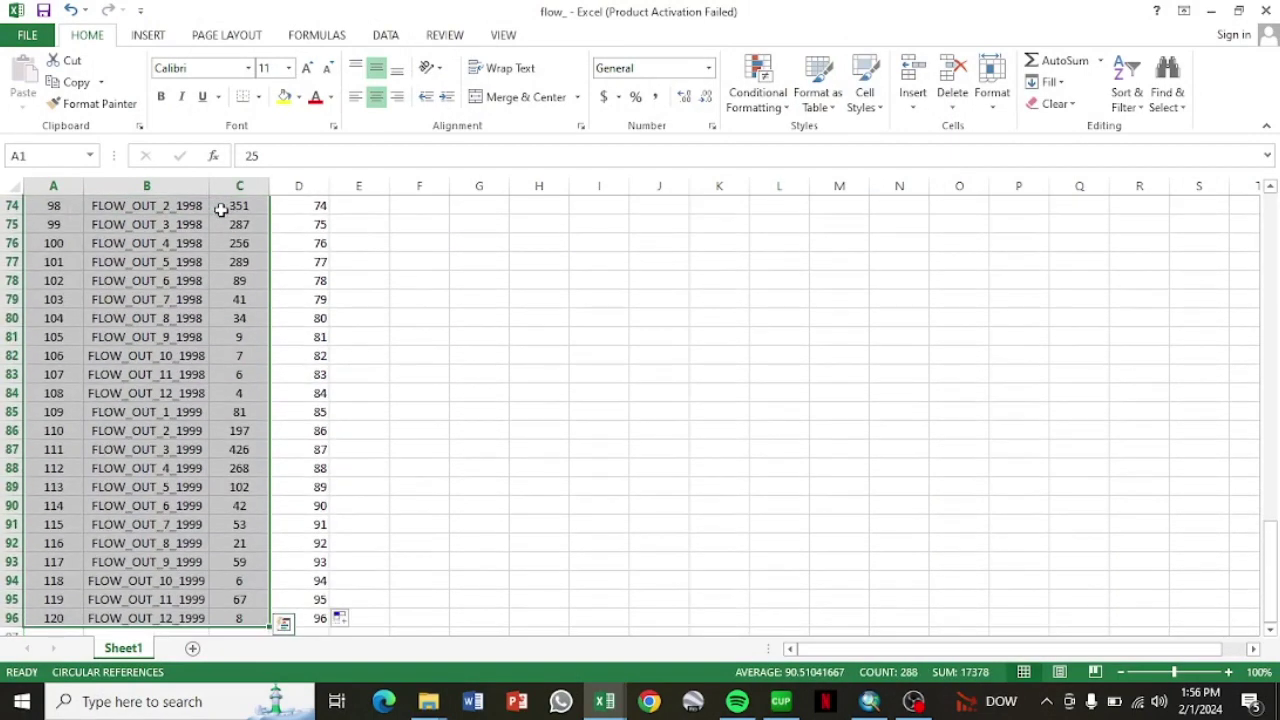
key(ctrl+c)
click(604, 701)
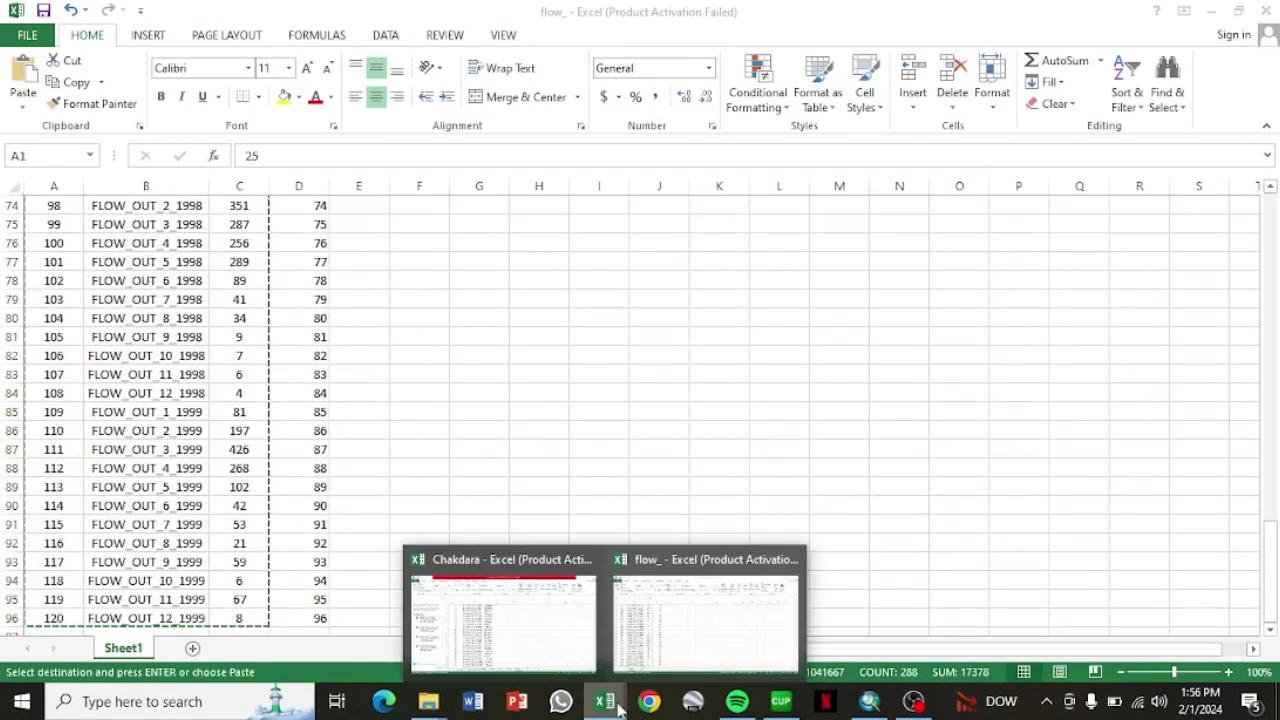
- Switch back to SWAT-CUP and replace the sample data rows in Observed.txt with the copied monthly flow records
click(781, 701)
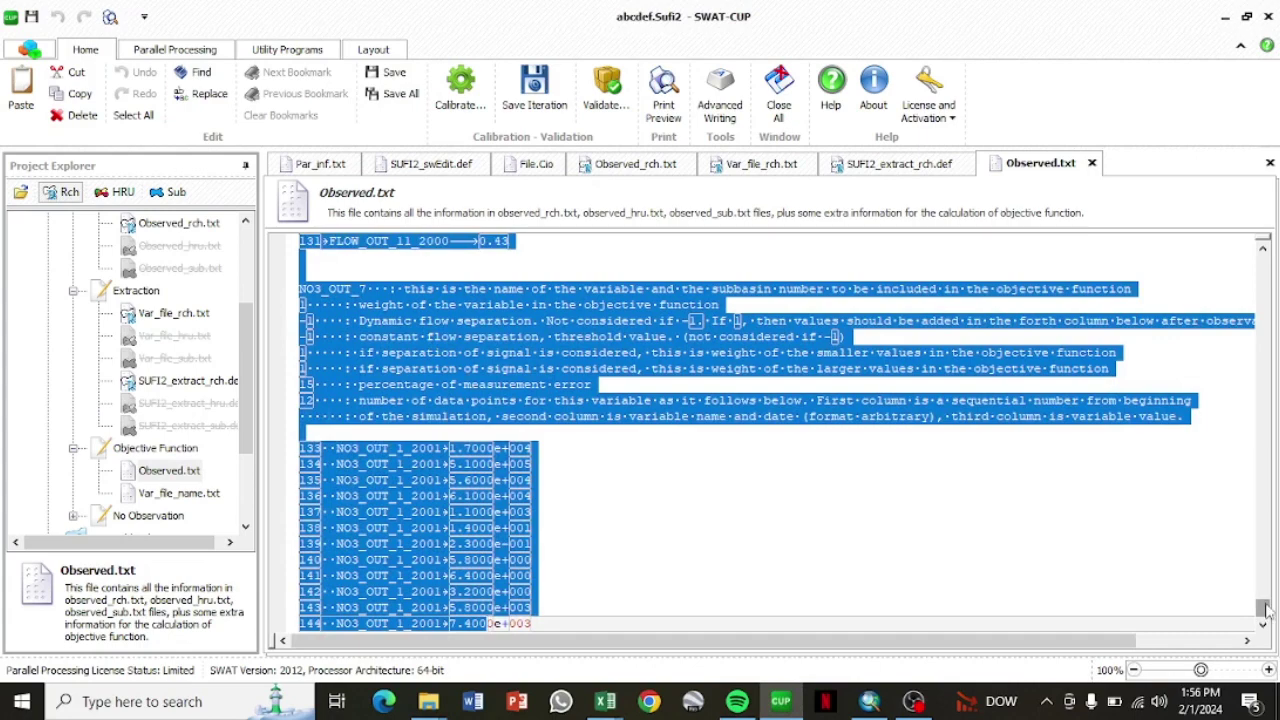
drag(1263, 608, 1251, 222)
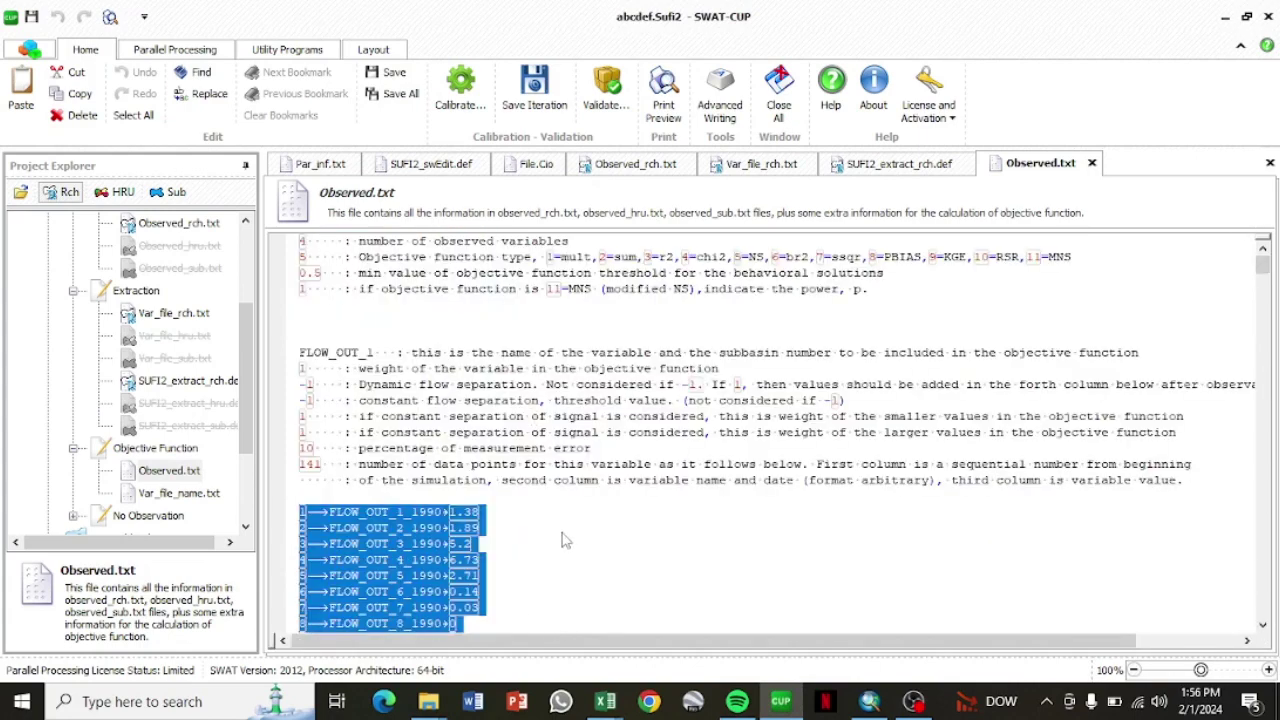
click(563, 530)
drag(292, 511, 715, 716)
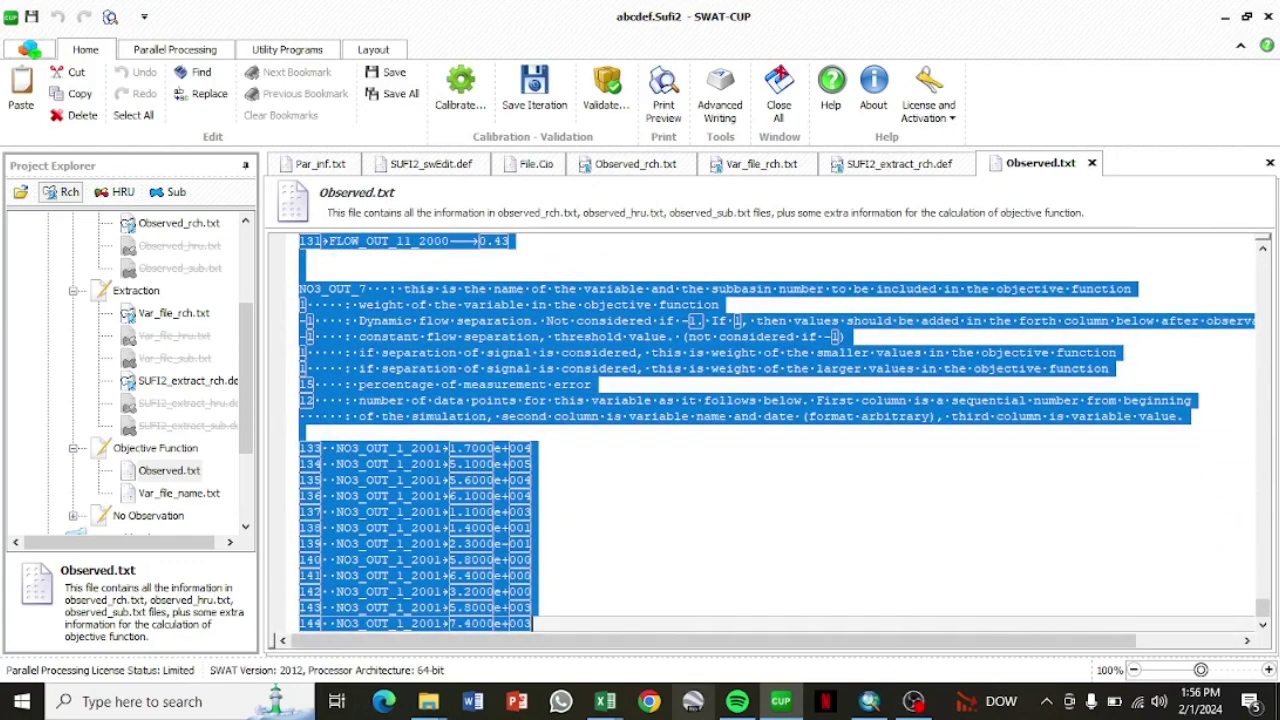
key(Delete)
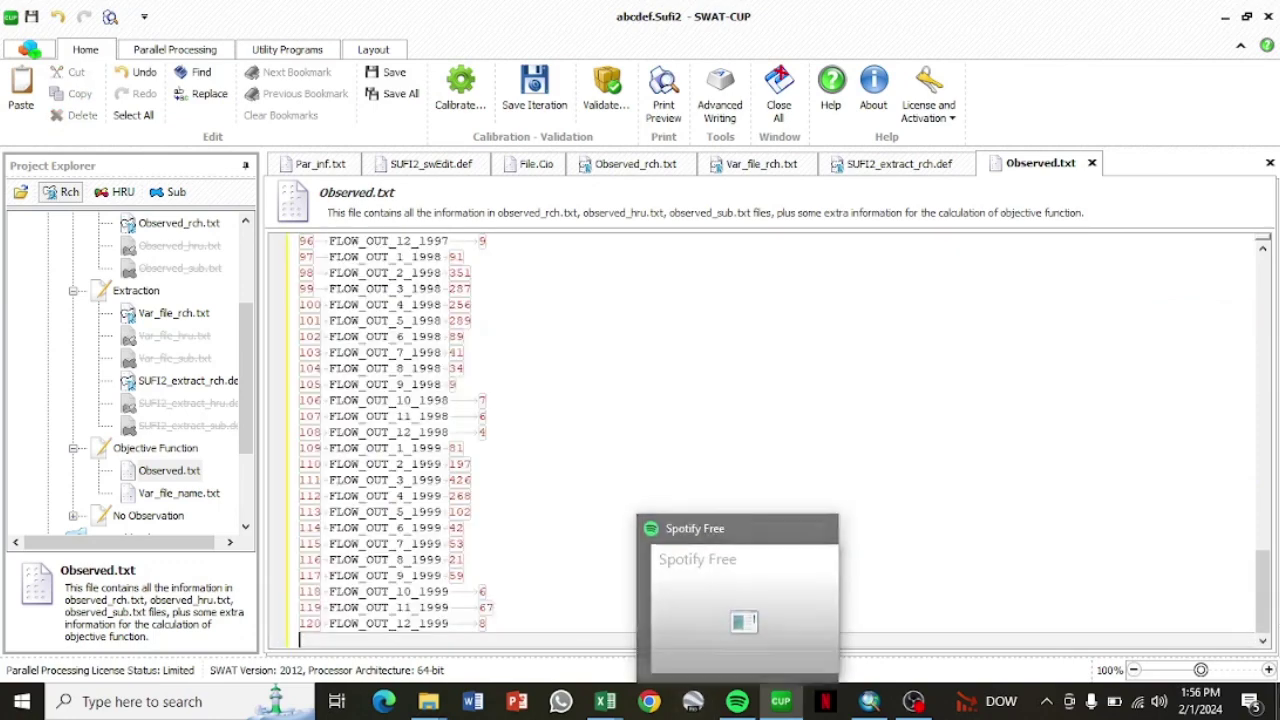
- Set the number of observed variables to 1 in Observed.txt and rename the flow variable to FLOW_OUT_8
drag(1264, 575, 1273, 265)
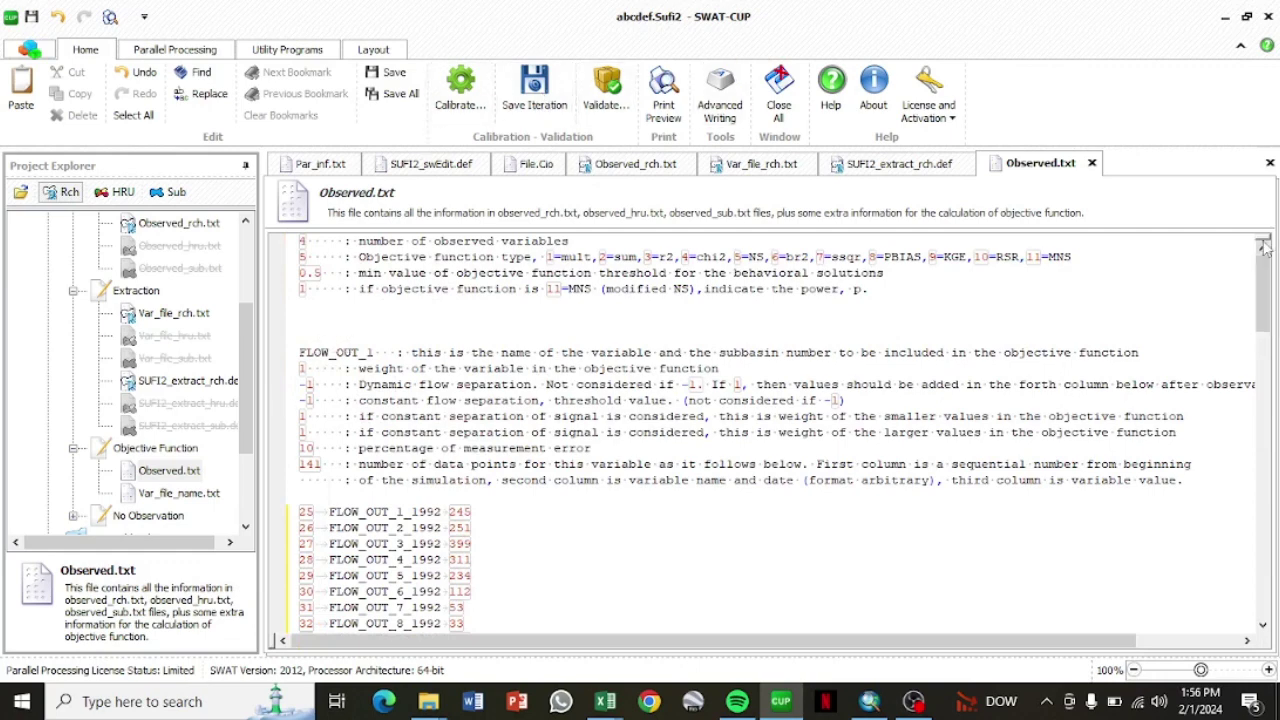
double_click(305, 241)
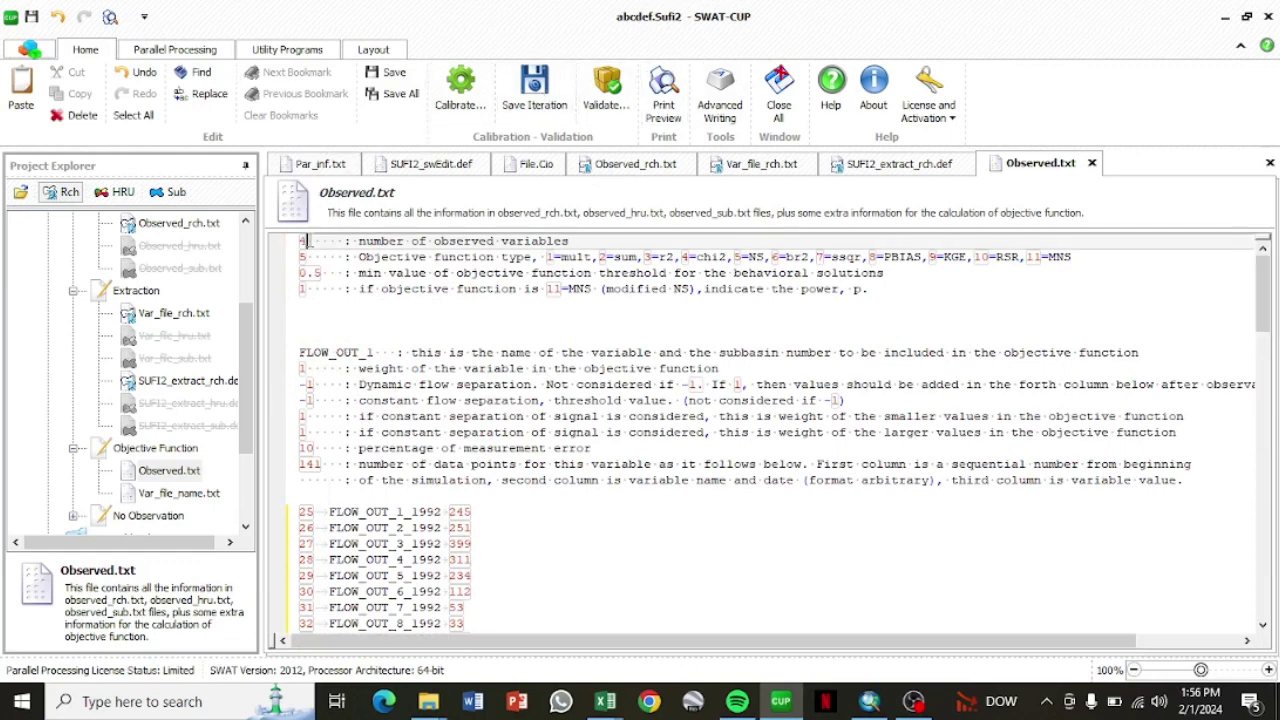
text(1)
click(372, 353)
key(BackSpace)
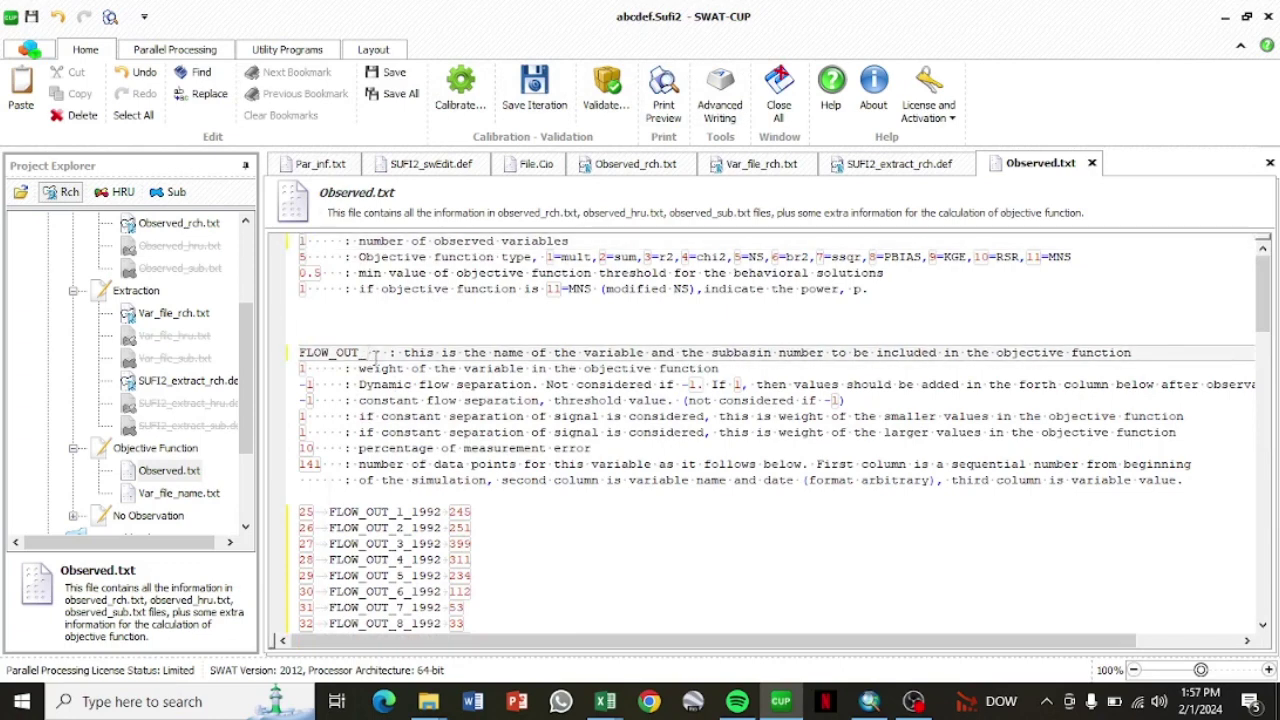
text(8)
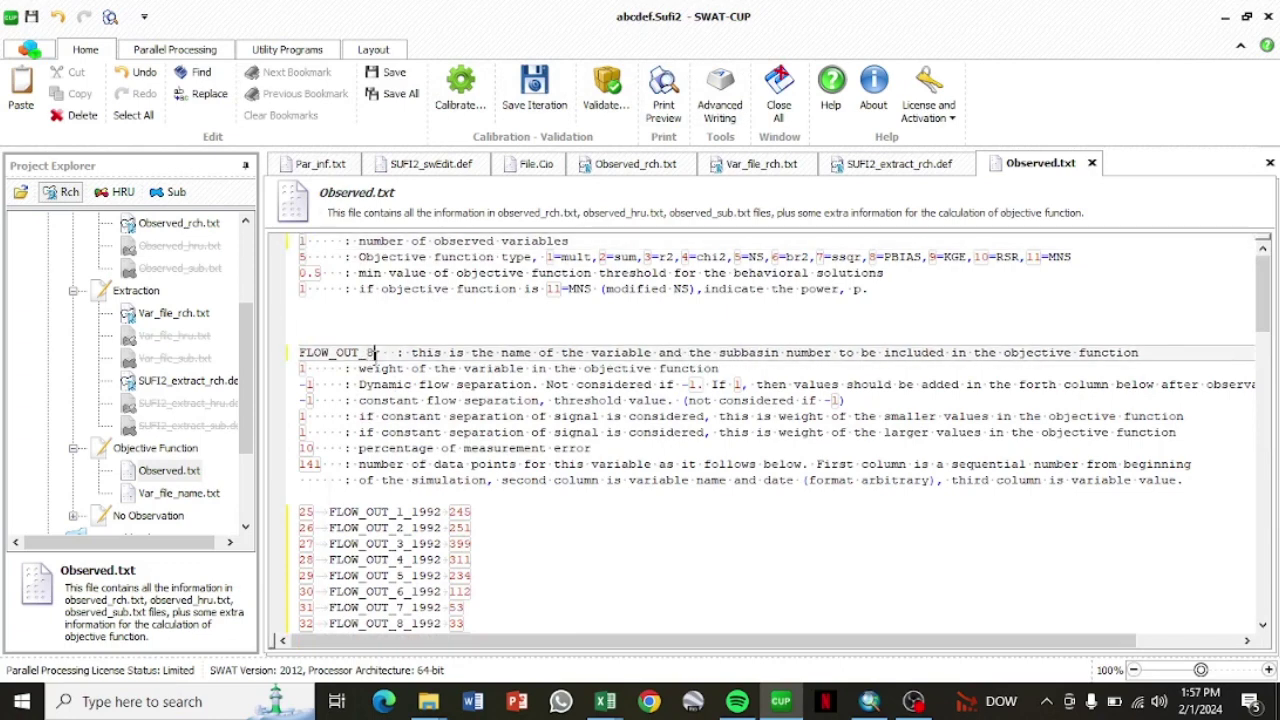
- Set the number of data points for the flow variable to 96 in Observed.txt
click(320, 464)
key(BackSpace)
key(BackSpace)
key(BackSpace)
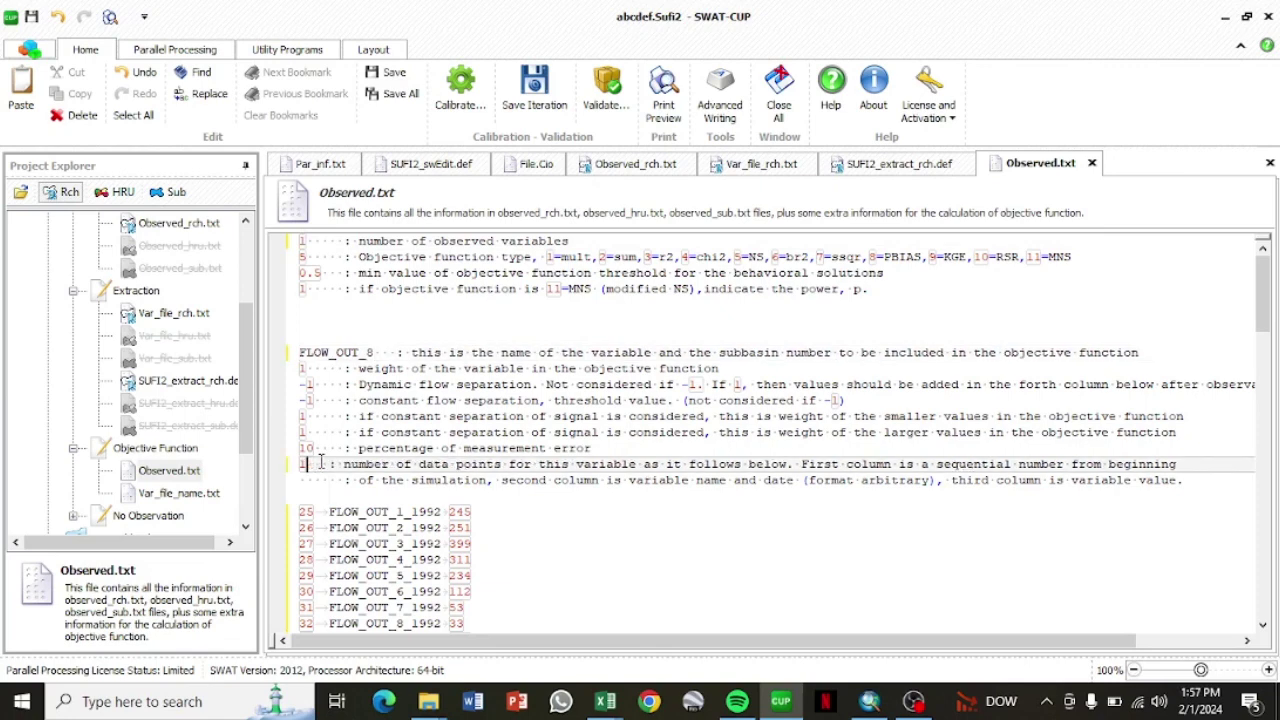
text(96)
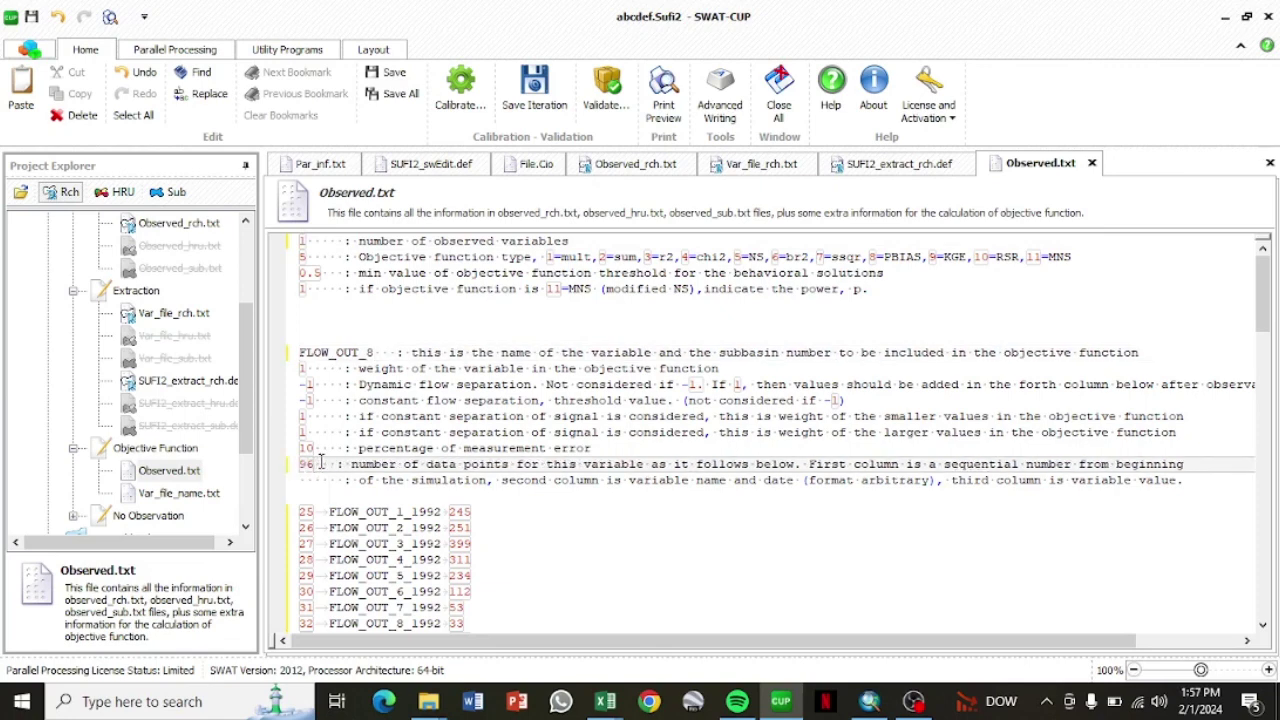
- Open Var_file_name.txt from the Objective Function inputs and reduce its list to the single entry FLOW_OUT_8.txt
drag(244, 402, 245, 432)
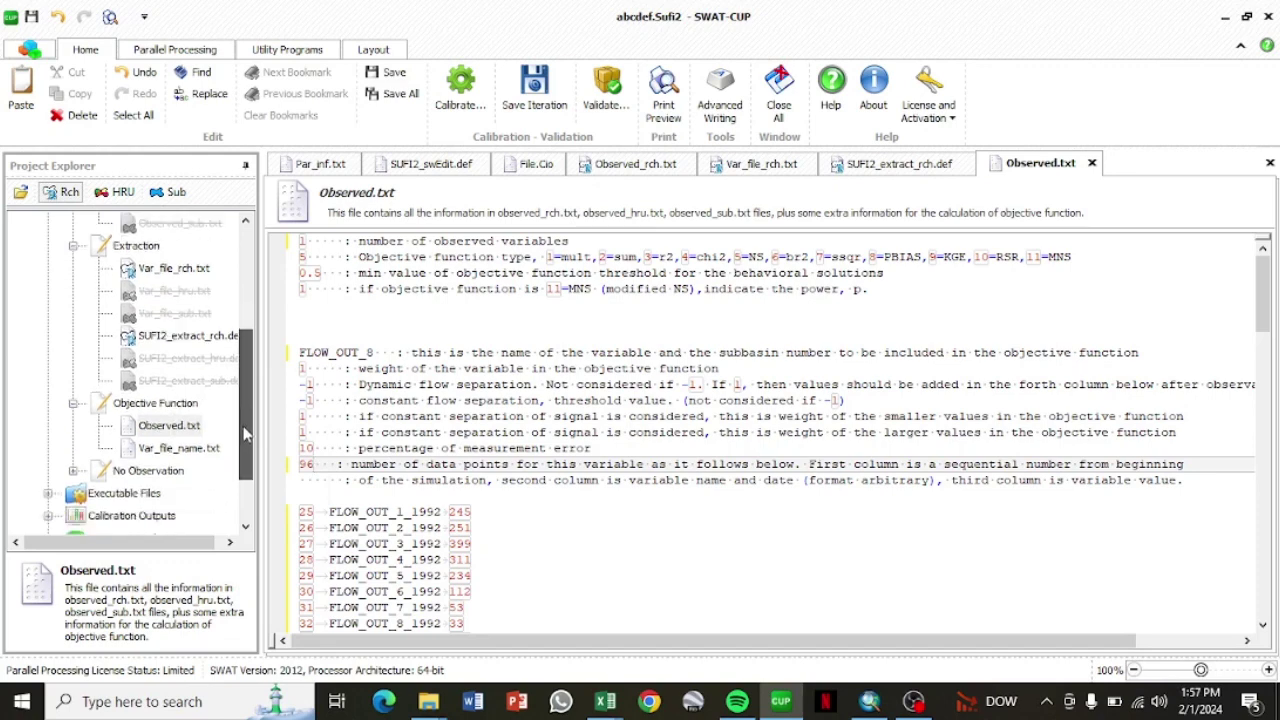
double_click(197, 427)
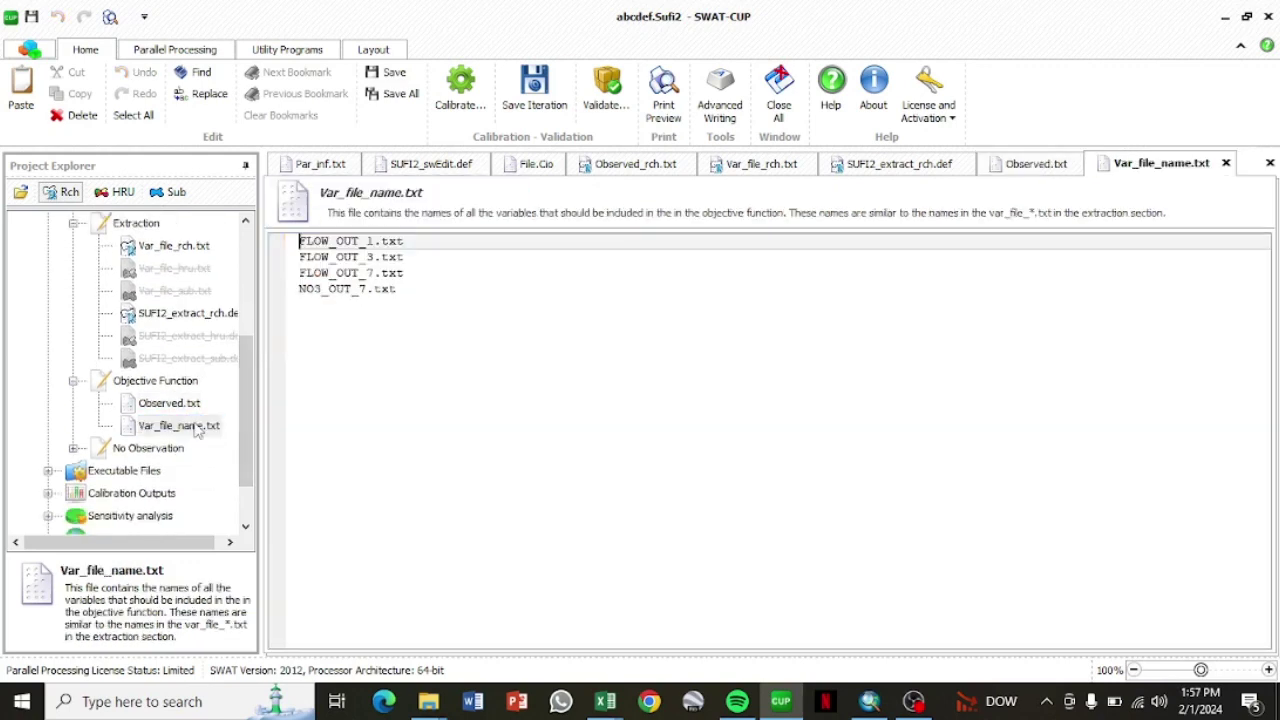
drag(405, 290, 288, 260)
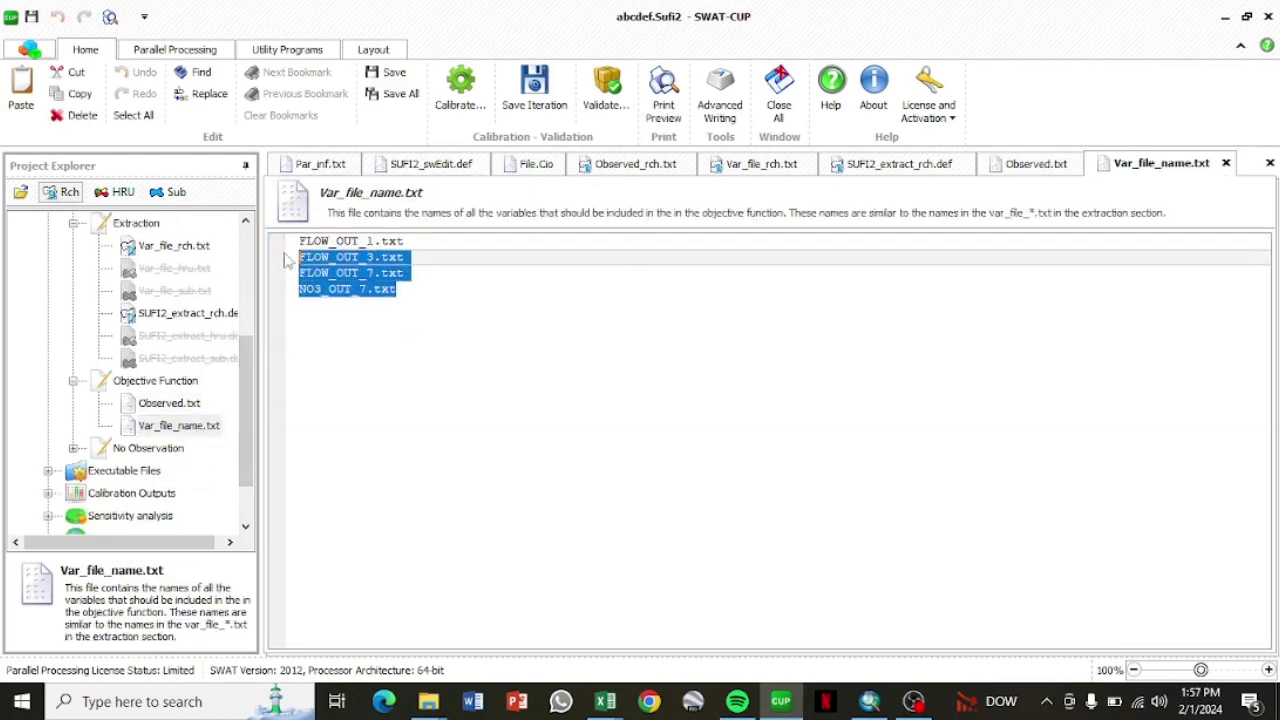
key(Delete)
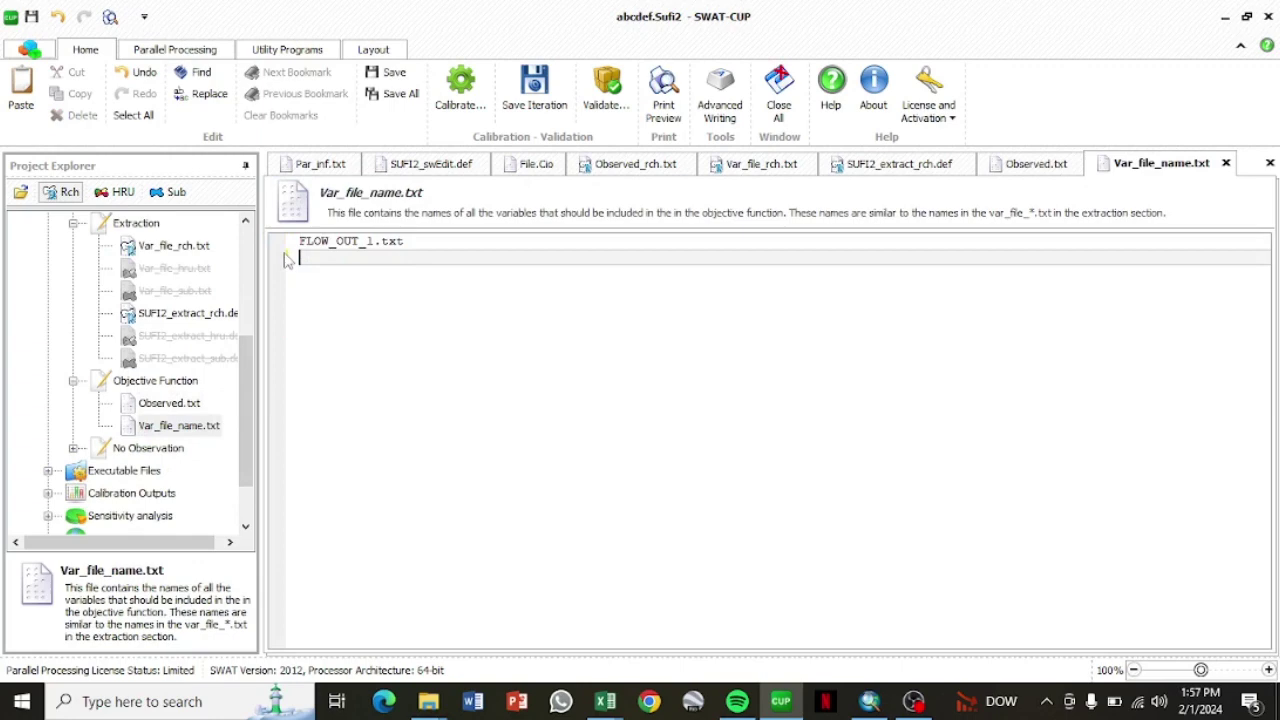
click(372, 241)
key(BackSpace)
text(8)
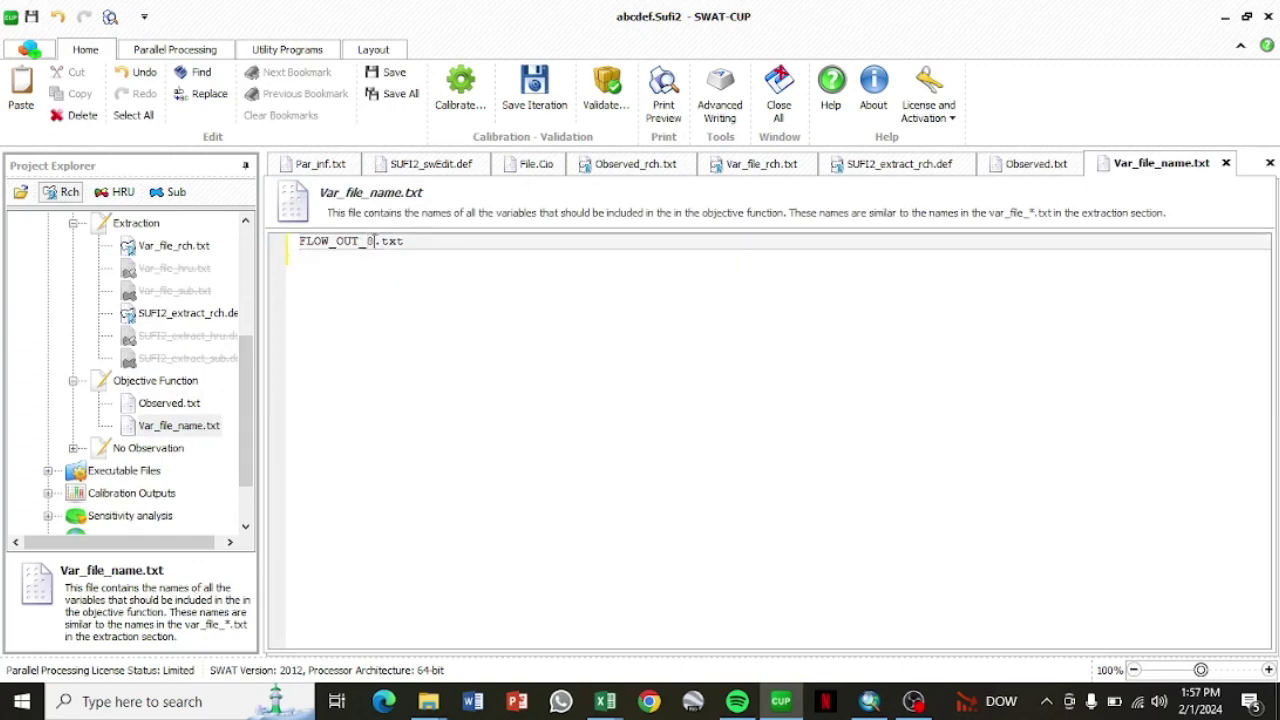
- Open Extract_rch_No_Obs.def from the No Observation inputs and set the number of variables to get to 1
click(73, 448)
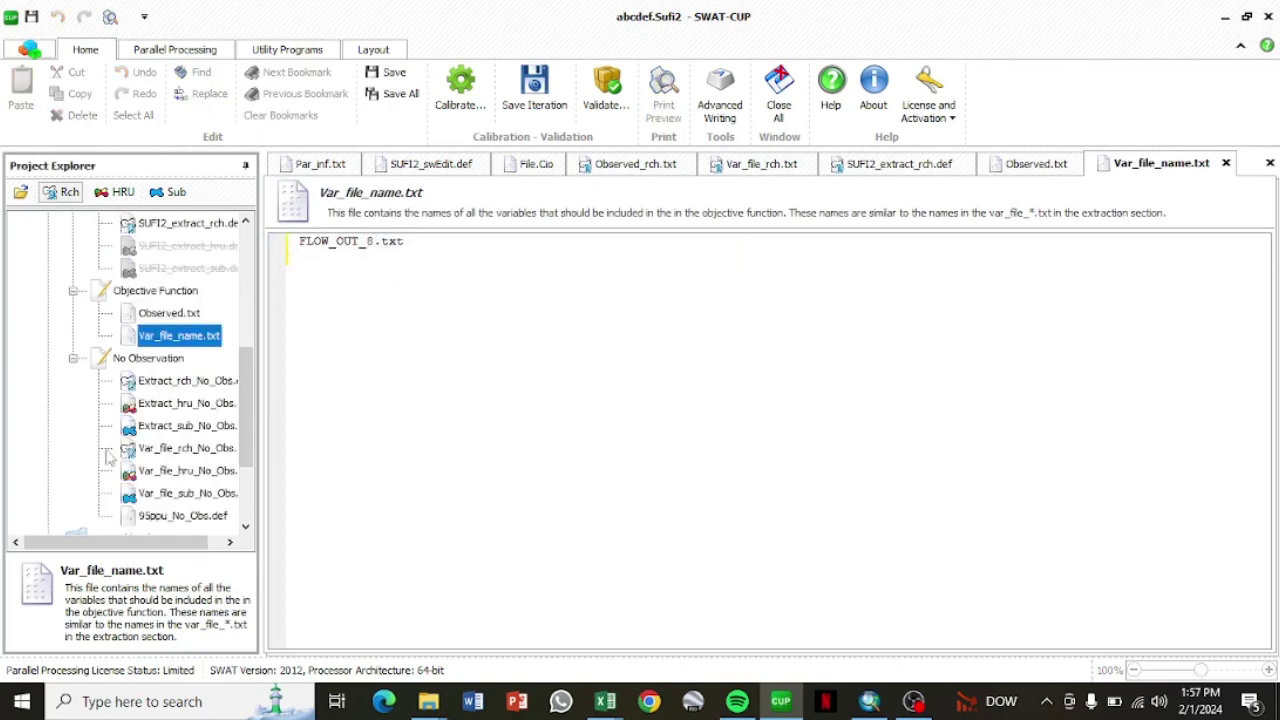
click(183, 387)
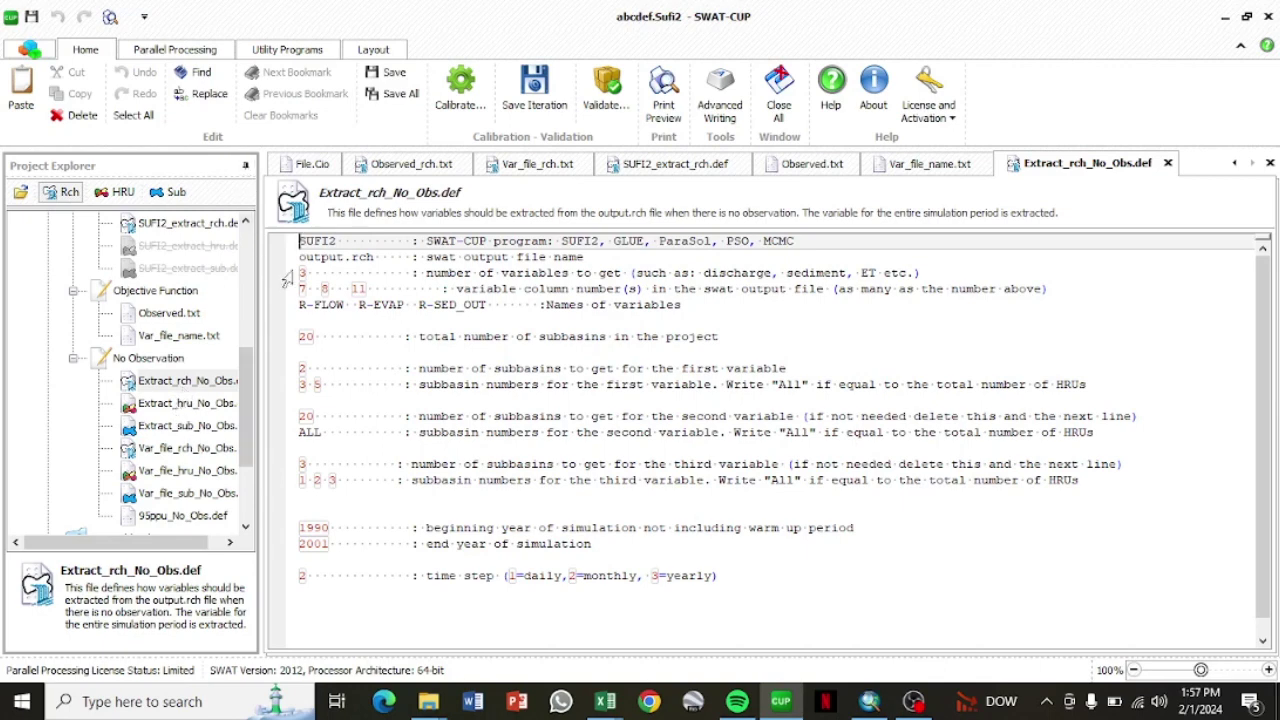
click(309, 273)
key(BackSpace)
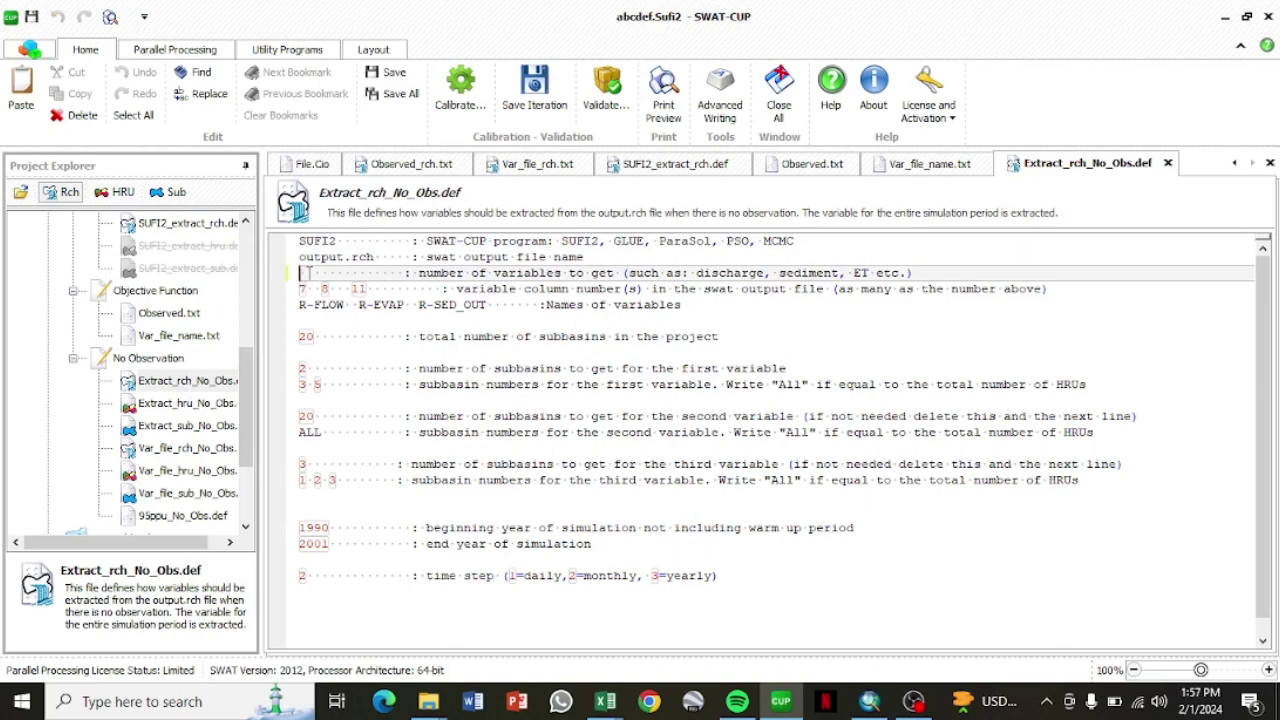
text(1)
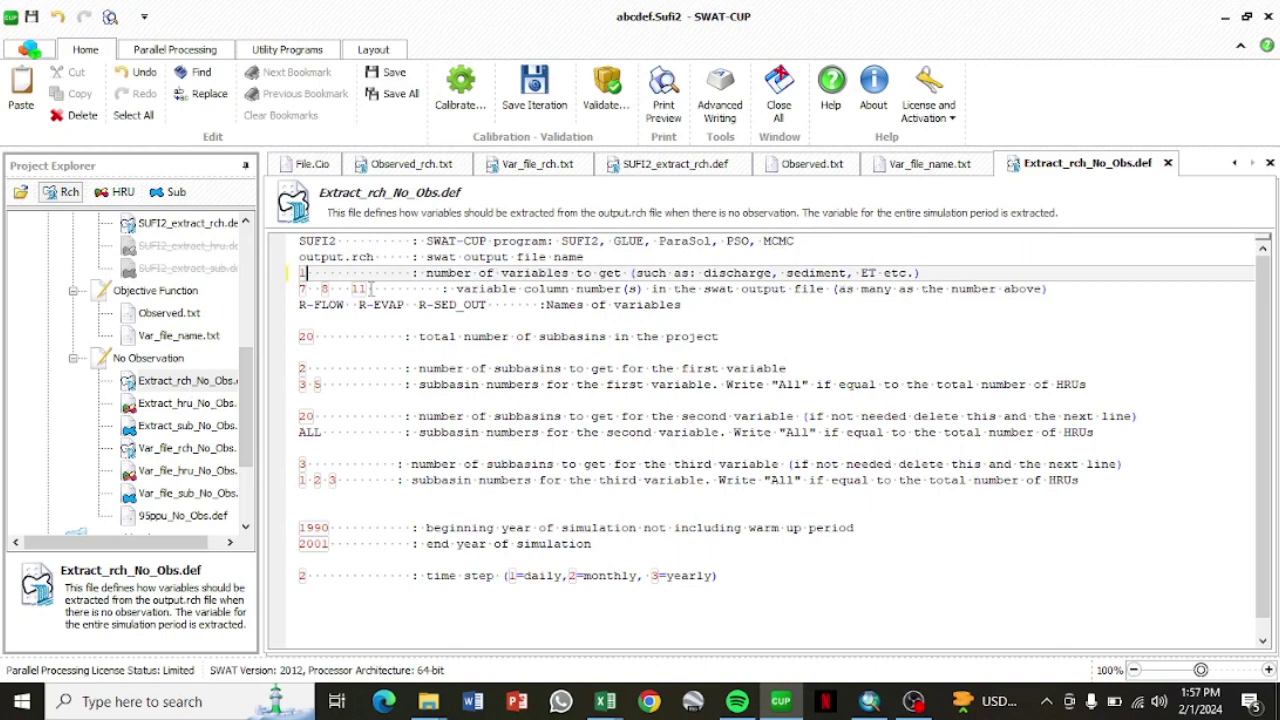
- Keep only variable column 7 and the name R-FLOW, removing the other column numbers, R-EVAP and R-SED_OUT
click(370, 289)
key(BackSpace)
key(BackSpace)
key(BackSpace)
key(BackSpace)
key(BackSpace)
key(BackSpace)
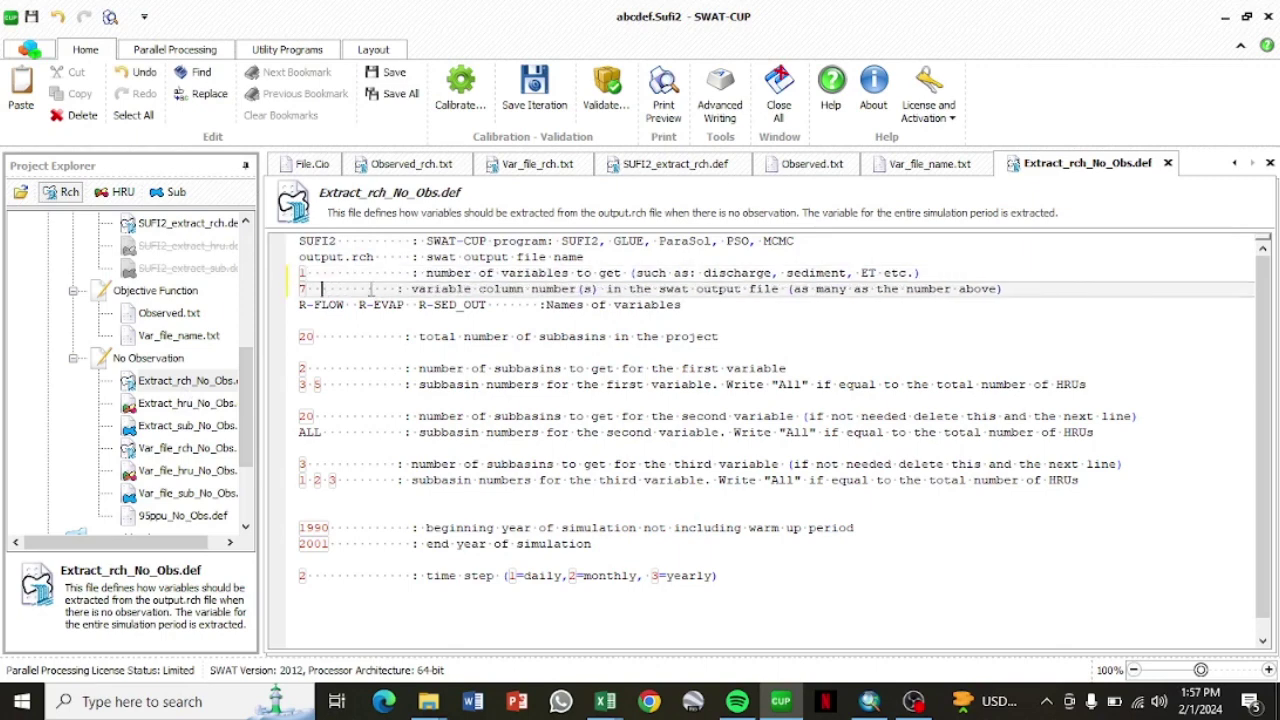
drag(487, 305, 360, 305)
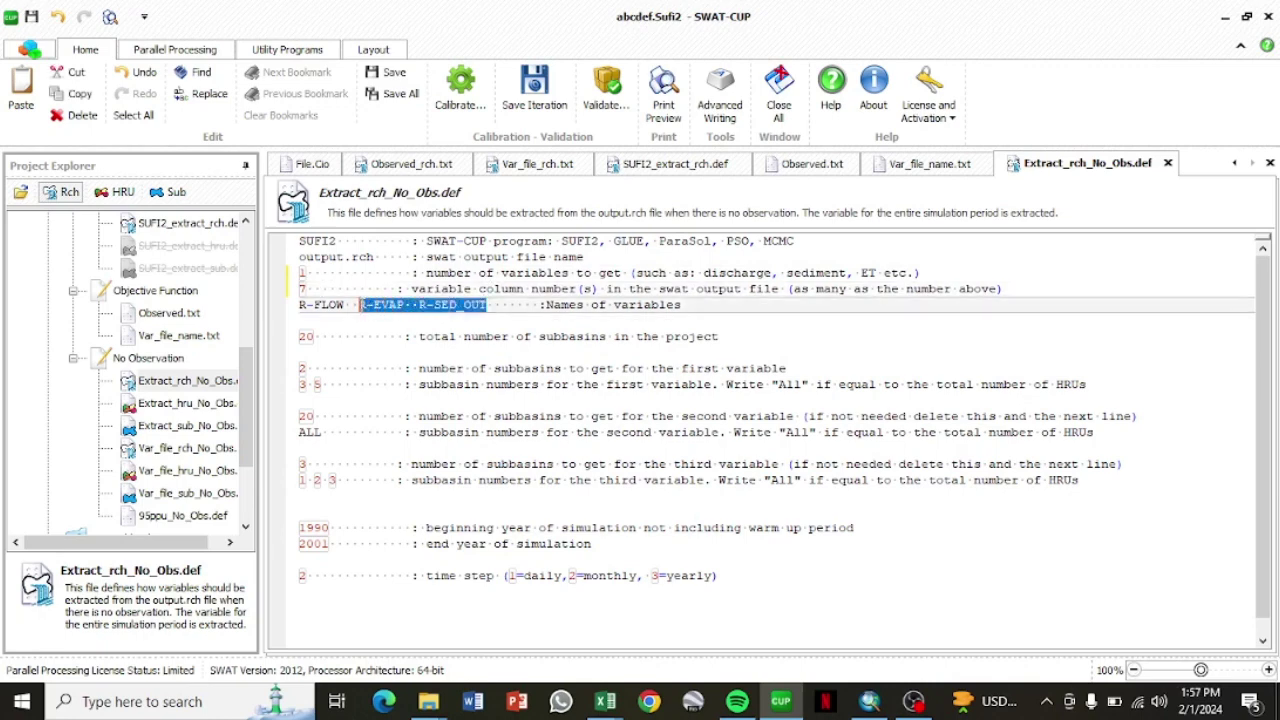
key(BackSpace)
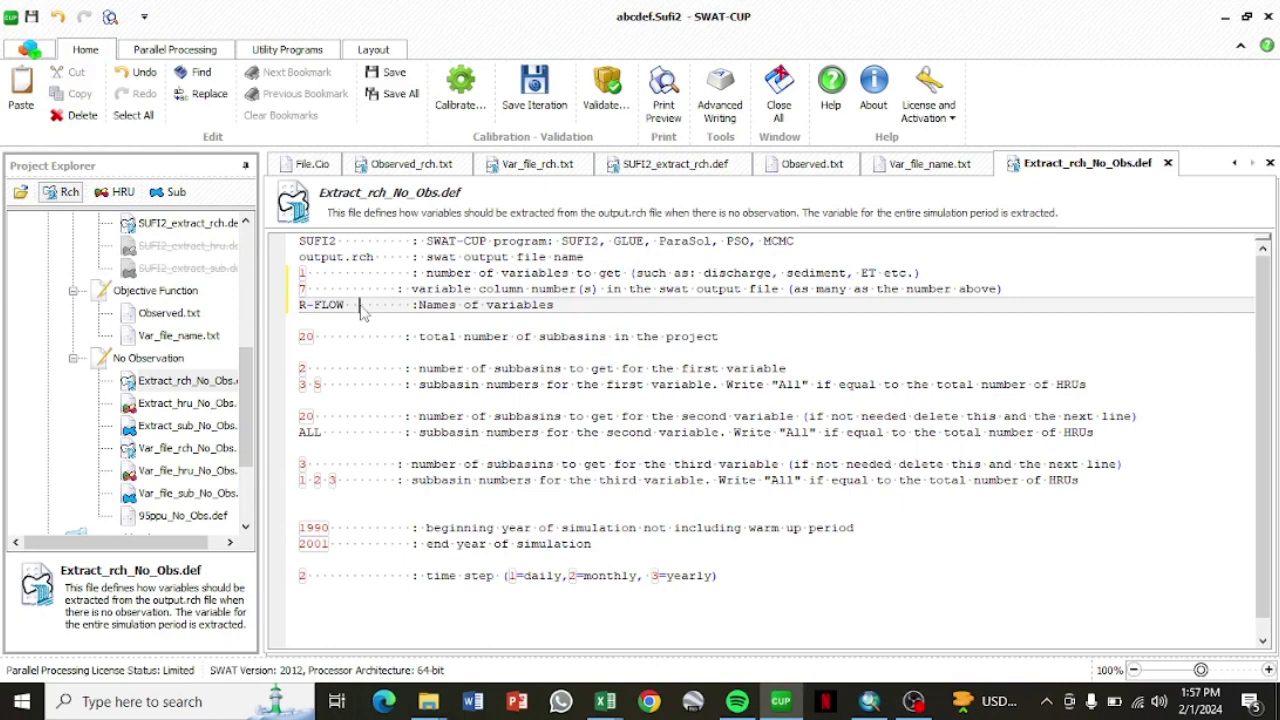
- Set the total number of subbasins to 8 and the number of subbasins to get for the first variable to 8
click(317, 337)
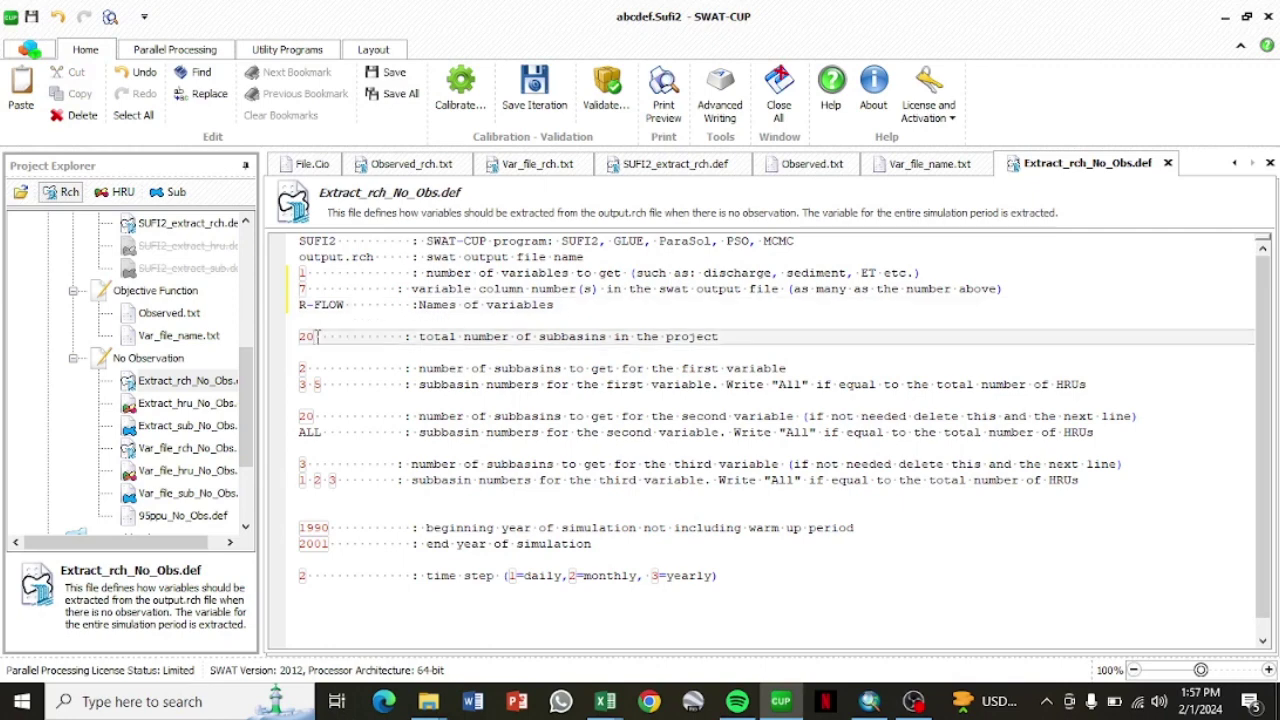
key(BackSpace)
key(BackSpace)
text(3)
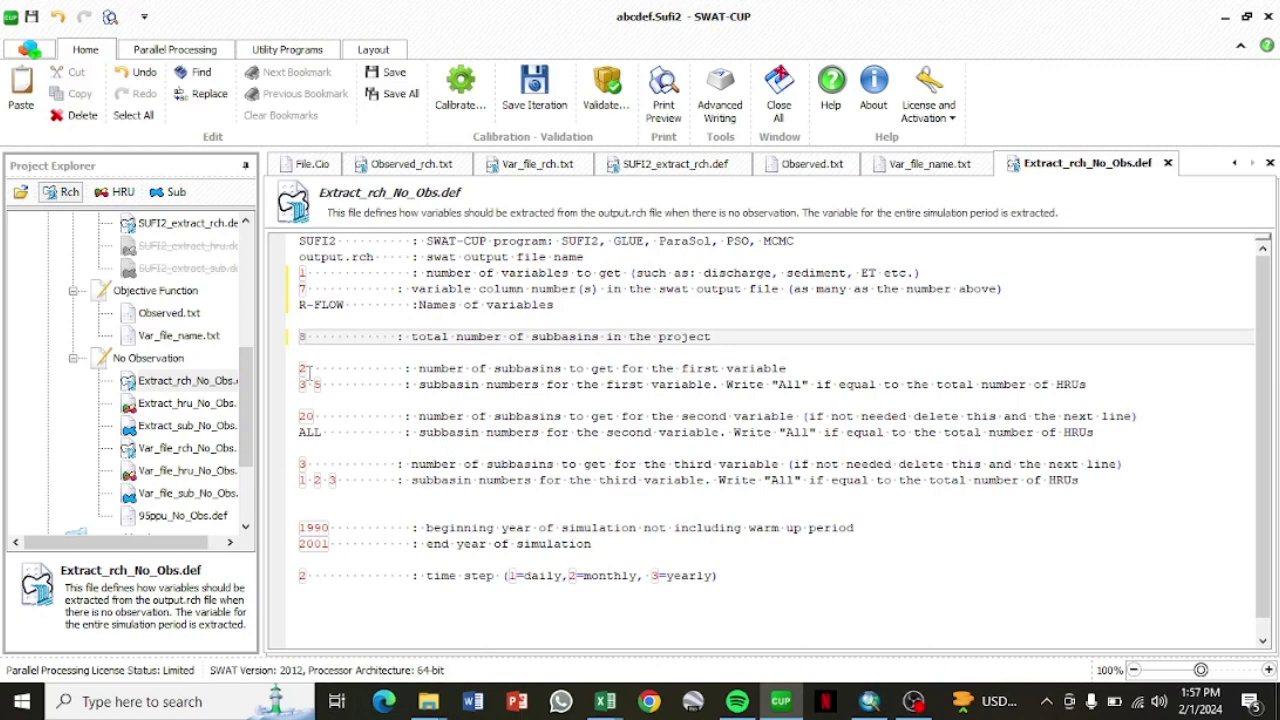
click(308, 370)
key(BackSpace)
text(1)
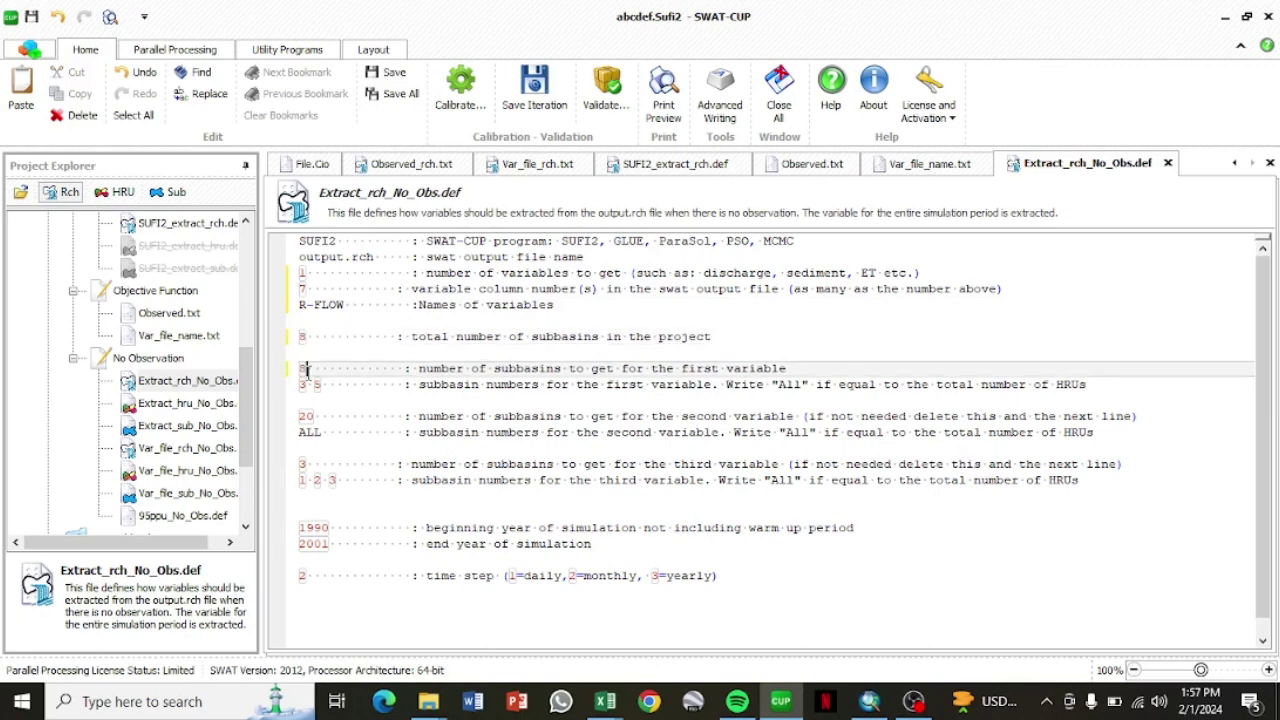
- Set the first variable's subbasin number to 1 and delete the lines for the second and third variables
click(321, 386)
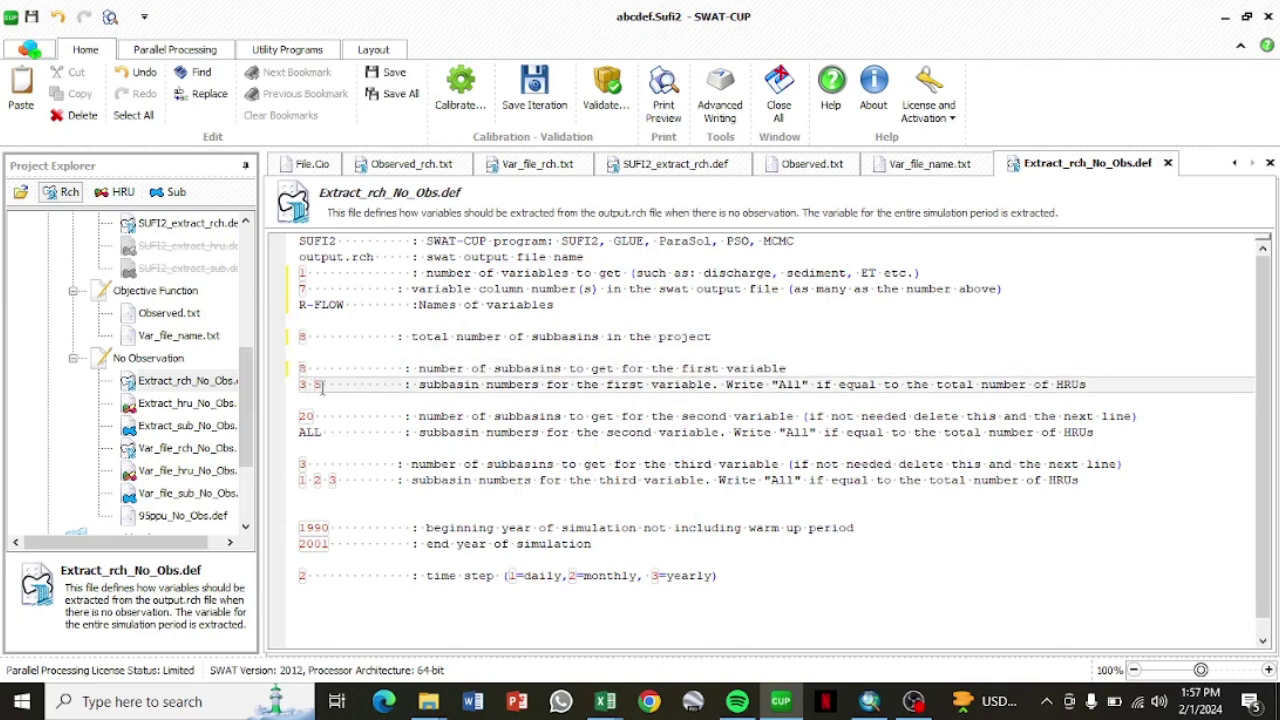
key(BackSpace)
key(BackSpace)
key(BackSpace)
text(1)
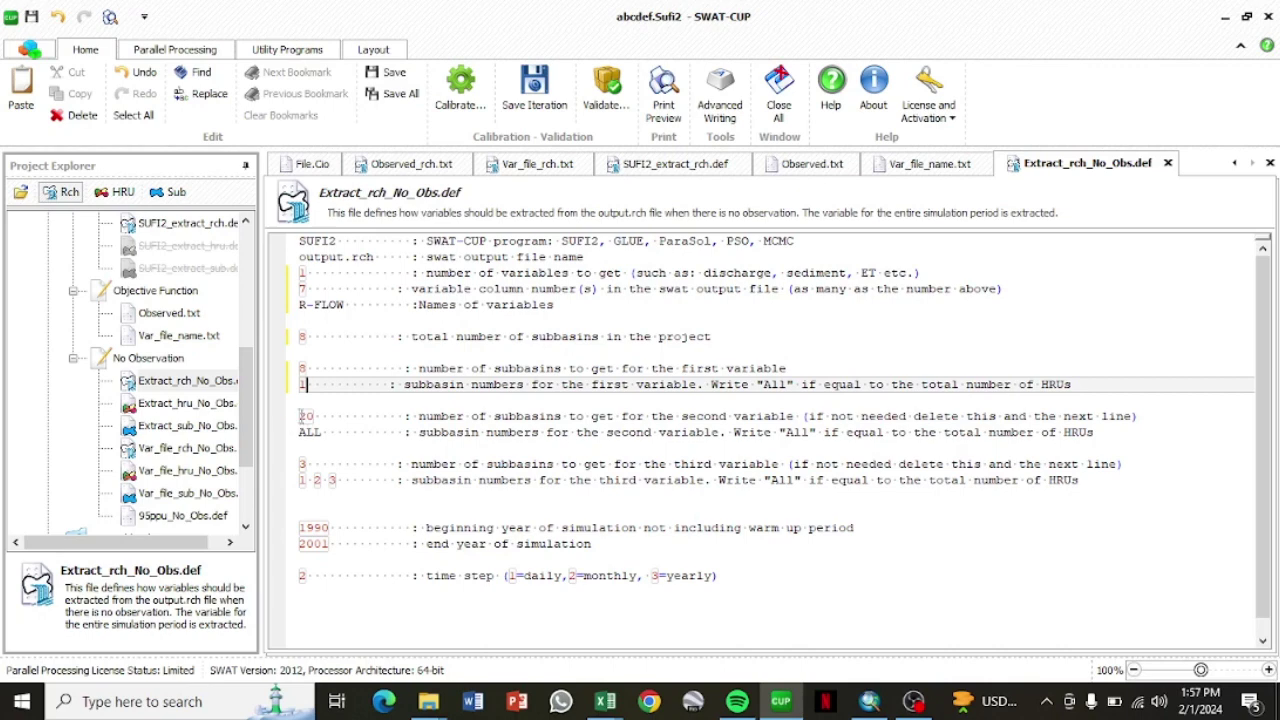
click(300, 418)
drag(300, 418, 1180, 482)
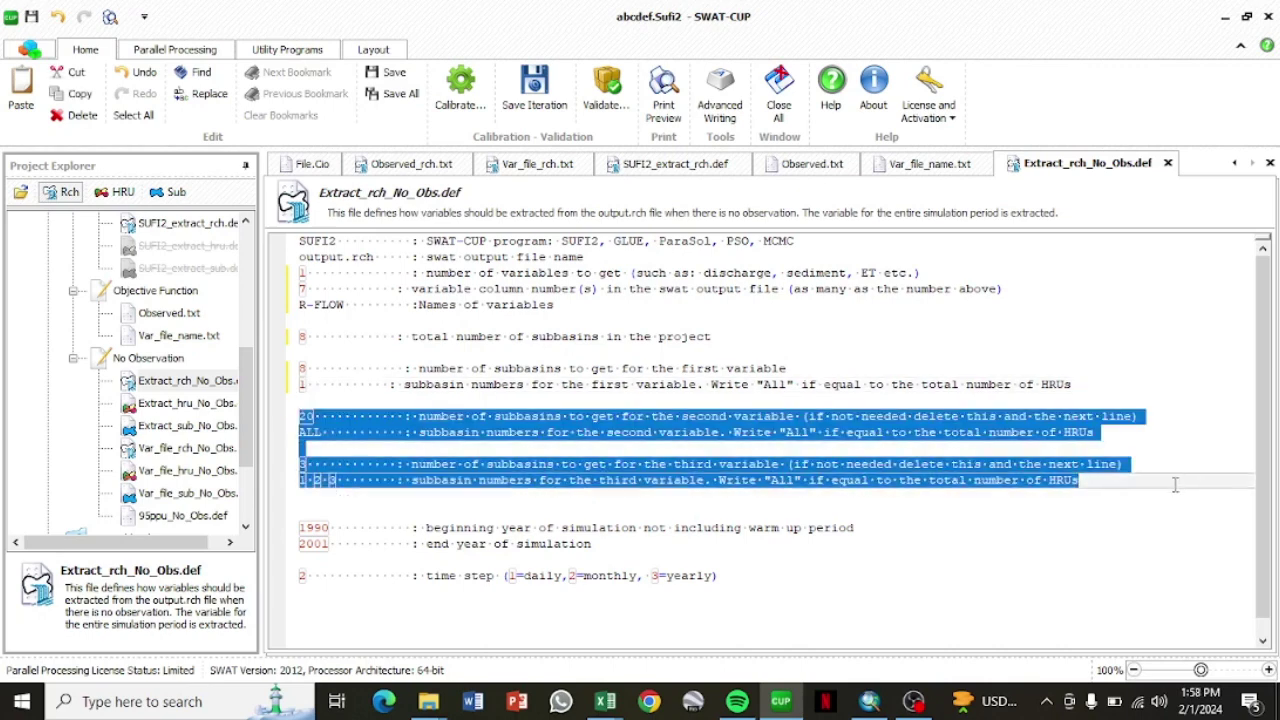
key(Delete)
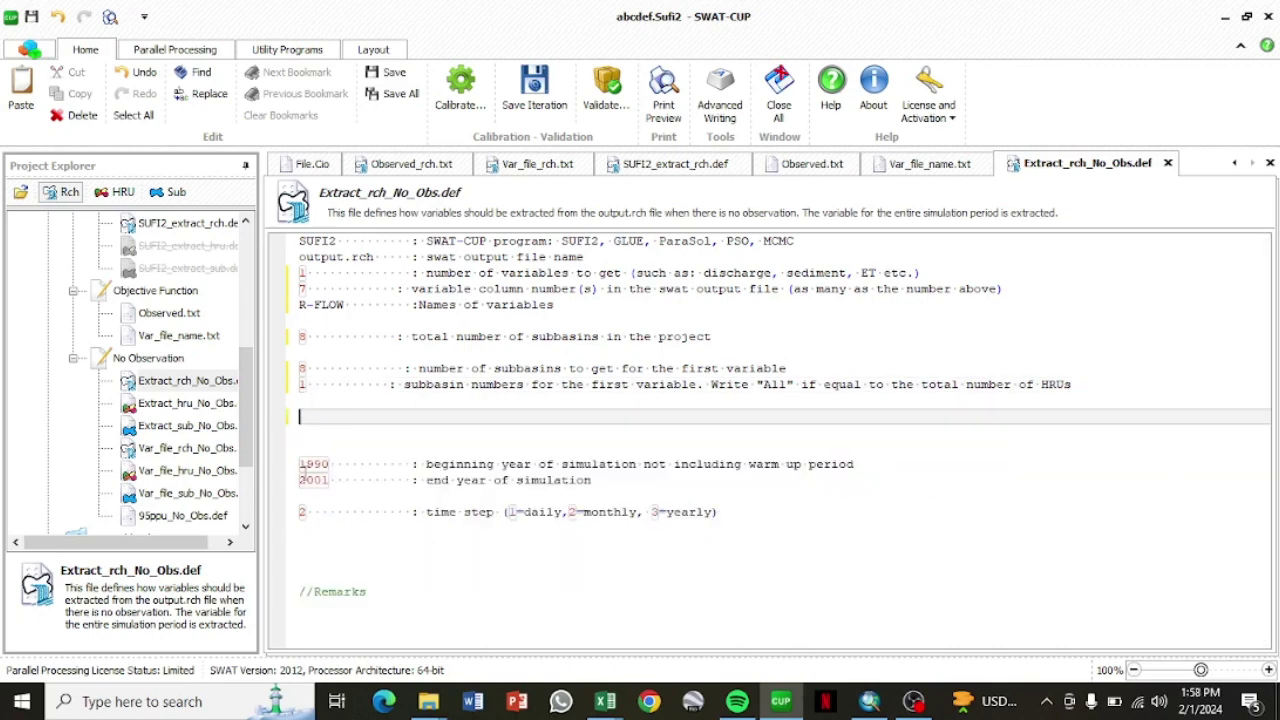
- Set the end year of simulation to 1999 in Extract_rch_No_Obs.def
click(329, 481)
key(BackSpace)
key(BackSpace)
key(BackSpace)
key(BackSpace)
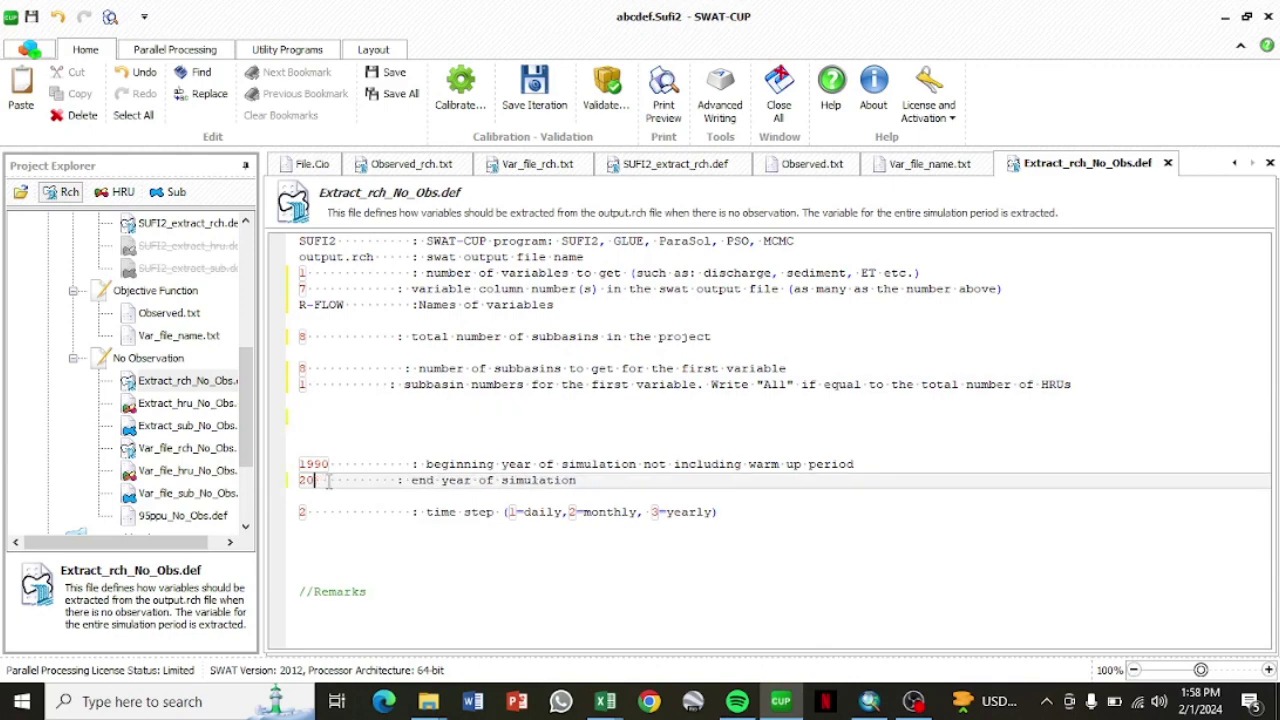
text(1999)
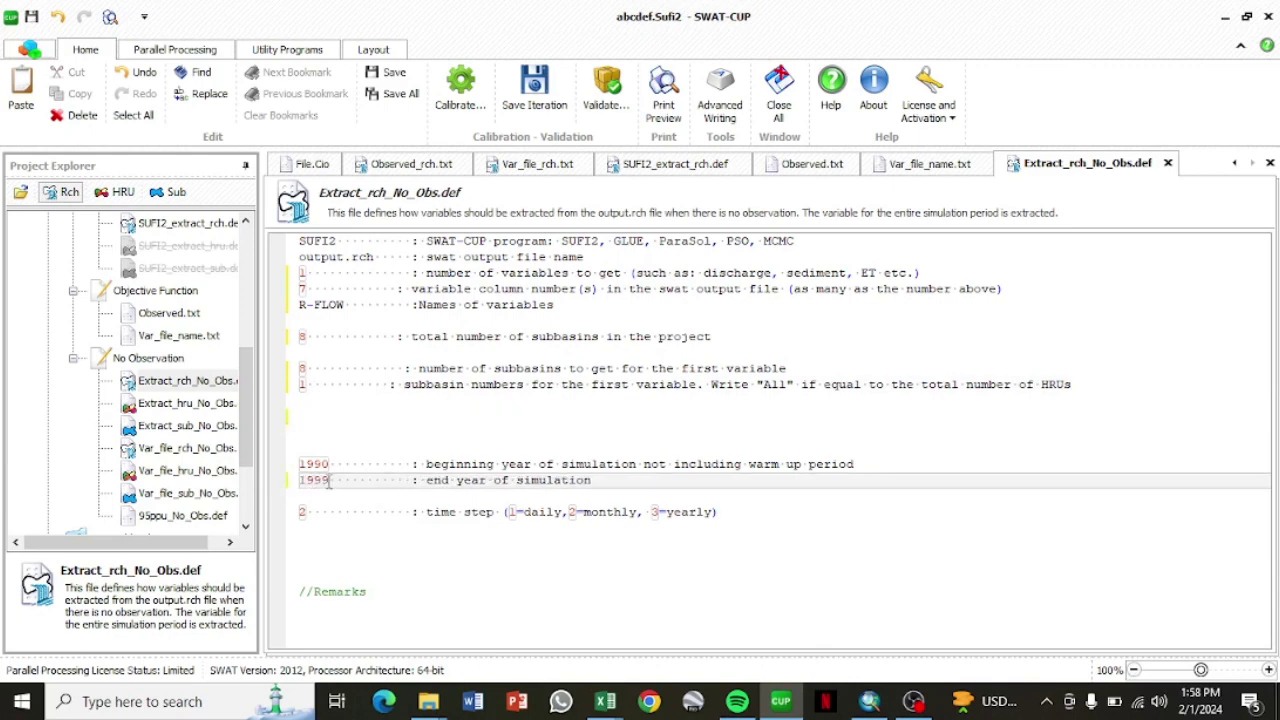
- Open Extract_hru_No_Obs.def and set the number of variables to get to 1
double_click(200, 405)
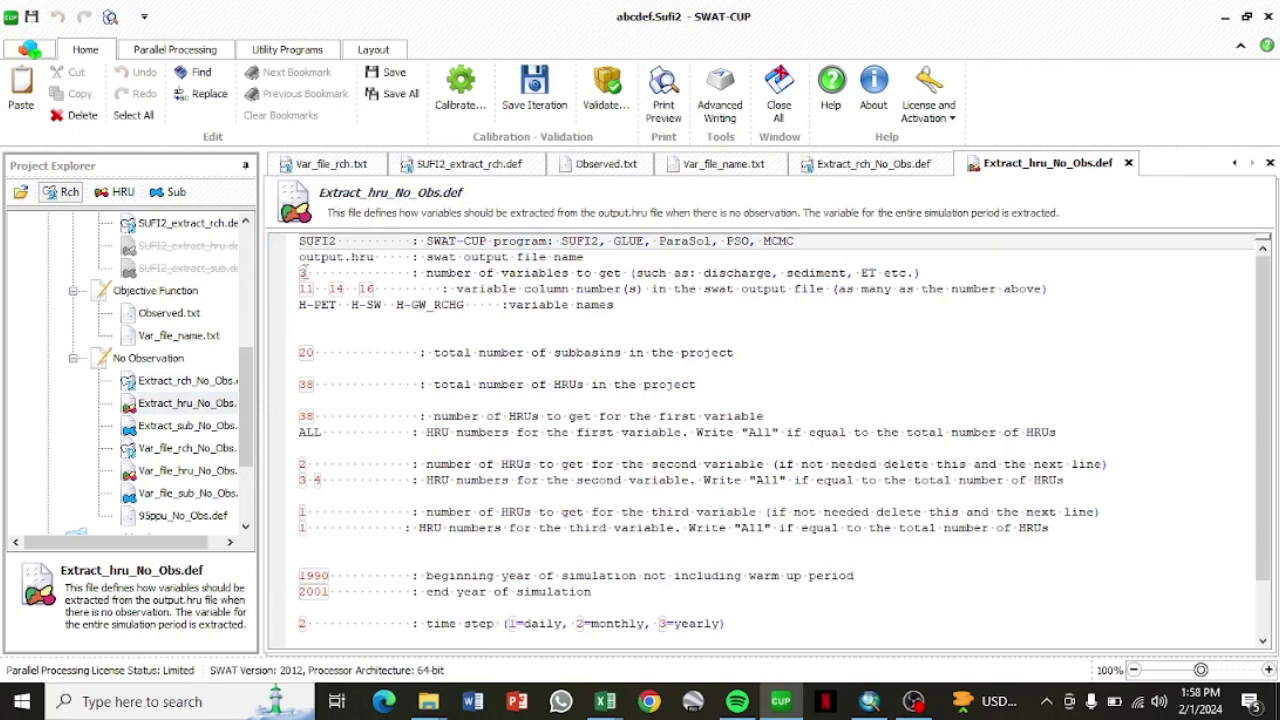
click(306, 272)
key(BackSpace)
text(1)
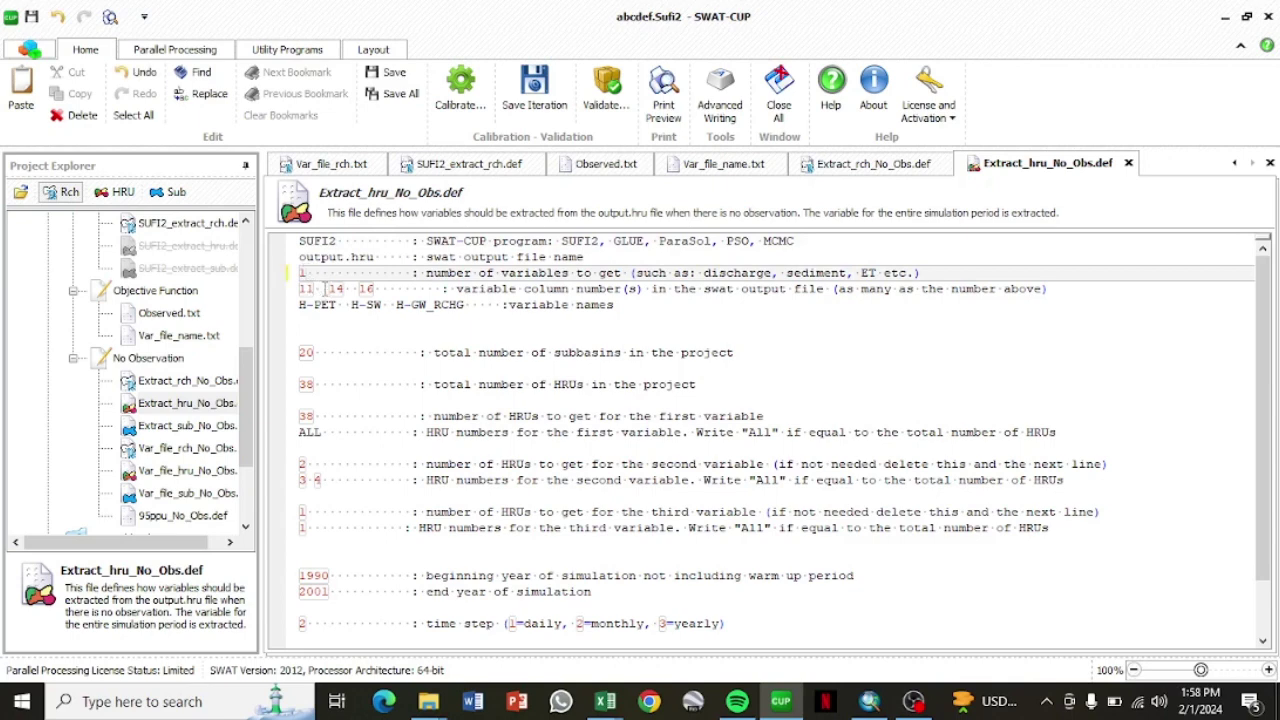
- Replace the variable column numbers in Extract_hru_No_Obs.def with the single column 7
click(373, 288)
key(BackSpace)
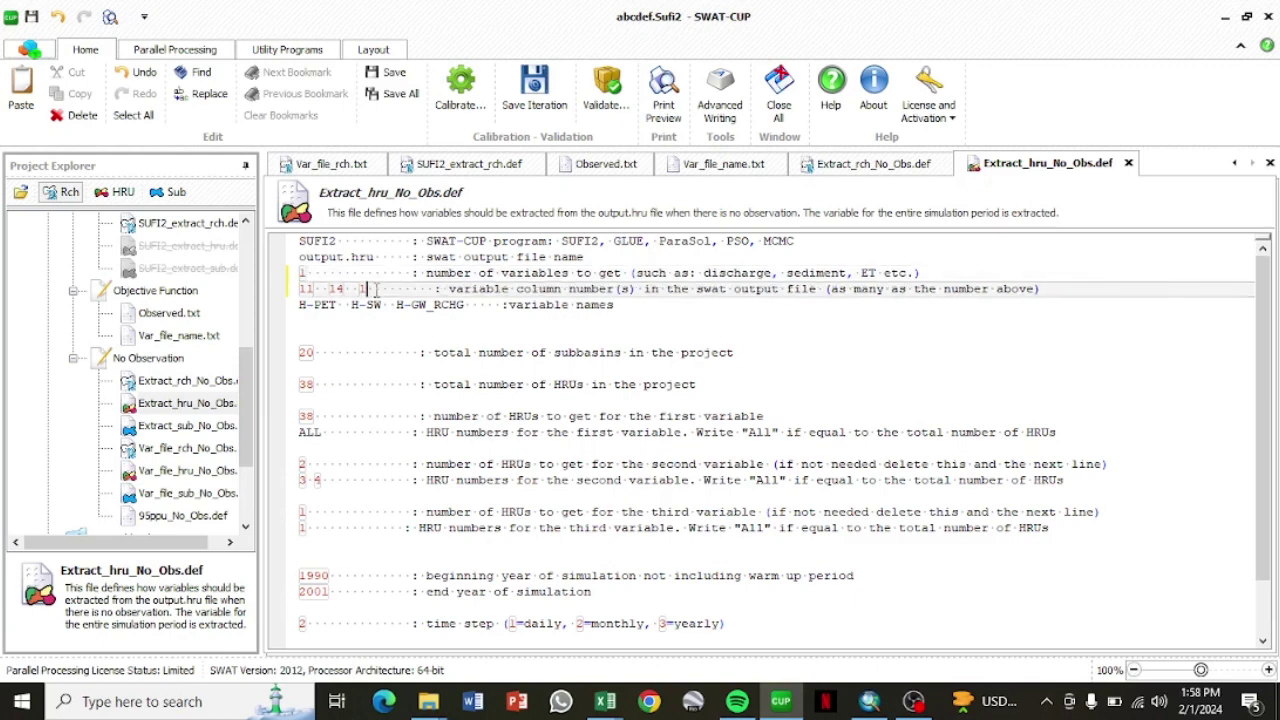
key(BackSpace)
key(BackSpace)
key(BackSpace)
key(BackSpace)
key(BackSpace)
key(BackSpace)
key(BackSpace)
key(BackSpace)
key(BackSpace)
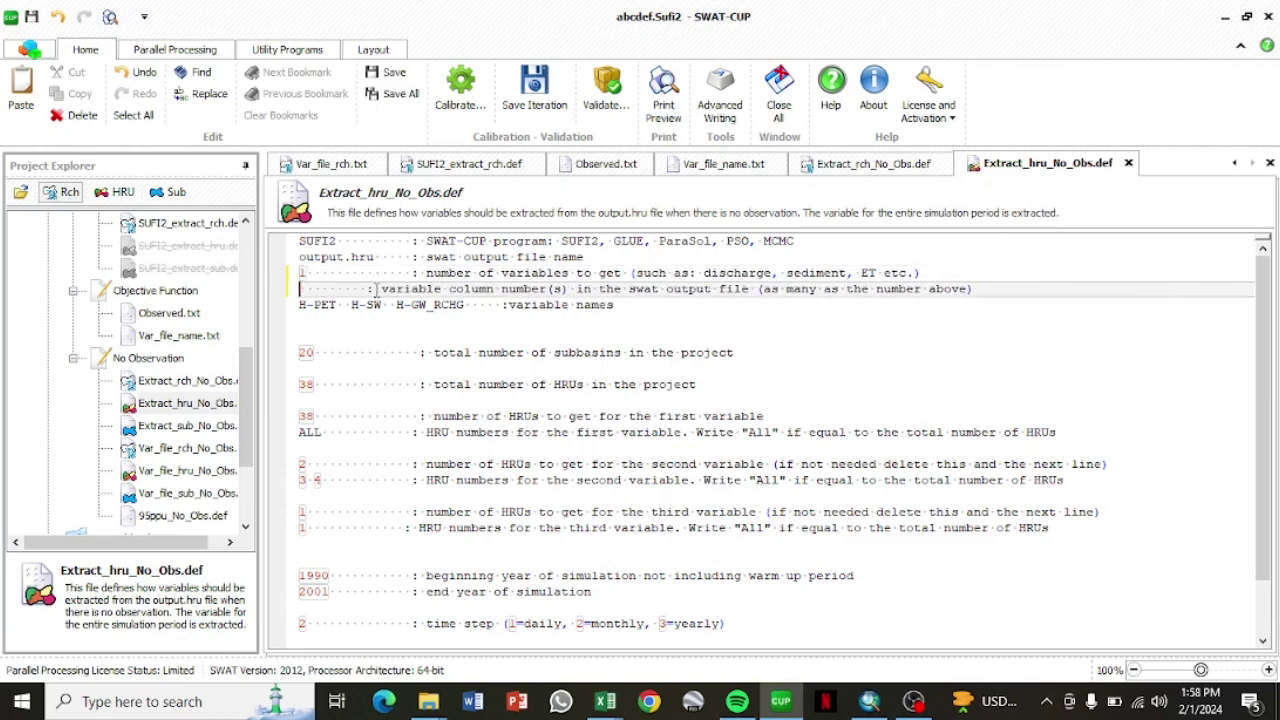
text(7)
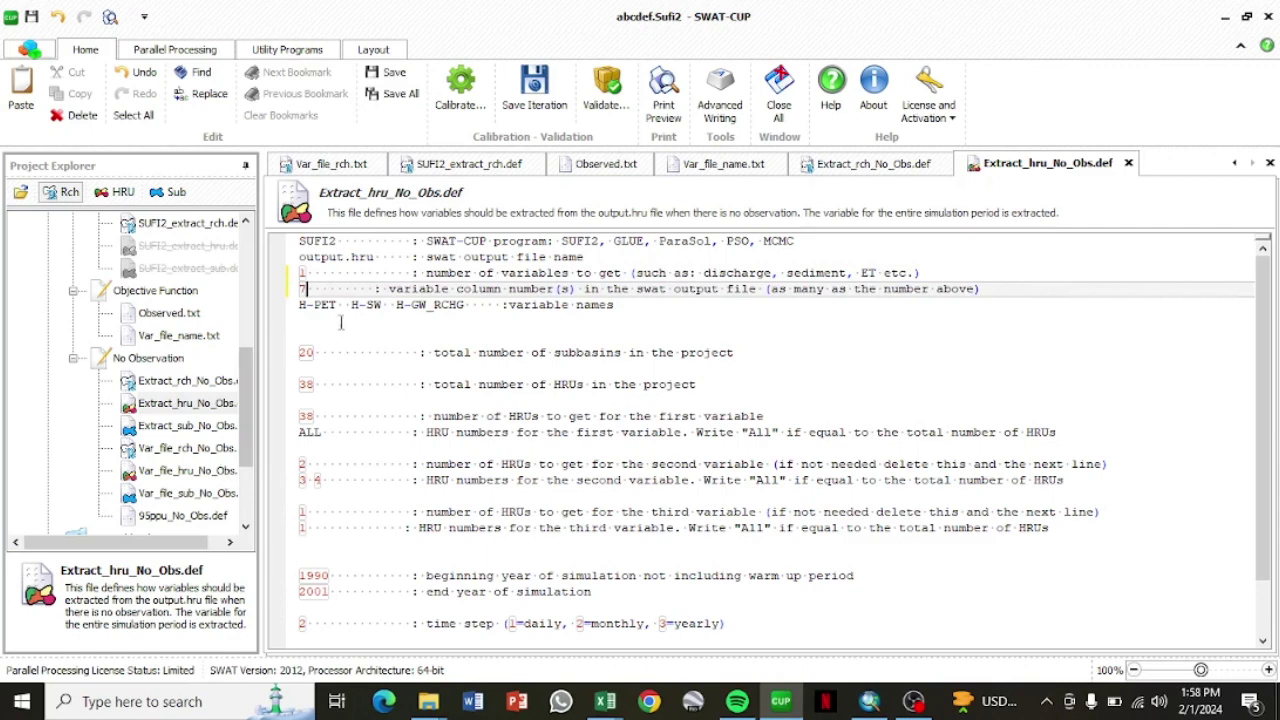
- Copy the variable name R-FLOW from Extract_rch_No_Obs.def and replace the variable names in Extract_hru_No_Obs.def with it
double_click(166, 384)
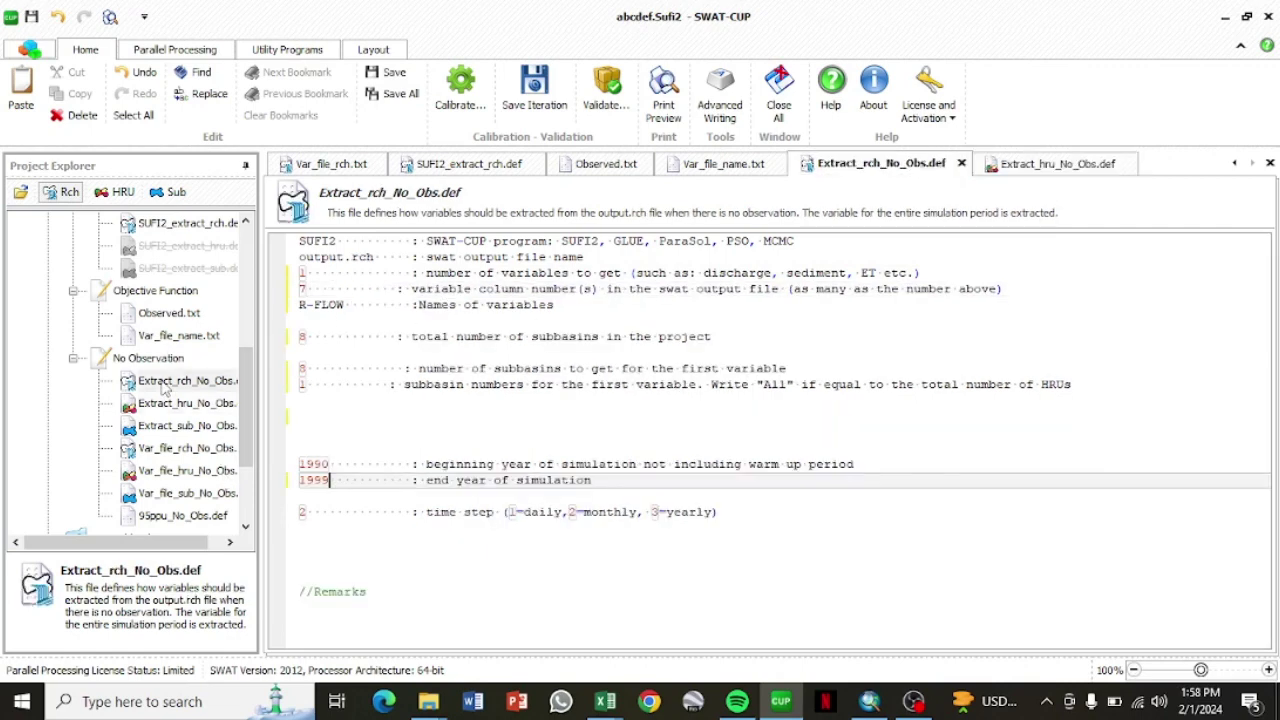
drag(345, 307, 288, 318)
key(ctrl+c)
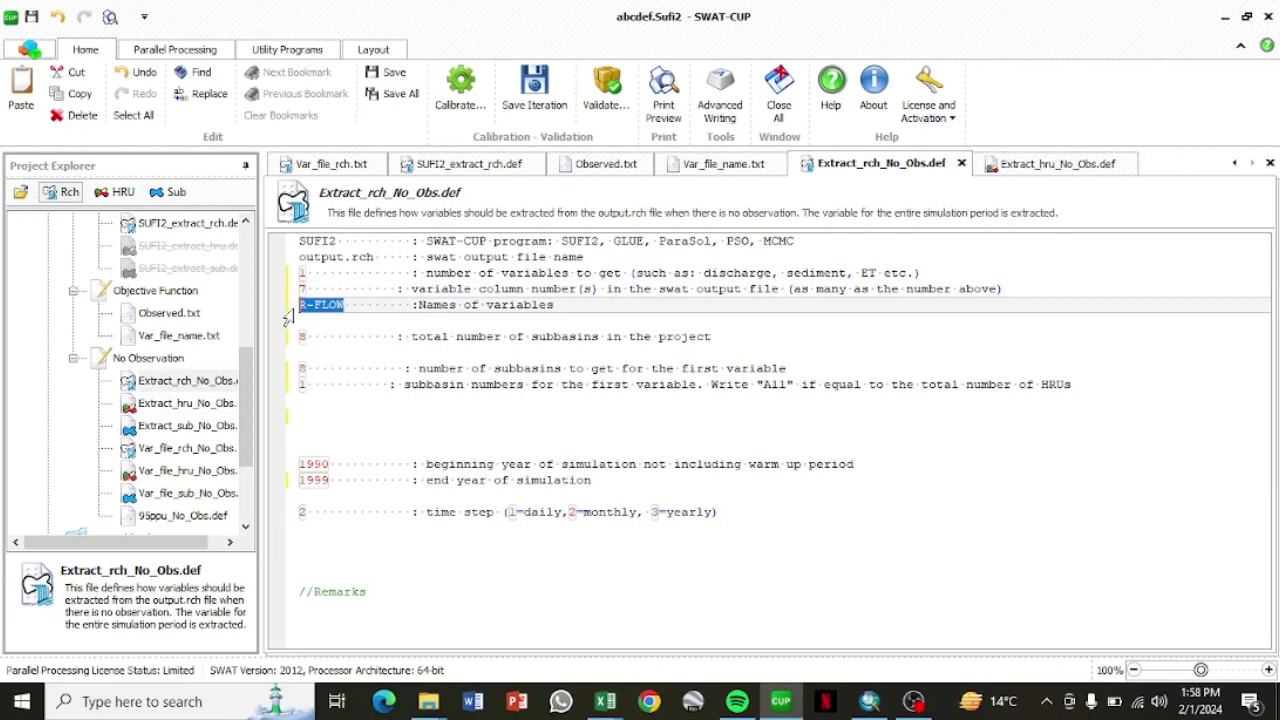
double_click(172, 402)
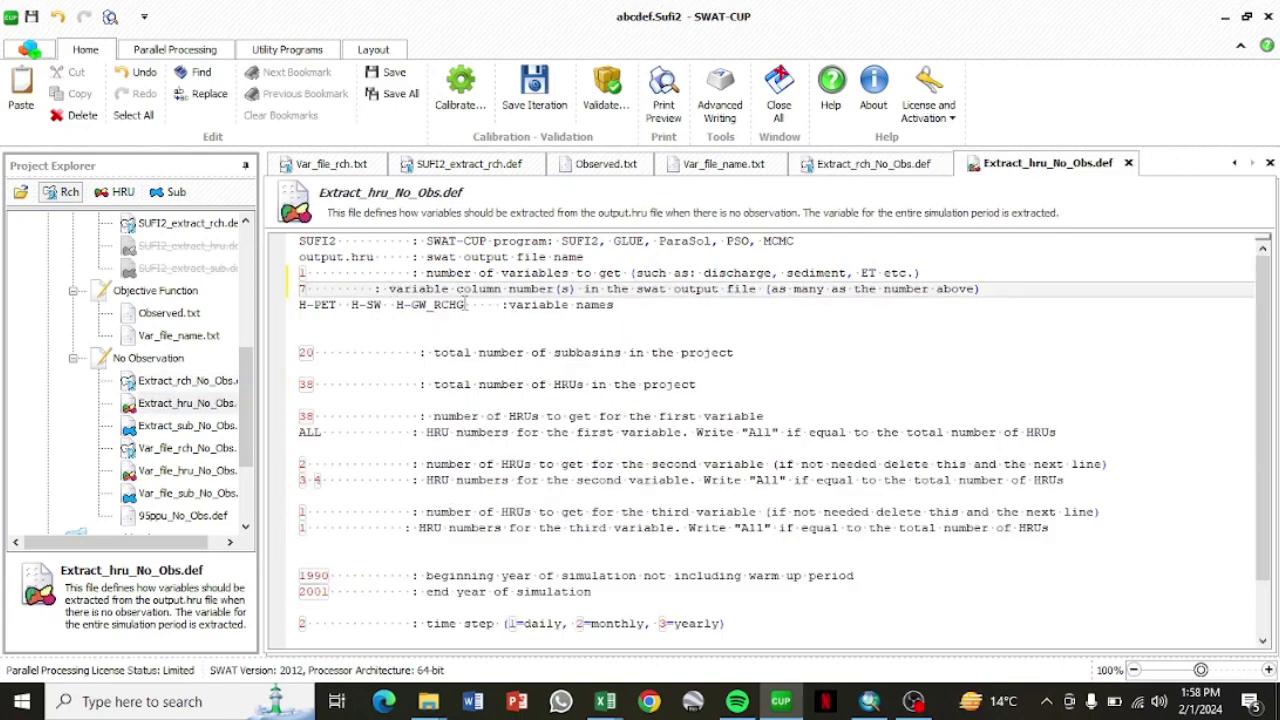
drag(466, 305, 290, 318)
key(ctrl+v)
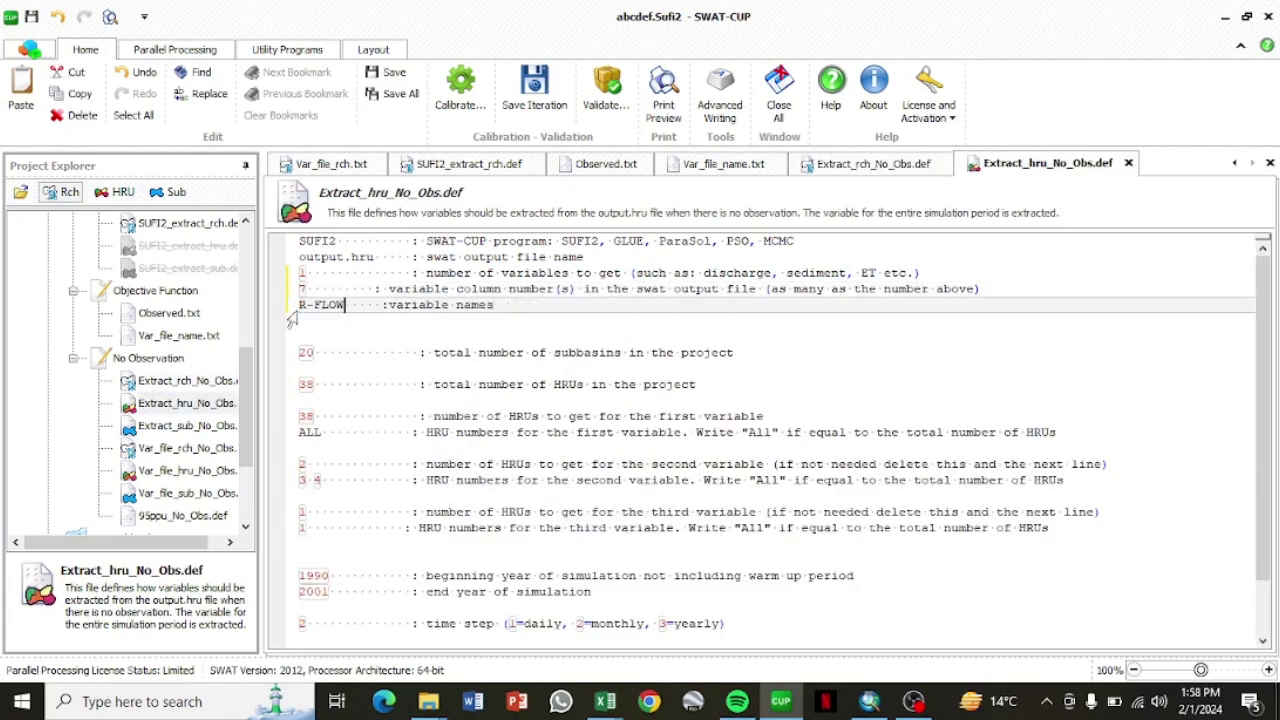
- Set the total number of subbasins to 8 and the total number of HRUs in the project to 43
click(314, 352)
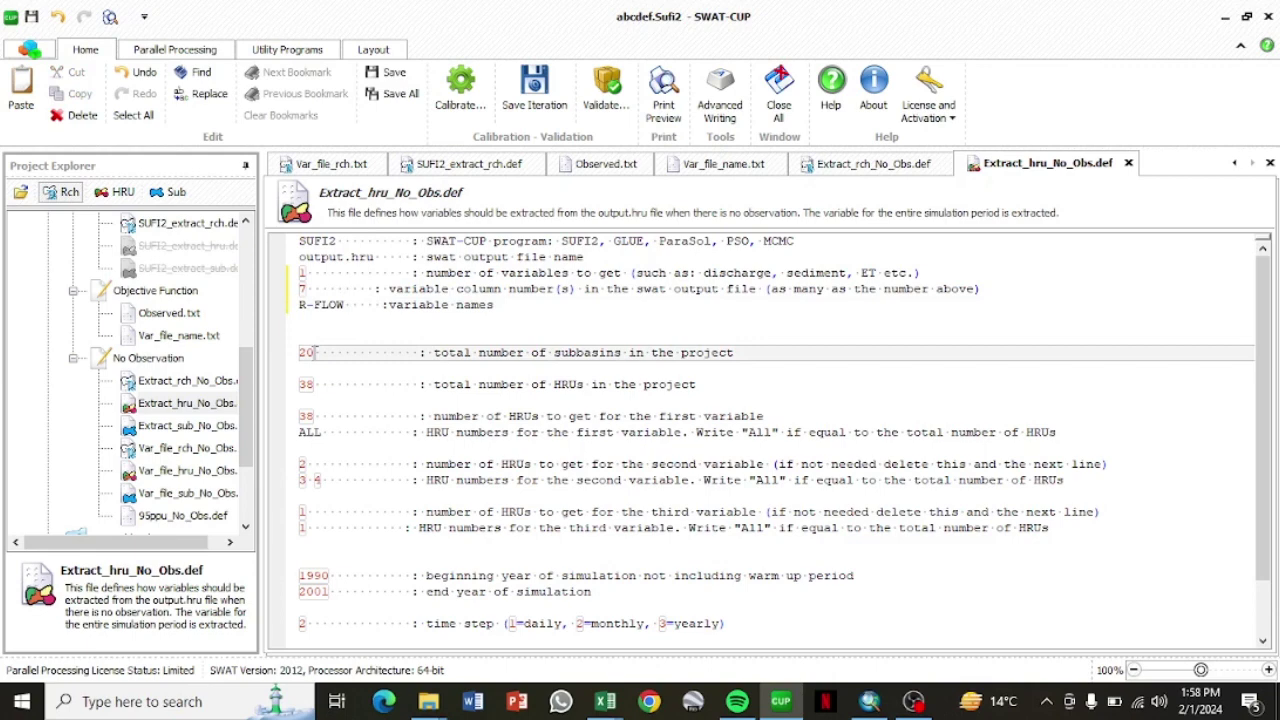
key(BackSpace)
key(BackSpace)
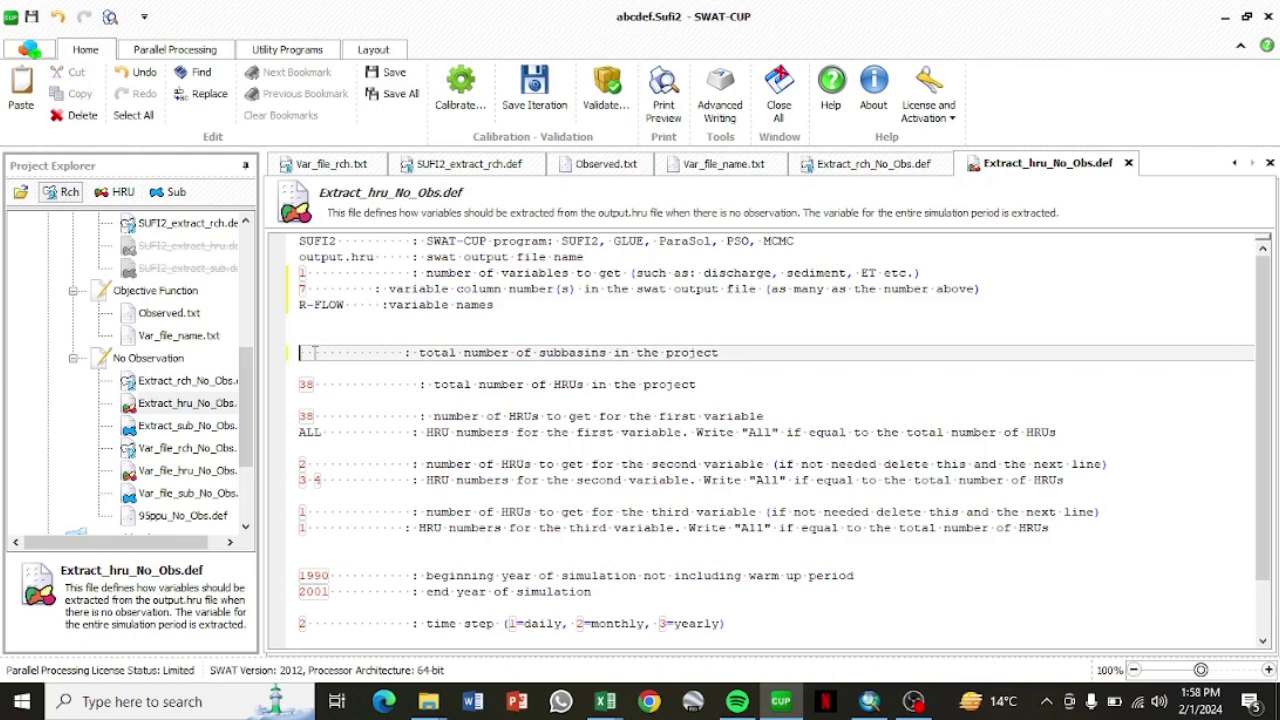
text(8)
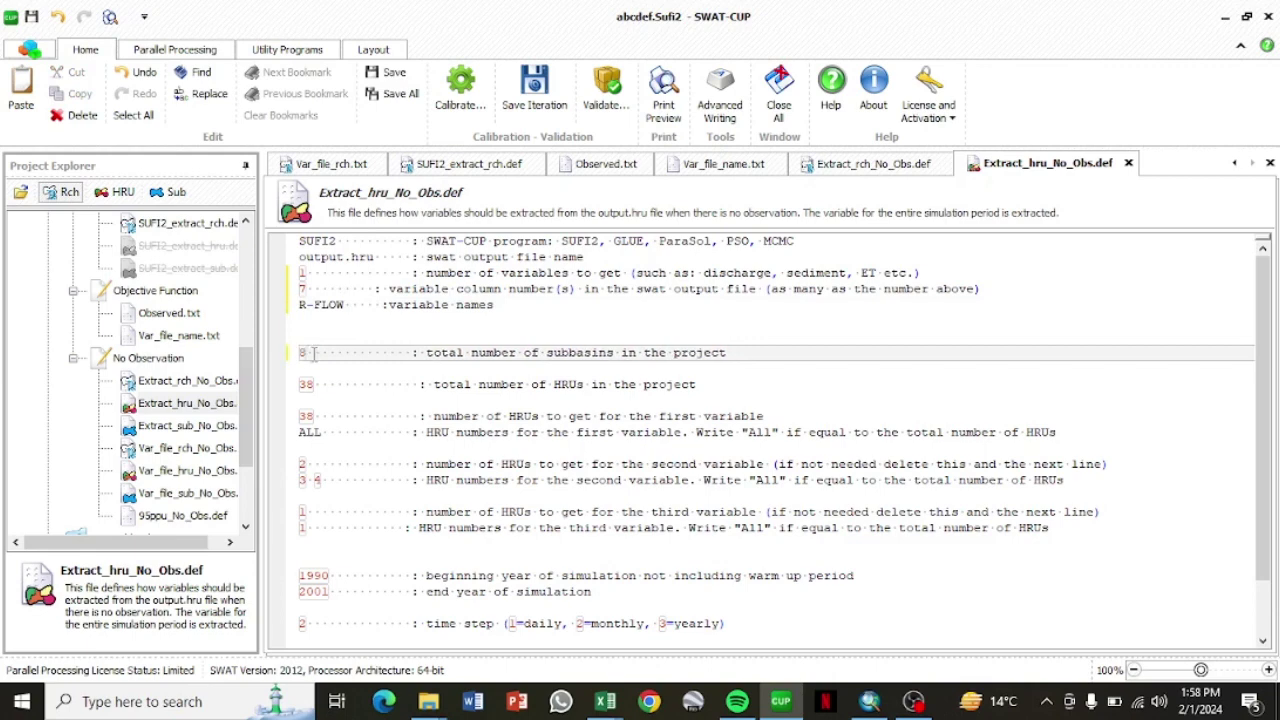
click(316, 386)
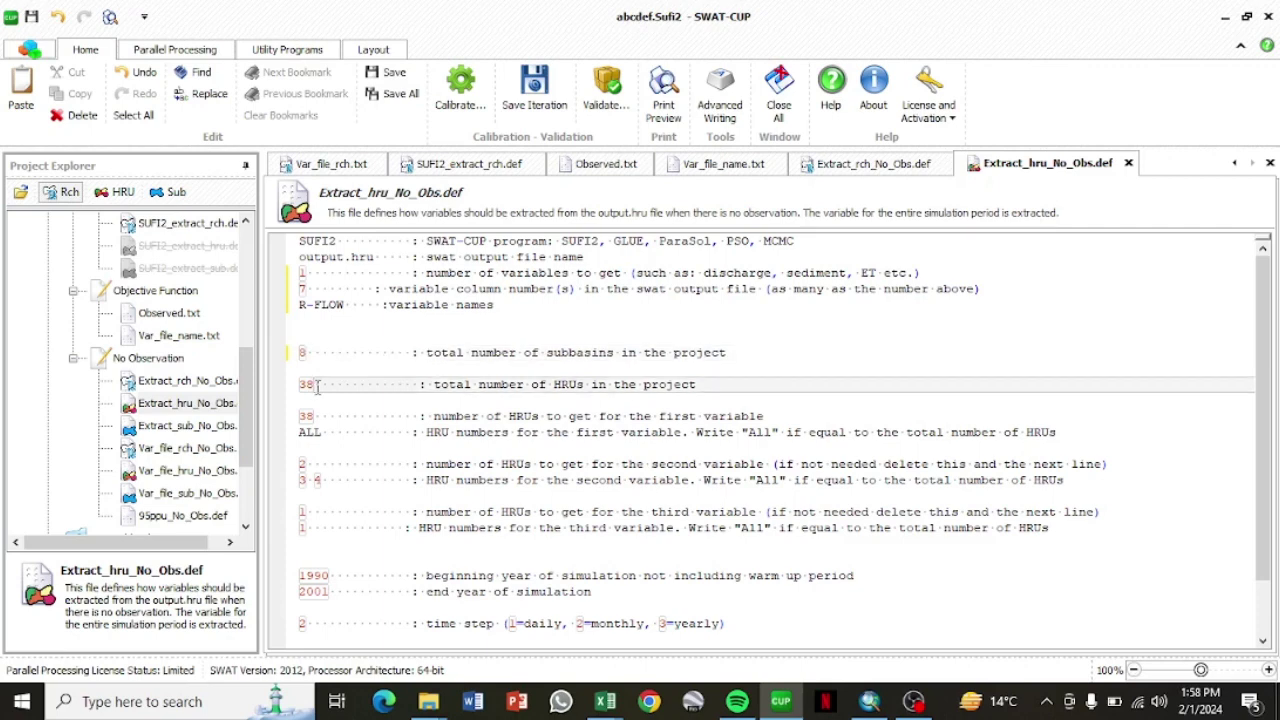
key(BackSpace)
key(BackSpace)
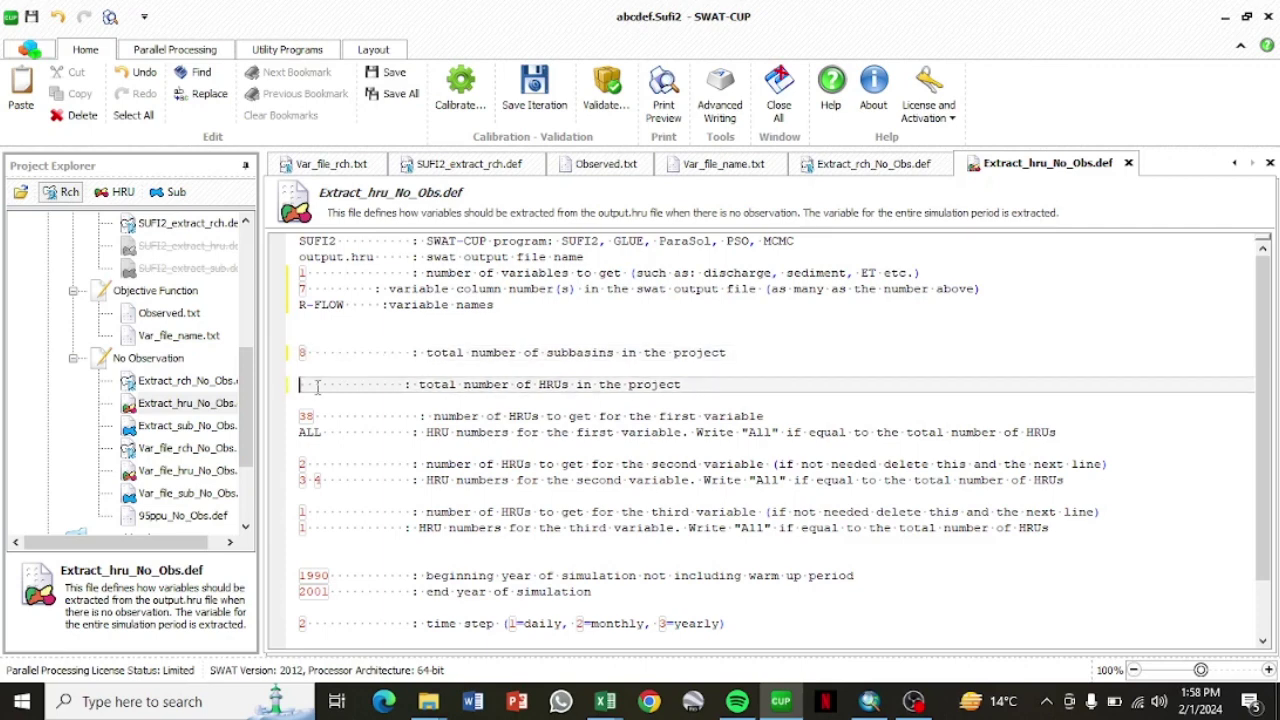
text(43)
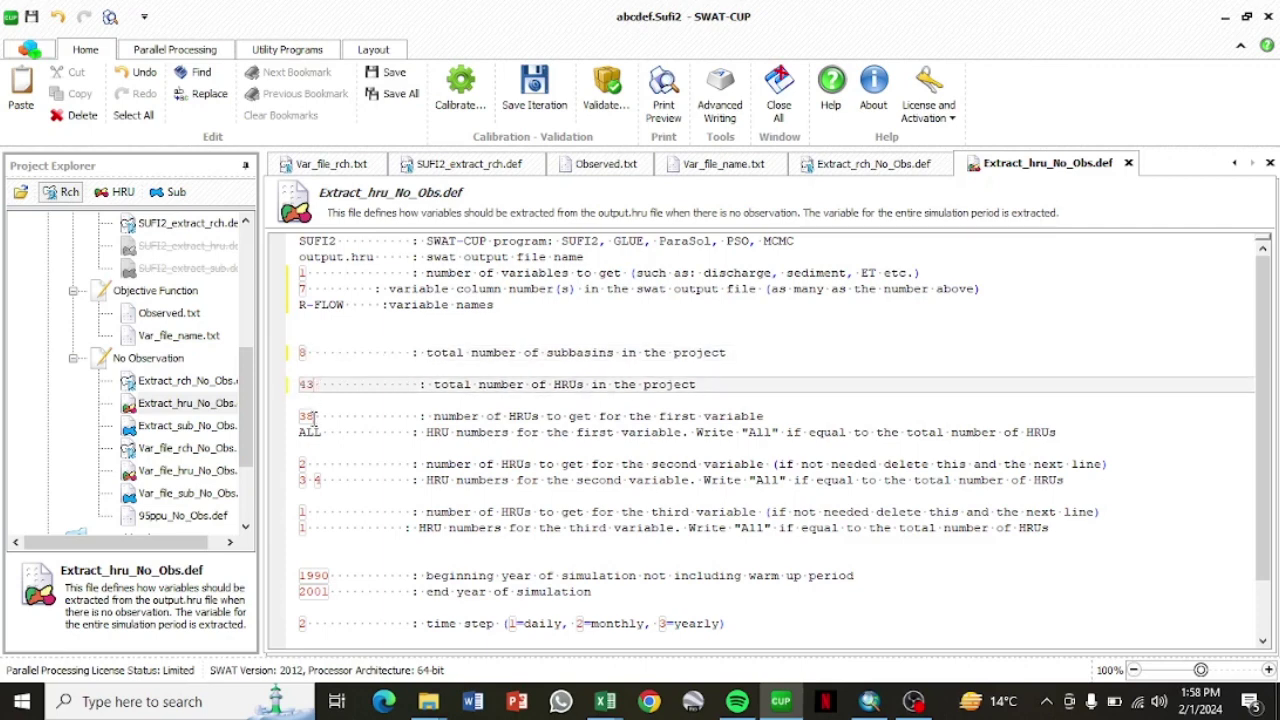
- Set the number of HRUs to get for the first variable to 43
click(313, 418)
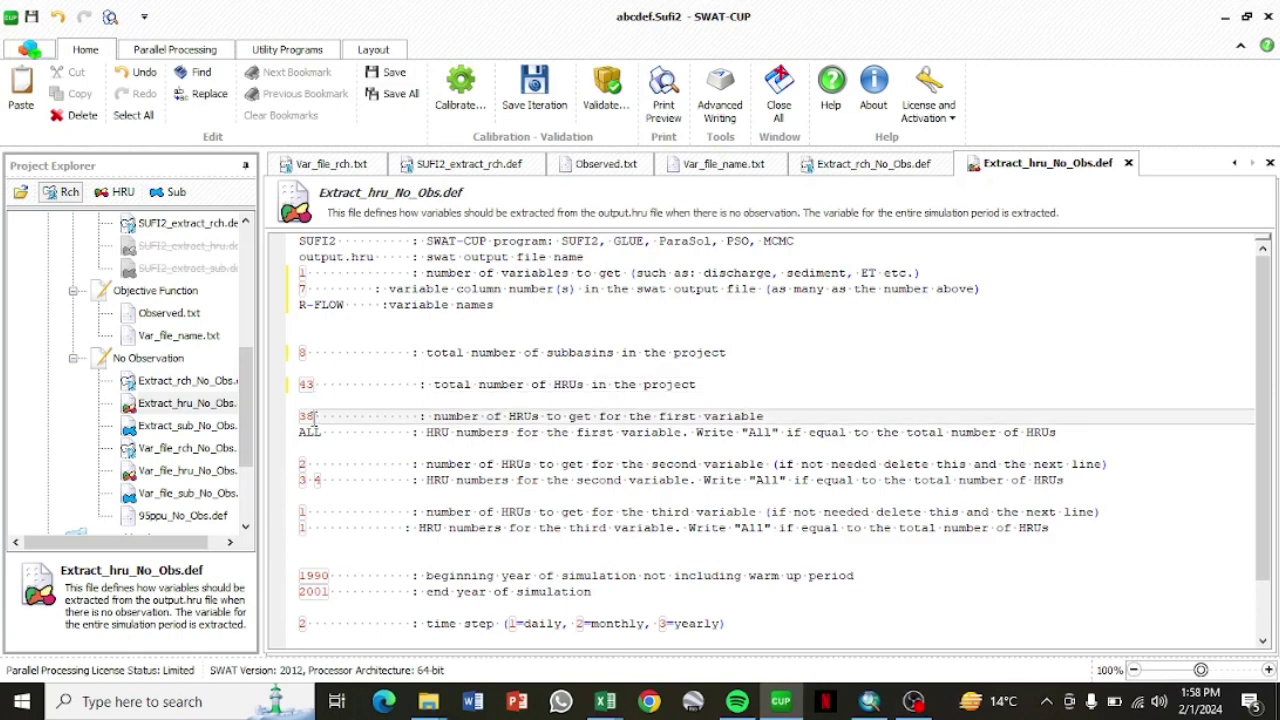
key(BackSpace)
key(BackSpace)
text(43)
- Set the first variable's HRU number to 1 and delete the HRU lines for the second and third variables
click(320, 432)
key(BackSpace)
key(BackSpace)
key(BackSpace)
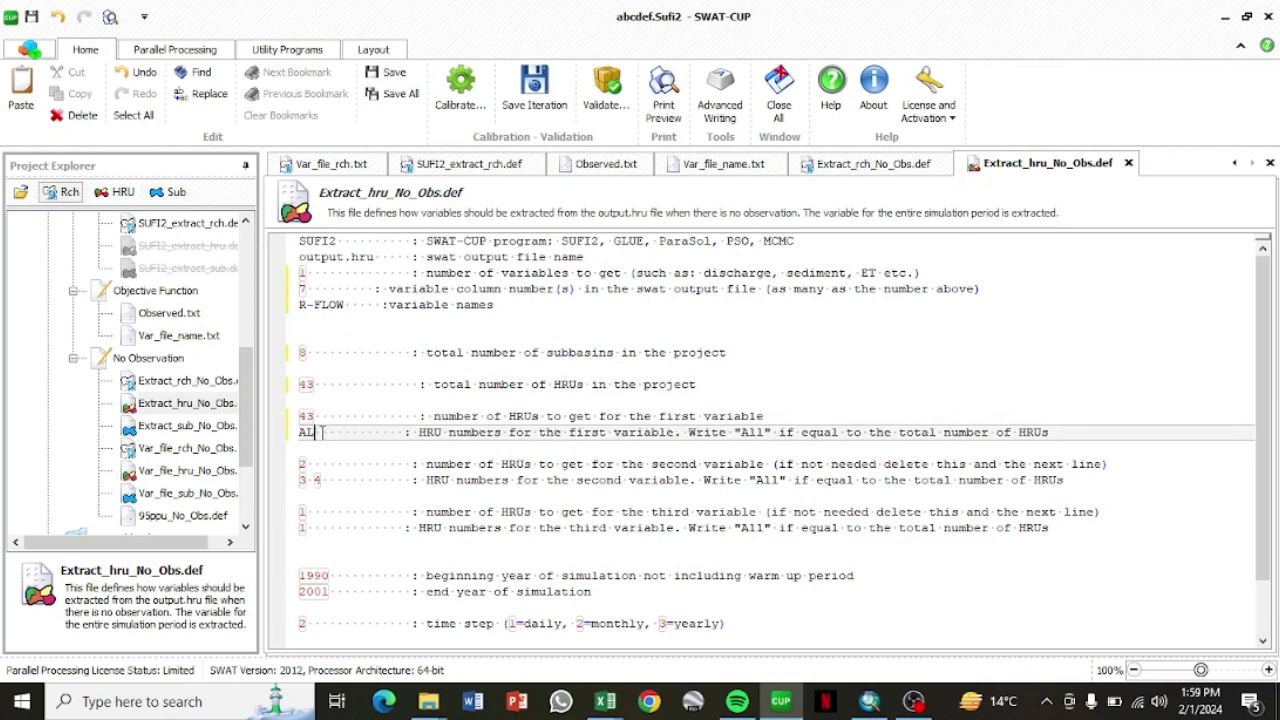
text(1)
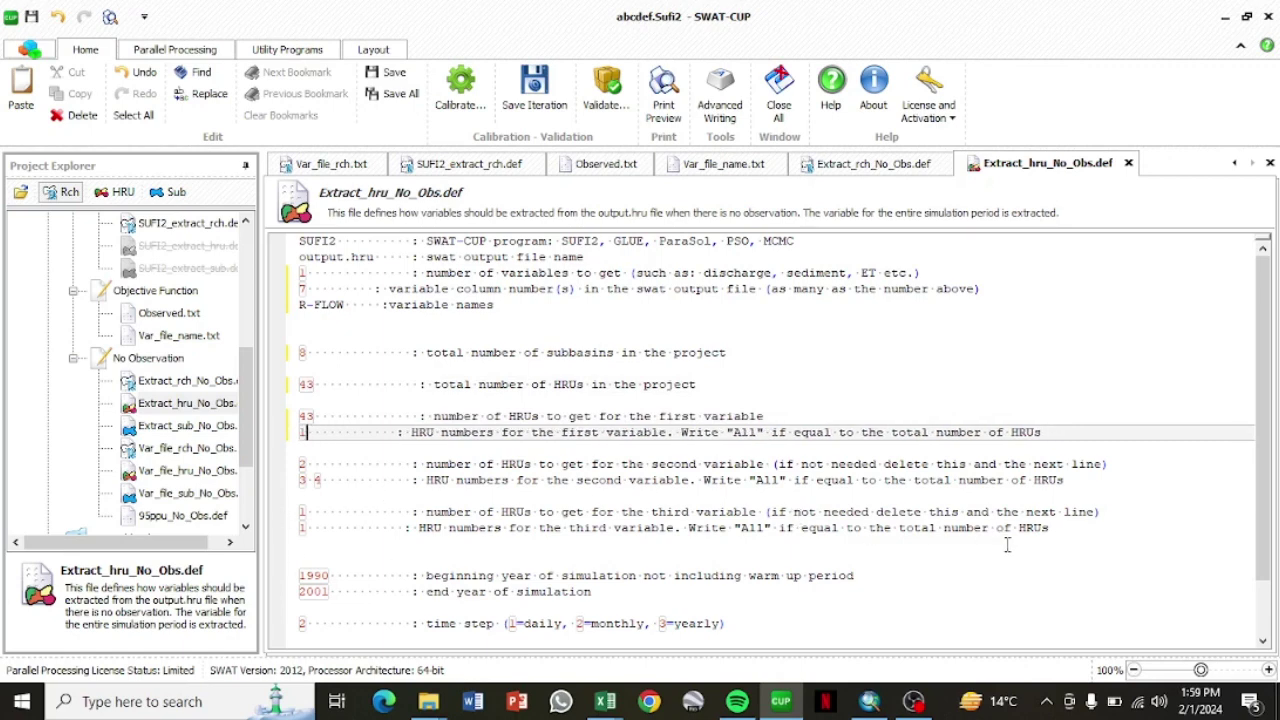
drag(1065, 538, 300, 464)
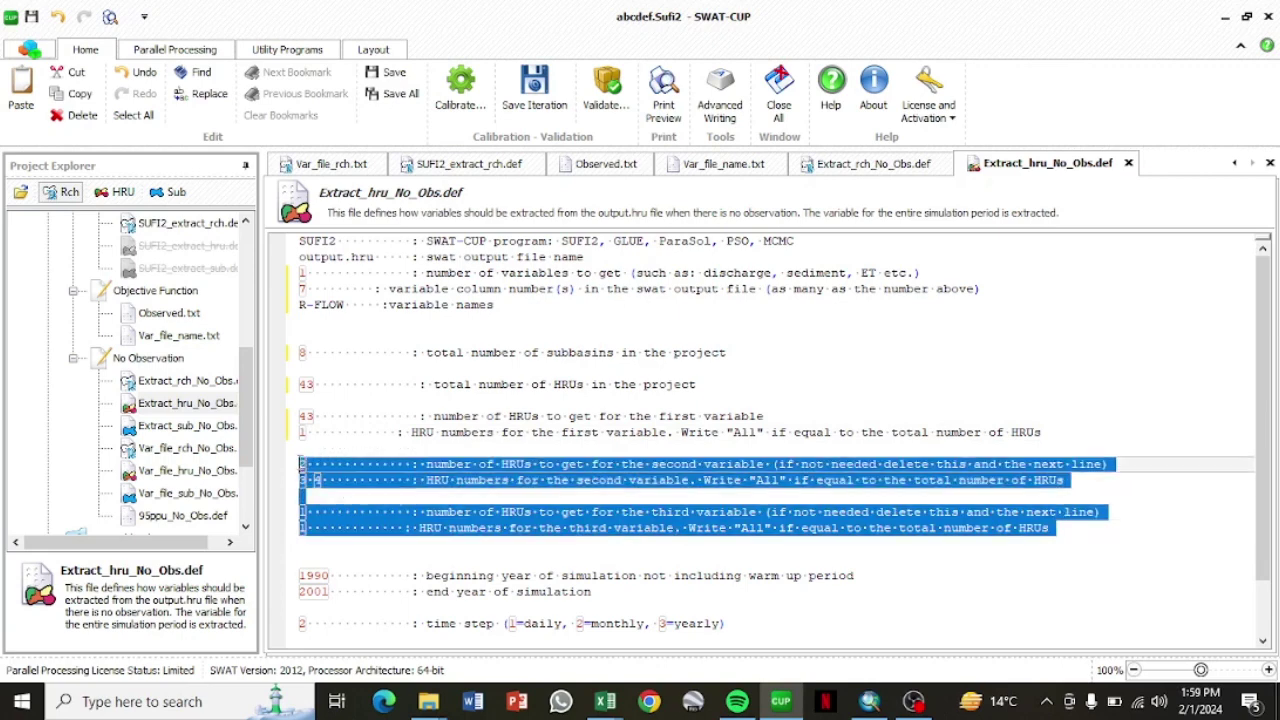
key(Delete)
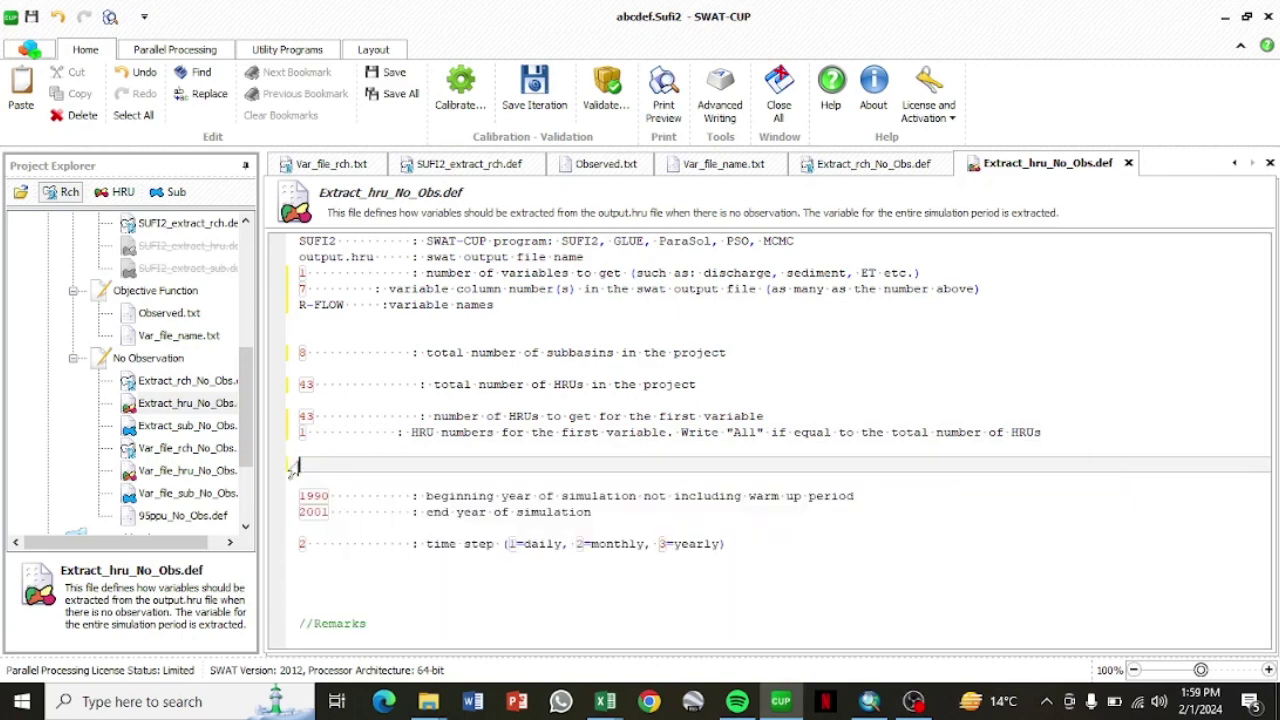
- Set the end year of simulation to 1999 in Extract_hru_No_Obs.def
click(330, 511)
key(BackSpace)
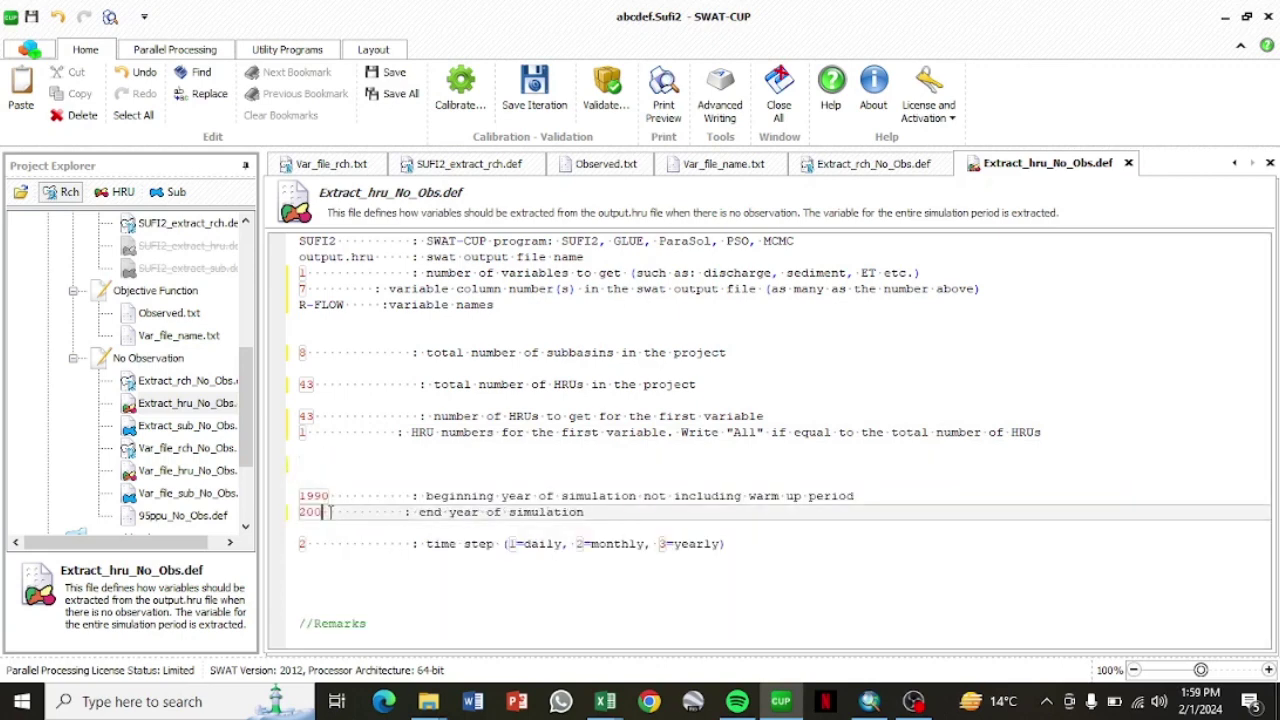
key(BackSpace)
key(BackSpace)
key(BackSpace)
text(199)
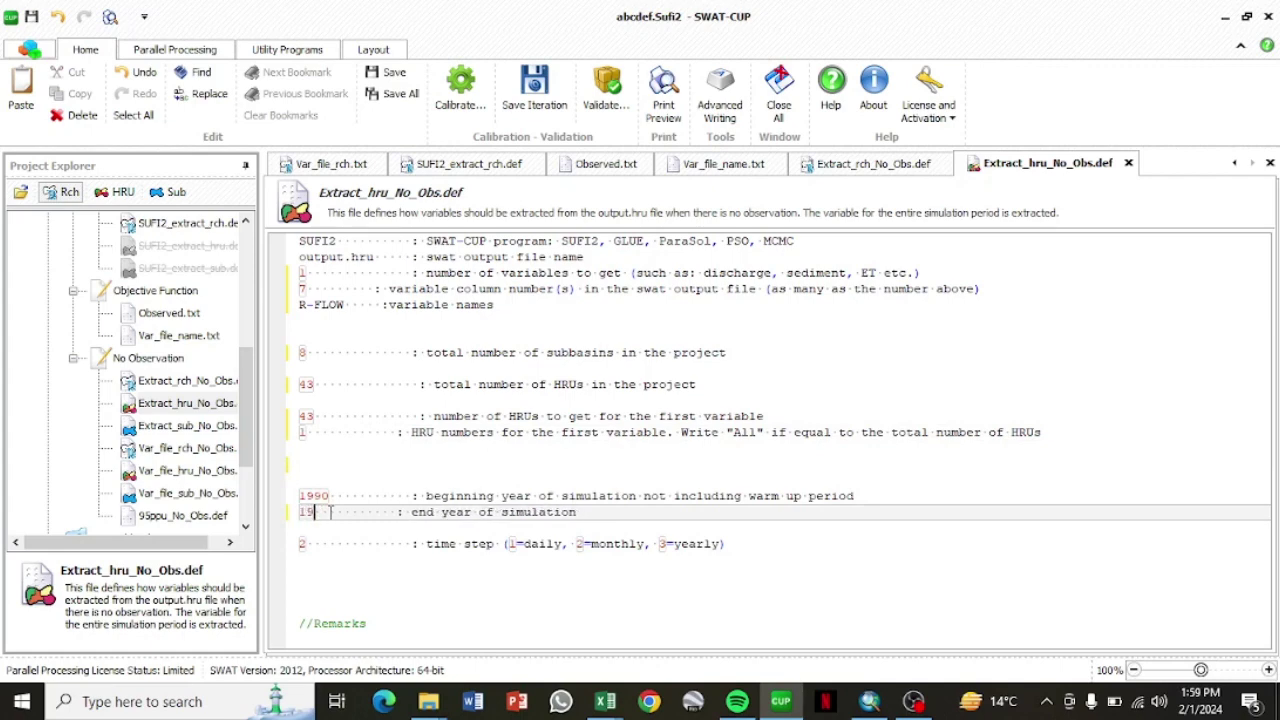
text(9)
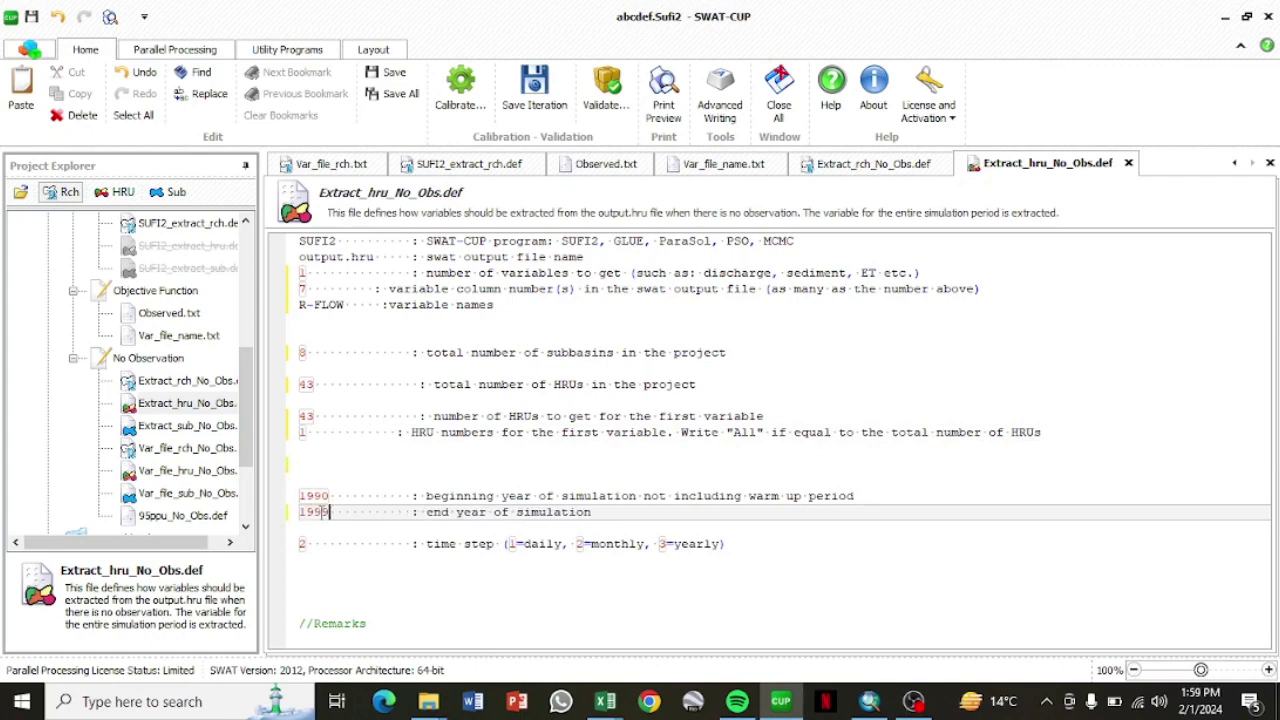
- Open Extract_sub_No_Obs.def and set the number of variables to get to 1
double_click(198, 426)
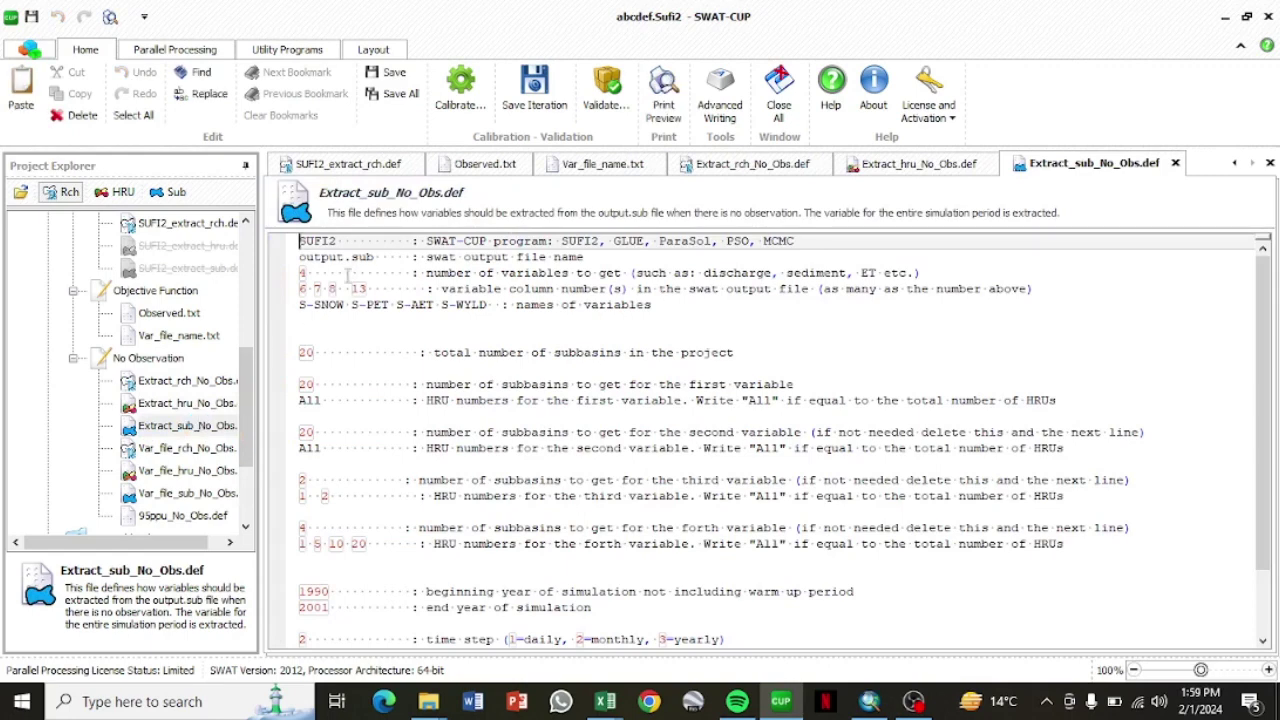
click(307, 272)
key(BackSpace)
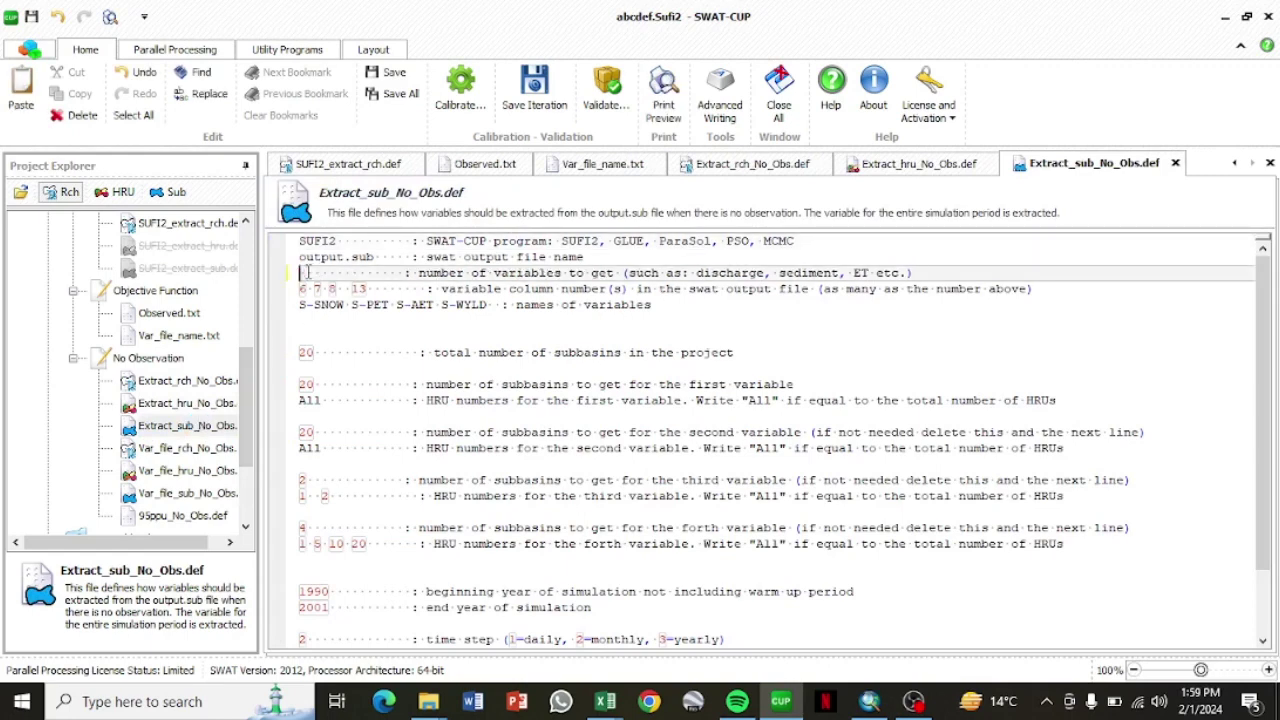
text(1)
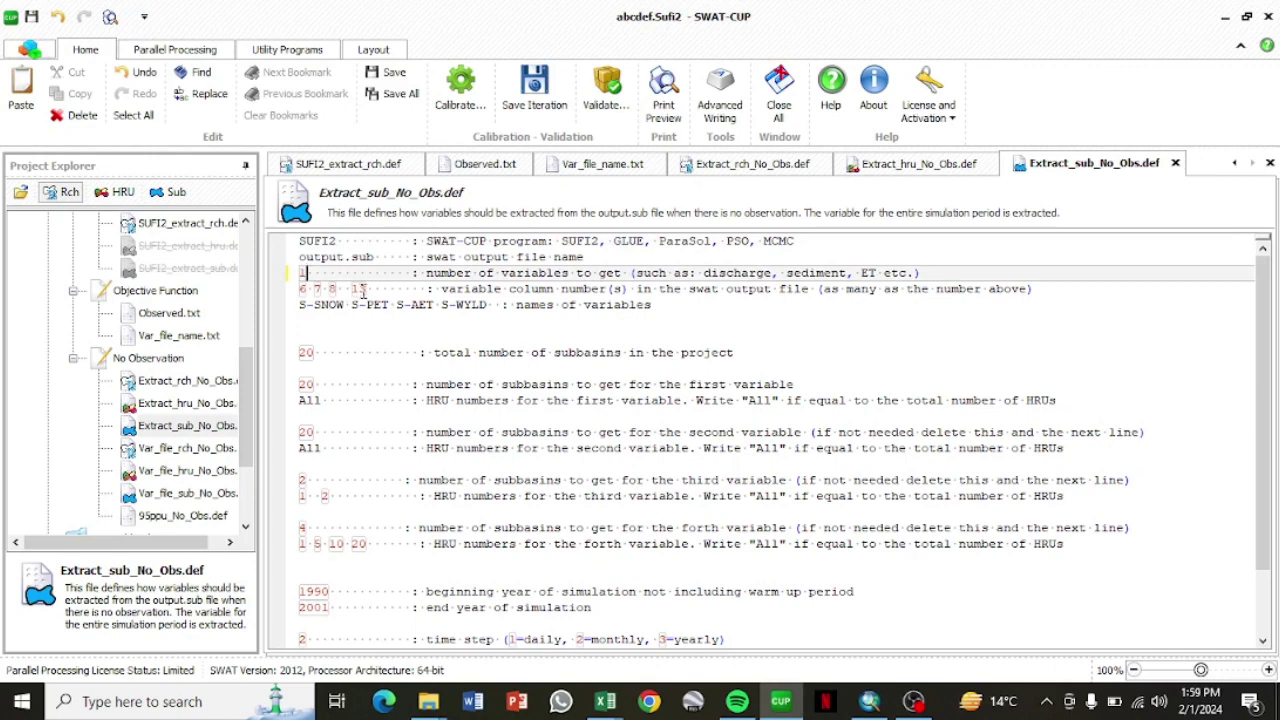
- Replace the variable column numbers in Extract_sub_No_Obs.def with the single column 7
click(363, 289)
key(BackSpace)
key(BackSpace)
key(BackSpace)
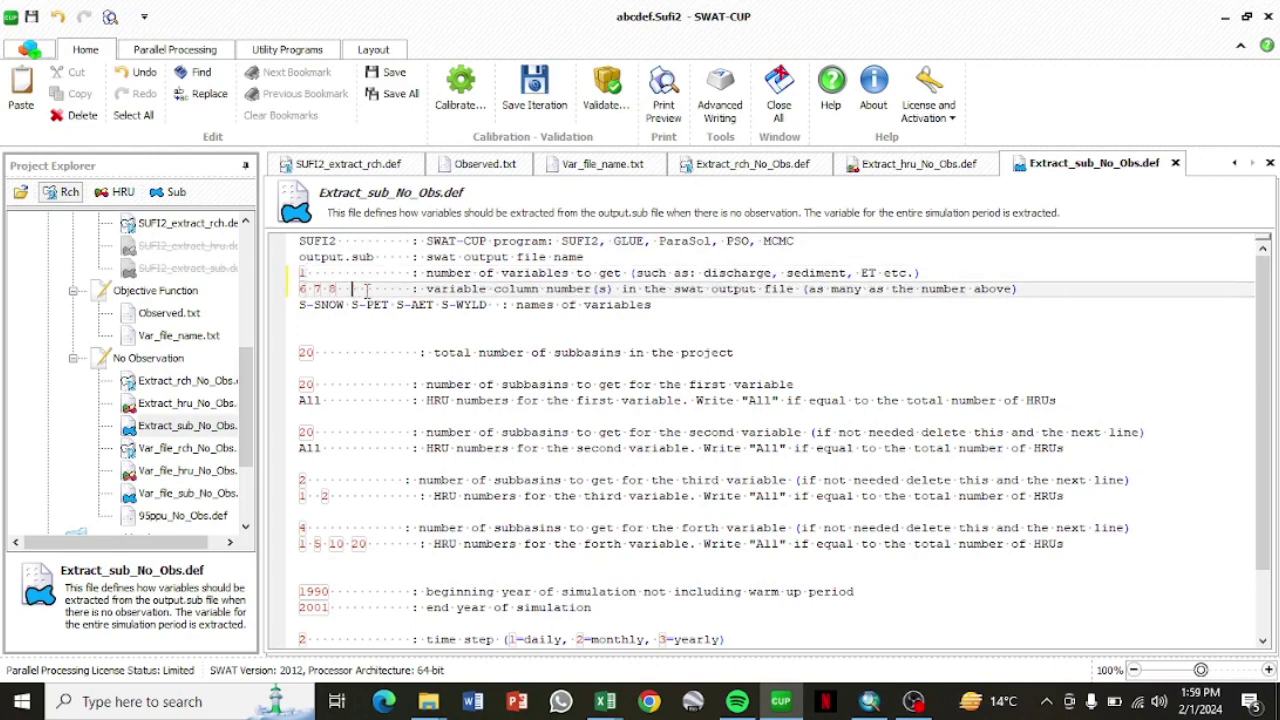
key(BackSpace)
key(BackSpace)
key(BackSpace)
key(BackSpace)
key(BackSpace)
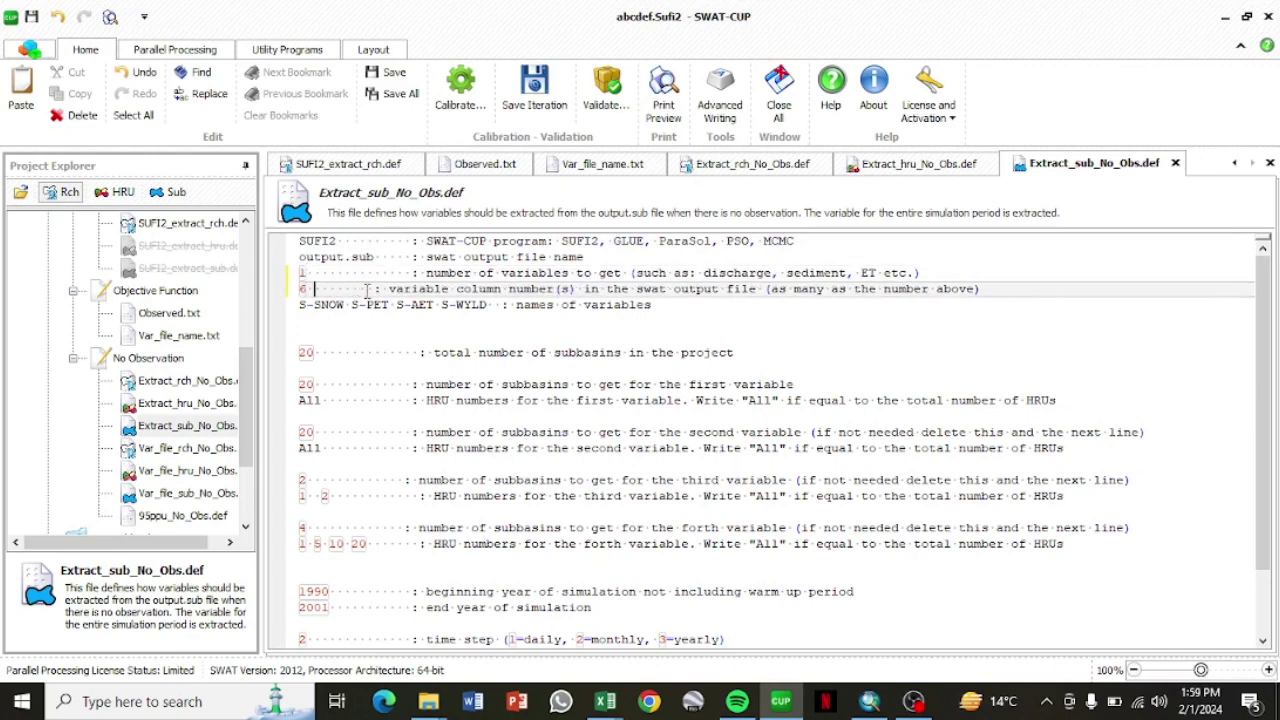
text(7)
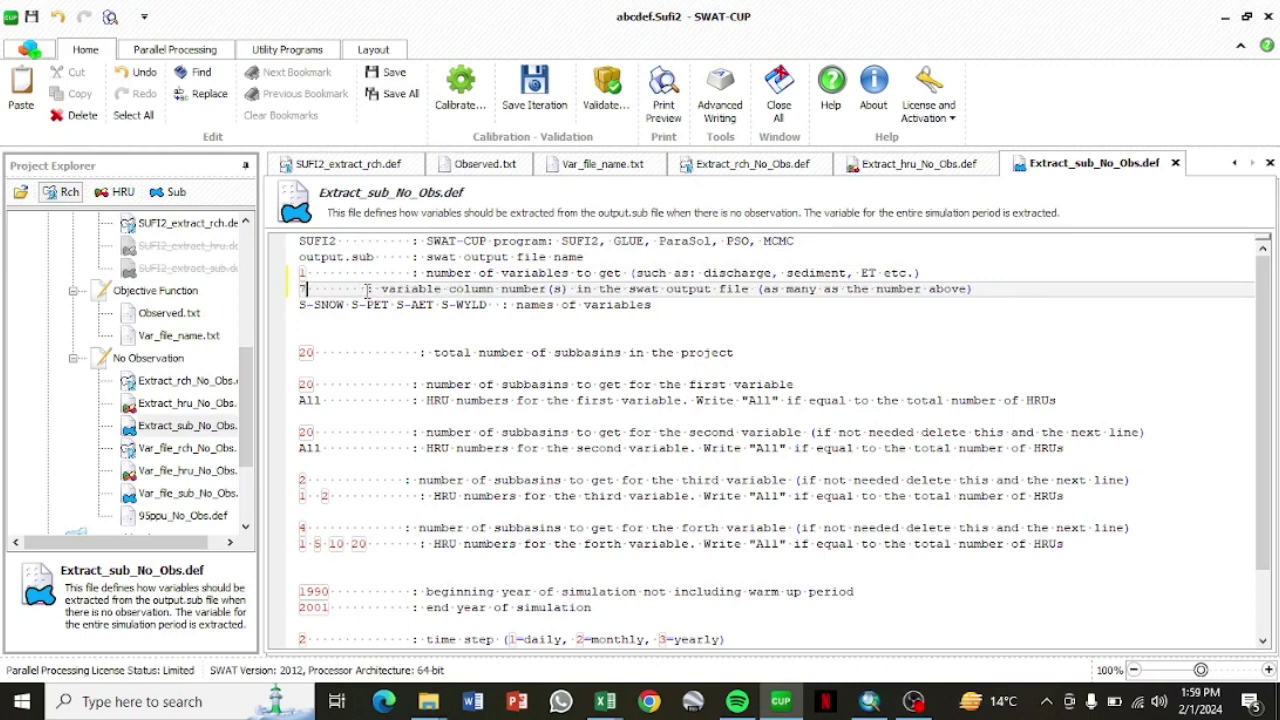
- Copy the variable name R-FLOW from Extract_hru_No_Obs.def and replace the names of variables in Extract_sub_No_Obs.def with it
double_click(192, 405)
drag(345, 305, 297, 306)
key(ctrl+c)
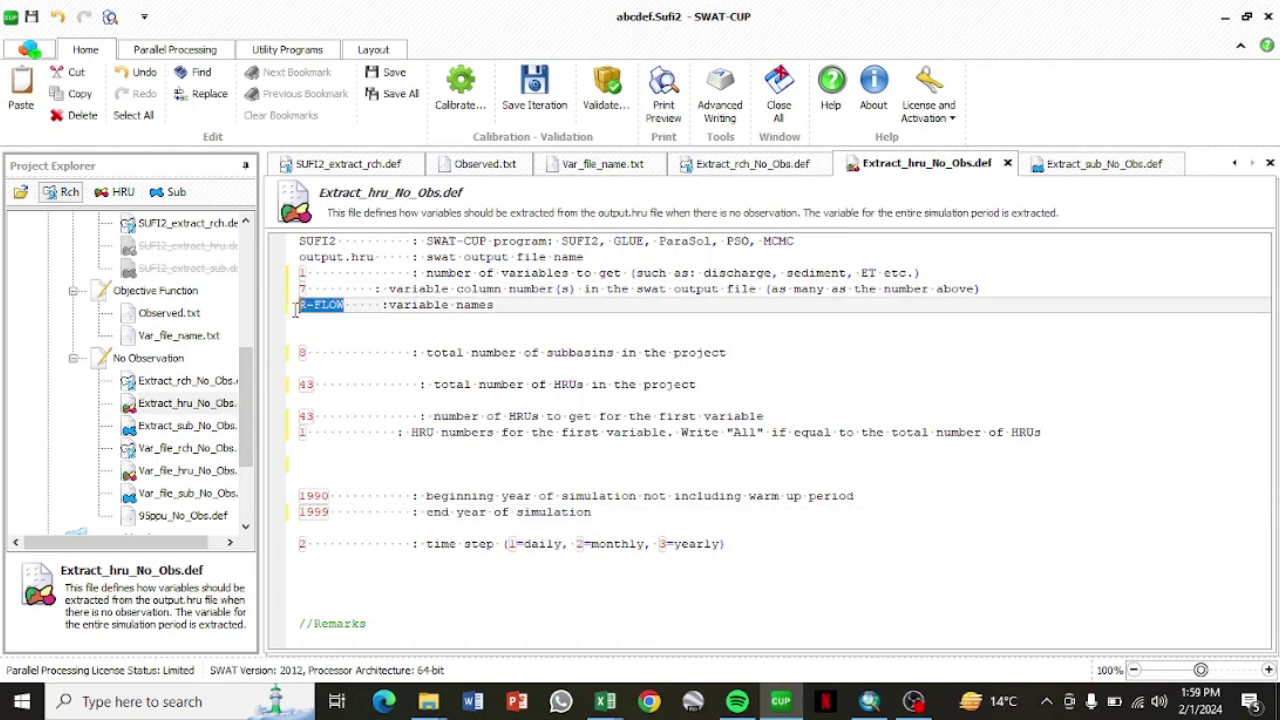
click(183, 427)
drag(487, 305, 300, 307)
key(ctrl+v)
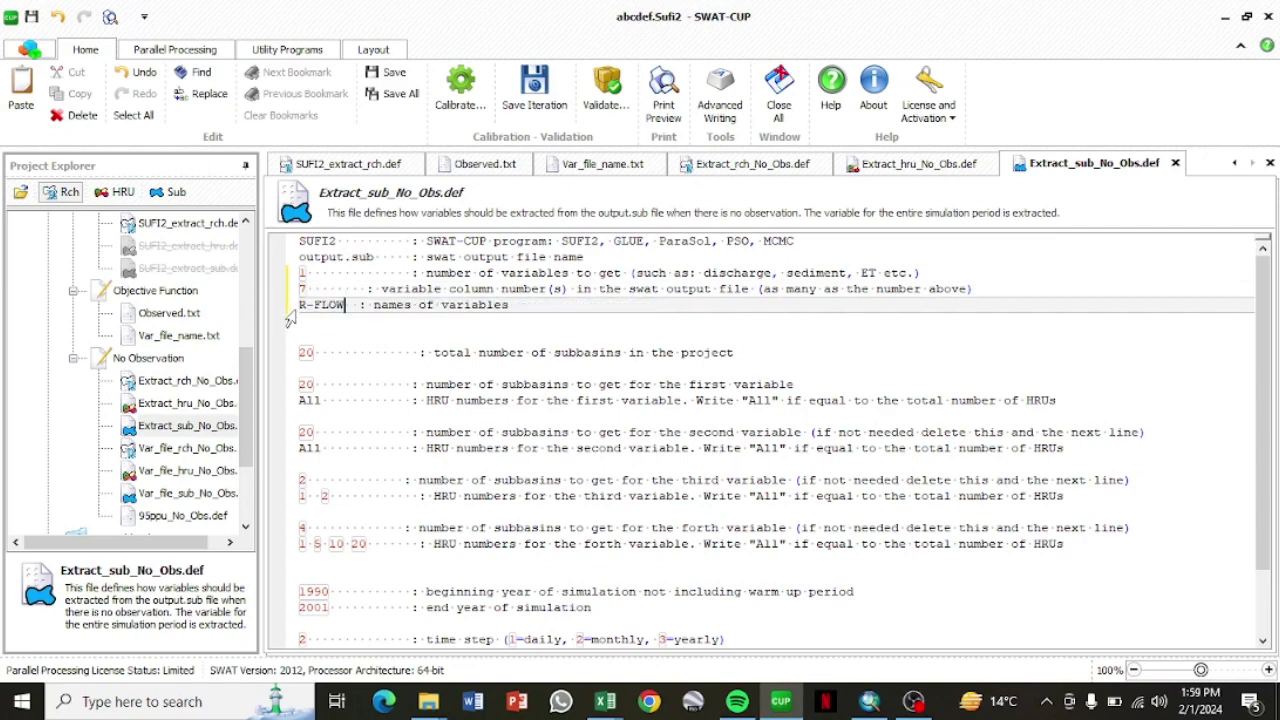
- Set both the total number of subbasins and the number of subbasins for the first variable to 8 in Extract_sub_No_Obs.def
click(313, 353)
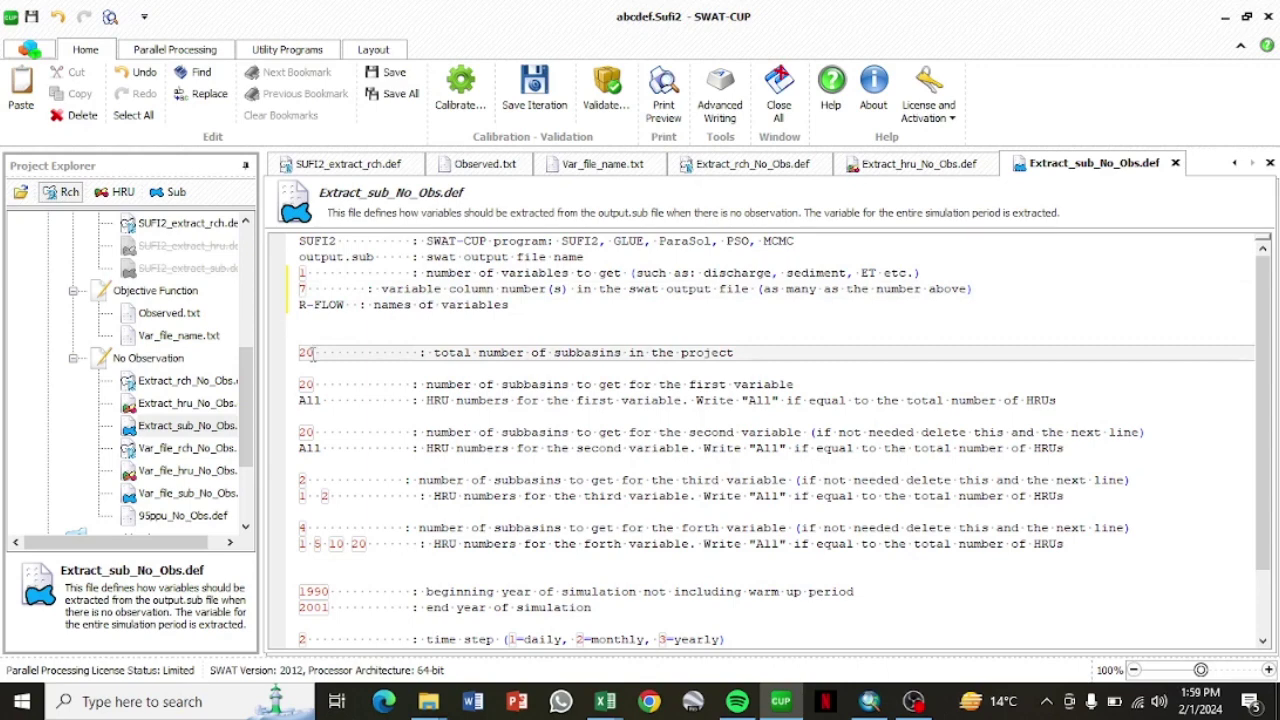
key(Delete)
key(Delete)
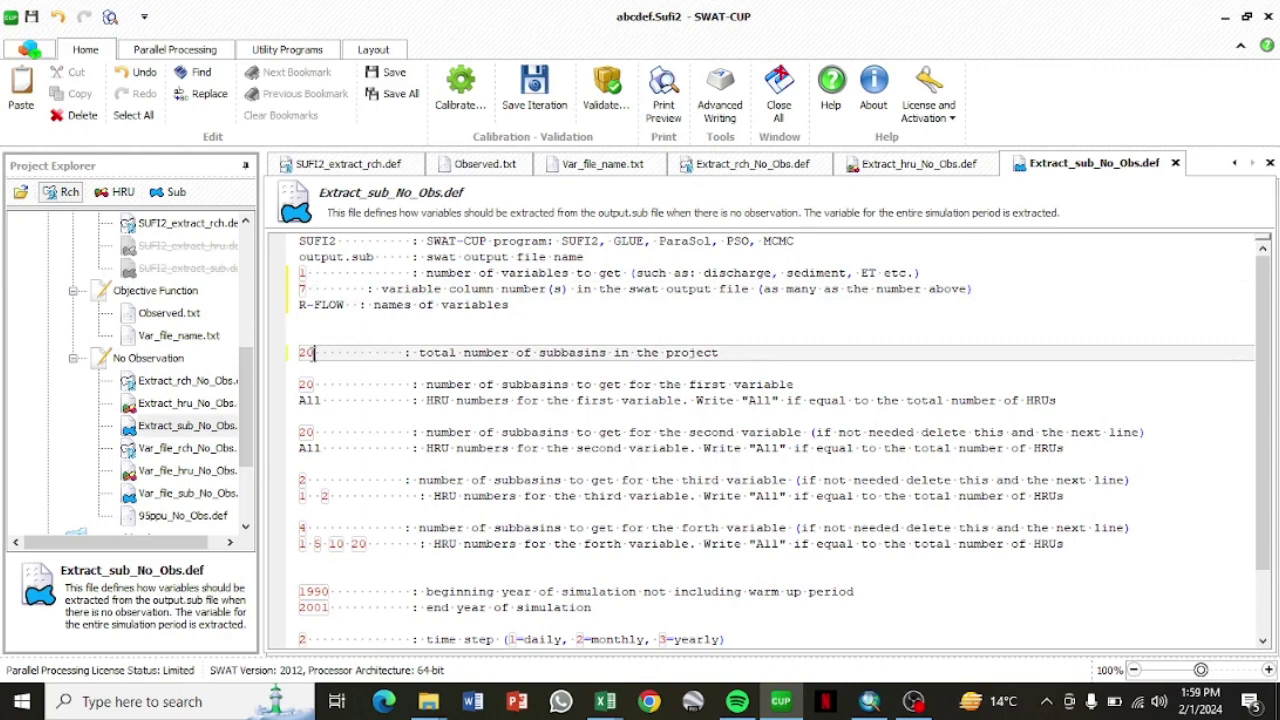
key(BackSpace)
key(BackSpace)
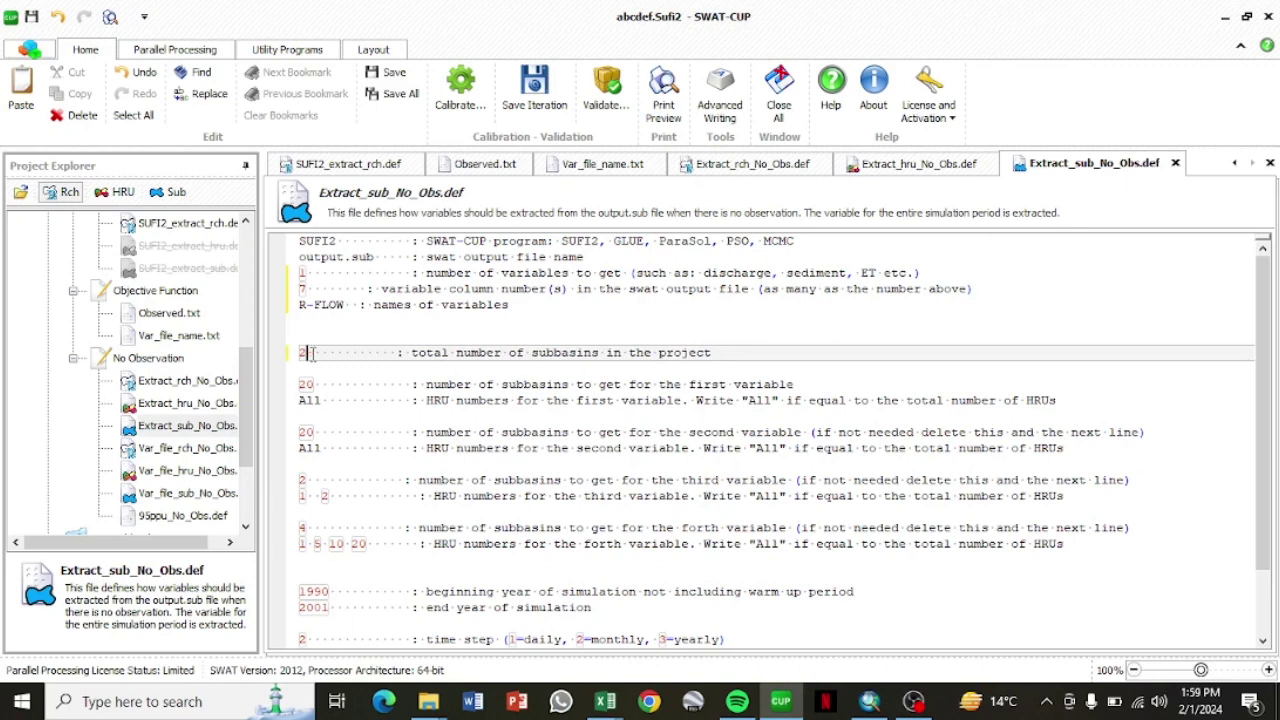
text(8)
click(314, 386)
key(BackSpace)
key(BackSpace)
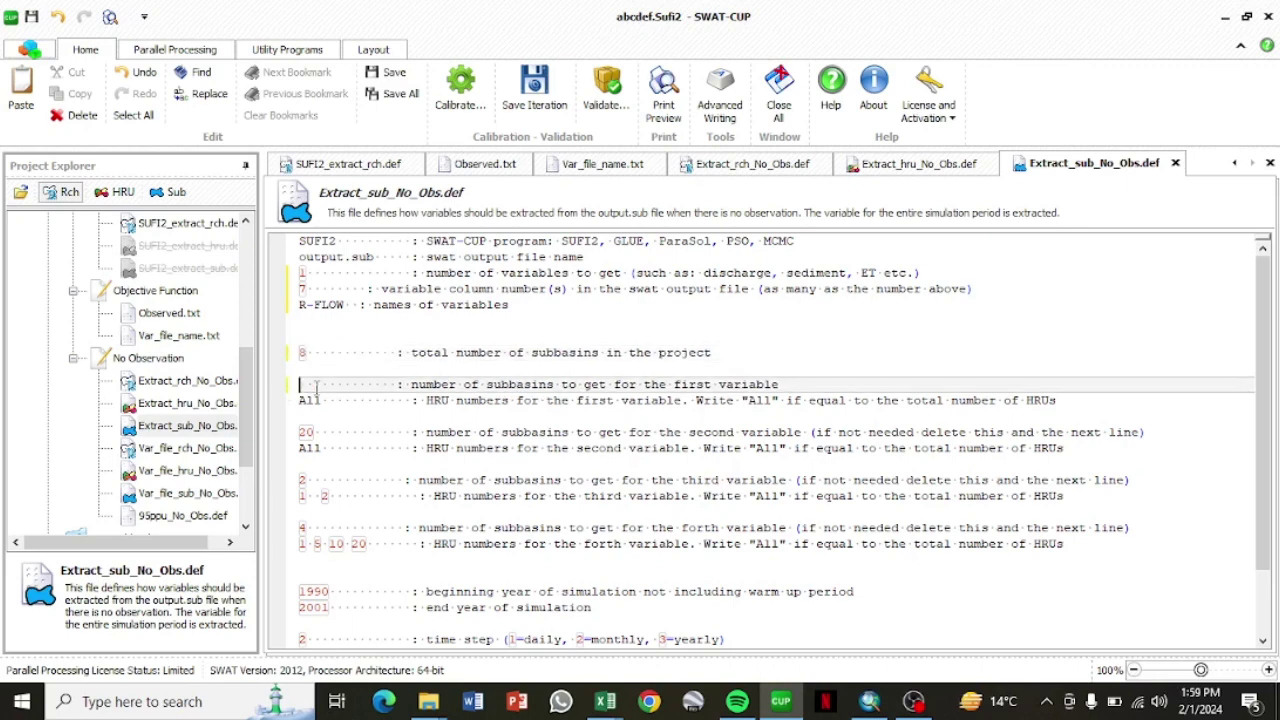
text(8)
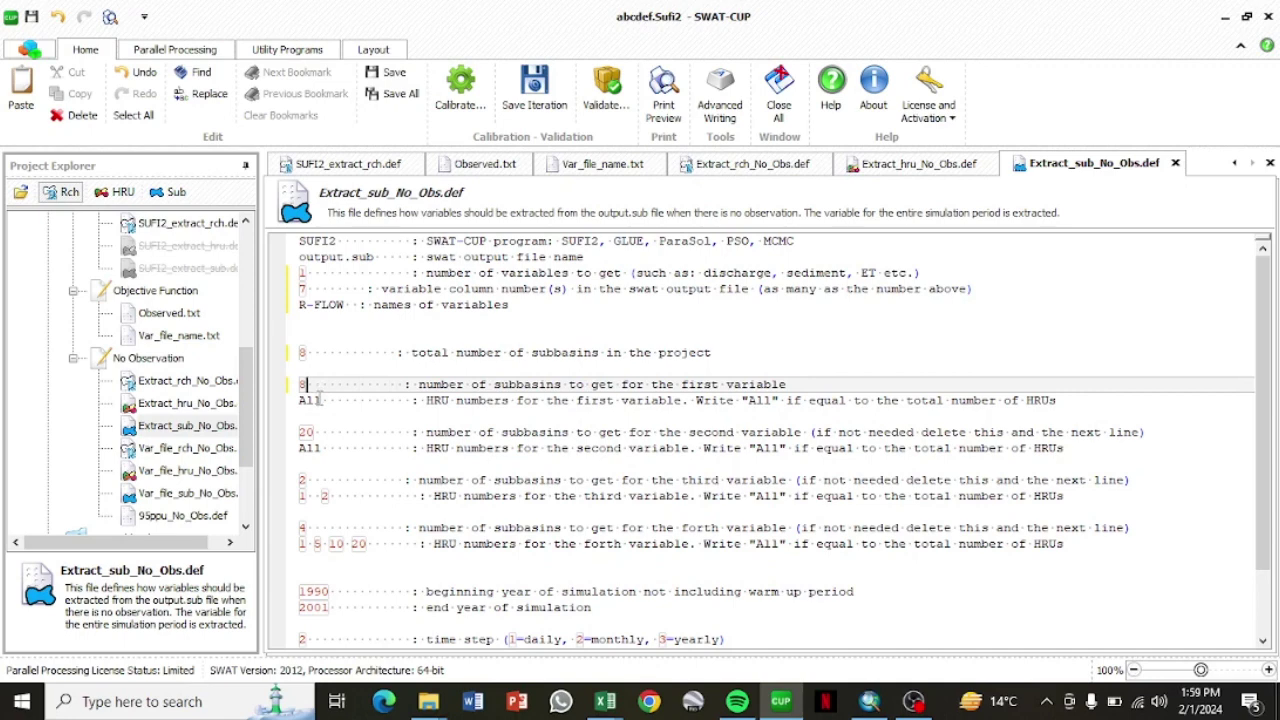
- Replace All with 1 as the HRU number for the first variable in Extract_sub_No_Obs.def
click(316, 400)
key(BackSpace)
key(BackSpace)
key(BackSpace)
text(1)
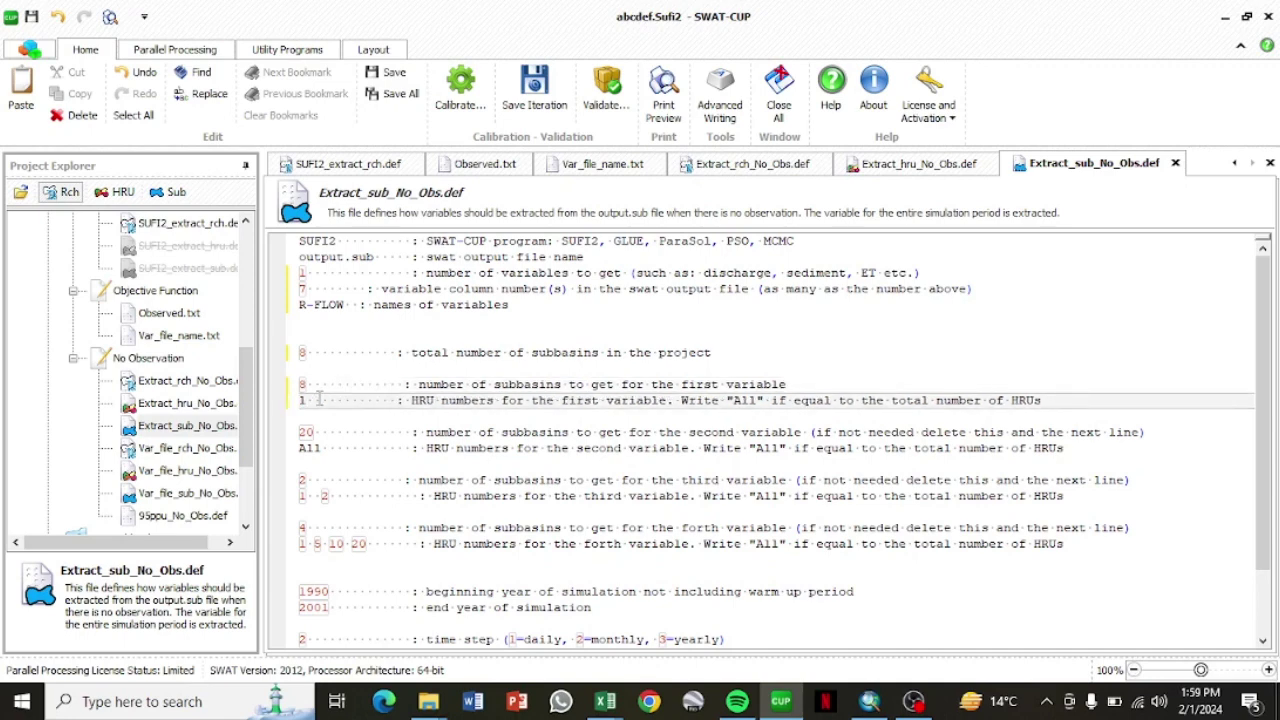
- Set the HRU number for the first variable to 43 in Extract_sub_No_Obs.def and delete the second, third and fourth variable entries
key(BackSpace)
text(43)
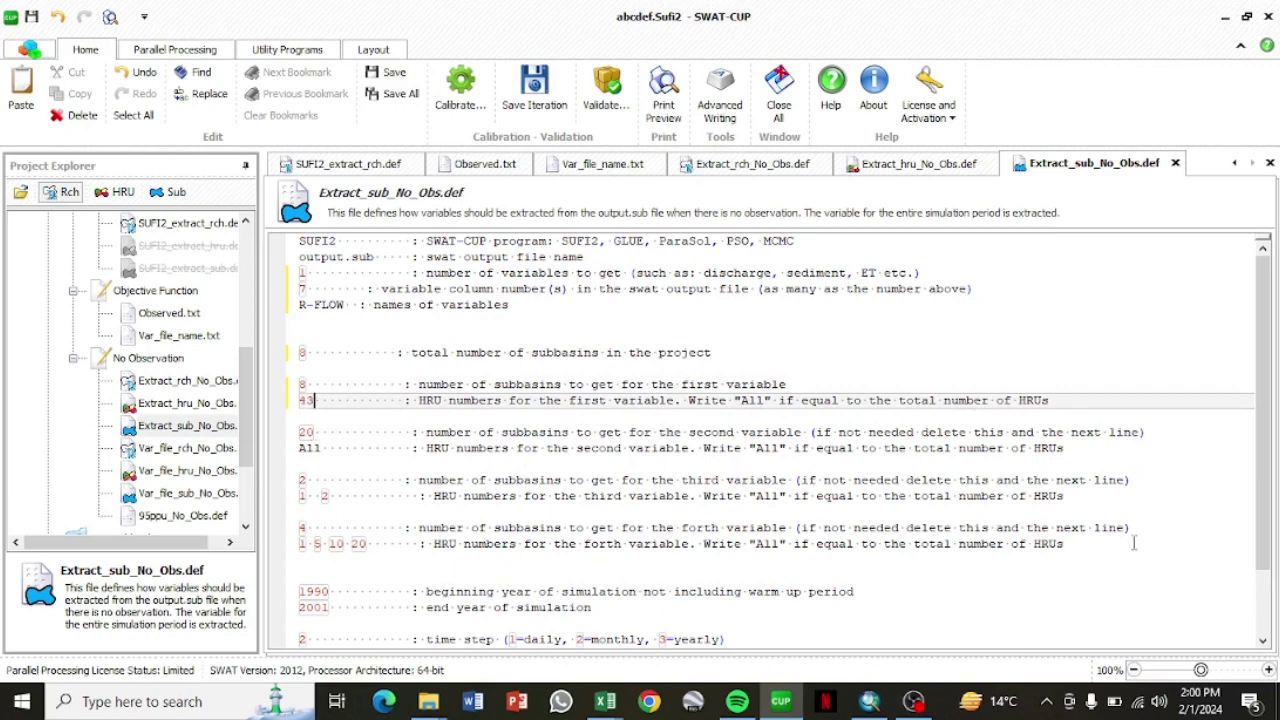
drag(1134, 543, 298, 432)
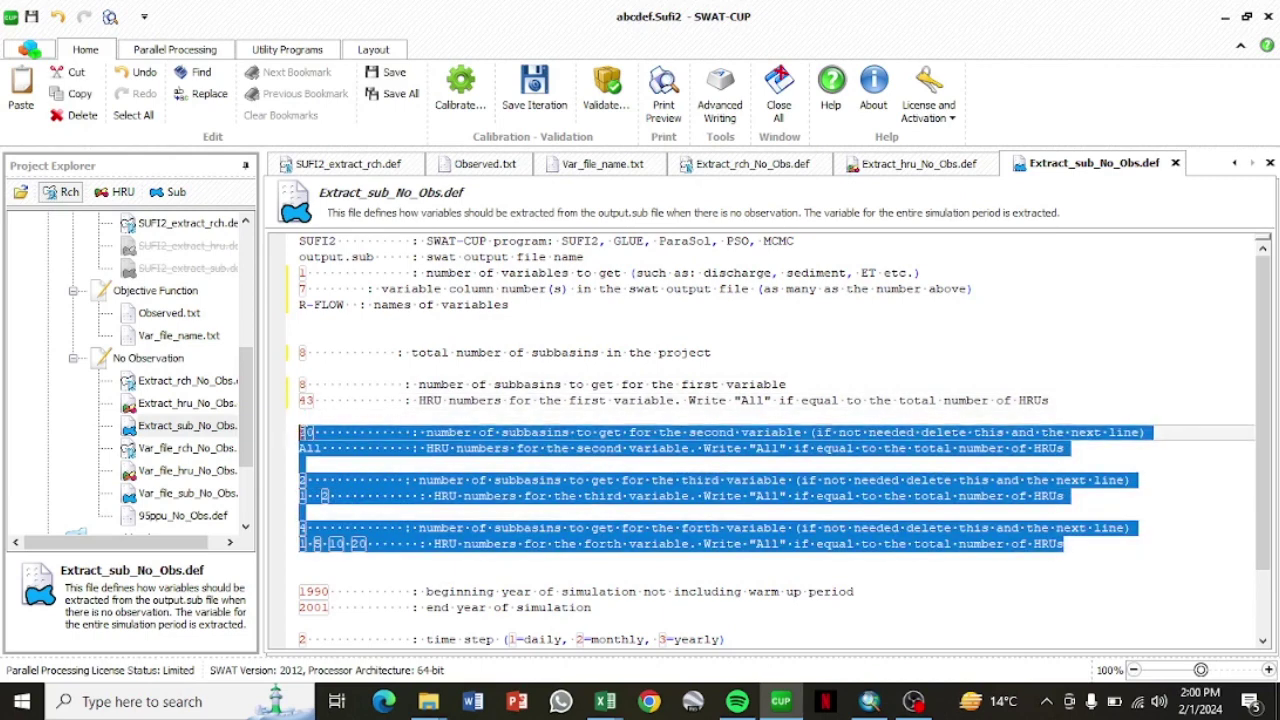
key(Delete)
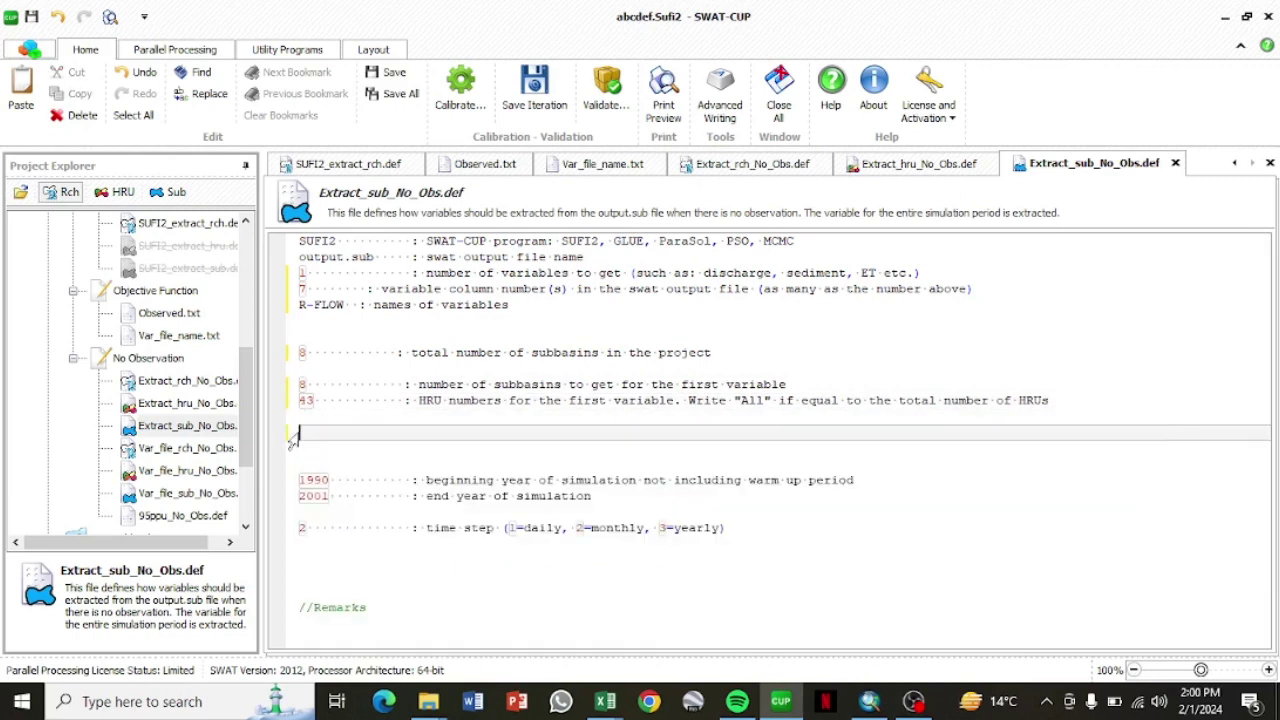
- Set the end year of simulation to 1999 in Extract_sub_No_Obs.def
click(327, 495)
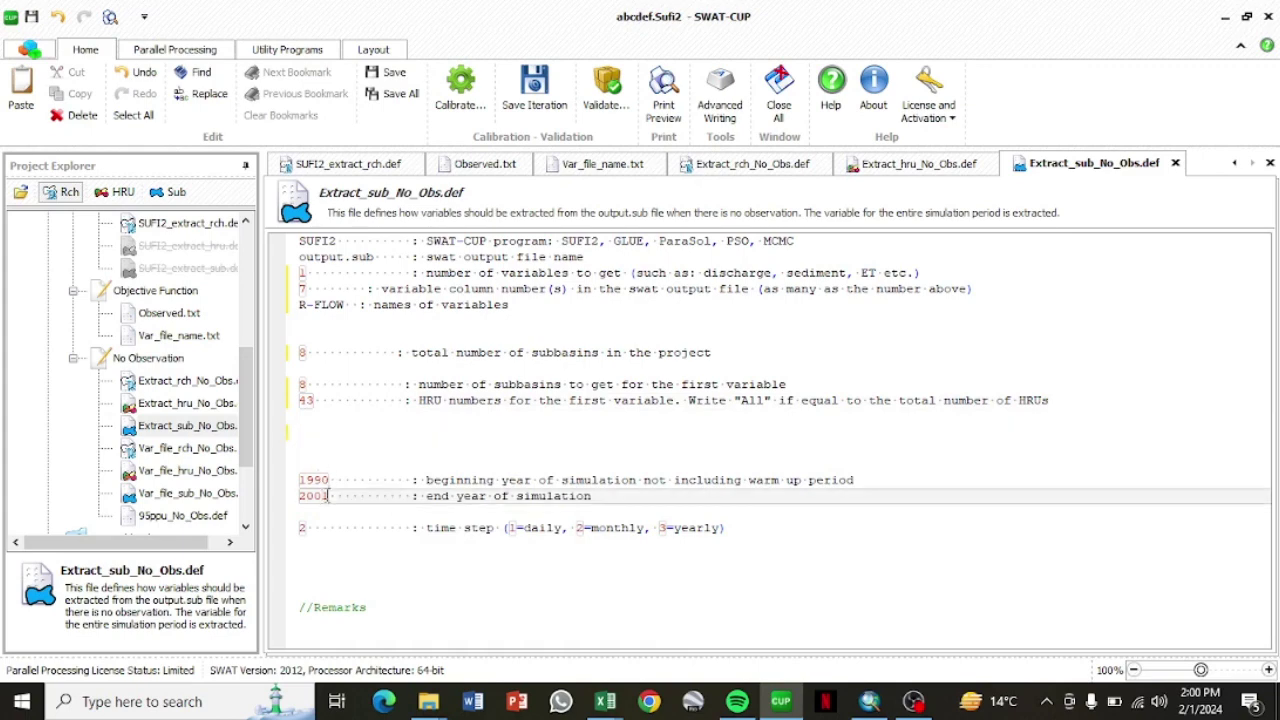
key(BackSpace)
key(BackSpace)
key(BackSpace)
key(BackSpace)
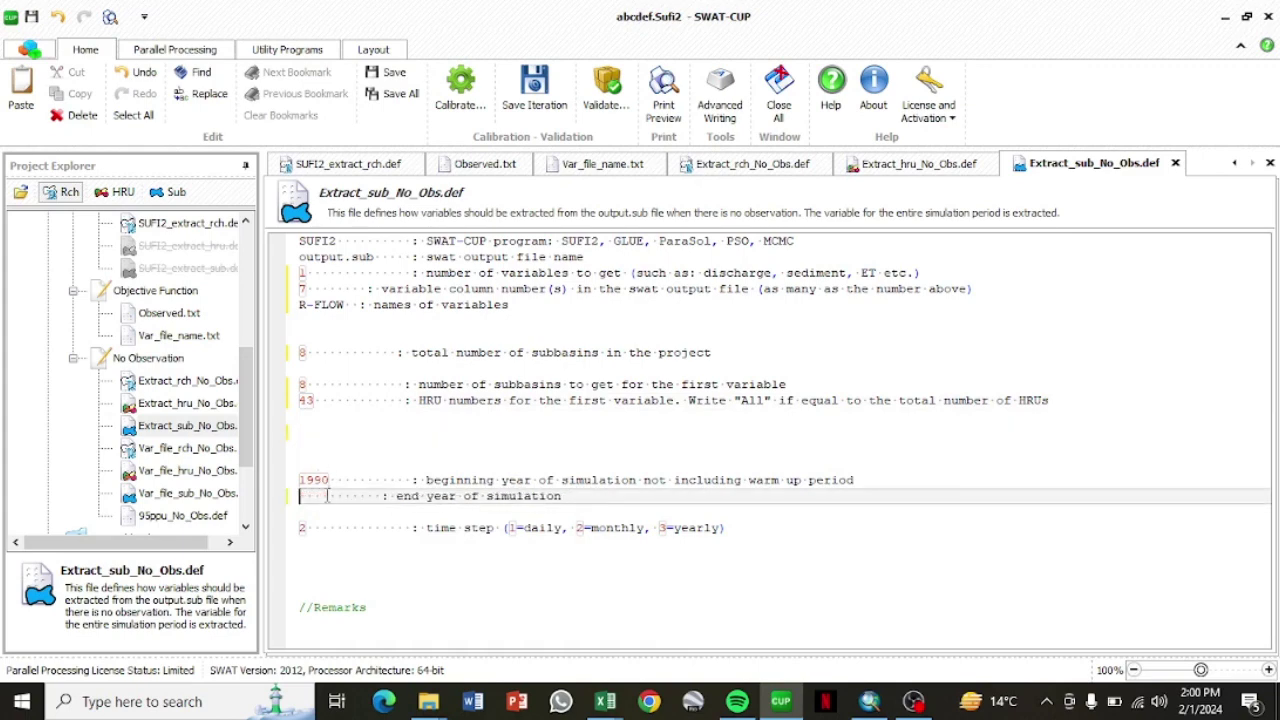
text(1995)
key(BackSpace)
text(9)
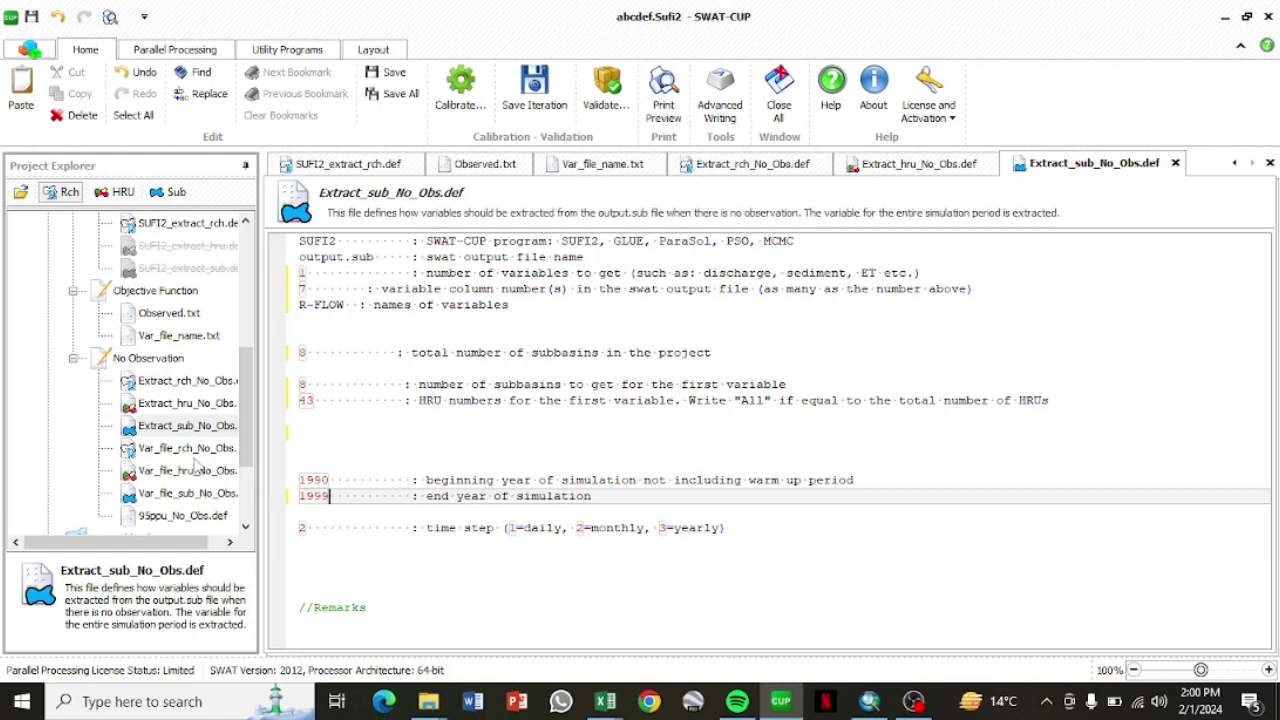
- View Var_file_sub_No_Obs.txt, and in 95ppu_No_Obs.def set the number of data points or simulation time steps to 96
drag(250, 412, 250, 446)
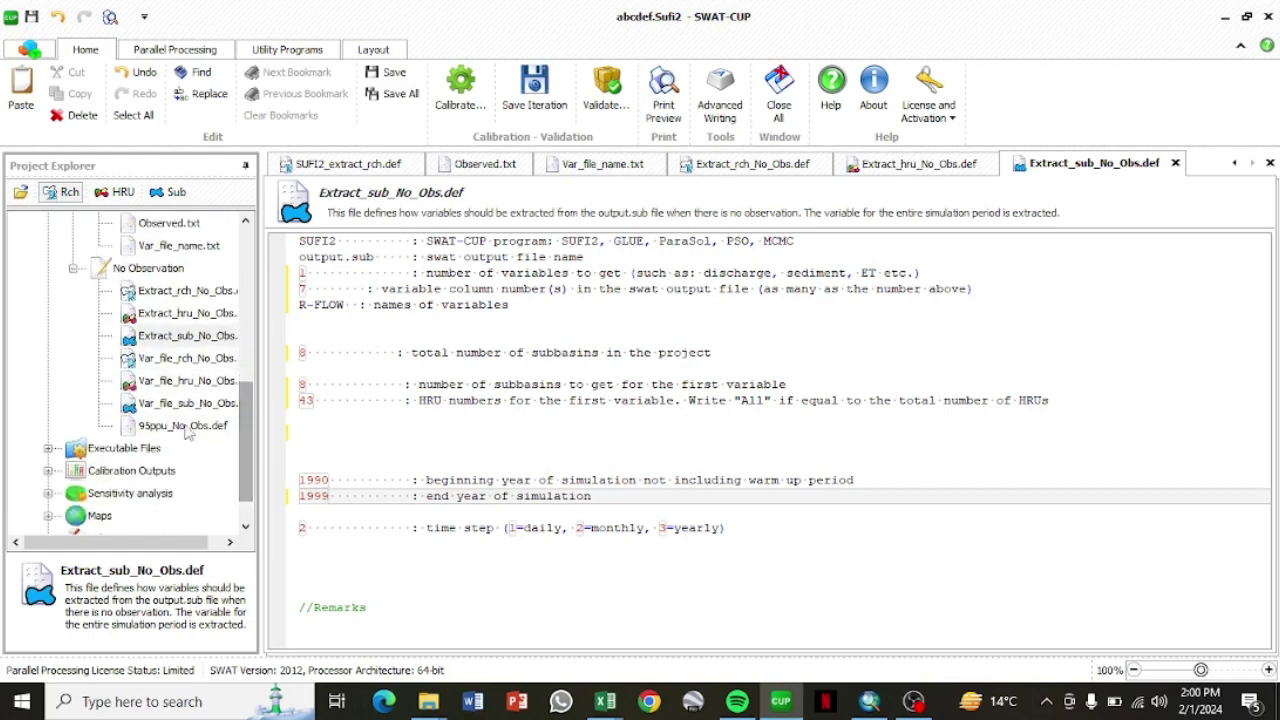
double_click(183, 404)
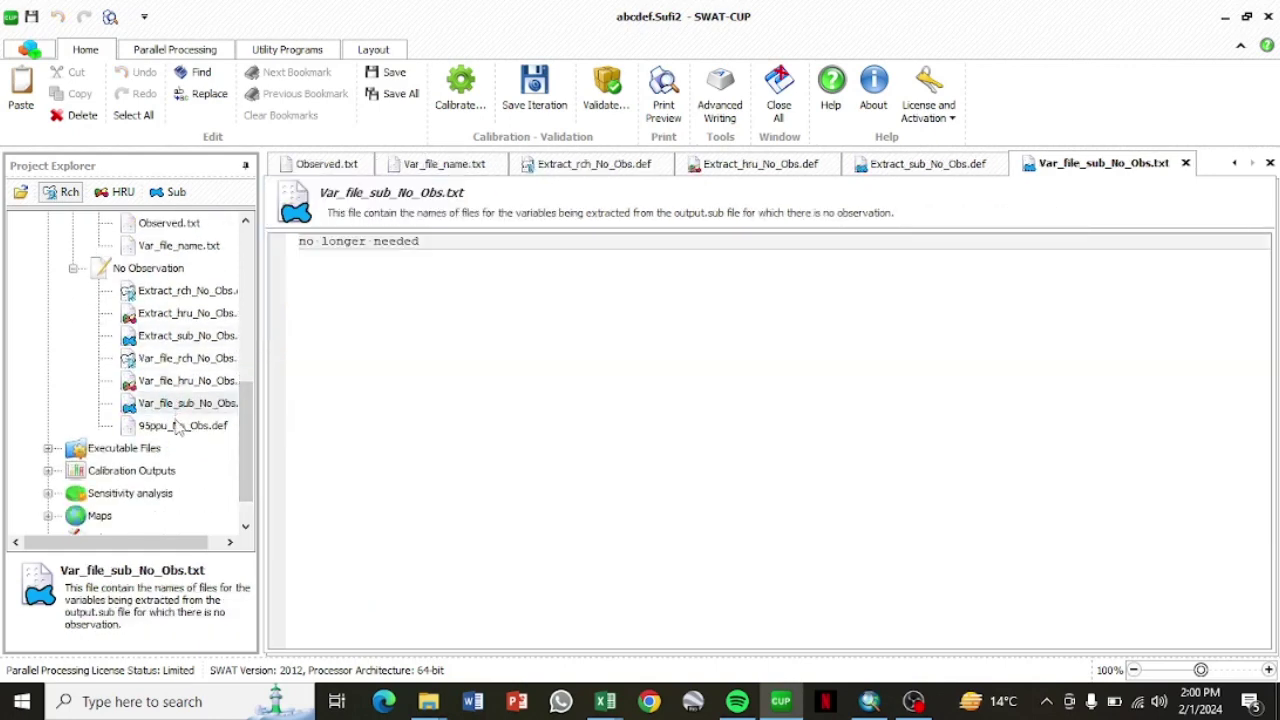
double_click(183, 425)
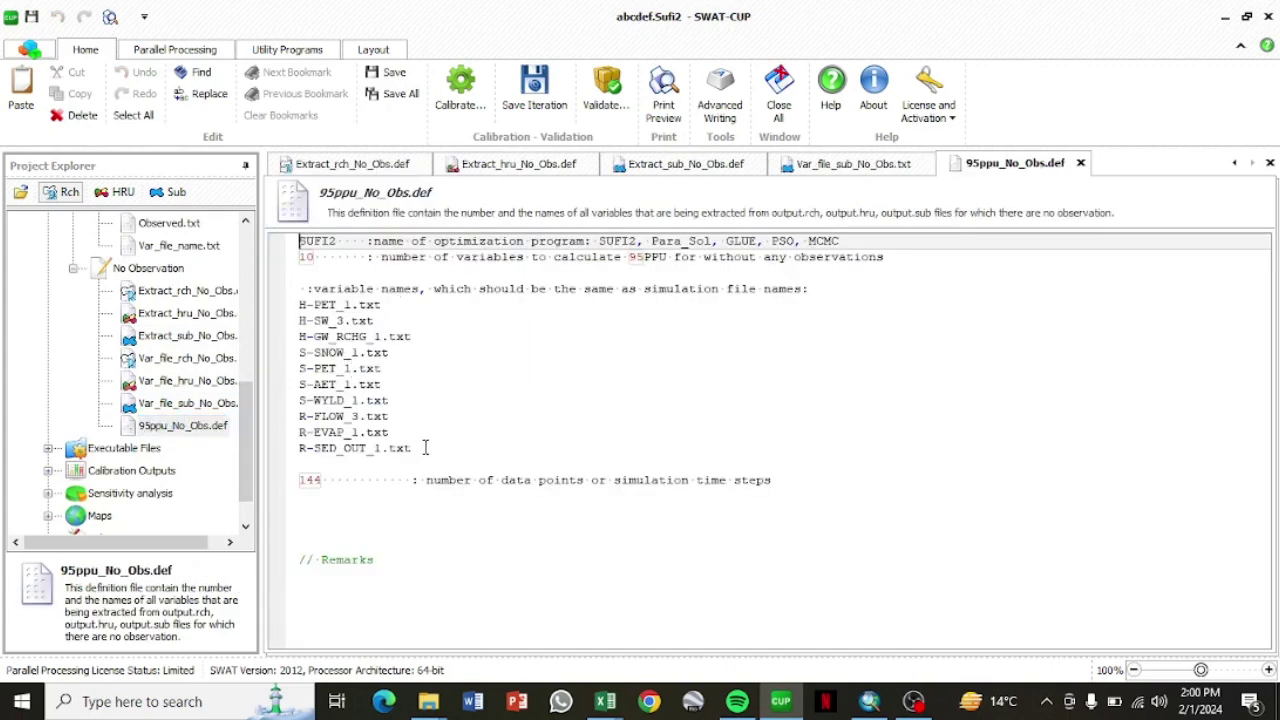
click(321, 481)
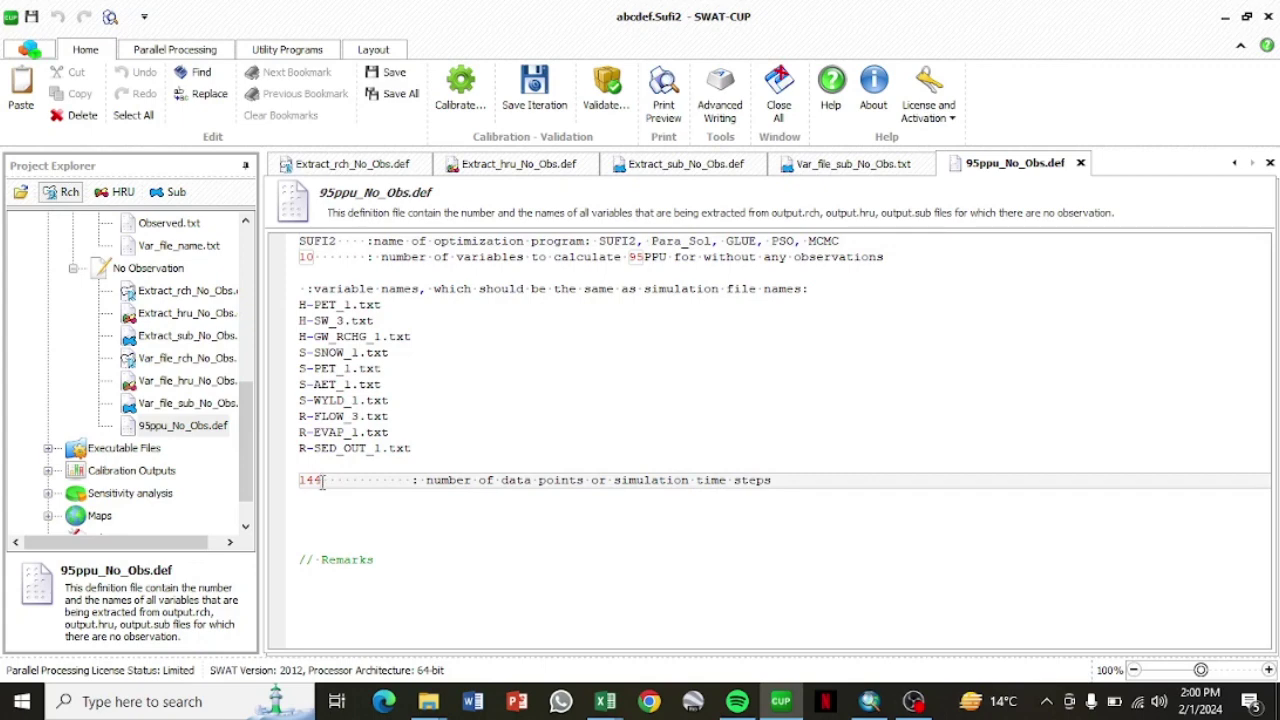
key(BackSpace)
key(BackSpace)
key(BackSpace)
text(96)
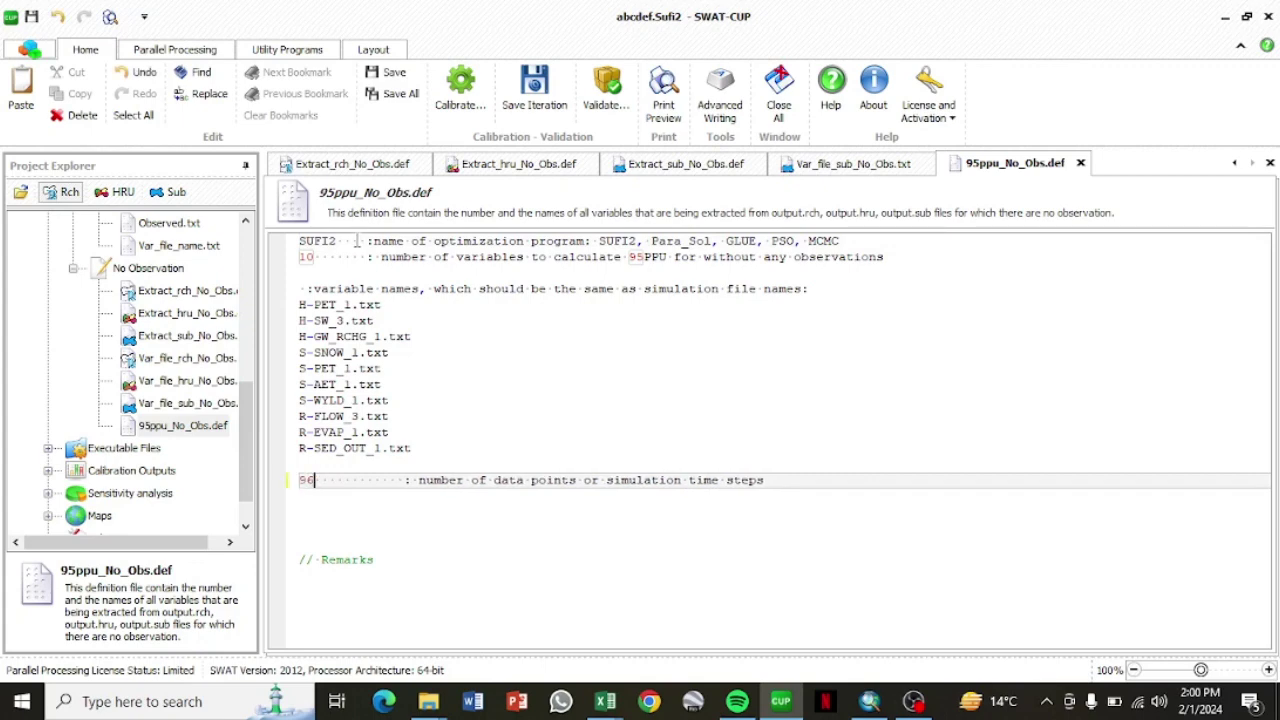
- Set the number of 95PPU variables to 1 in 95ppu_No_Obs.def and delete all listed variable names except R-FLOW_3.txt
click(317, 257)
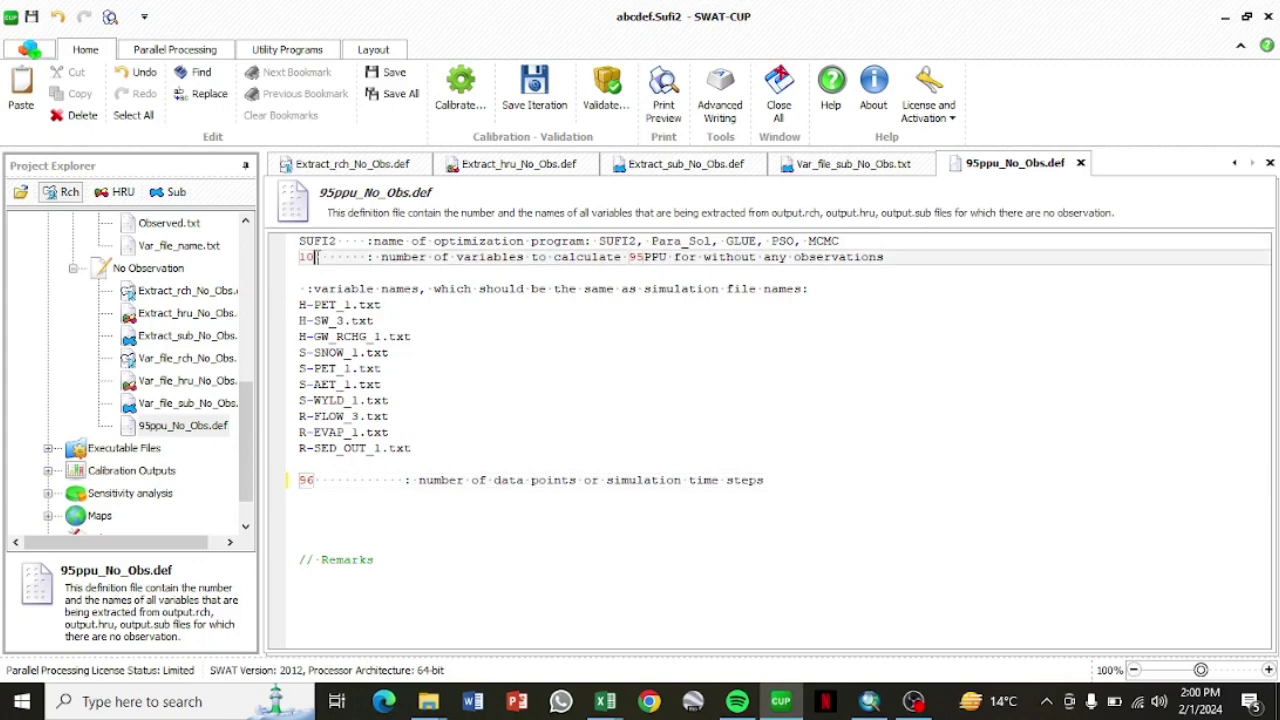
key(BackSpace)
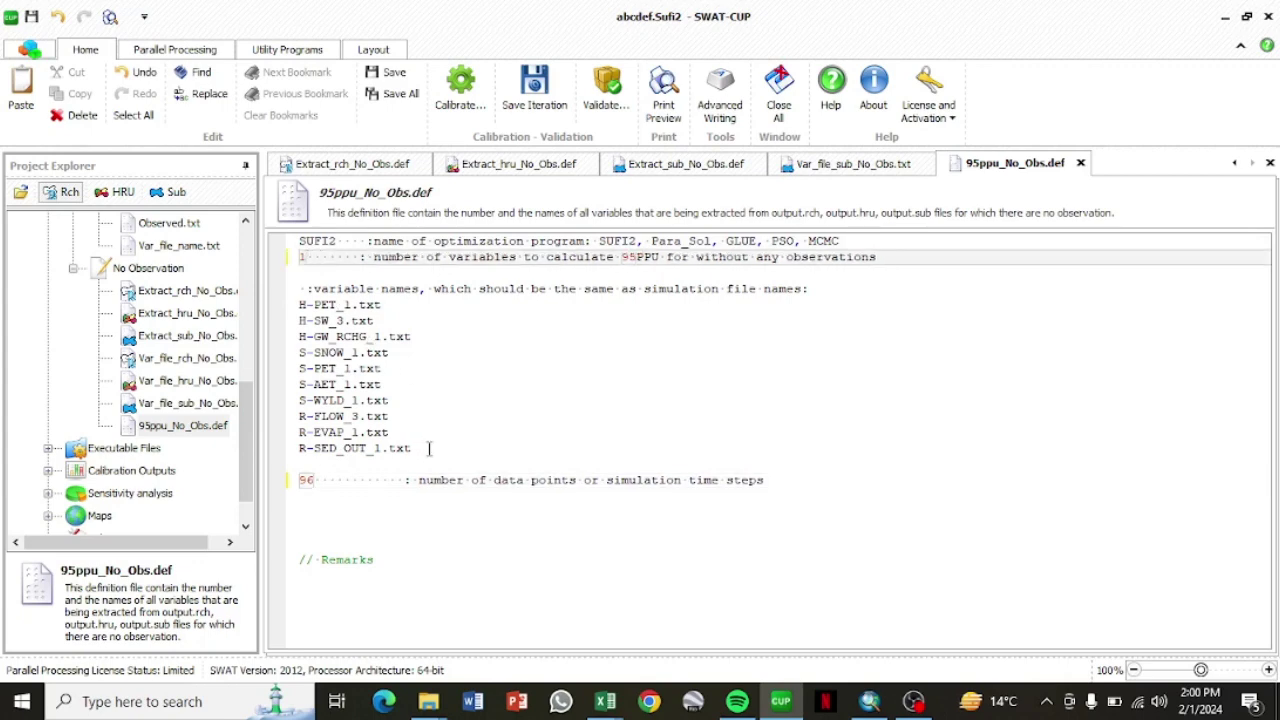
drag(415, 400, 286, 314)
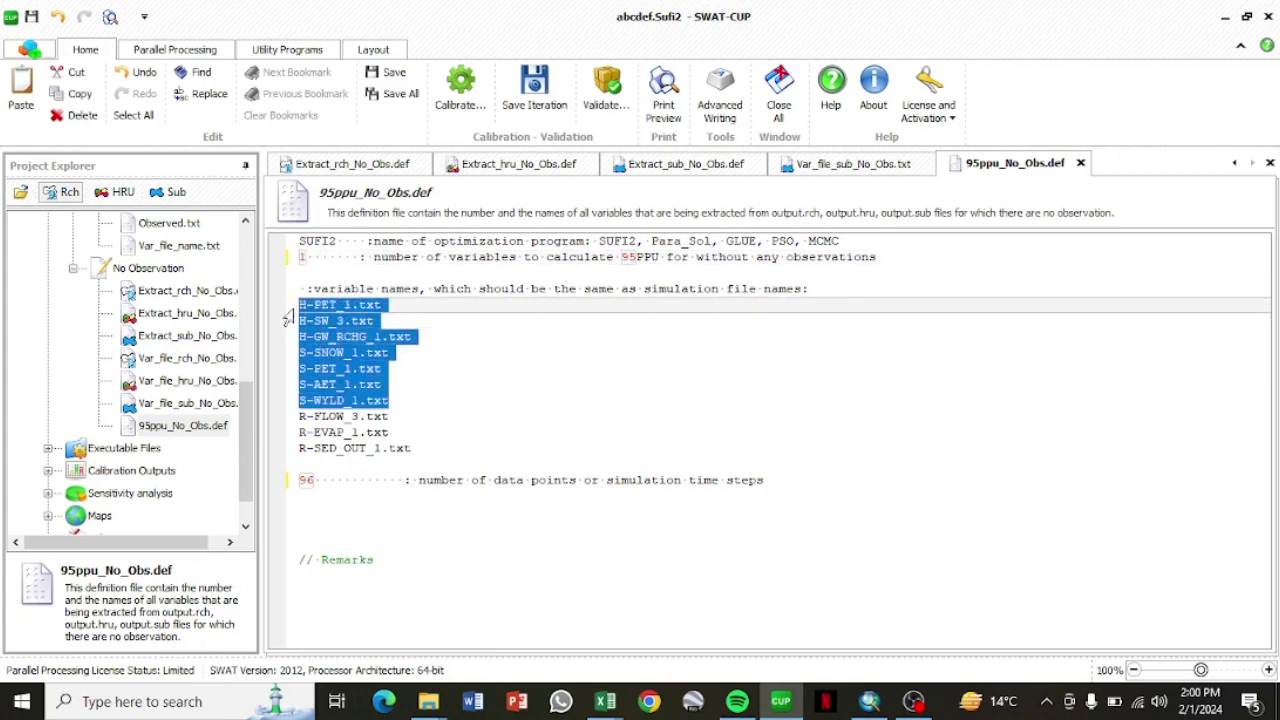
key(Delete)
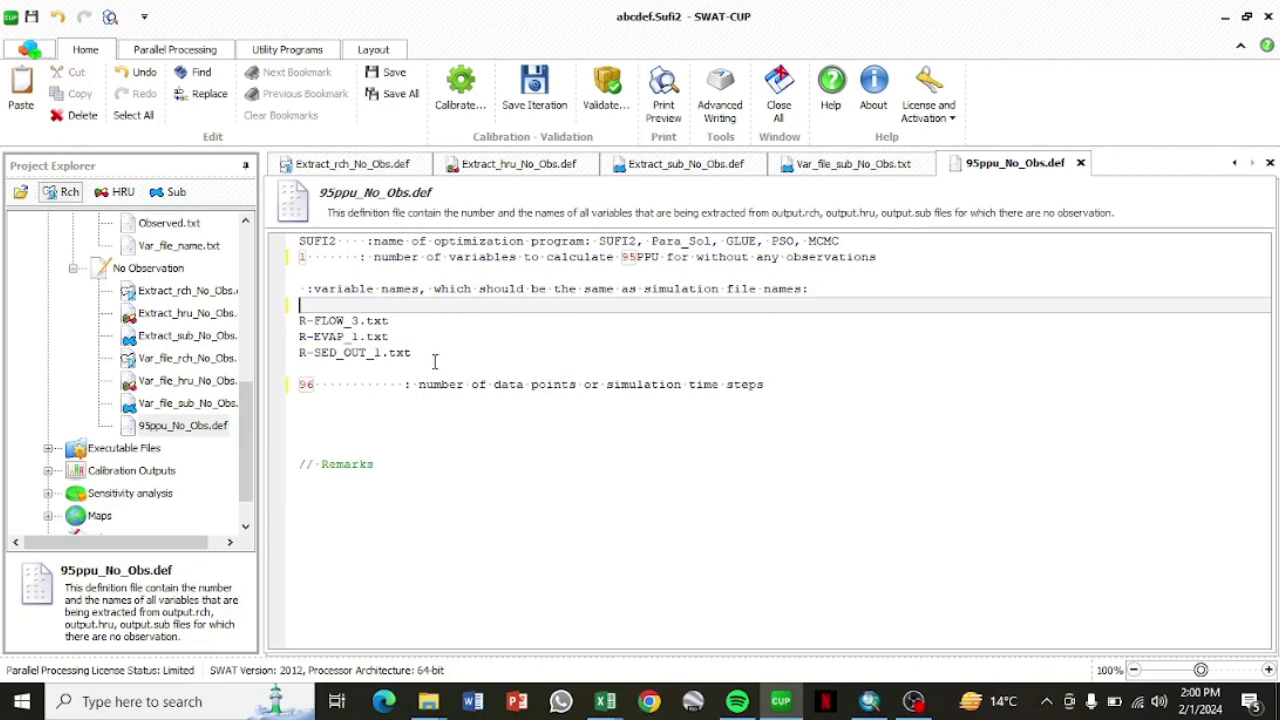
drag(425, 356, 289, 345)
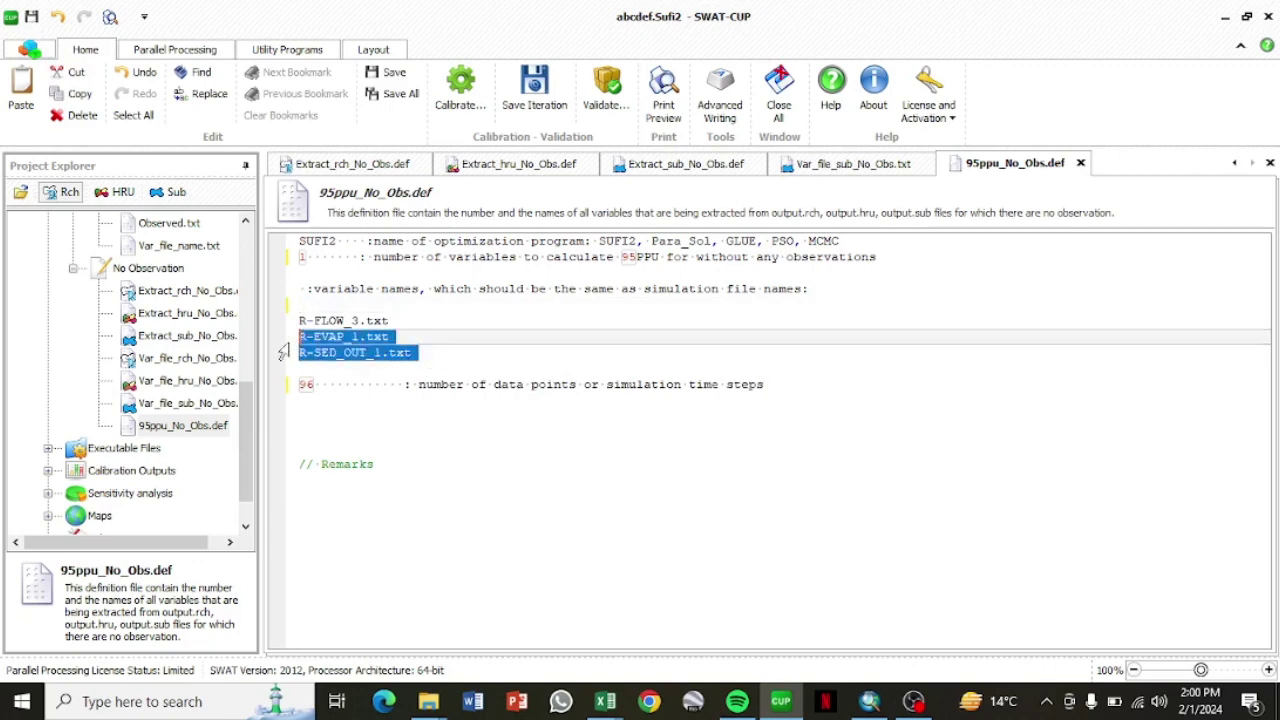
key(Delete)
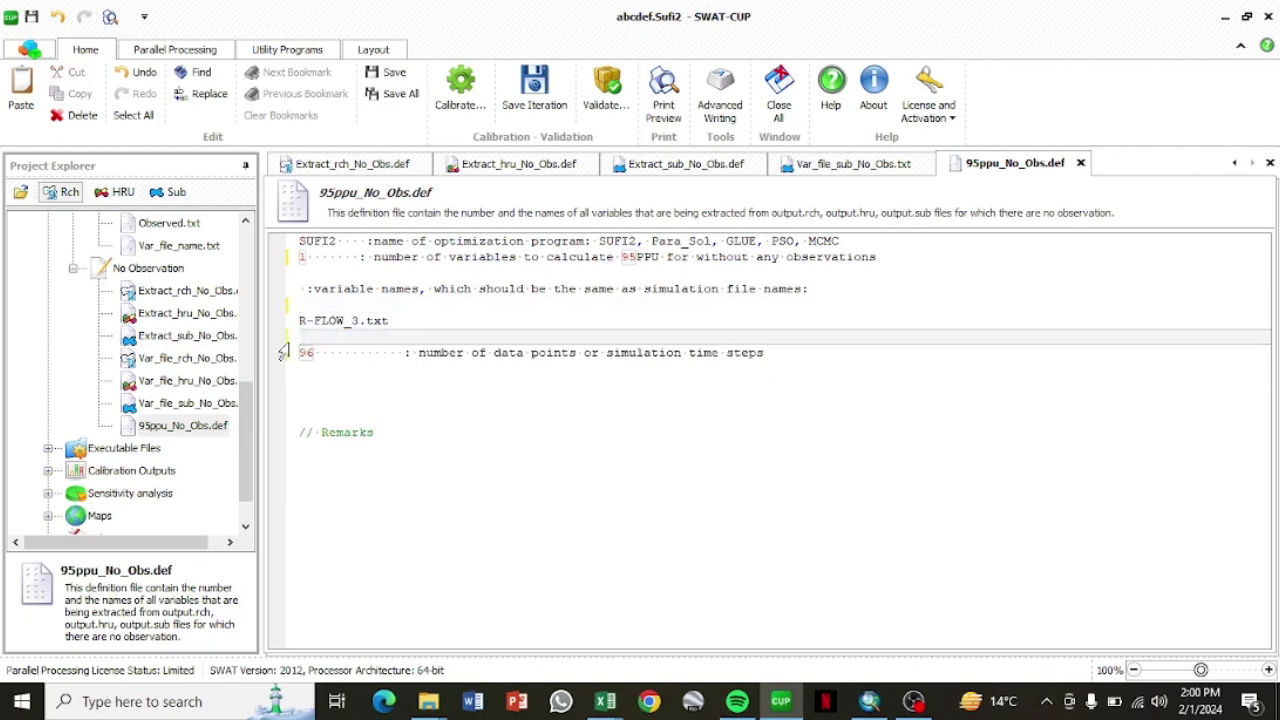
click(579, 490)
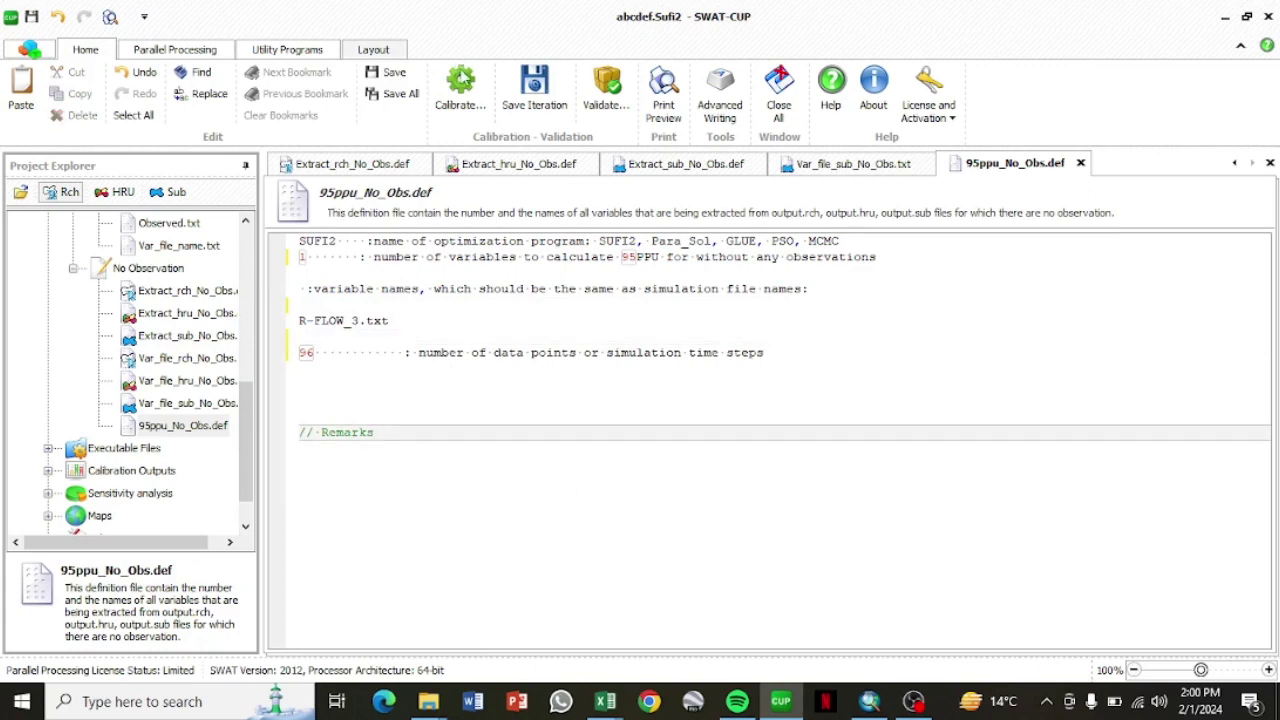
- Start the calibration with all batch files executed, and complete SUFI2_pre.bat by agreeing to clear the SUFI2.OUT folder
click(460, 95)
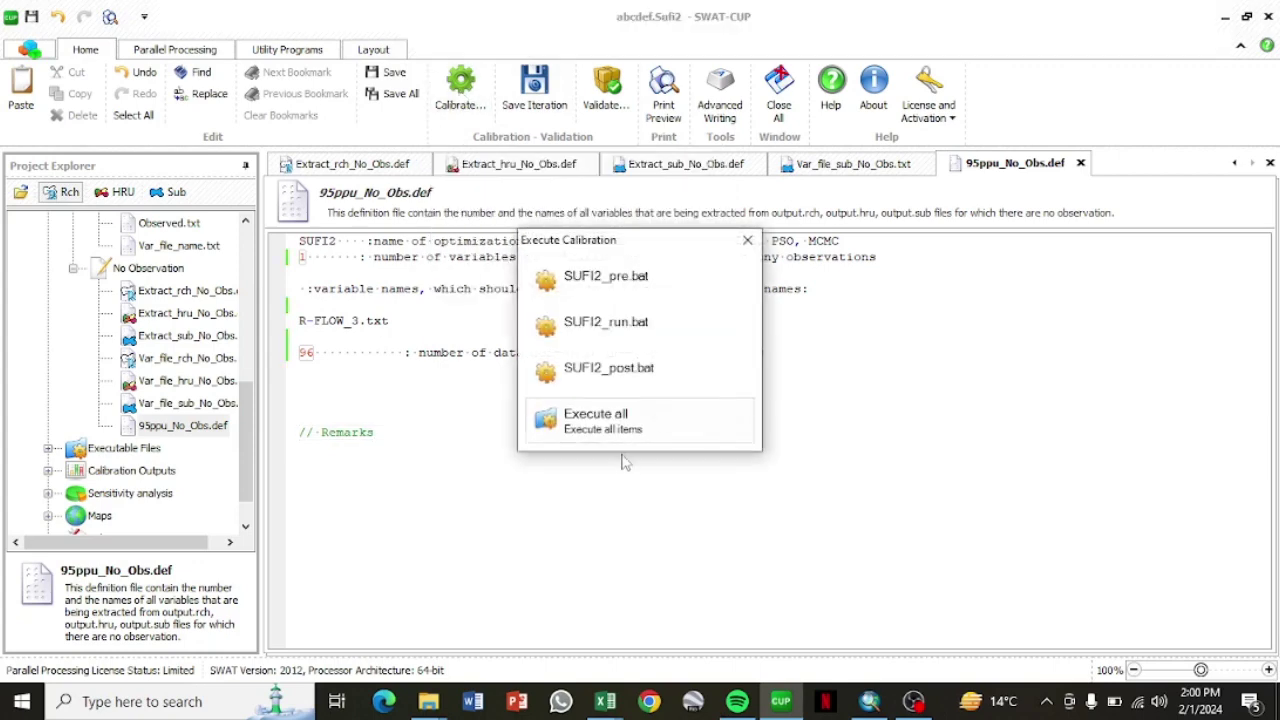
click(620, 440)
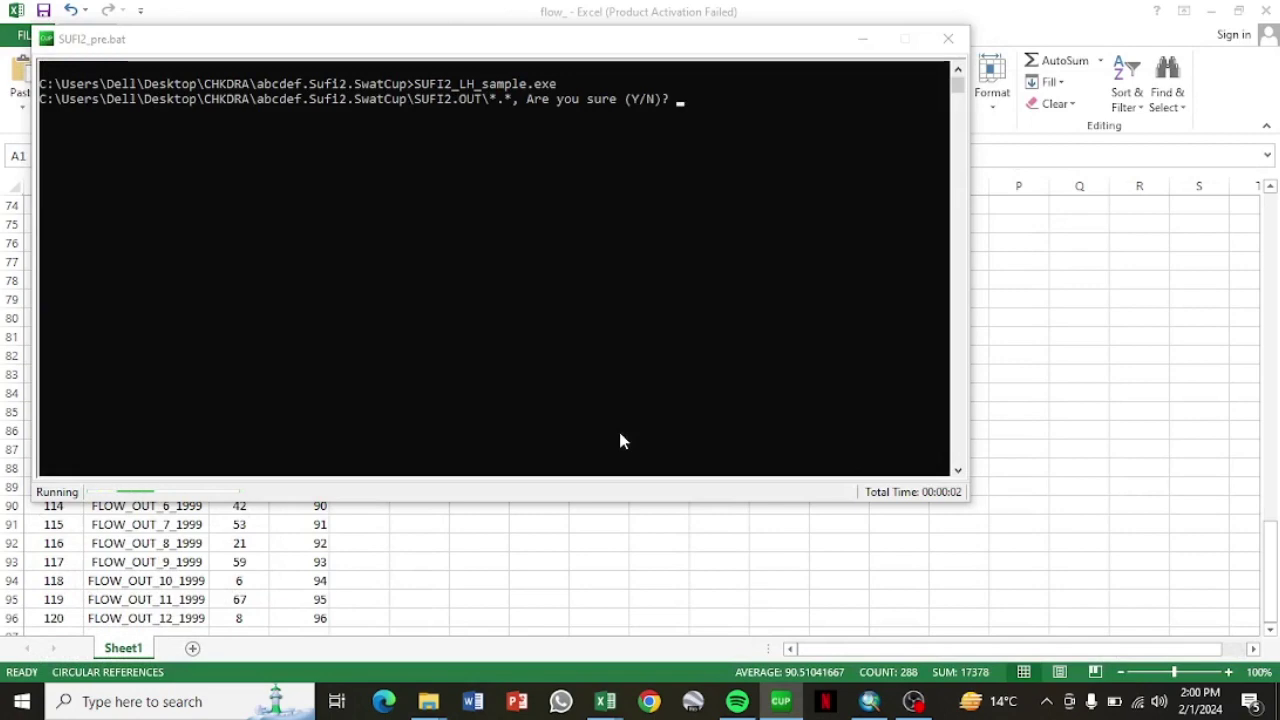
text(y)
key(Return)
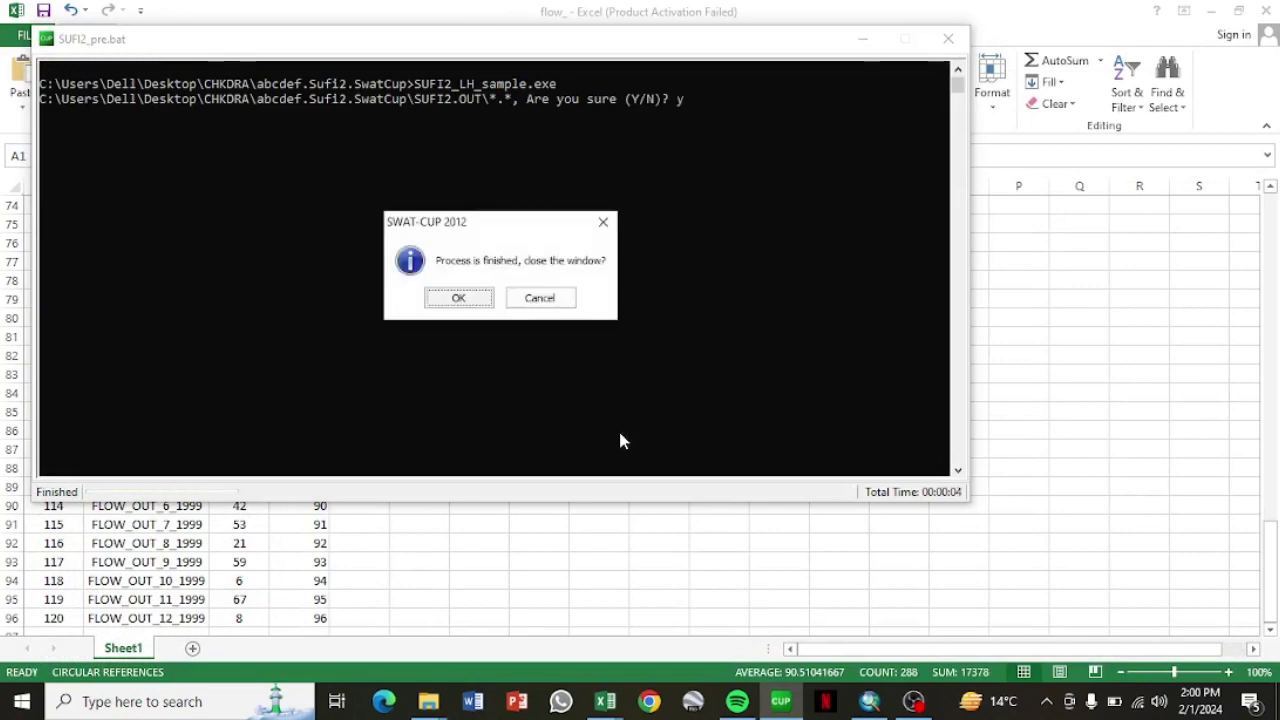
key(Return)
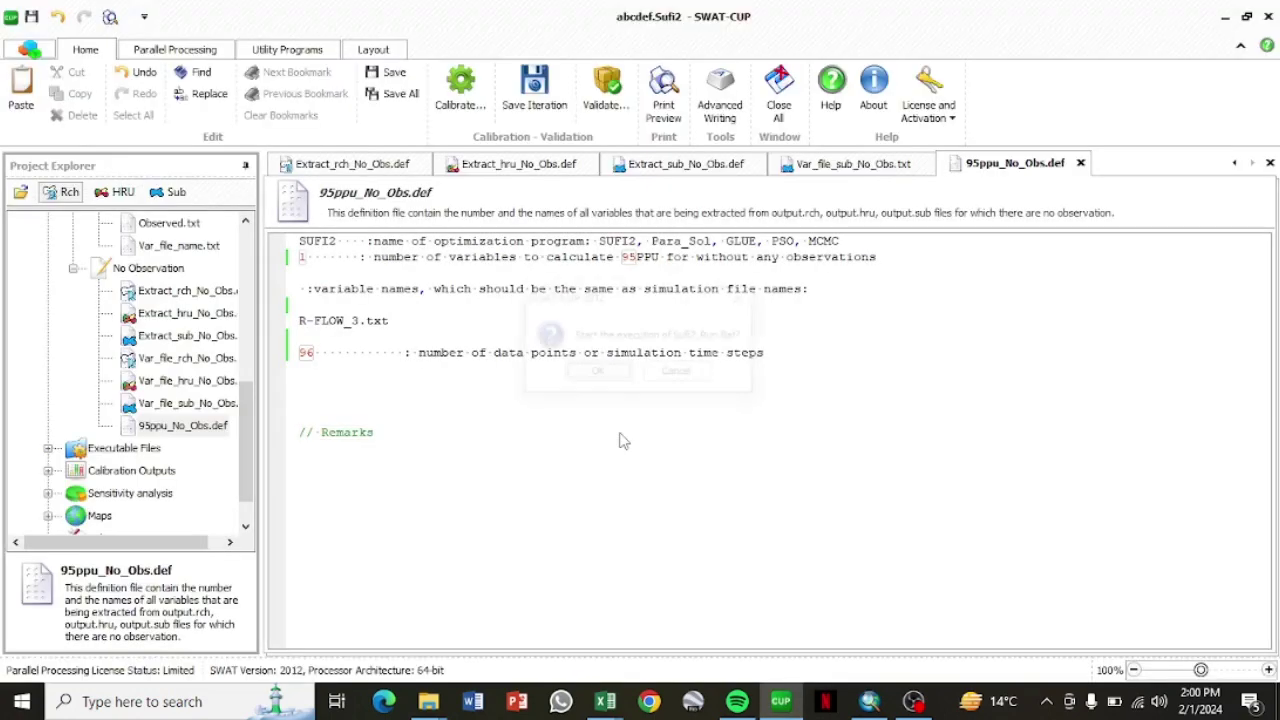
- Execute Sufi2_Run.bat and SUFI2_post.bat, keeping the post-processing output window open
click(597, 373)
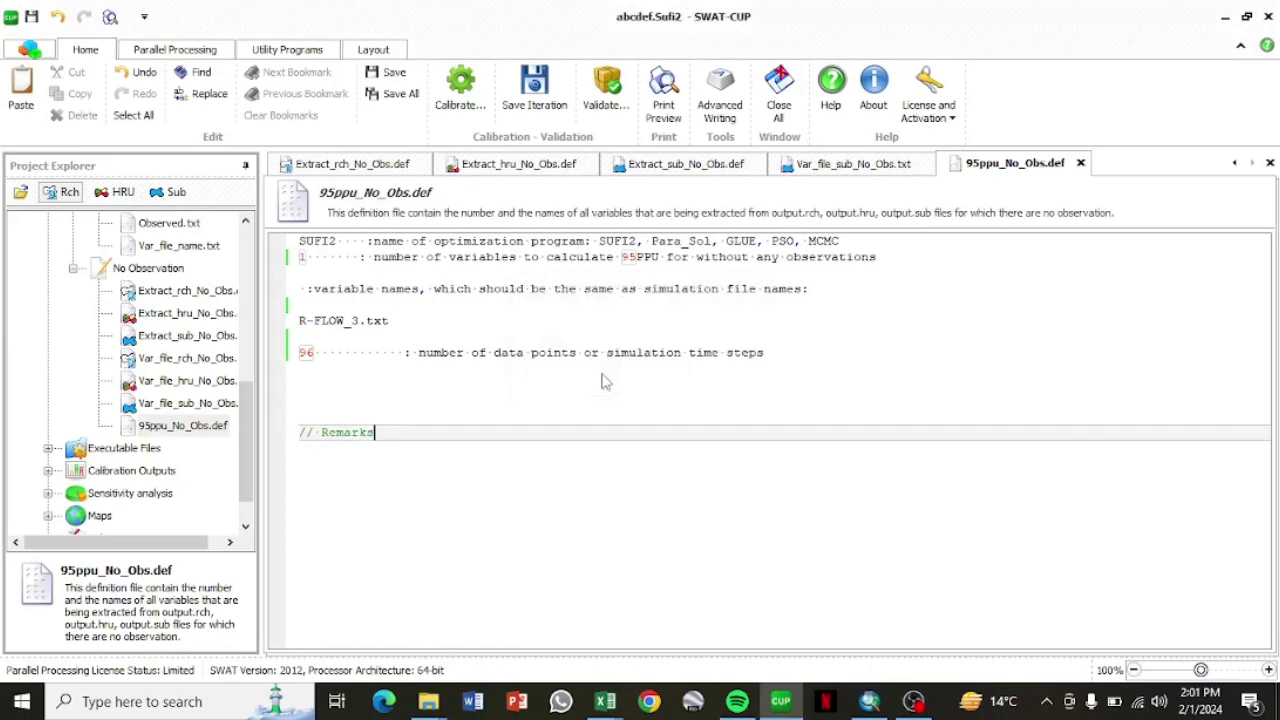
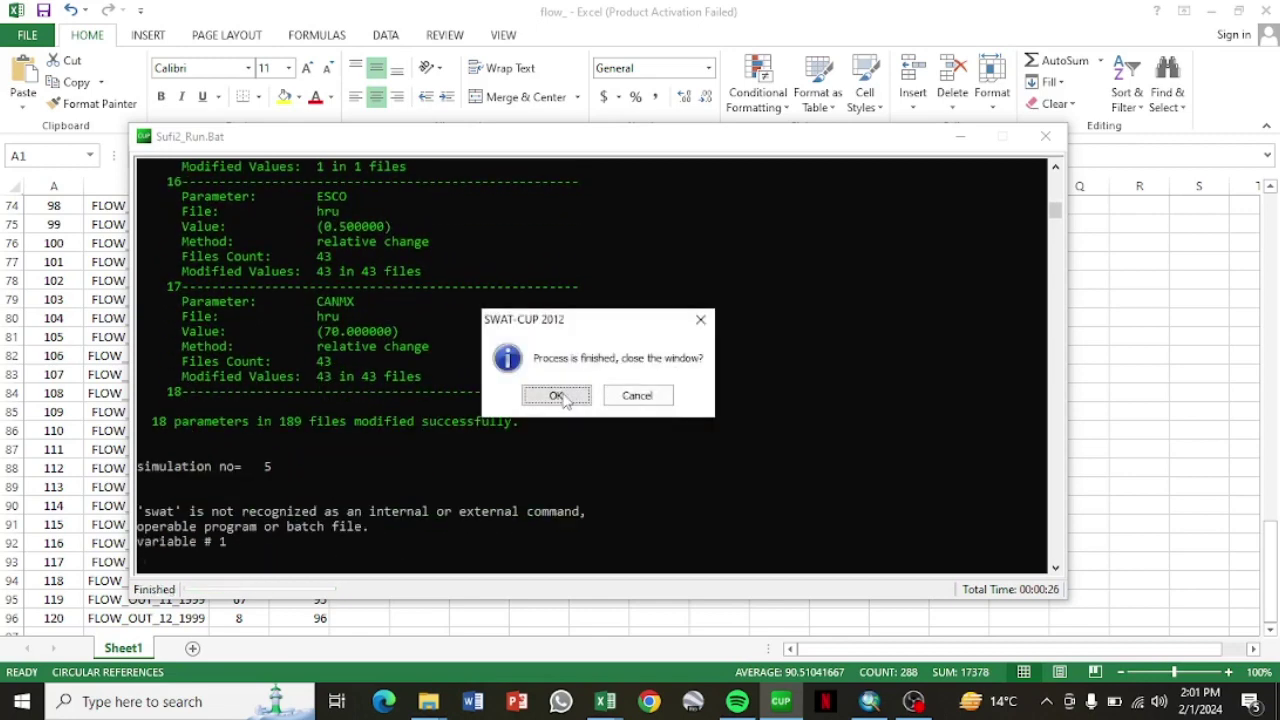
click(560, 395)
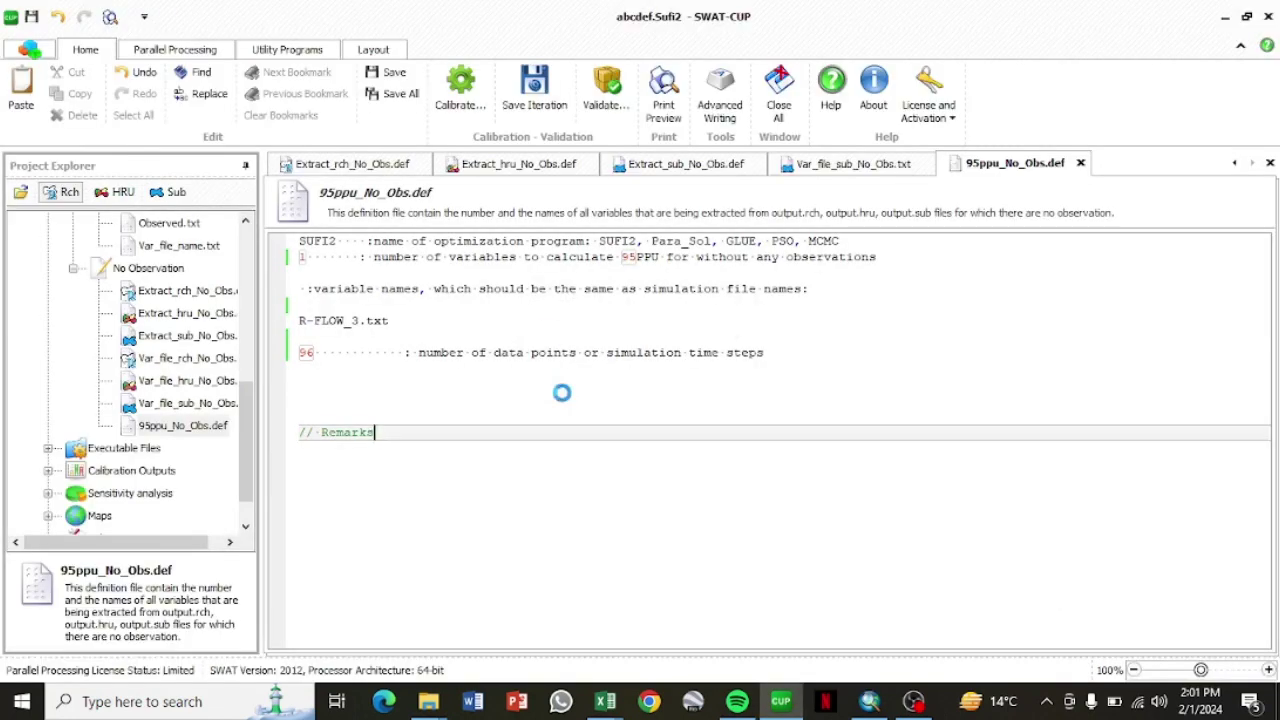
click(597, 374)
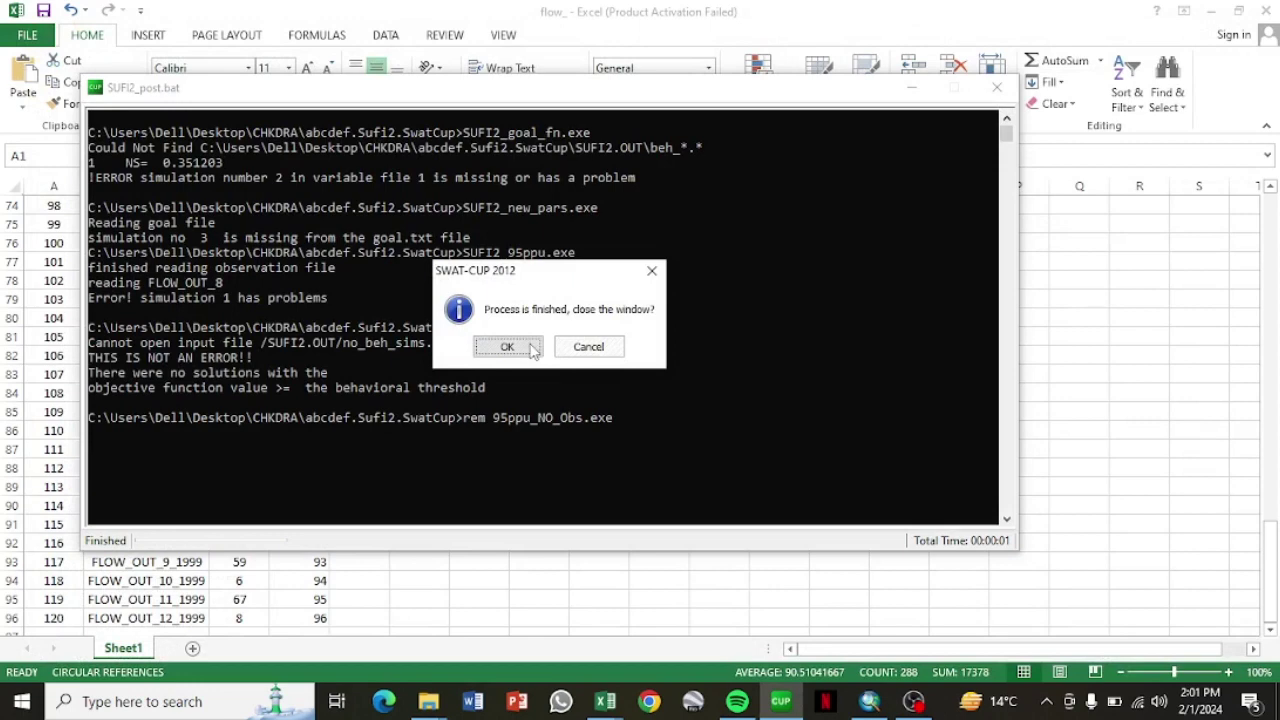
click(588, 346)
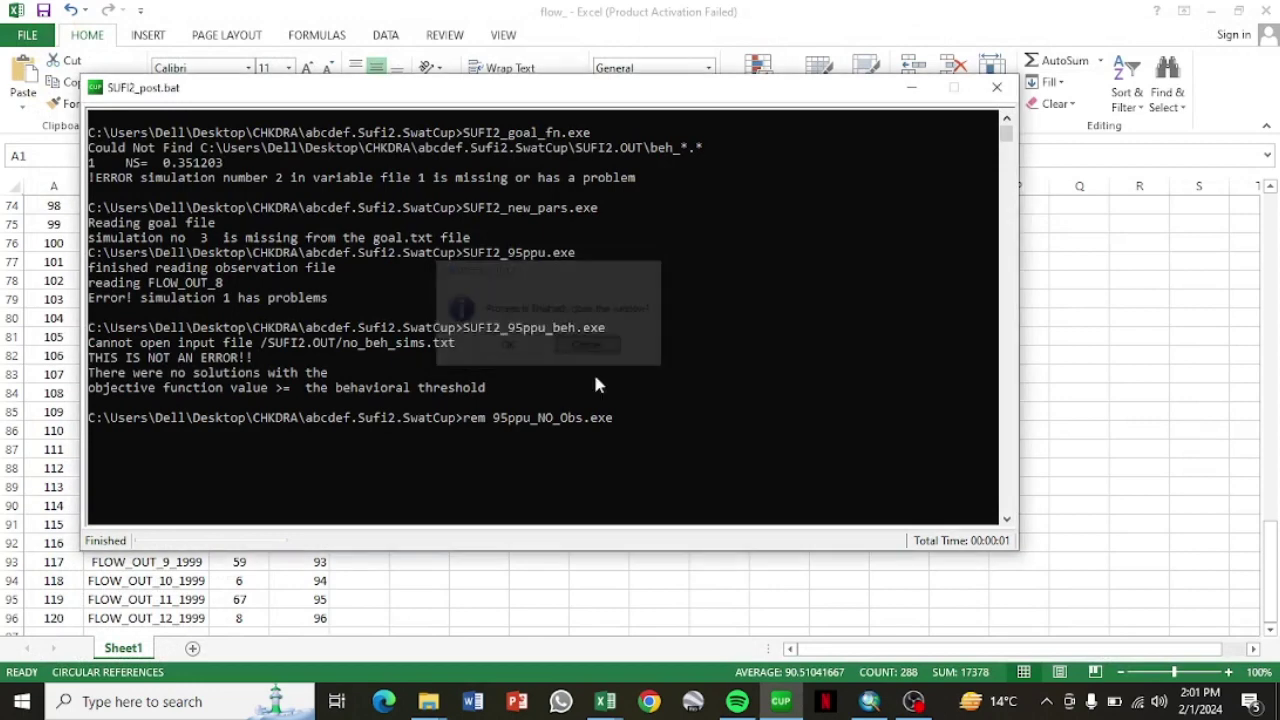
click(913, 701)
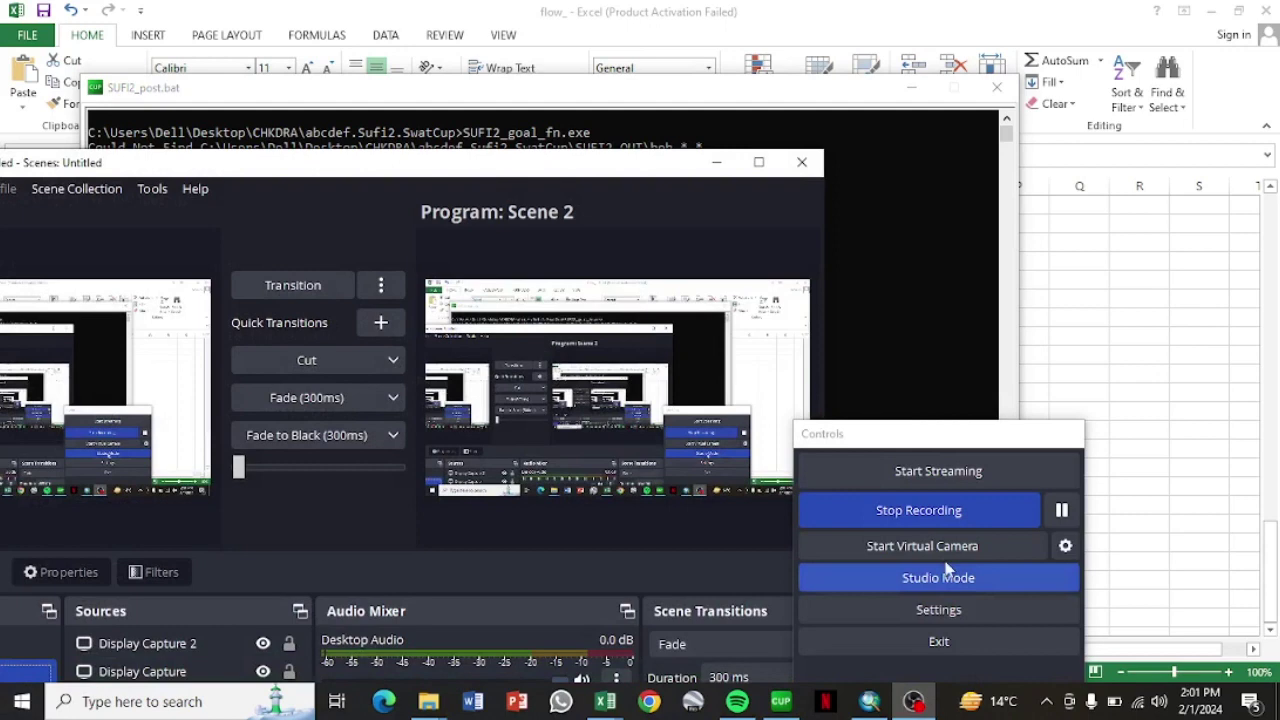
click(1061, 510)
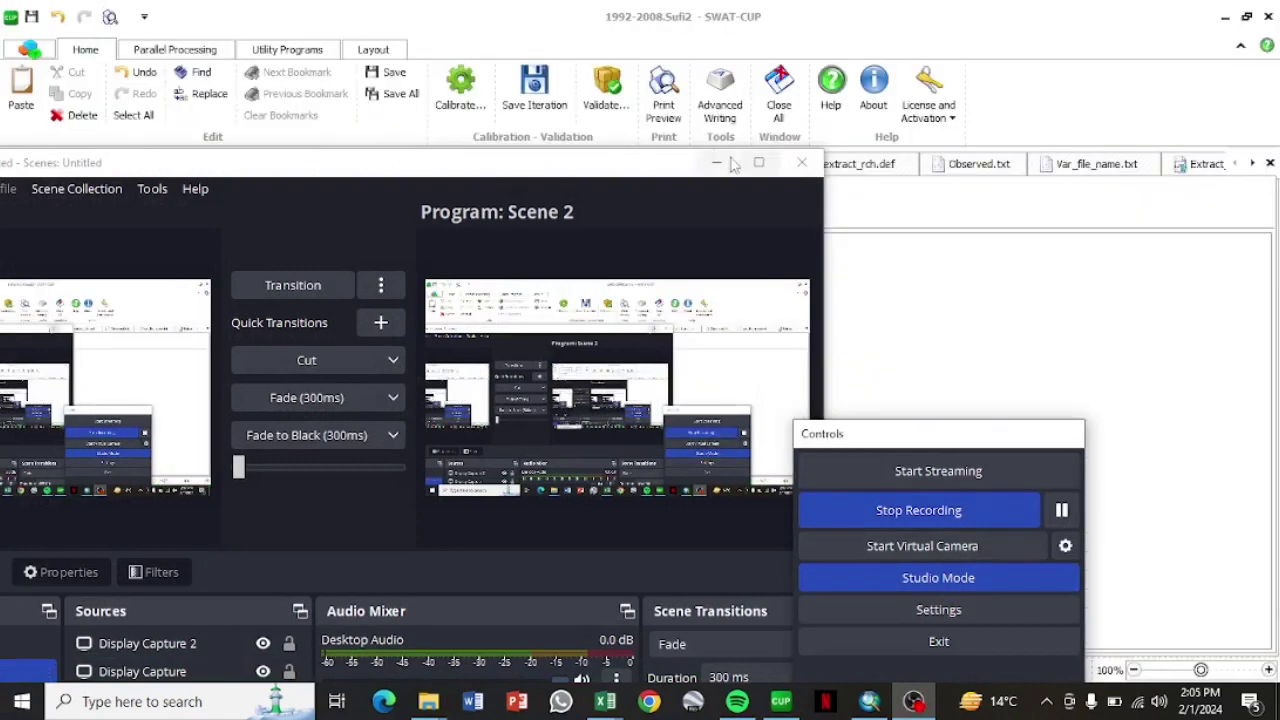
click(716, 162)
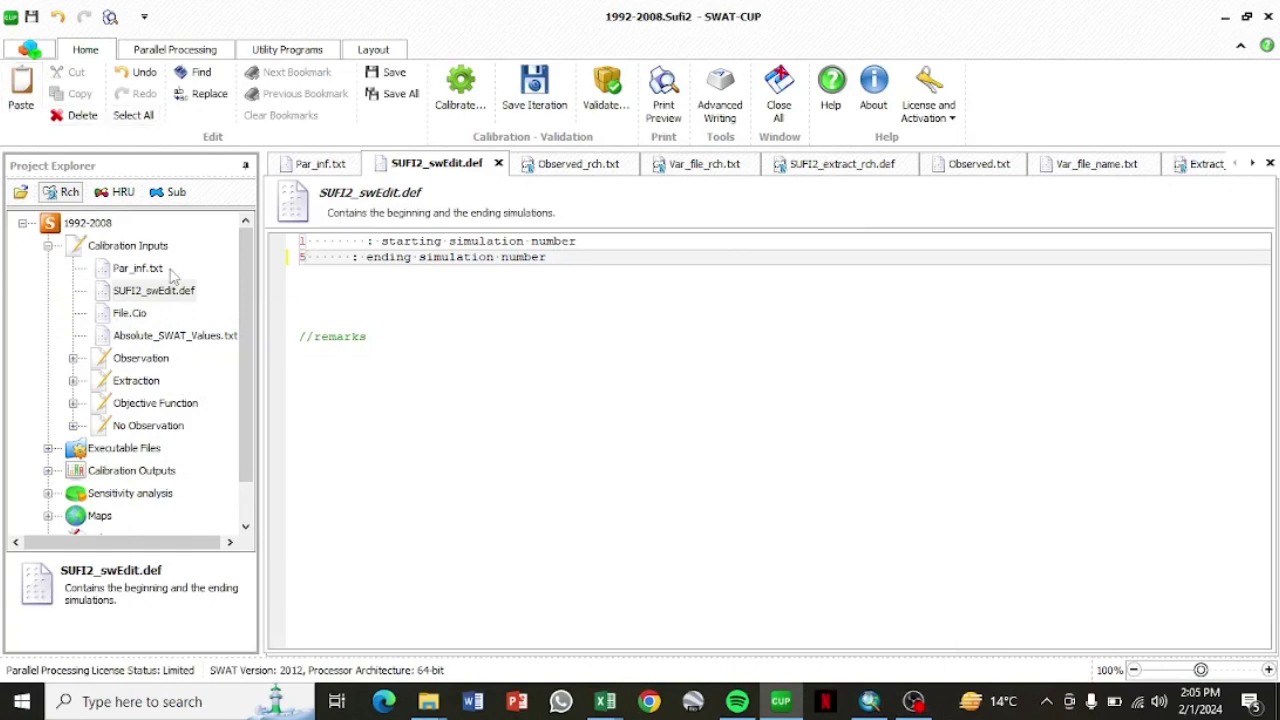
- Review the calibration inputs File.Cio, Observed_rch.txt, Var_file_rch.txt, SUFI2_extract_rch.def and the objective function's Observed.txt
double_click(129, 314)
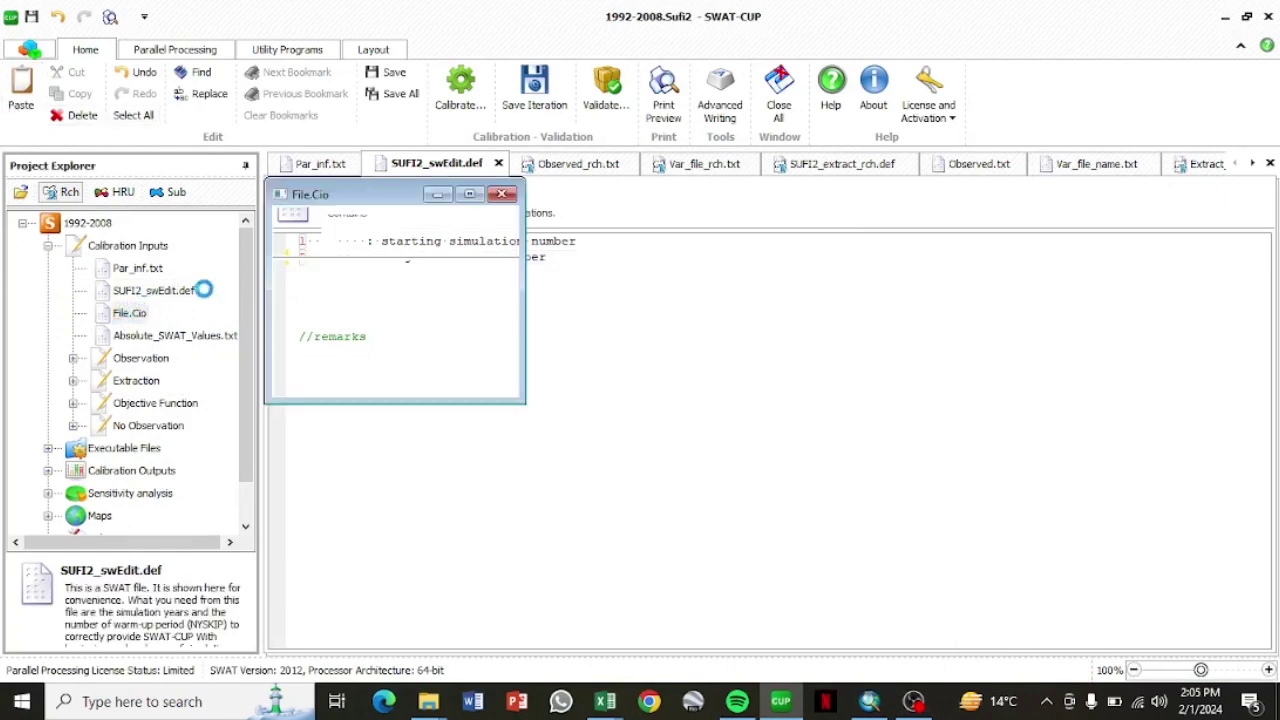
double_click(101, 362)
double_click(138, 383)
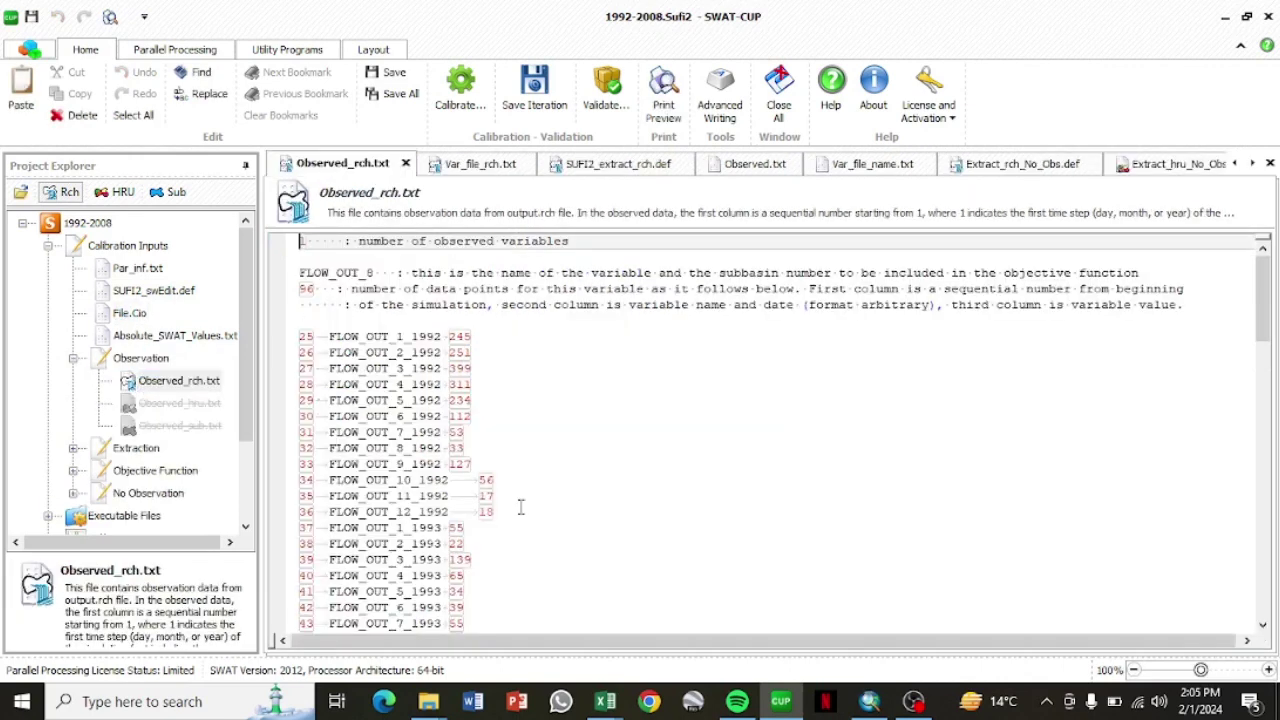
click(73, 448)
double_click(155, 408)
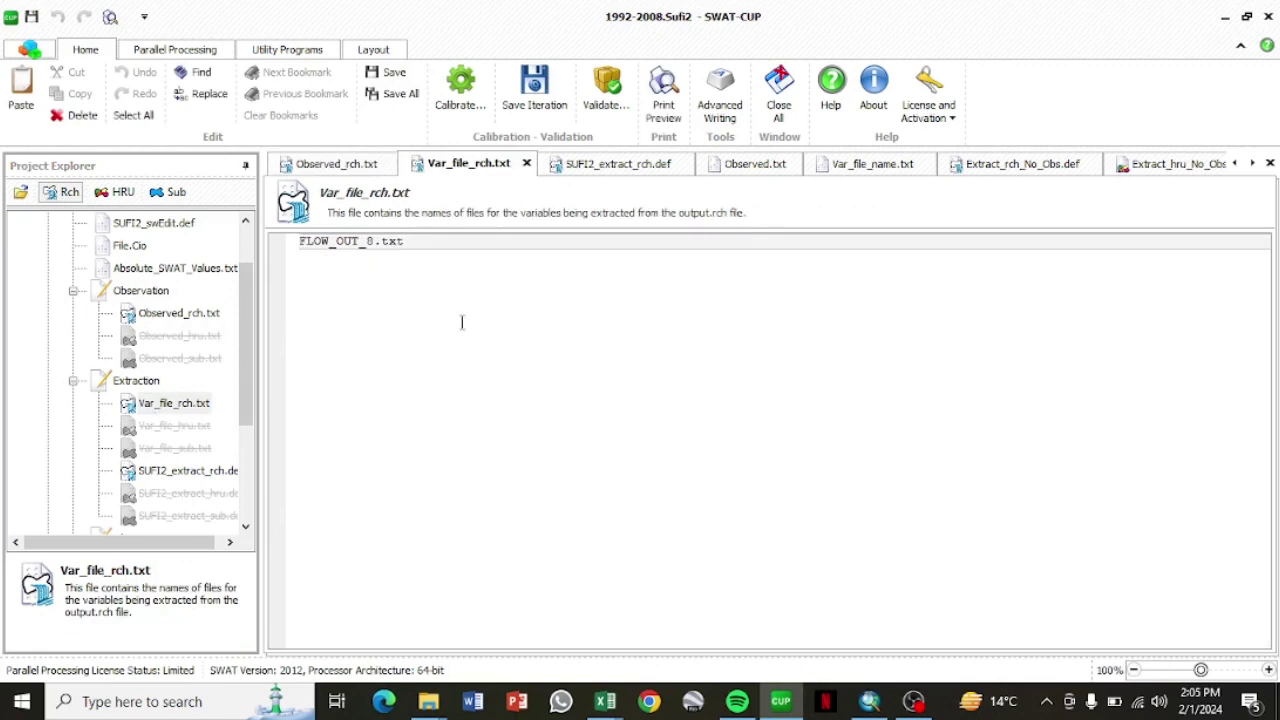
double_click(163, 472)
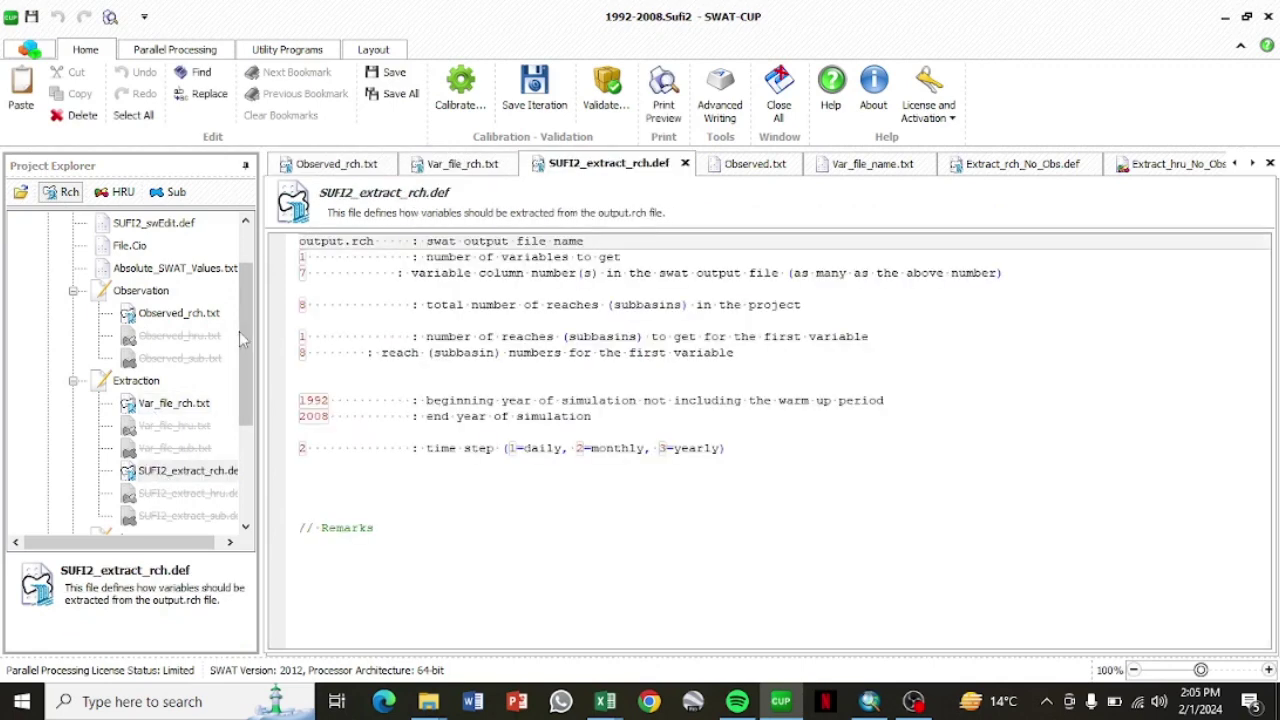
drag(247, 340, 246, 423)
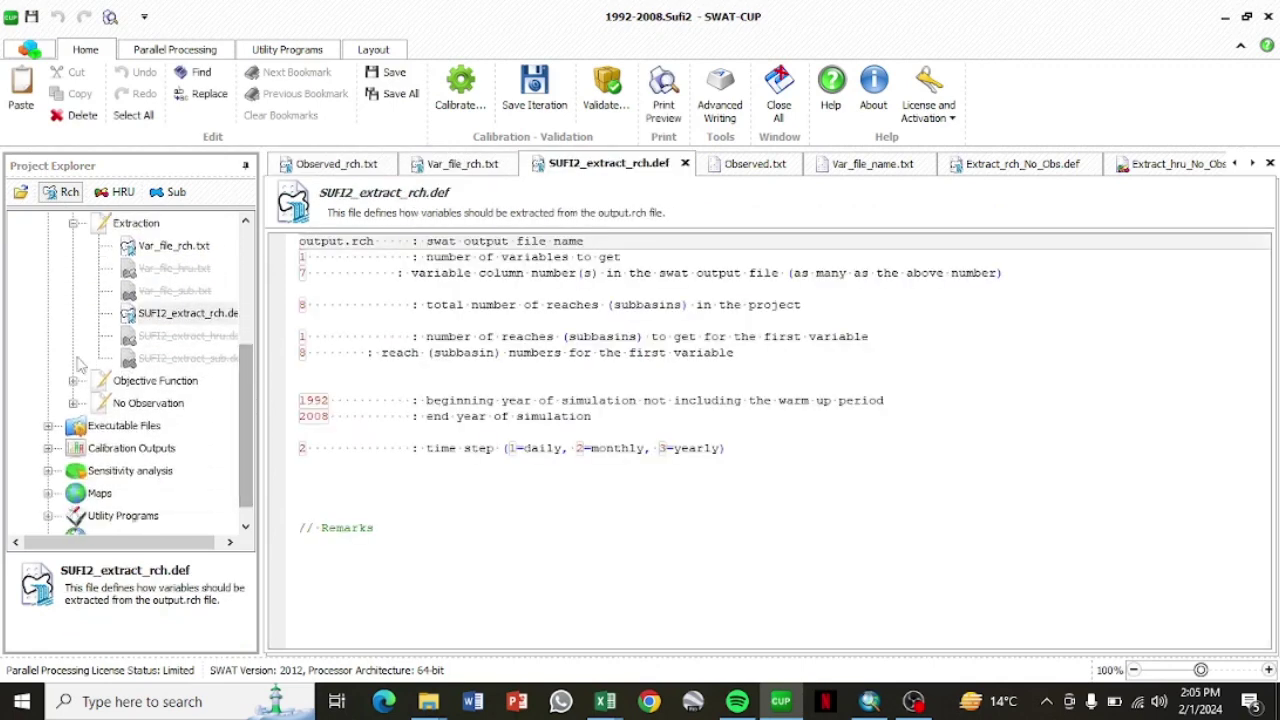
click(72, 381)
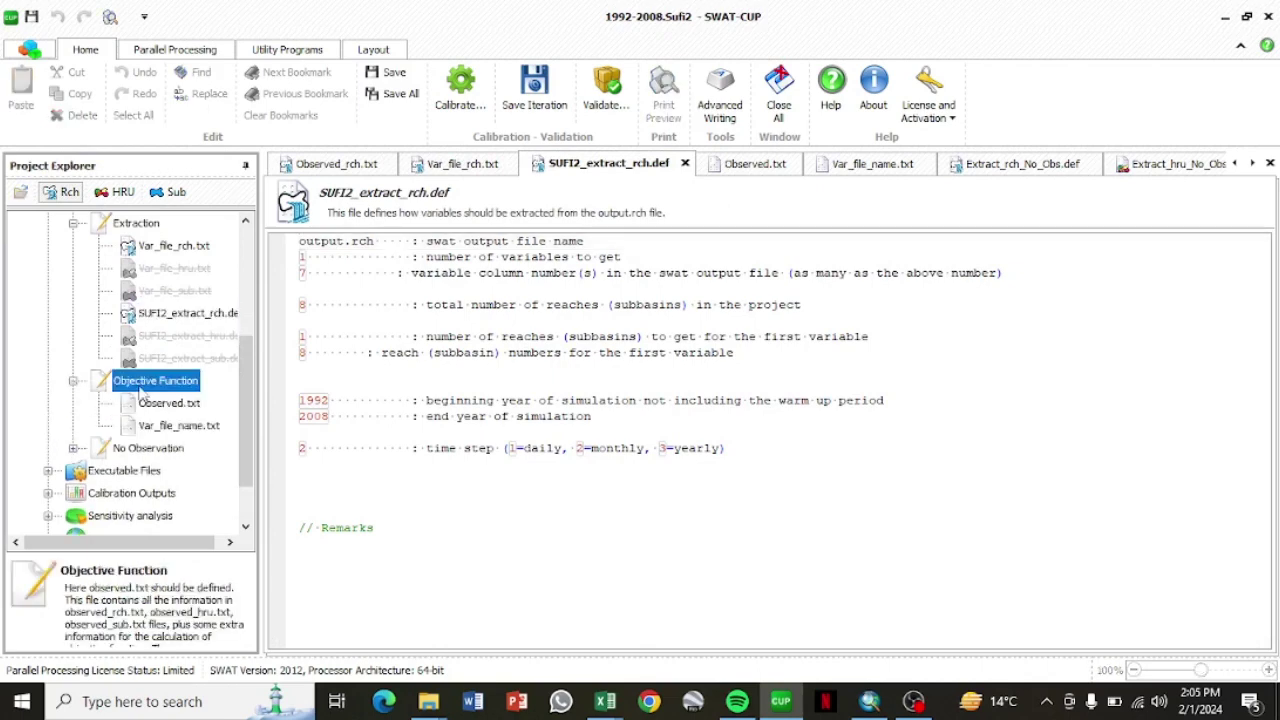
double_click(162, 403)
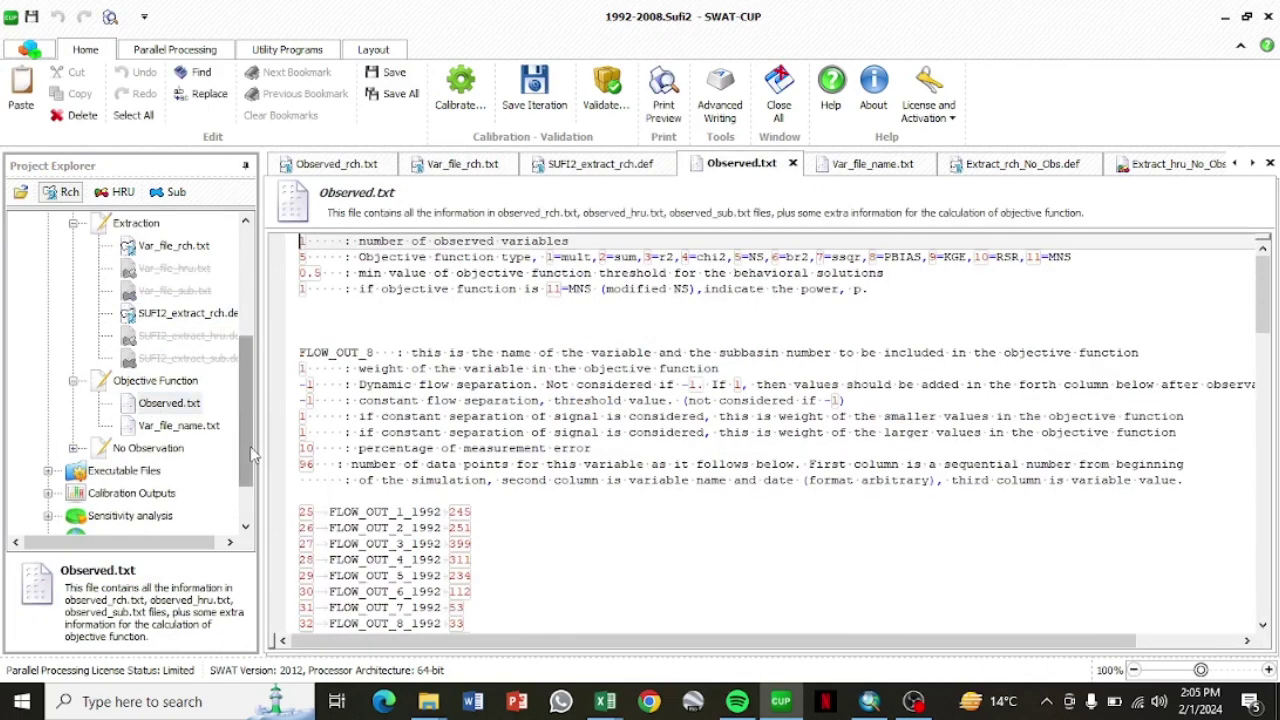
drag(250, 450, 256, 248)
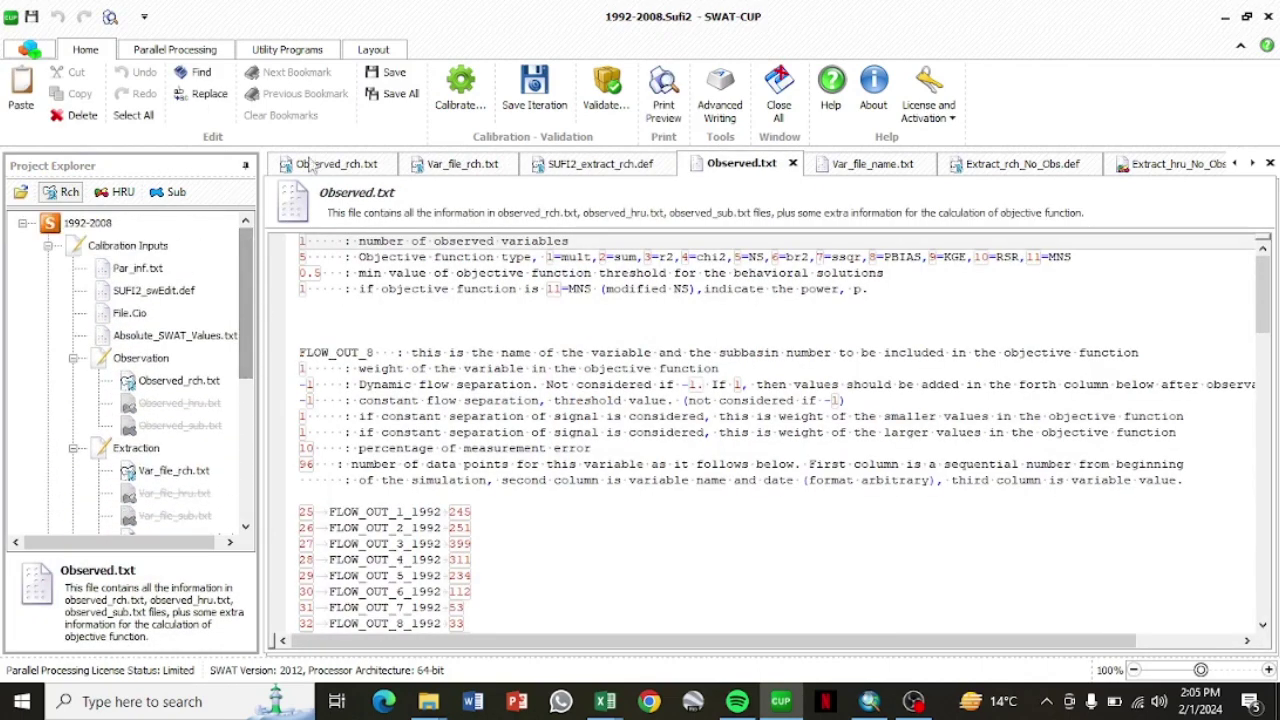
- Start the calibration with all batch files executed, and agree to clear the SUFI2.OUT folder for SUFI2_pre.bat
click(456, 88)
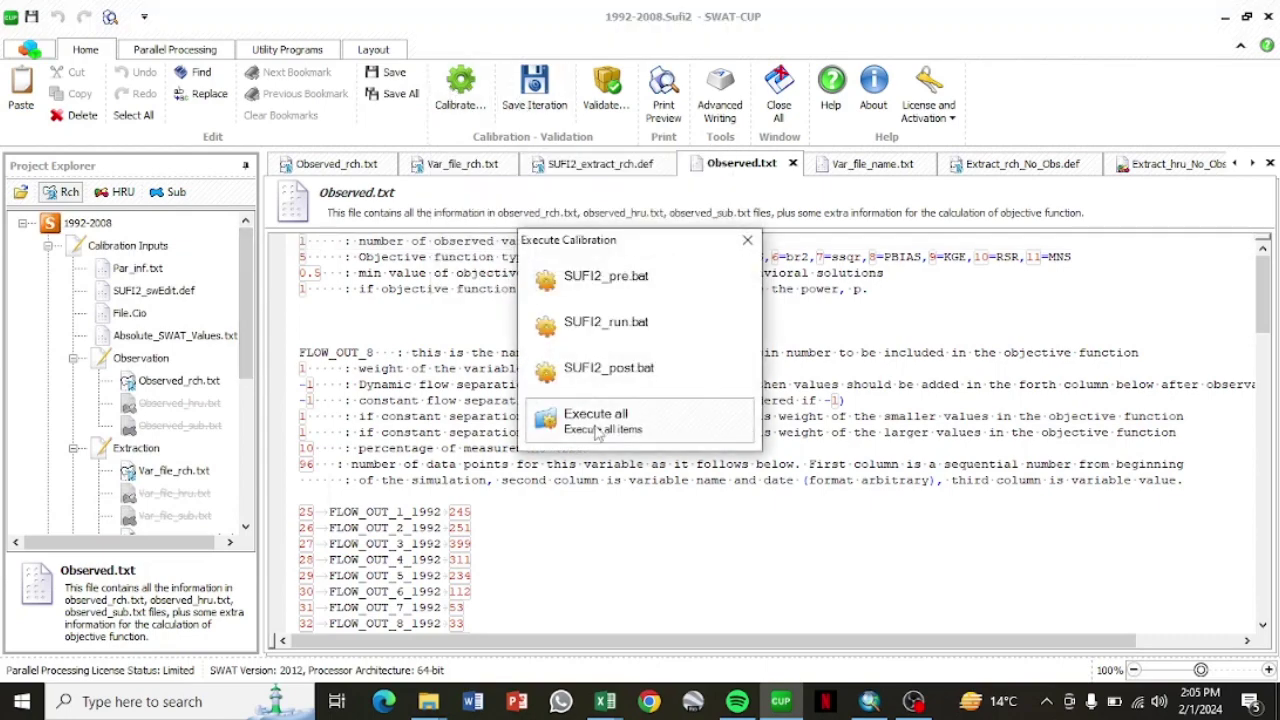
click(597, 425)
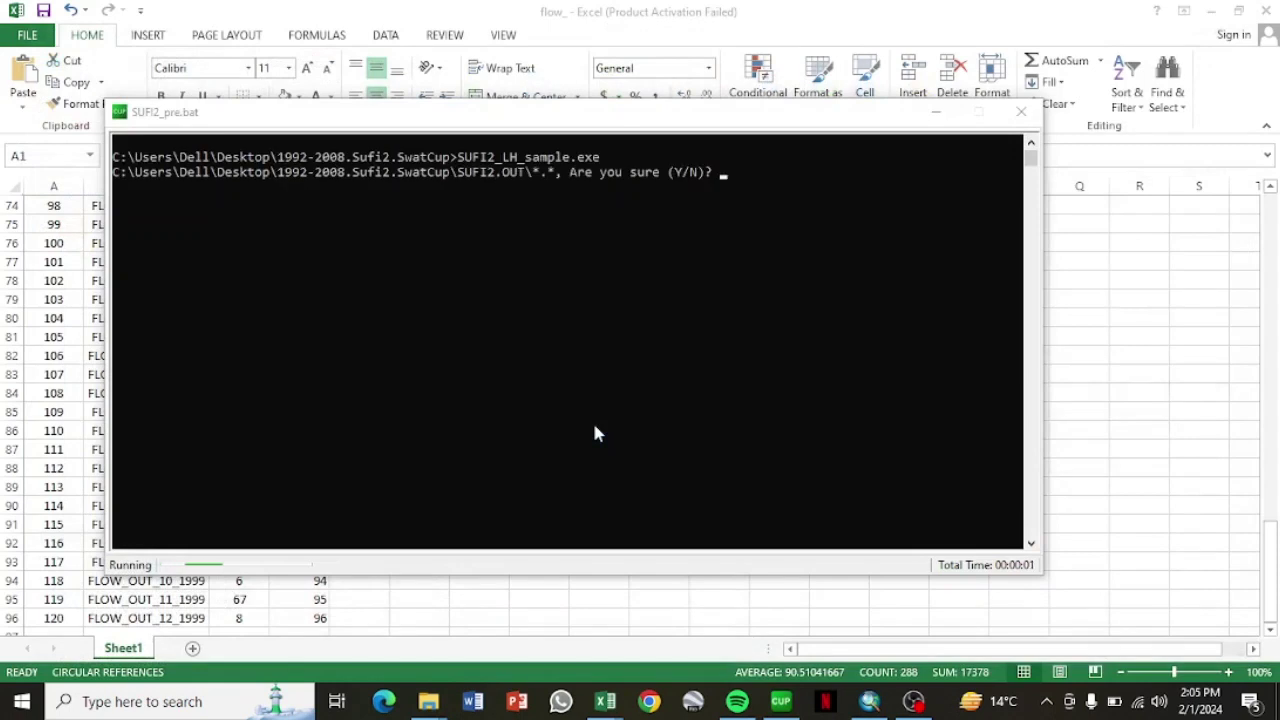
text(y)
key(Return)
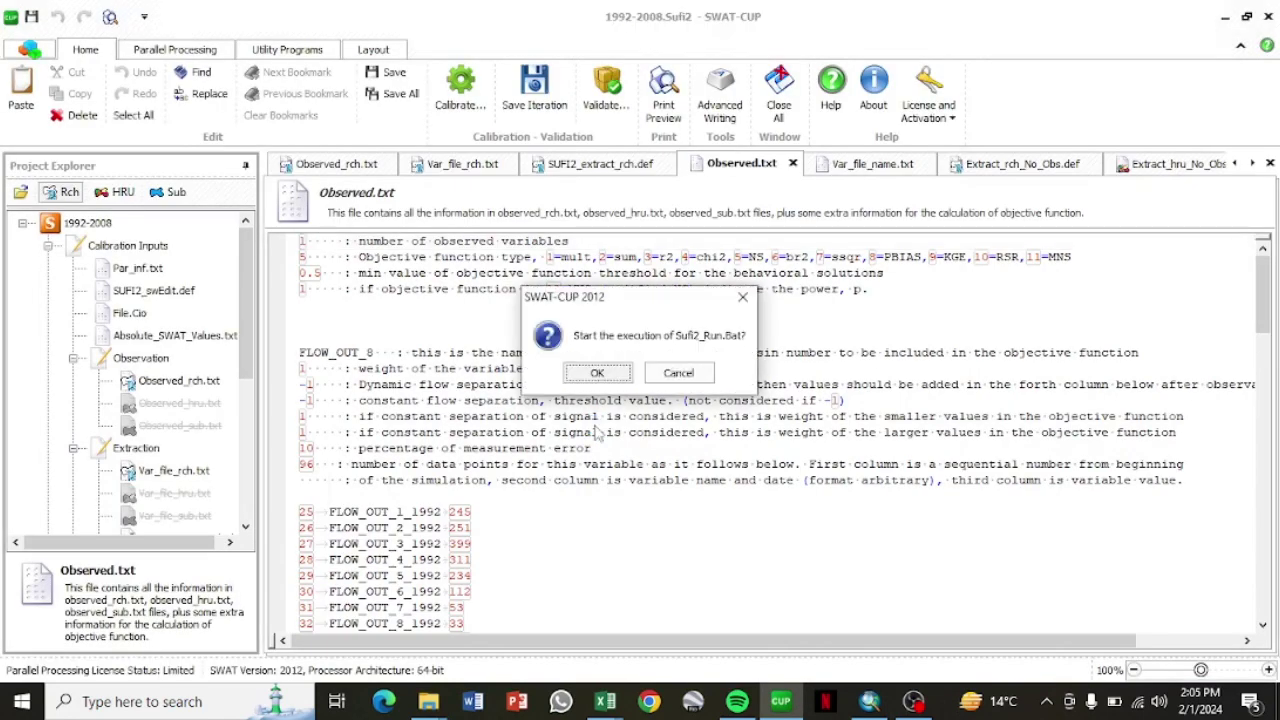
- Execute Sufi2_Run.bat and SUFI2_post.bat, closing their finished output windows, and decline to save the iteration
key(Return)
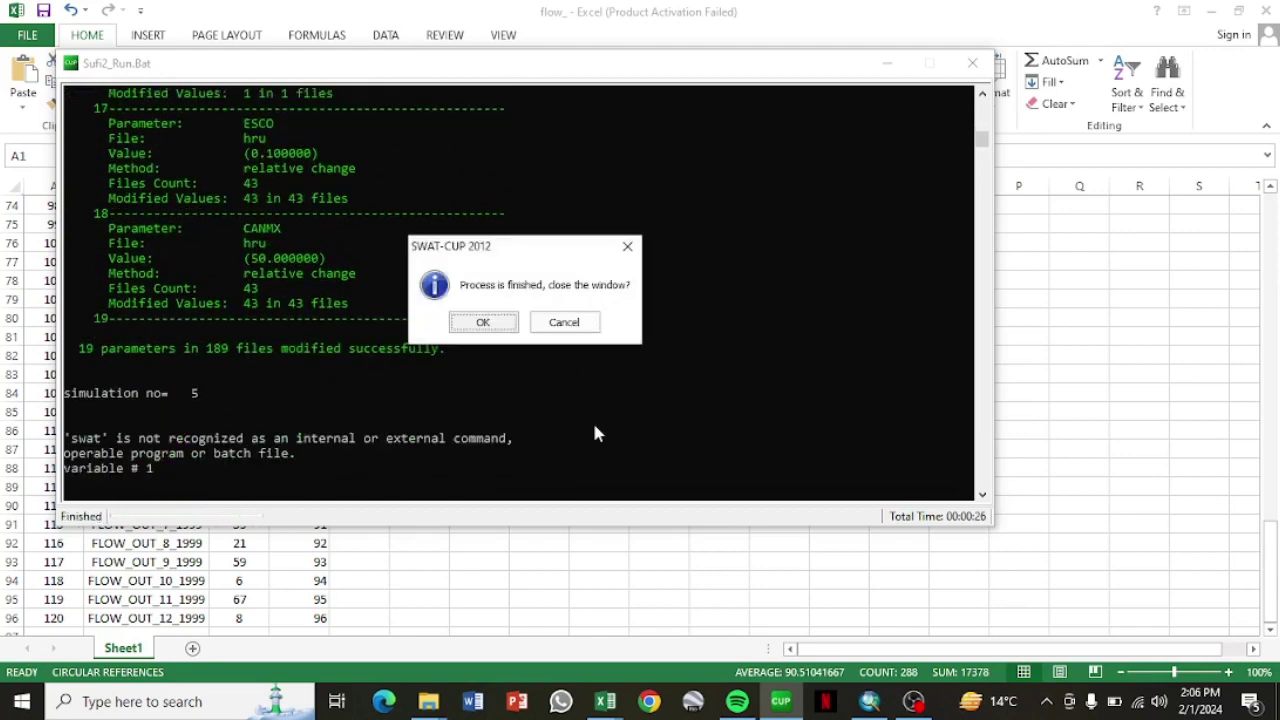
click(485, 322)
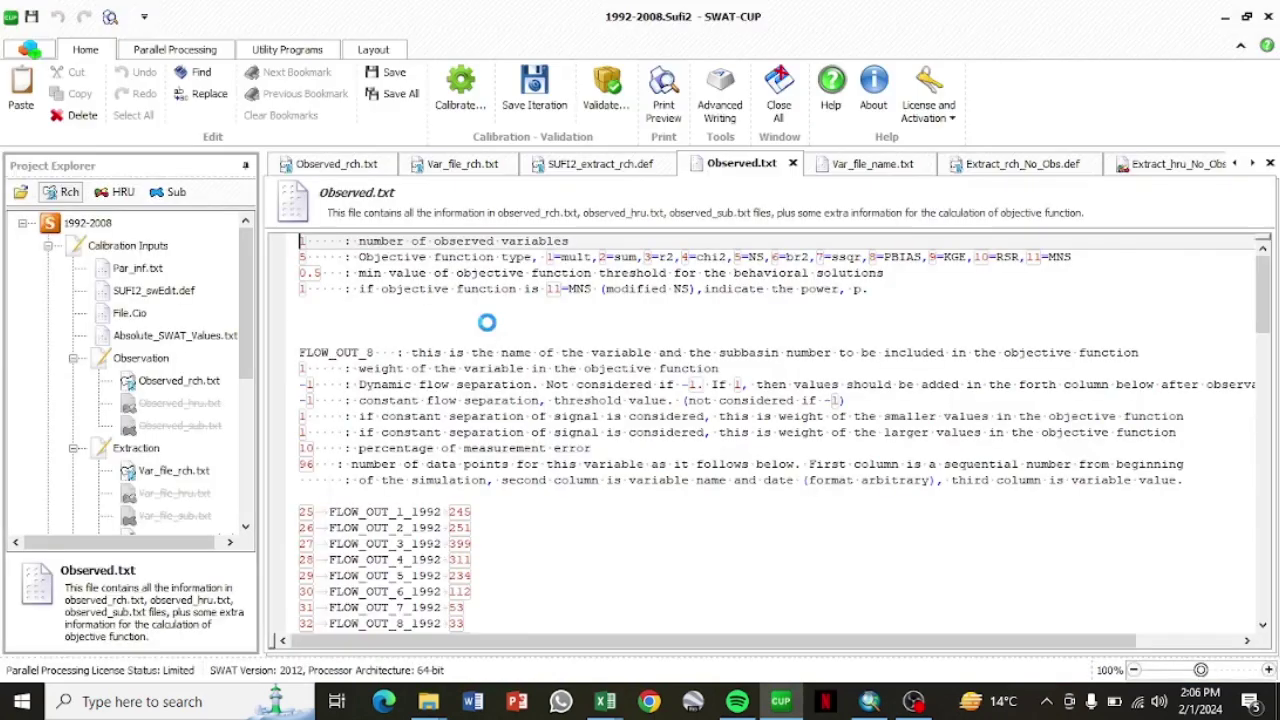
click(598, 373)
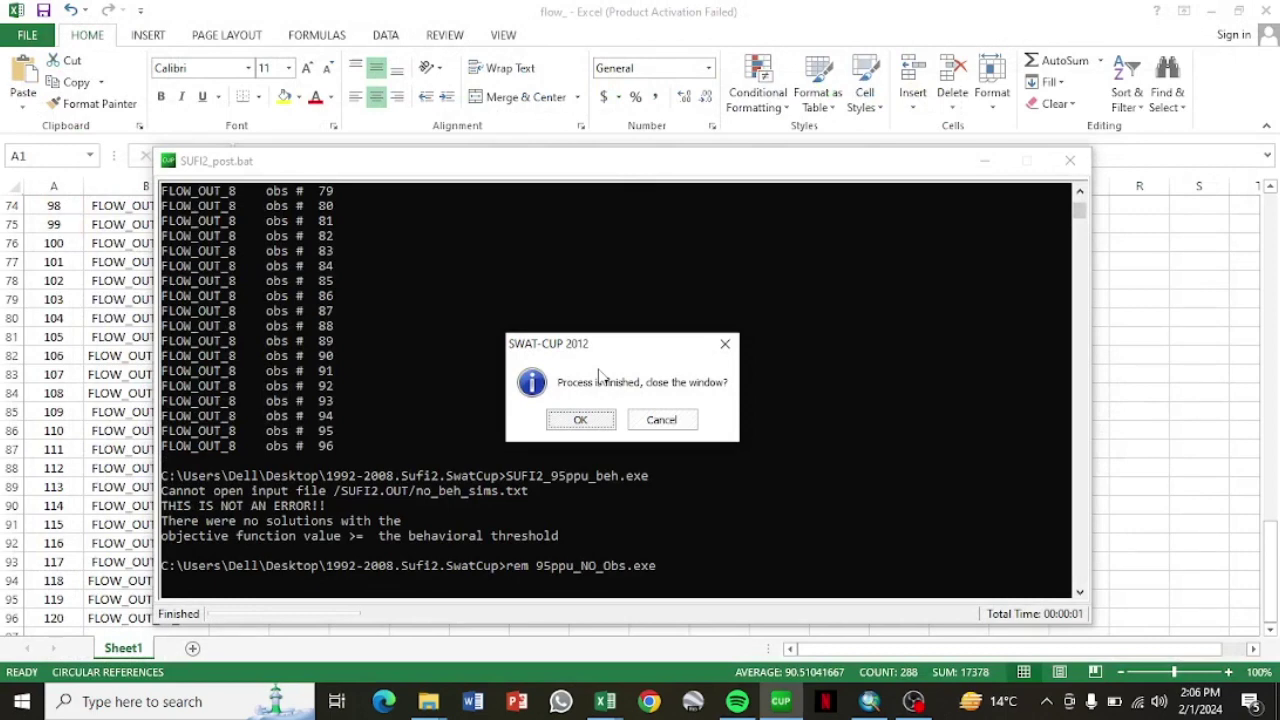
click(572, 424)
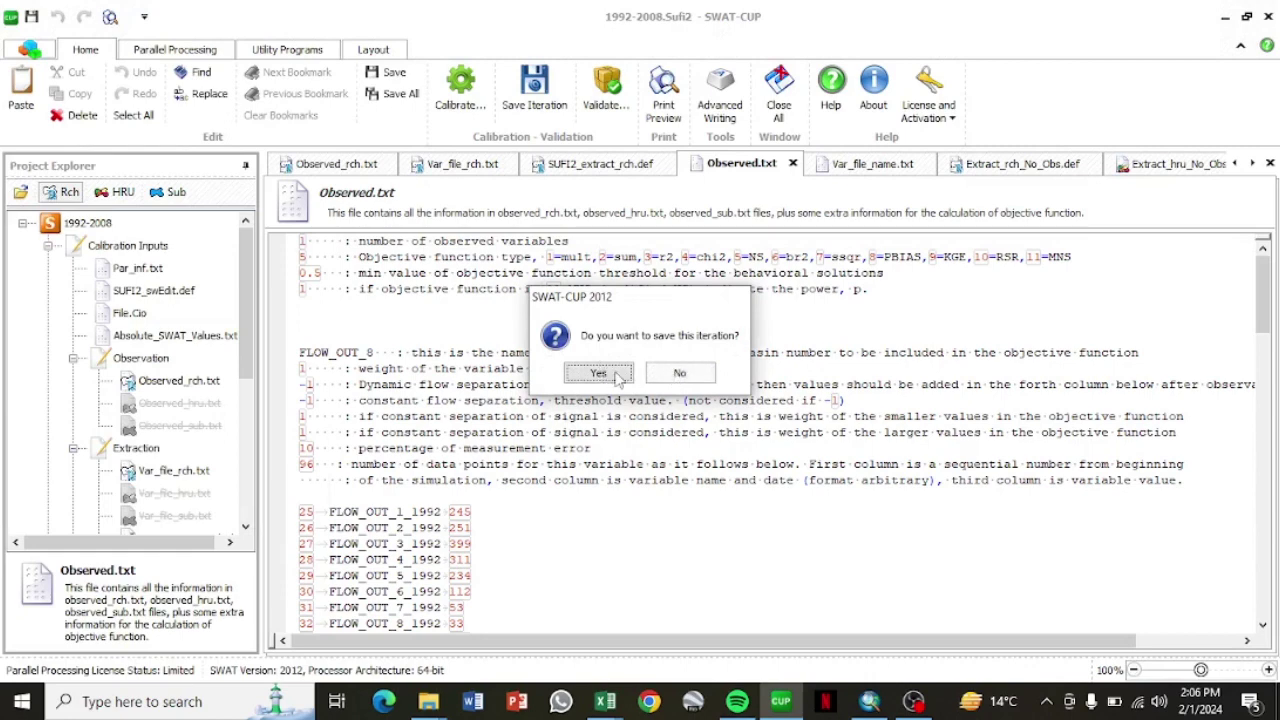
click(661, 378)
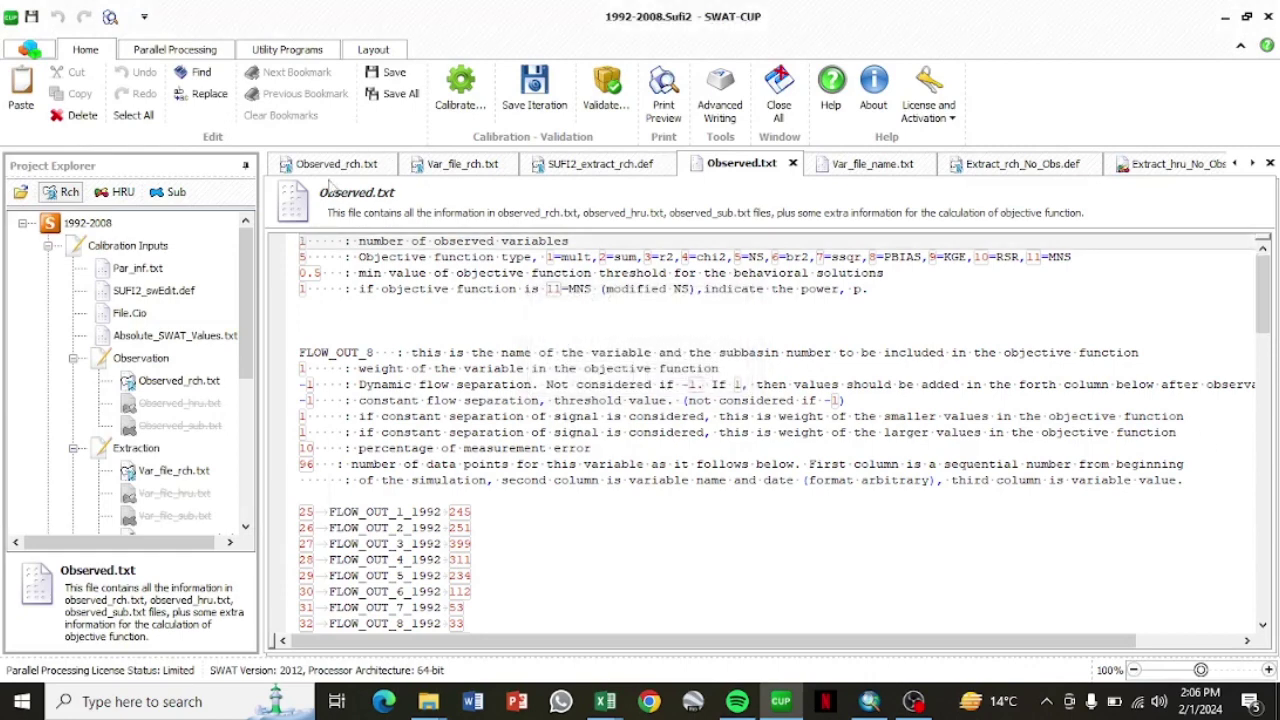
- Check the number of simulations in Par_inf.txt, and set the ending simulation number to 1000 in SUFI2_swEdit.def
click(149, 279)
double_click(149, 279)
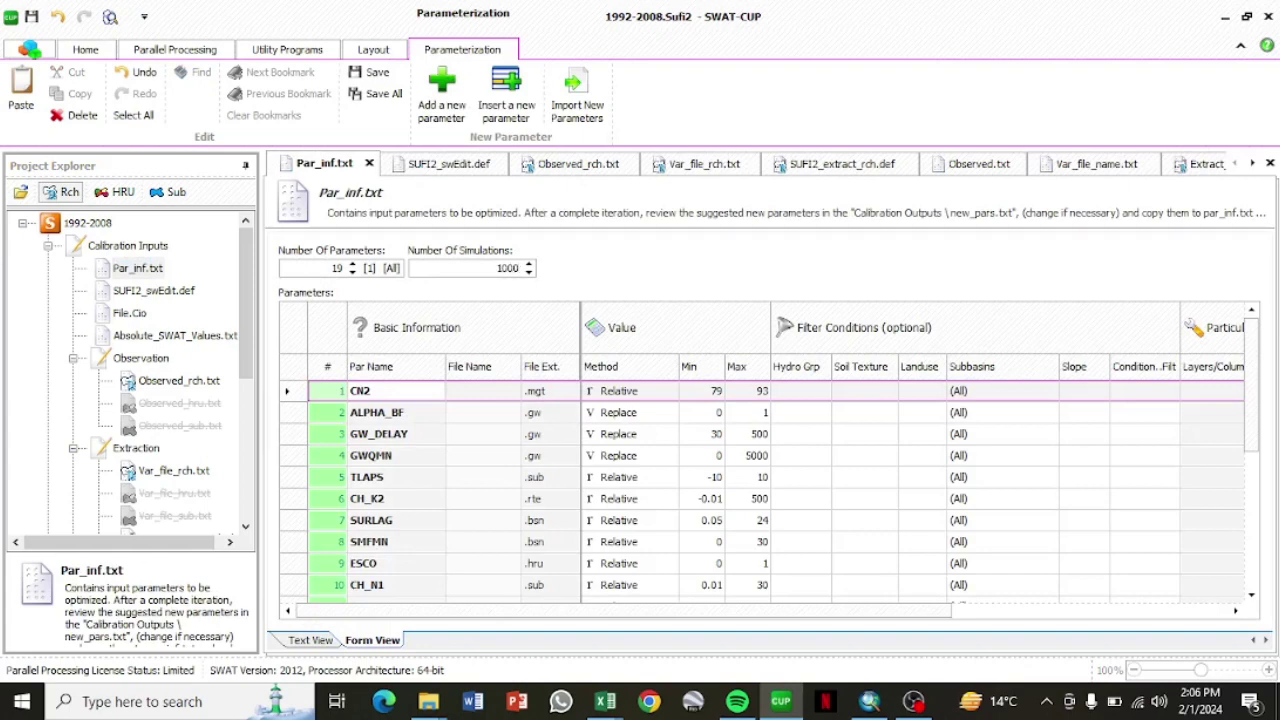
double_click(150, 290)
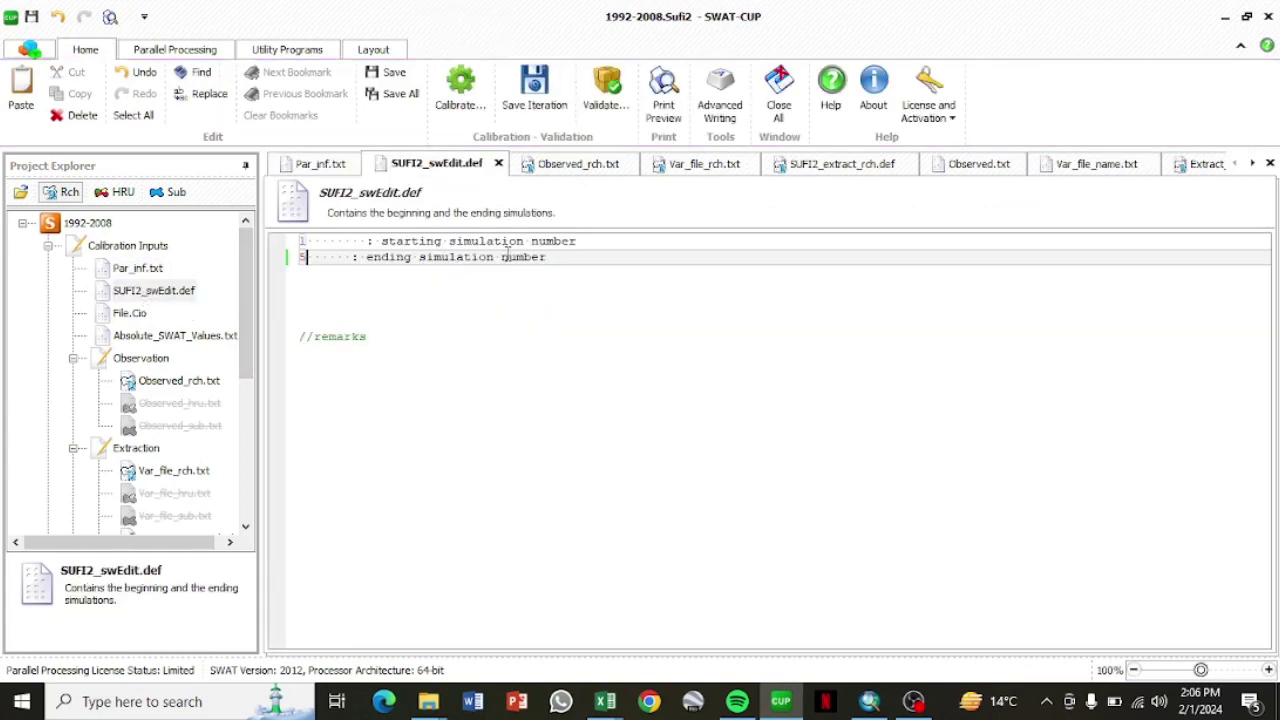
click(309, 260)
text(1000)
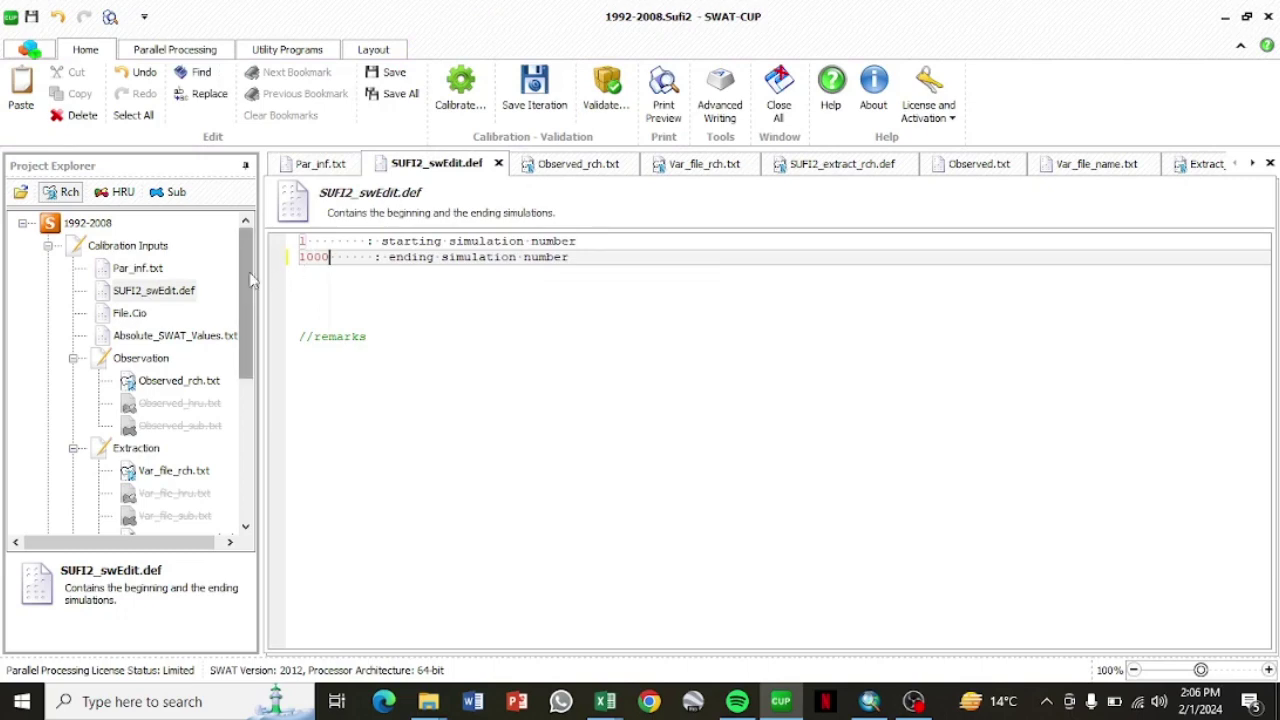
- View the 95ppu plot in the calibration outputs of iteration 2 from the iteration history
drag(251, 280, 261, 473)
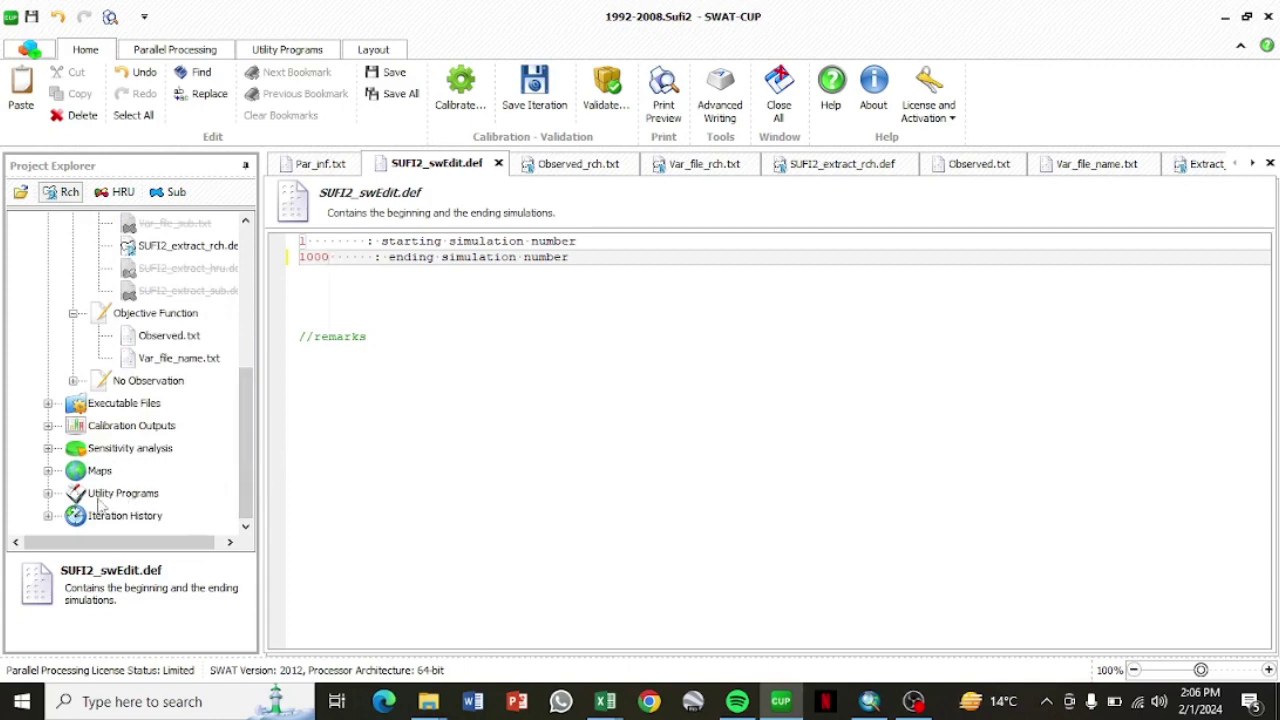
click(49, 516)
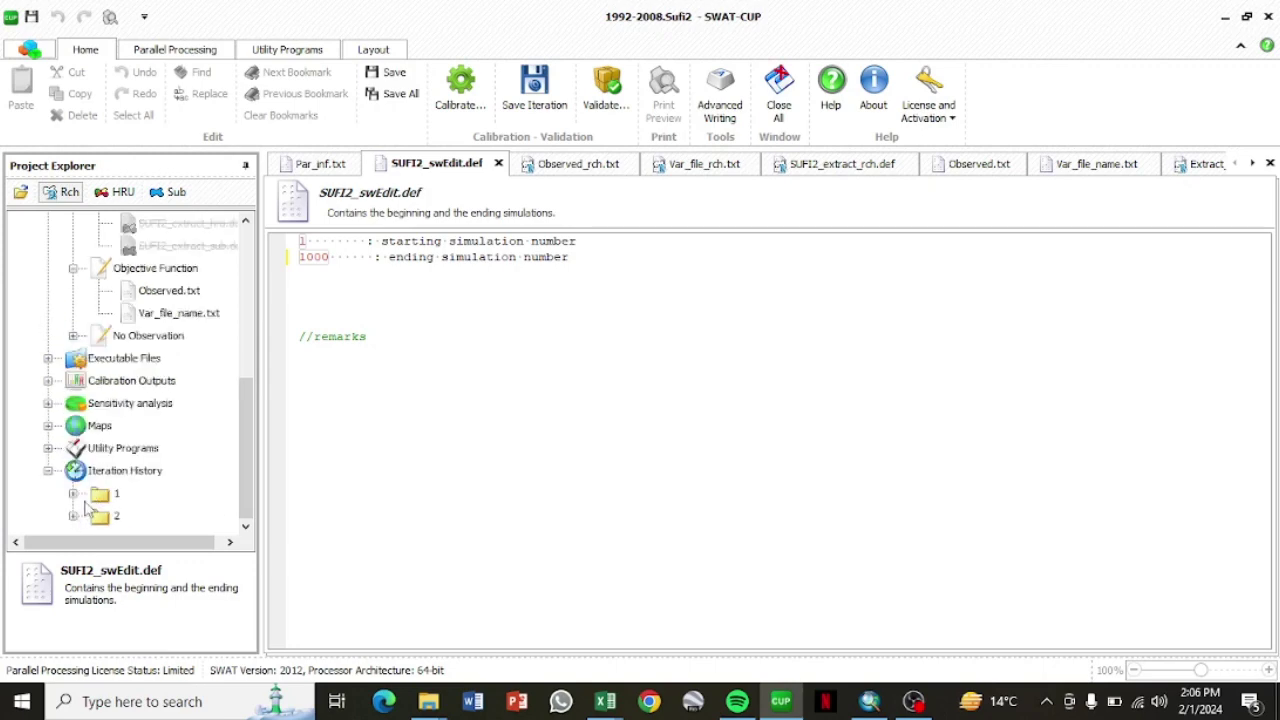
click(73, 516)
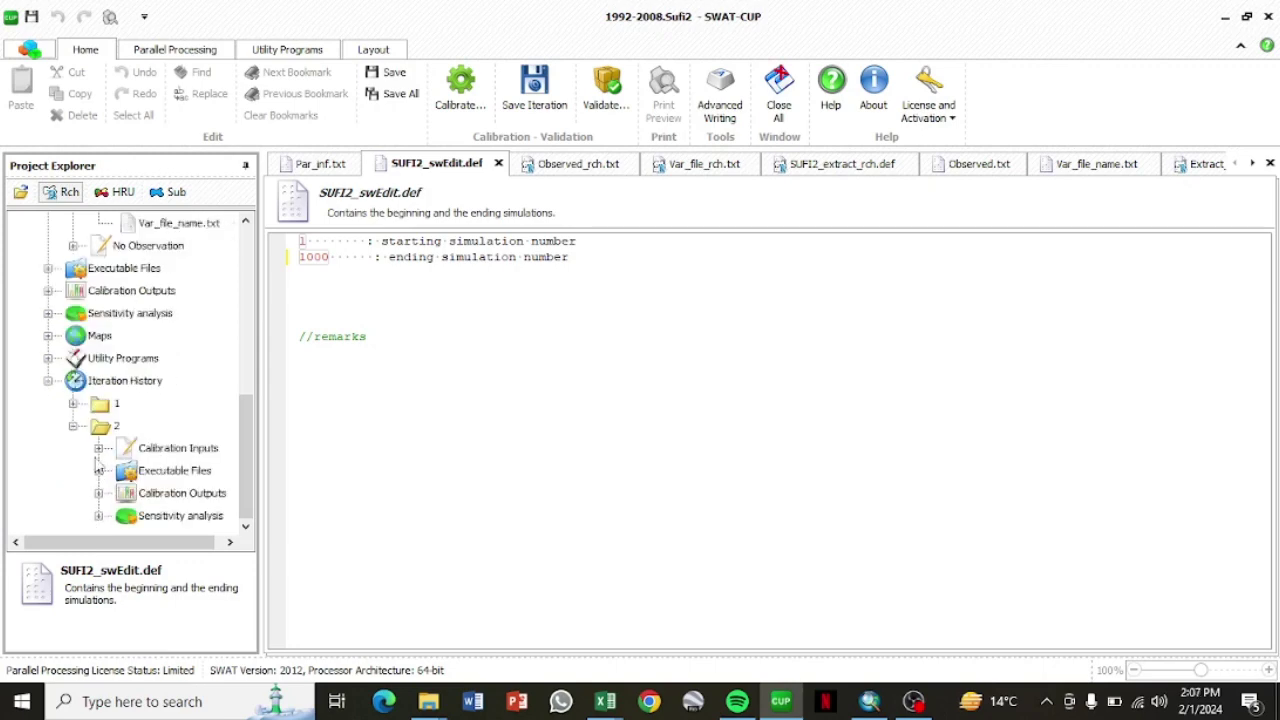
click(98, 493)
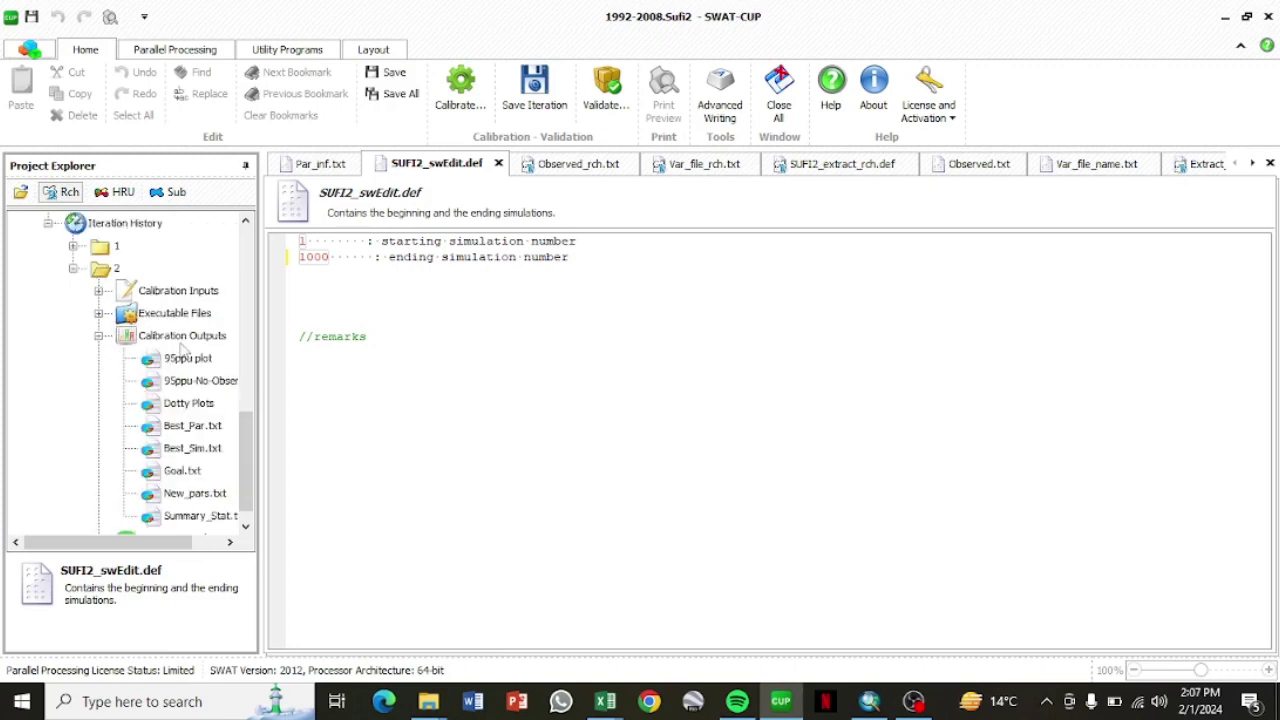
double_click(185, 360)
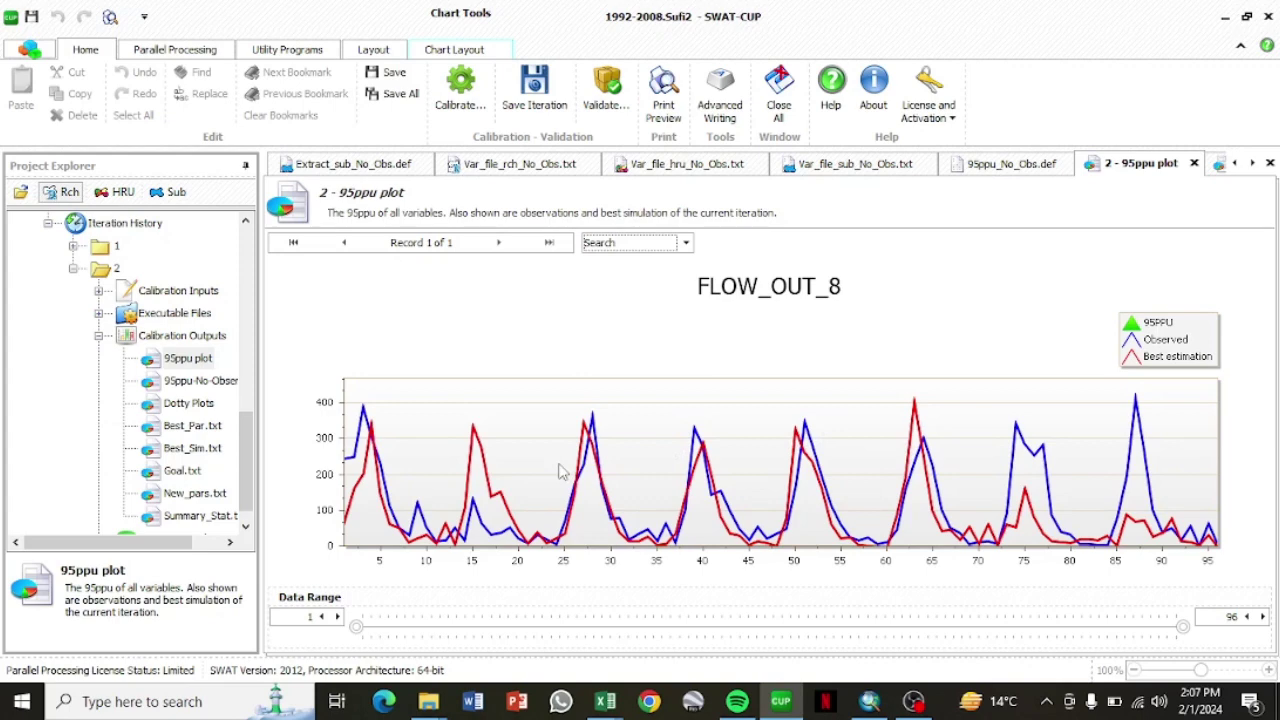
- View the Dotty Plots, Best_Par.txt, Best_Sim.txt and Summary_Stat.txt outputs of iteration 2
click(180, 403)
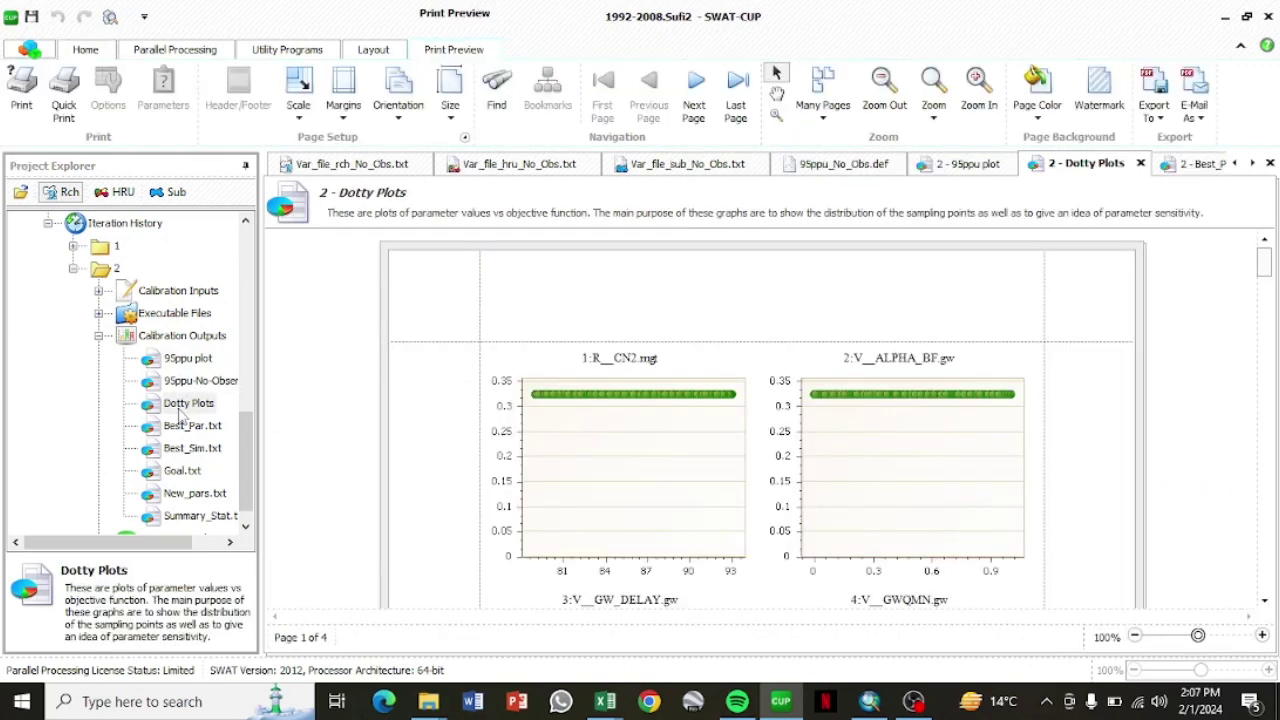
click(186, 425)
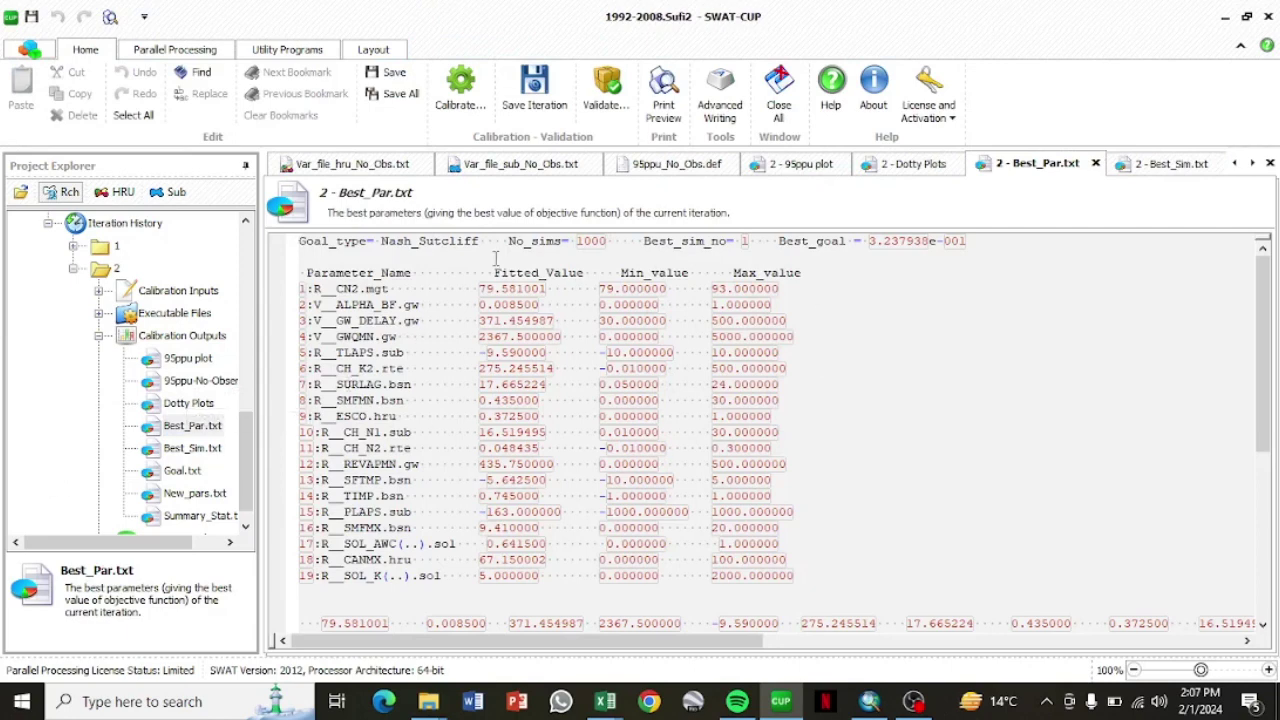
double_click(186, 450)
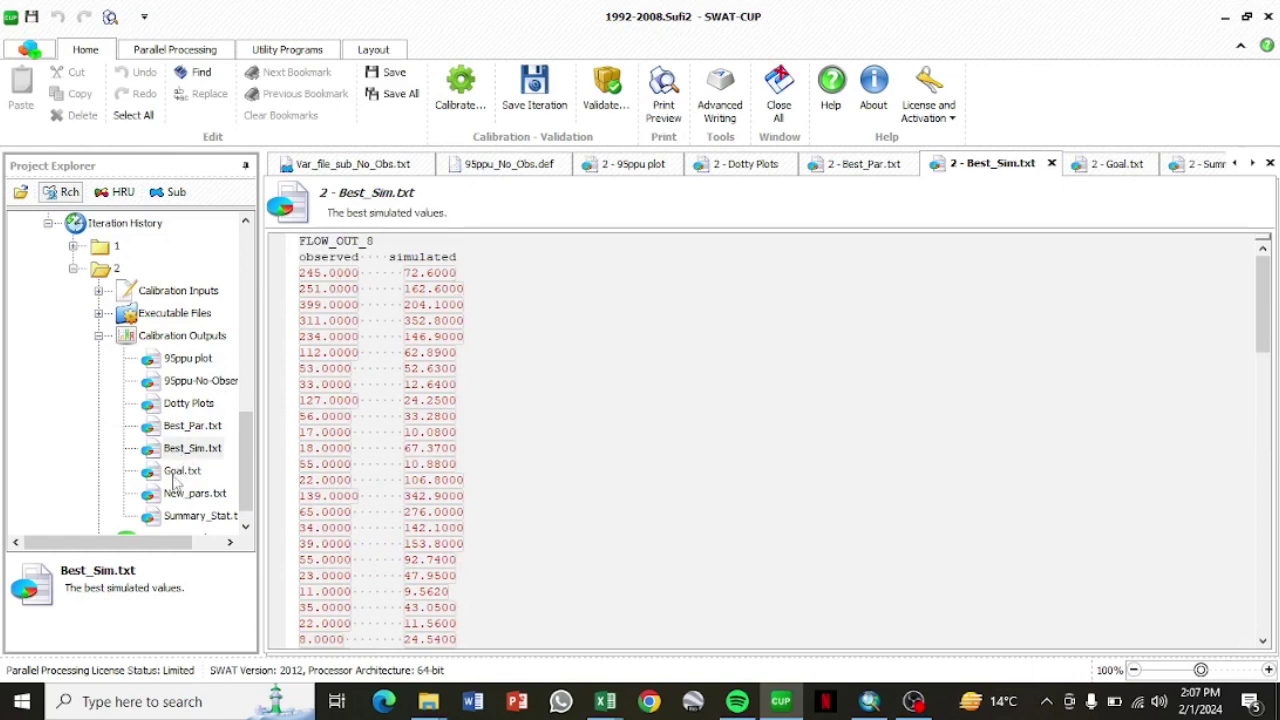
double_click(170, 517)
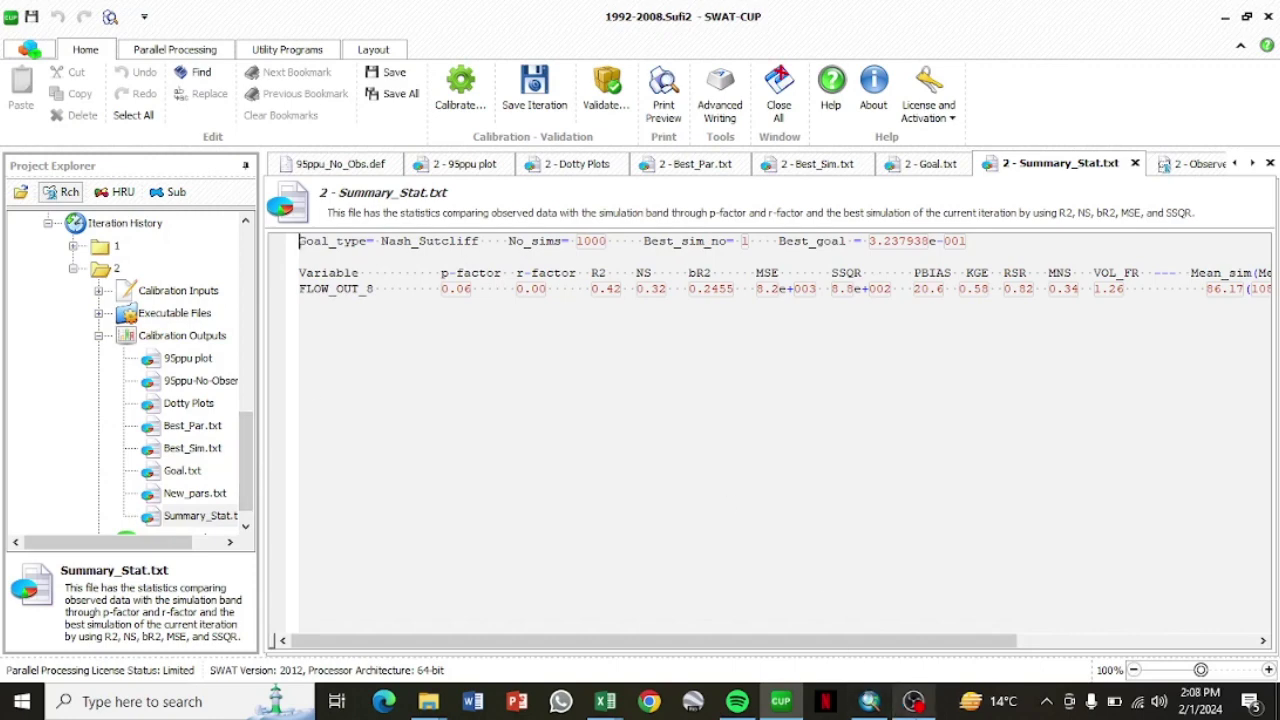
mouse_move(913, 701)
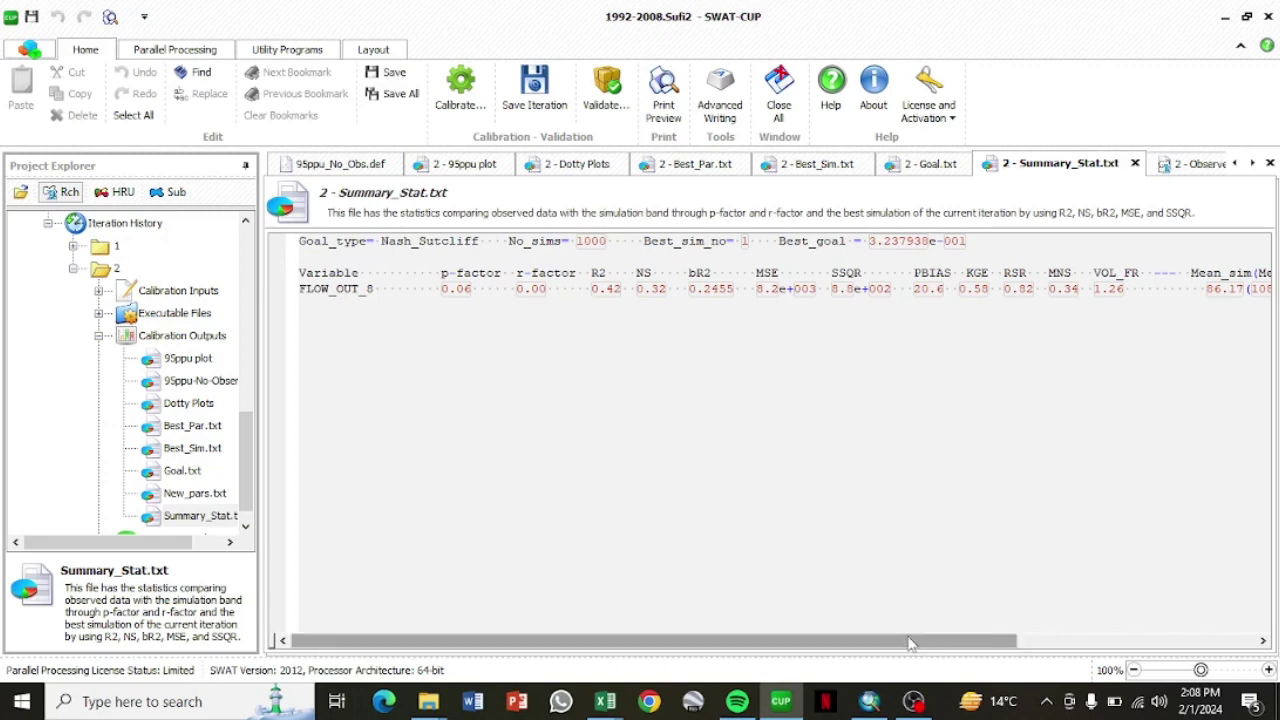
click(913, 701)
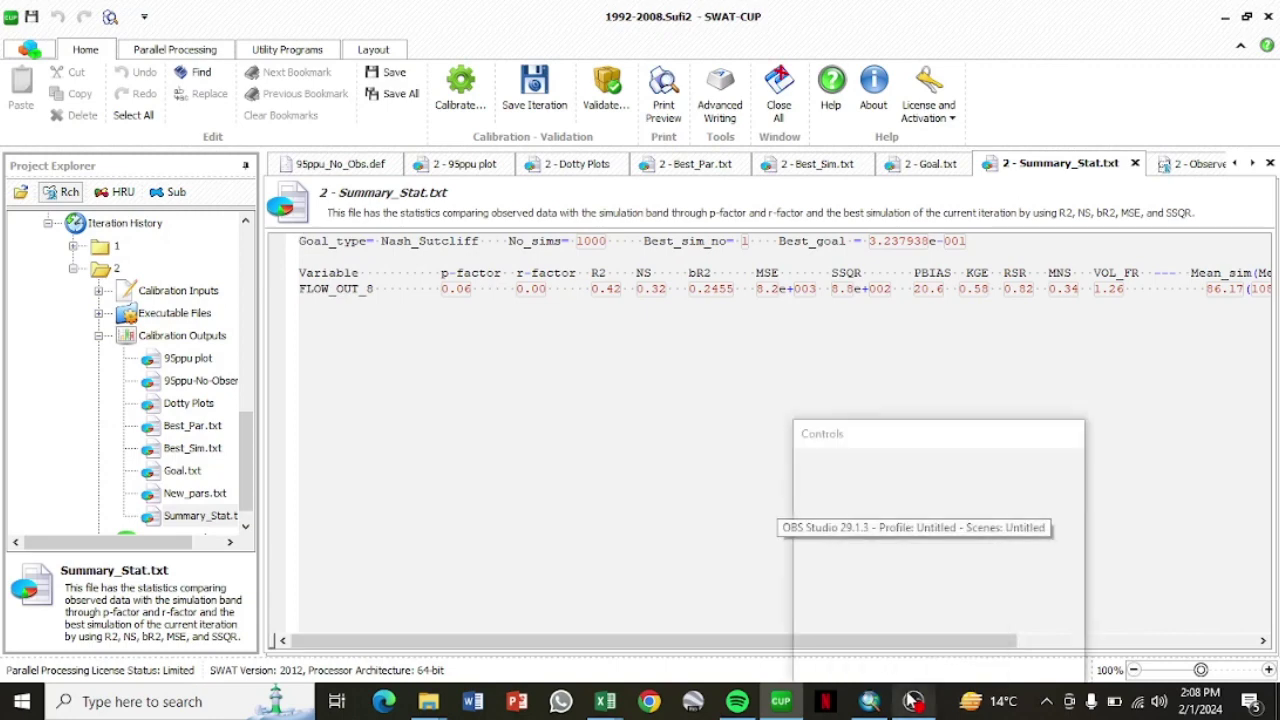